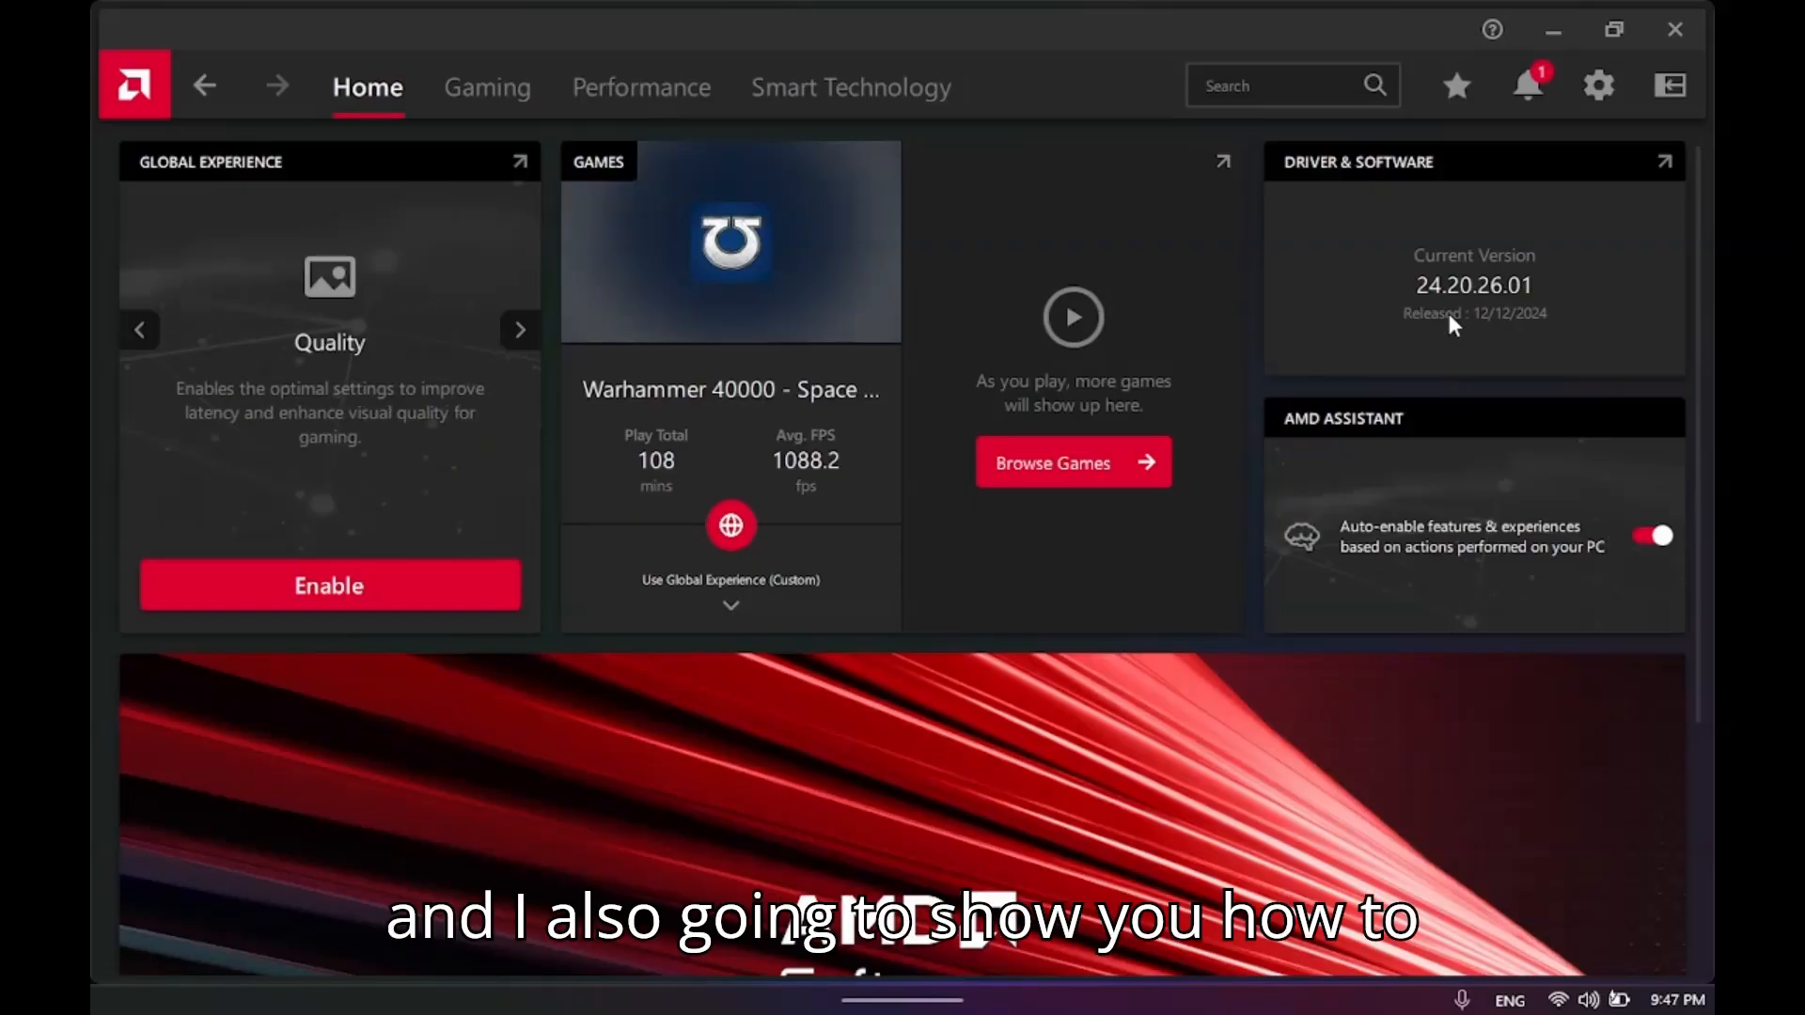
pyautogui.moveTo(1606, 1009)
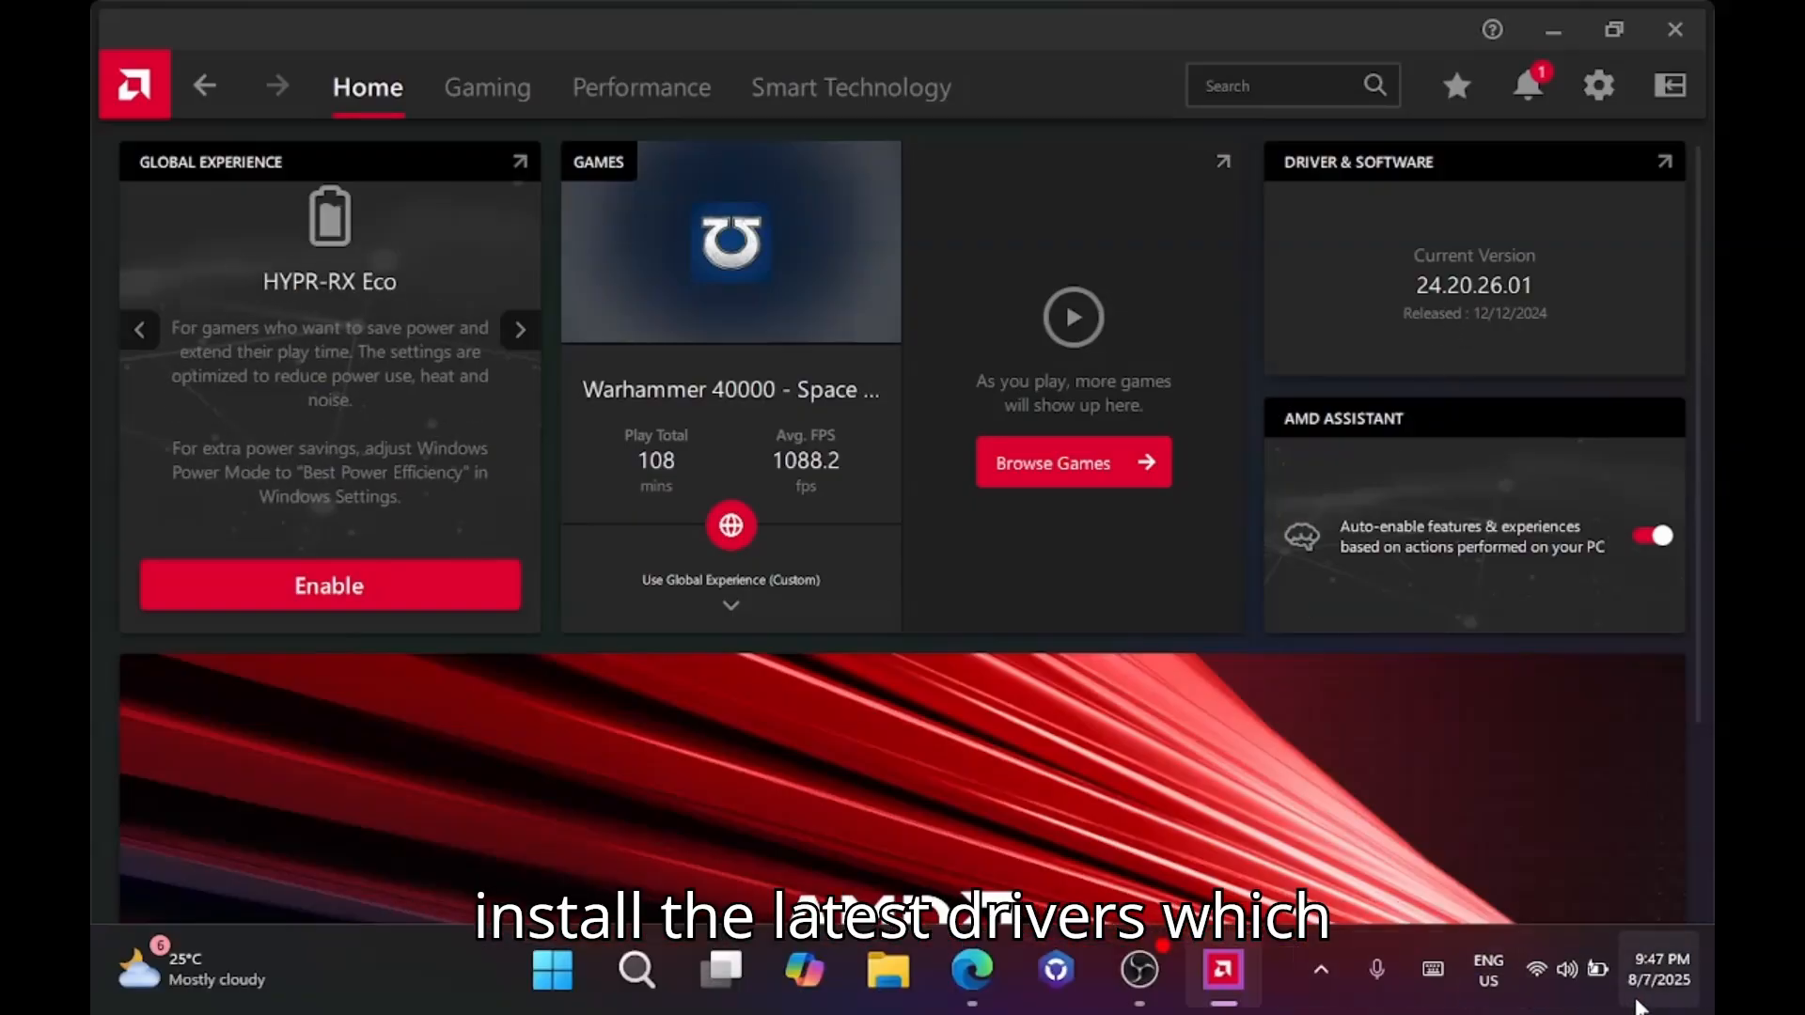
pyautogui.click(1217, 773)
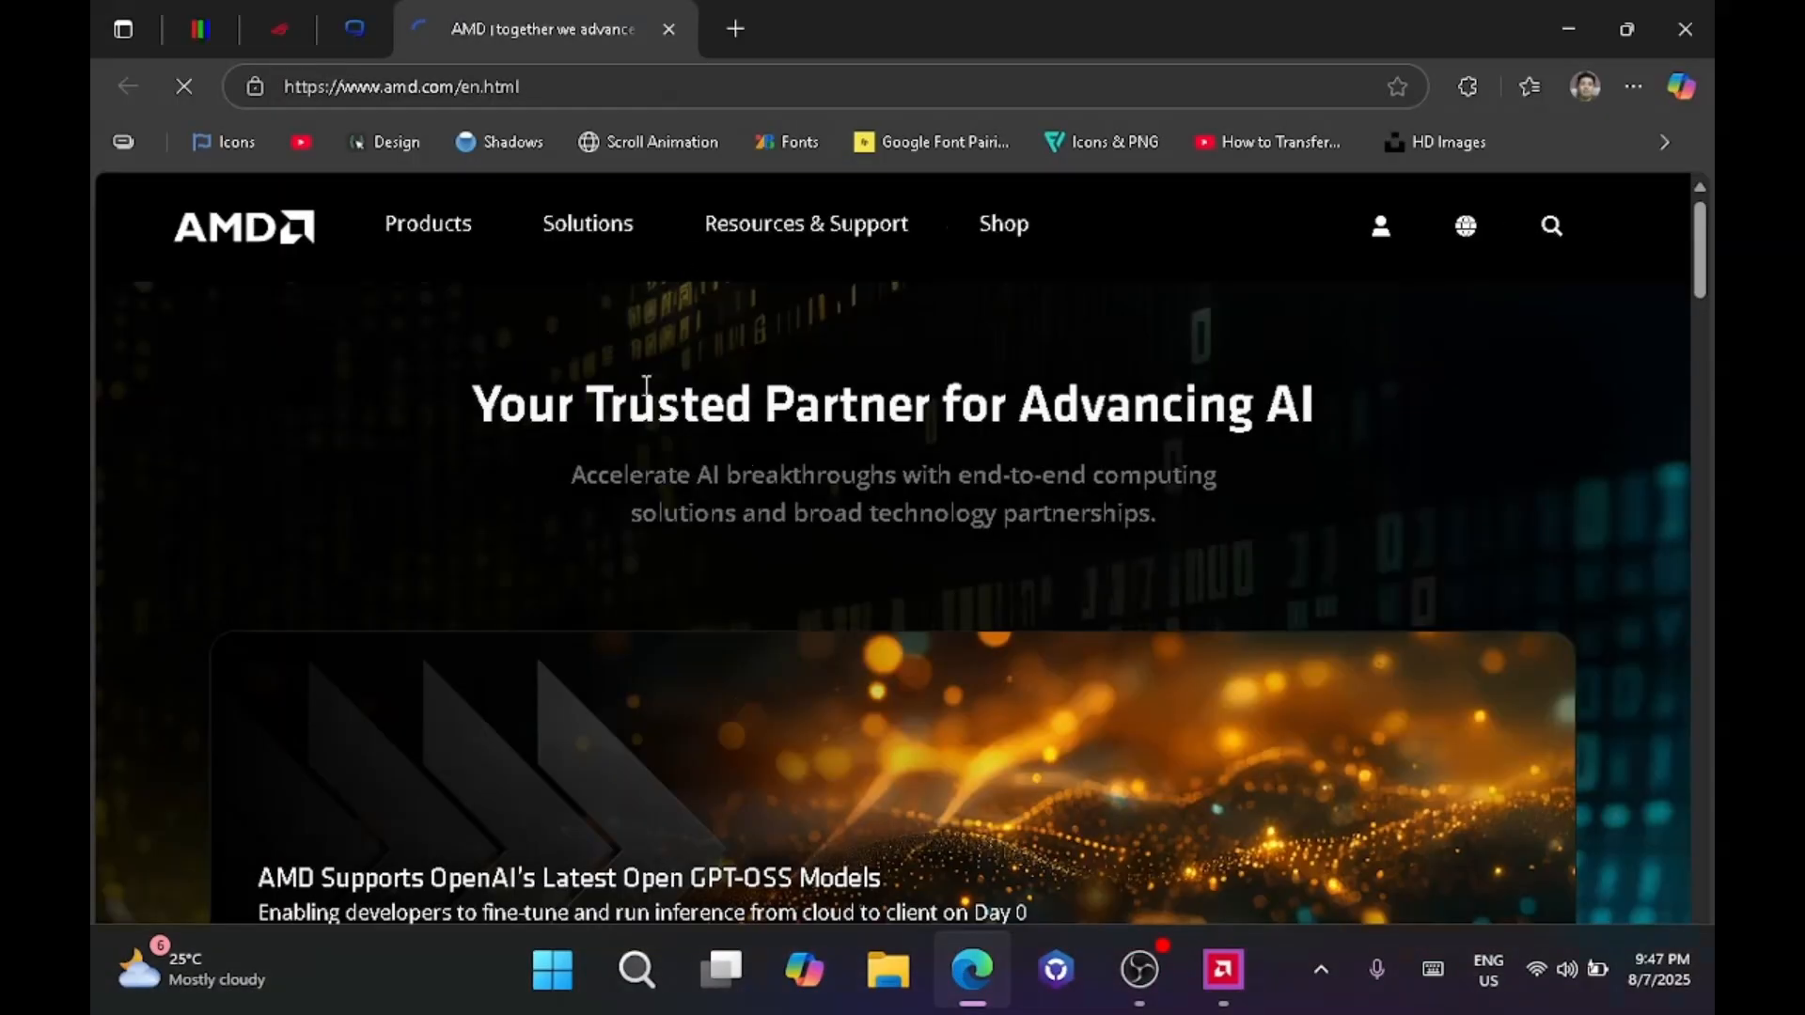
pyautogui.click(668, 29)
# In Edge, examine the AMD Graphics Driver entry's version, date and description on the ROG Ally X (2024) support page.
pyautogui.click(279, 29)
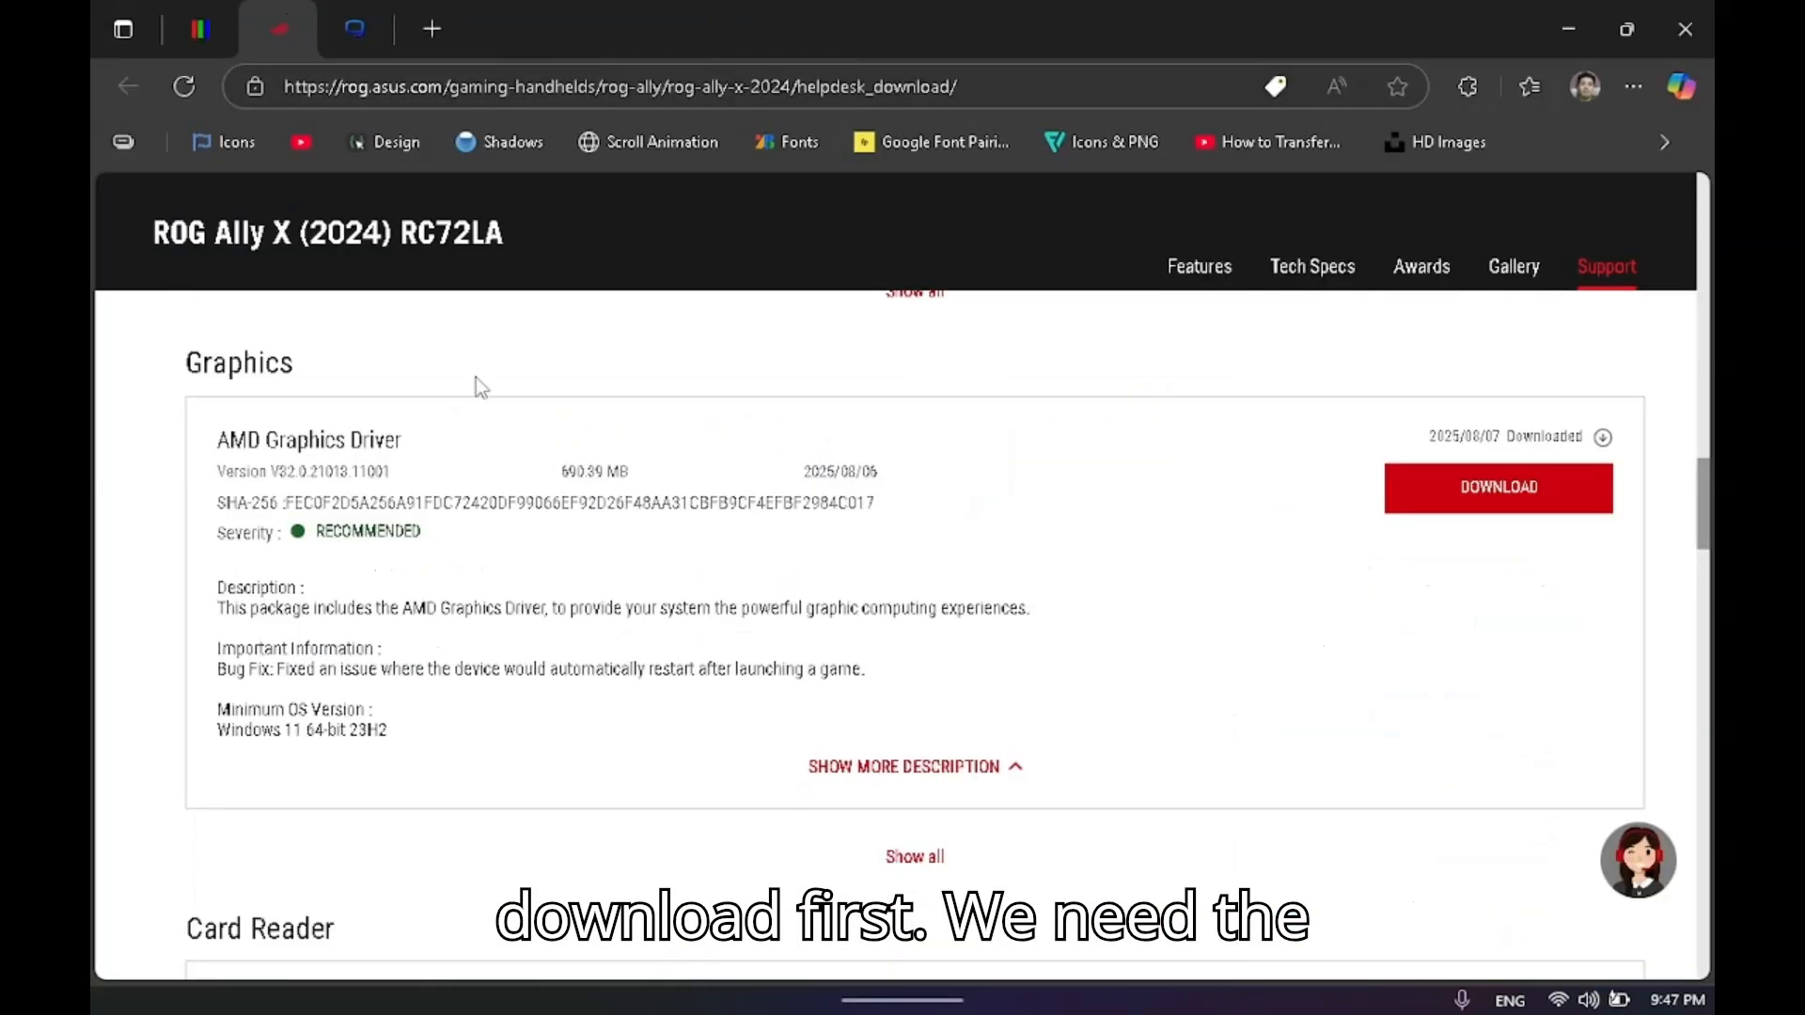
pyautogui.moveTo(387, 732); pyautogui.dragTo(217, 434)
pyautogui.click(243, 467)
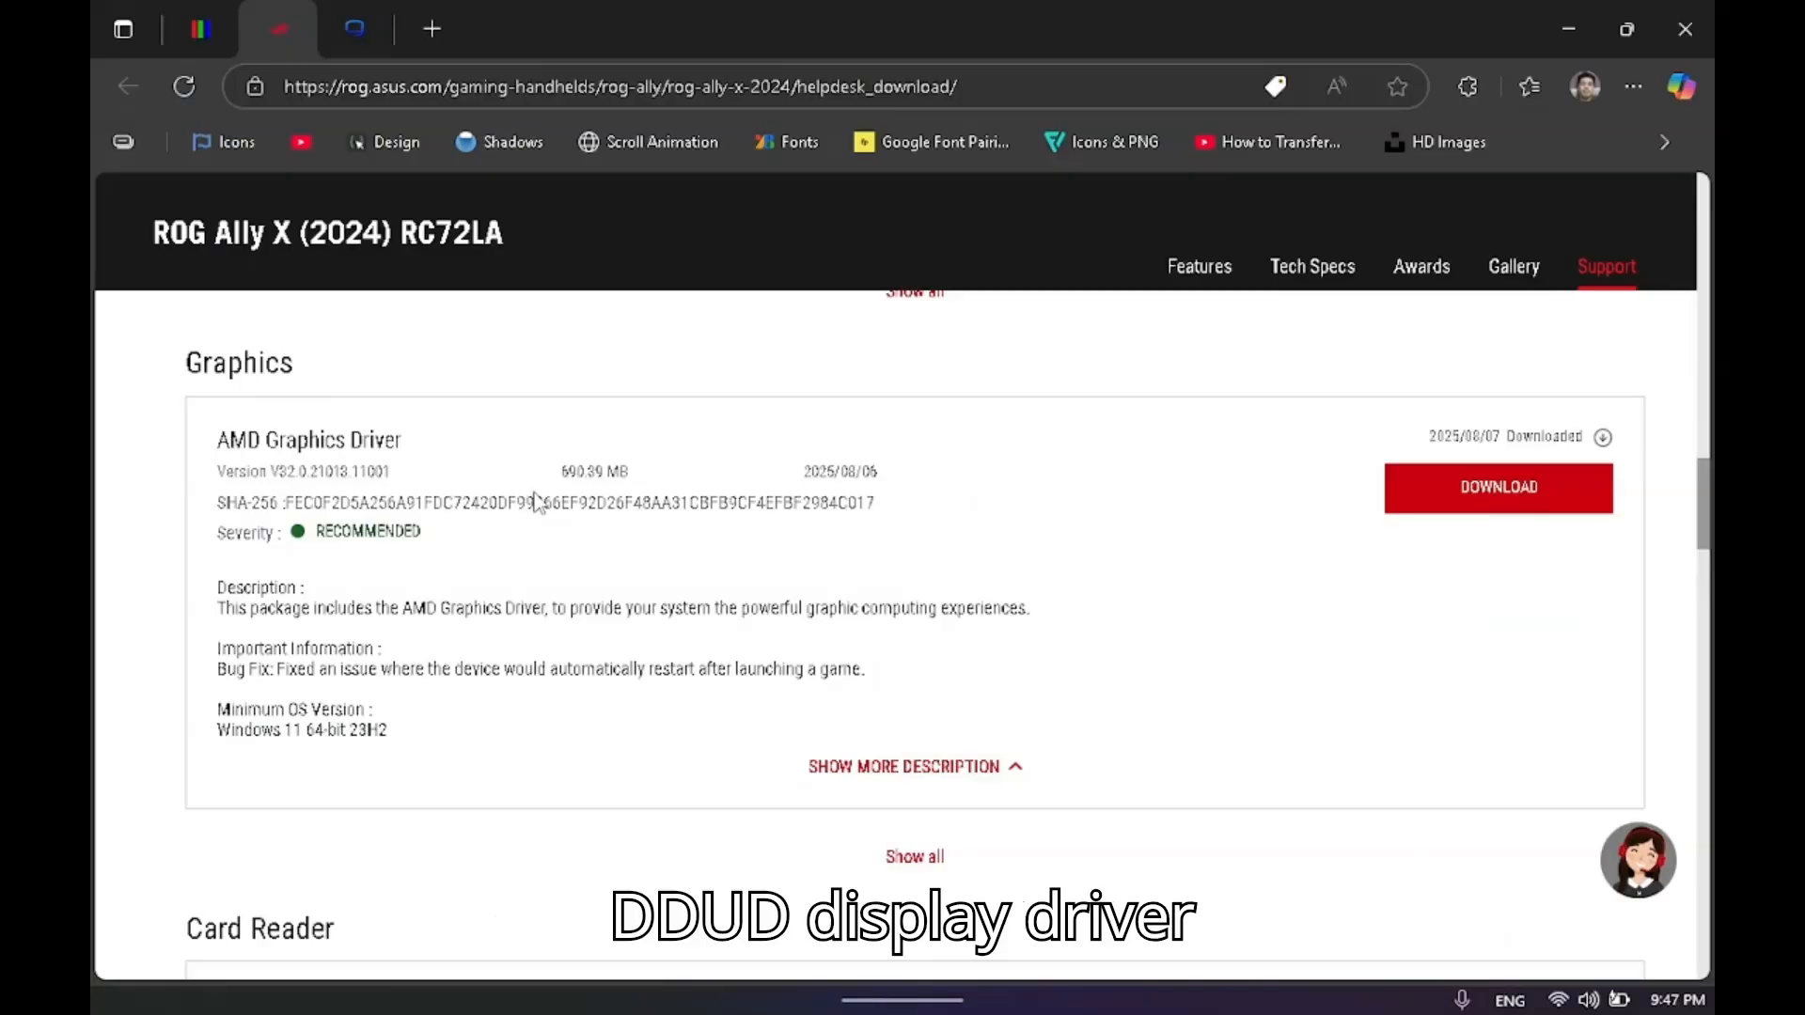
pyautogui.moveTo(836, 480); pyautogui.dragTo(848, 480)
pyautogui.moveTo(868, 480); pyautogui.dragTo(828, 480)
pyautogui.click(798, 556)
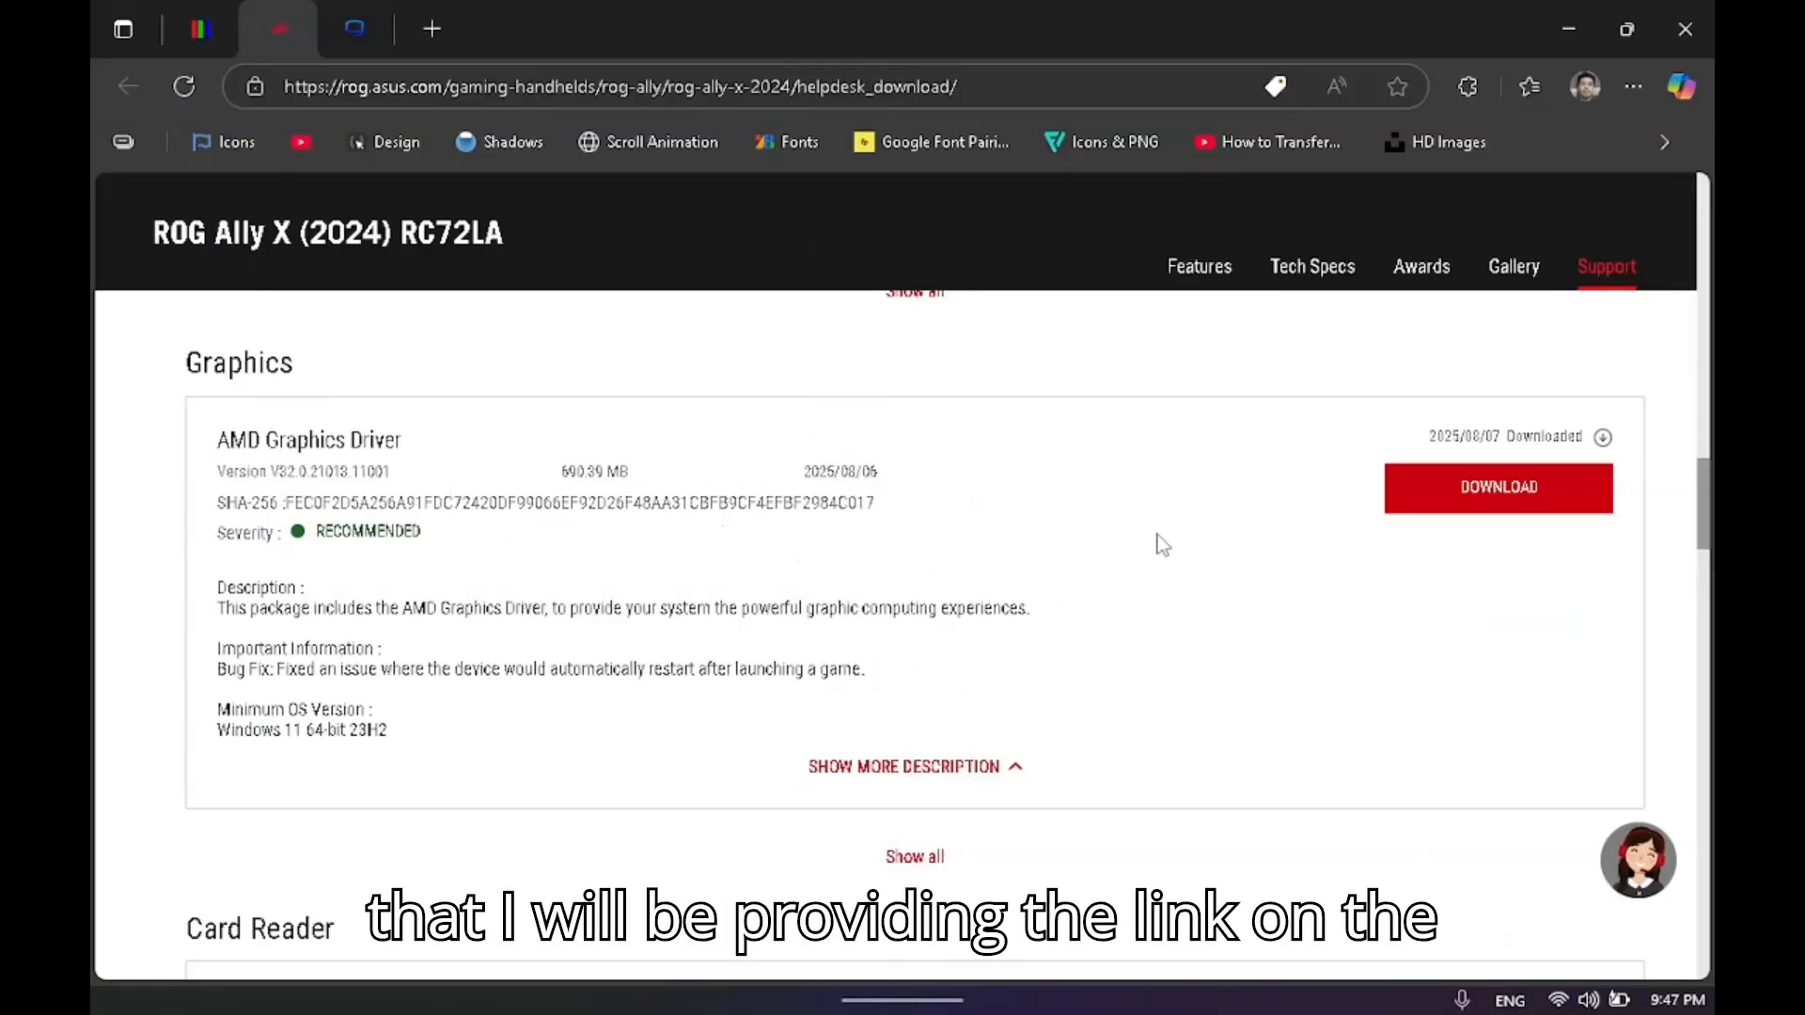
pyautogui.moveTo(432, 707); pyautogui.dragTo(282, 441)
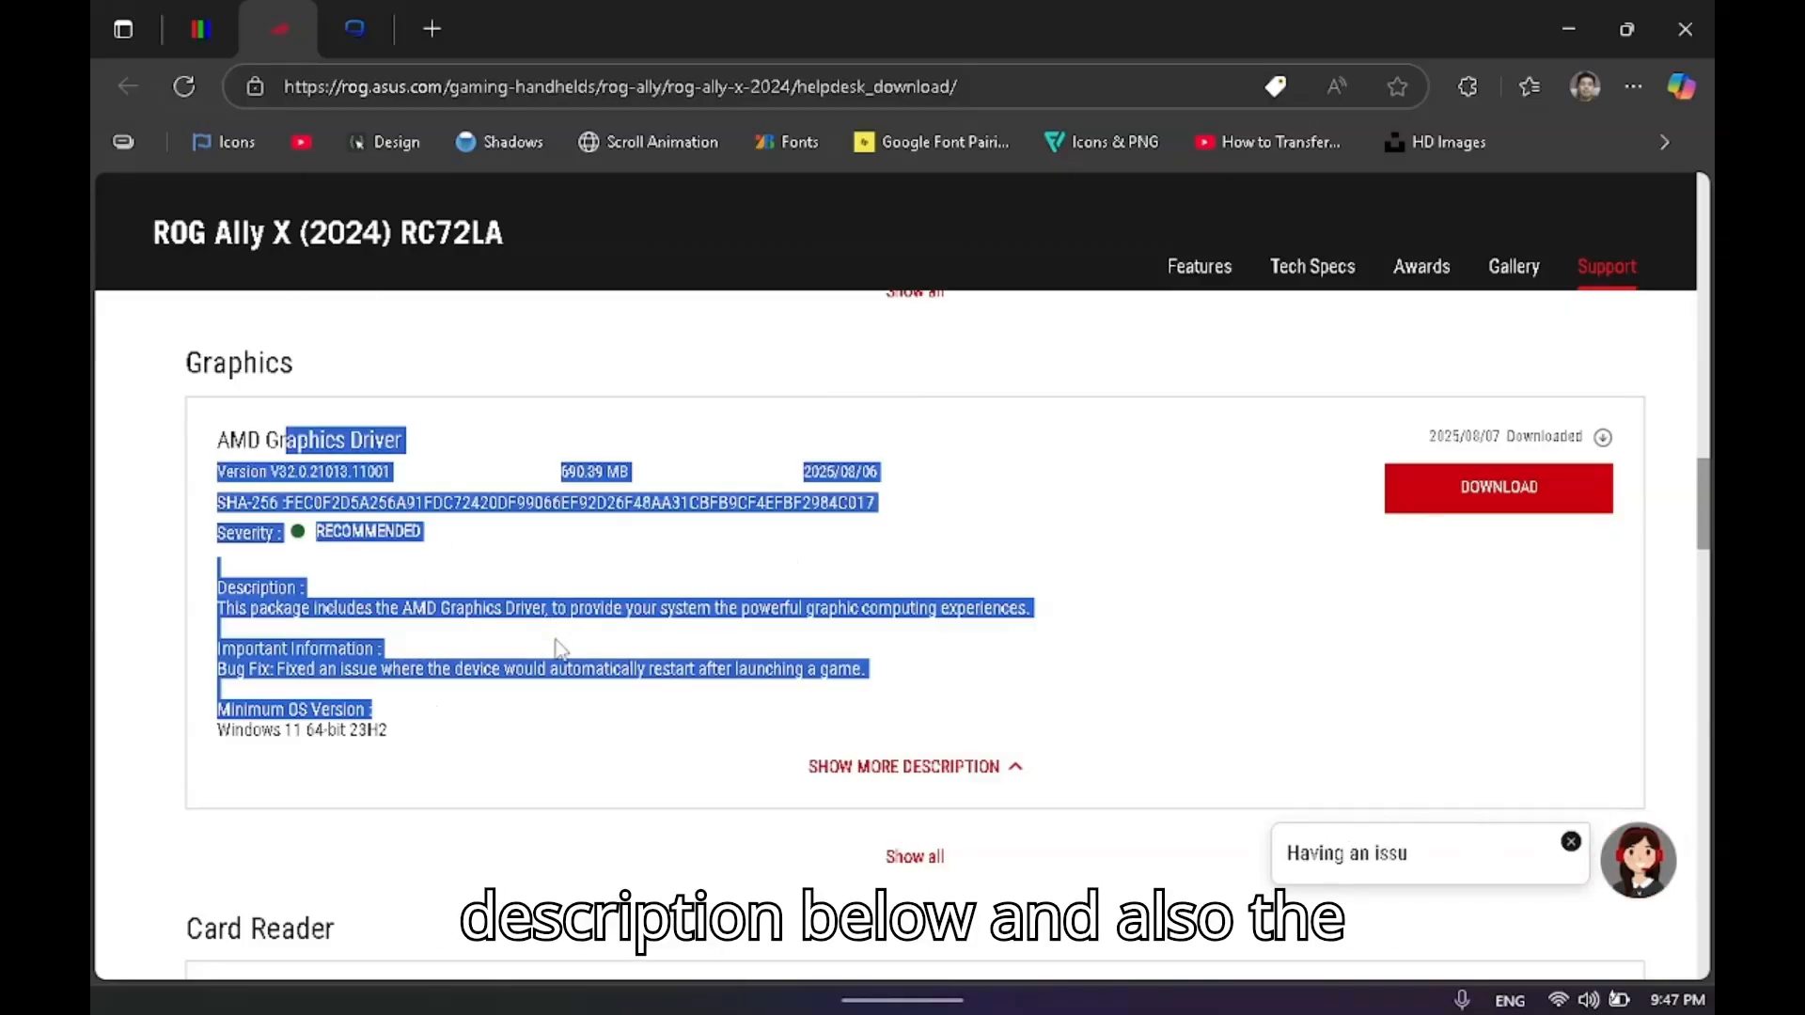
# Examine the Display Driver Uninstaller (DDU) download page on Guru3D, including its version and file details.
pyautogui.click(366, 38)
pyautogui.moveTo(177, 581); pyautogui.dragTo(909, 831)
pyautogui.scroll(-3, 757, 629)
pyautogui.scroll(2, 564, 527)
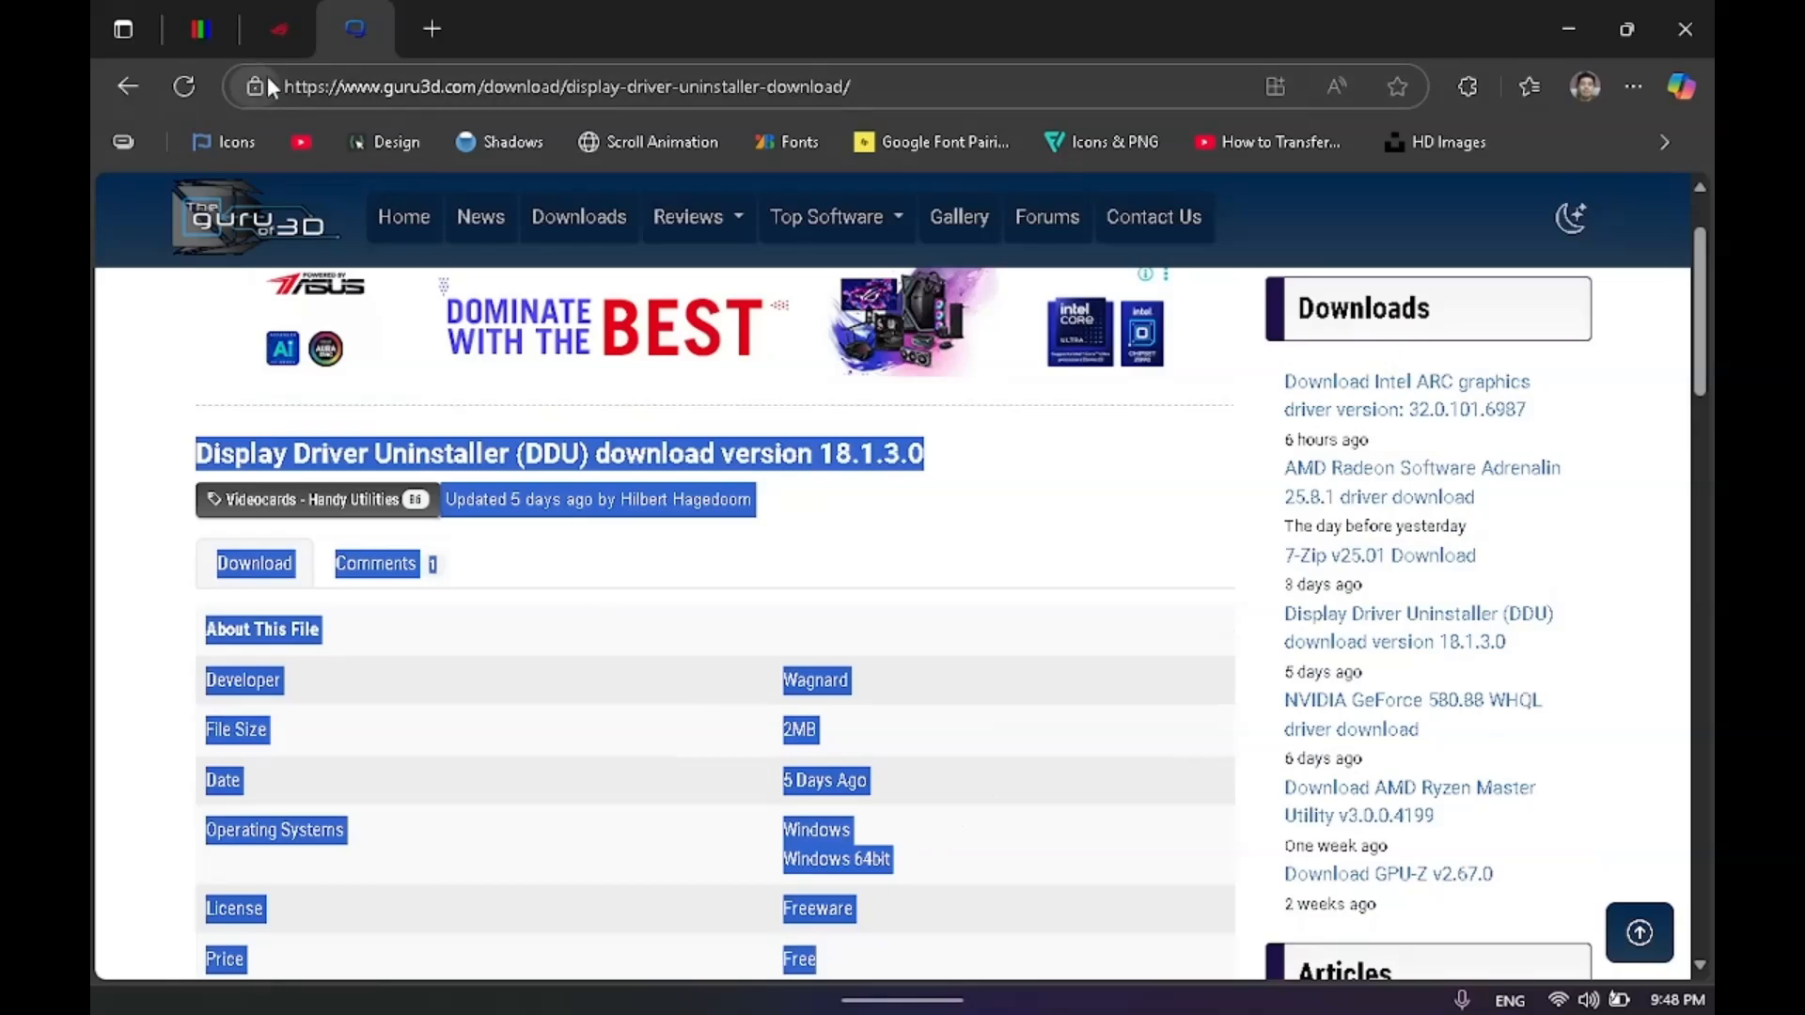
# Review the Scaled Resolution Editor (SRE) forum thread and return to the DDU download page.
pyautogui.click(201, 30)
pyautogui.scroll(-10, 590, 618)
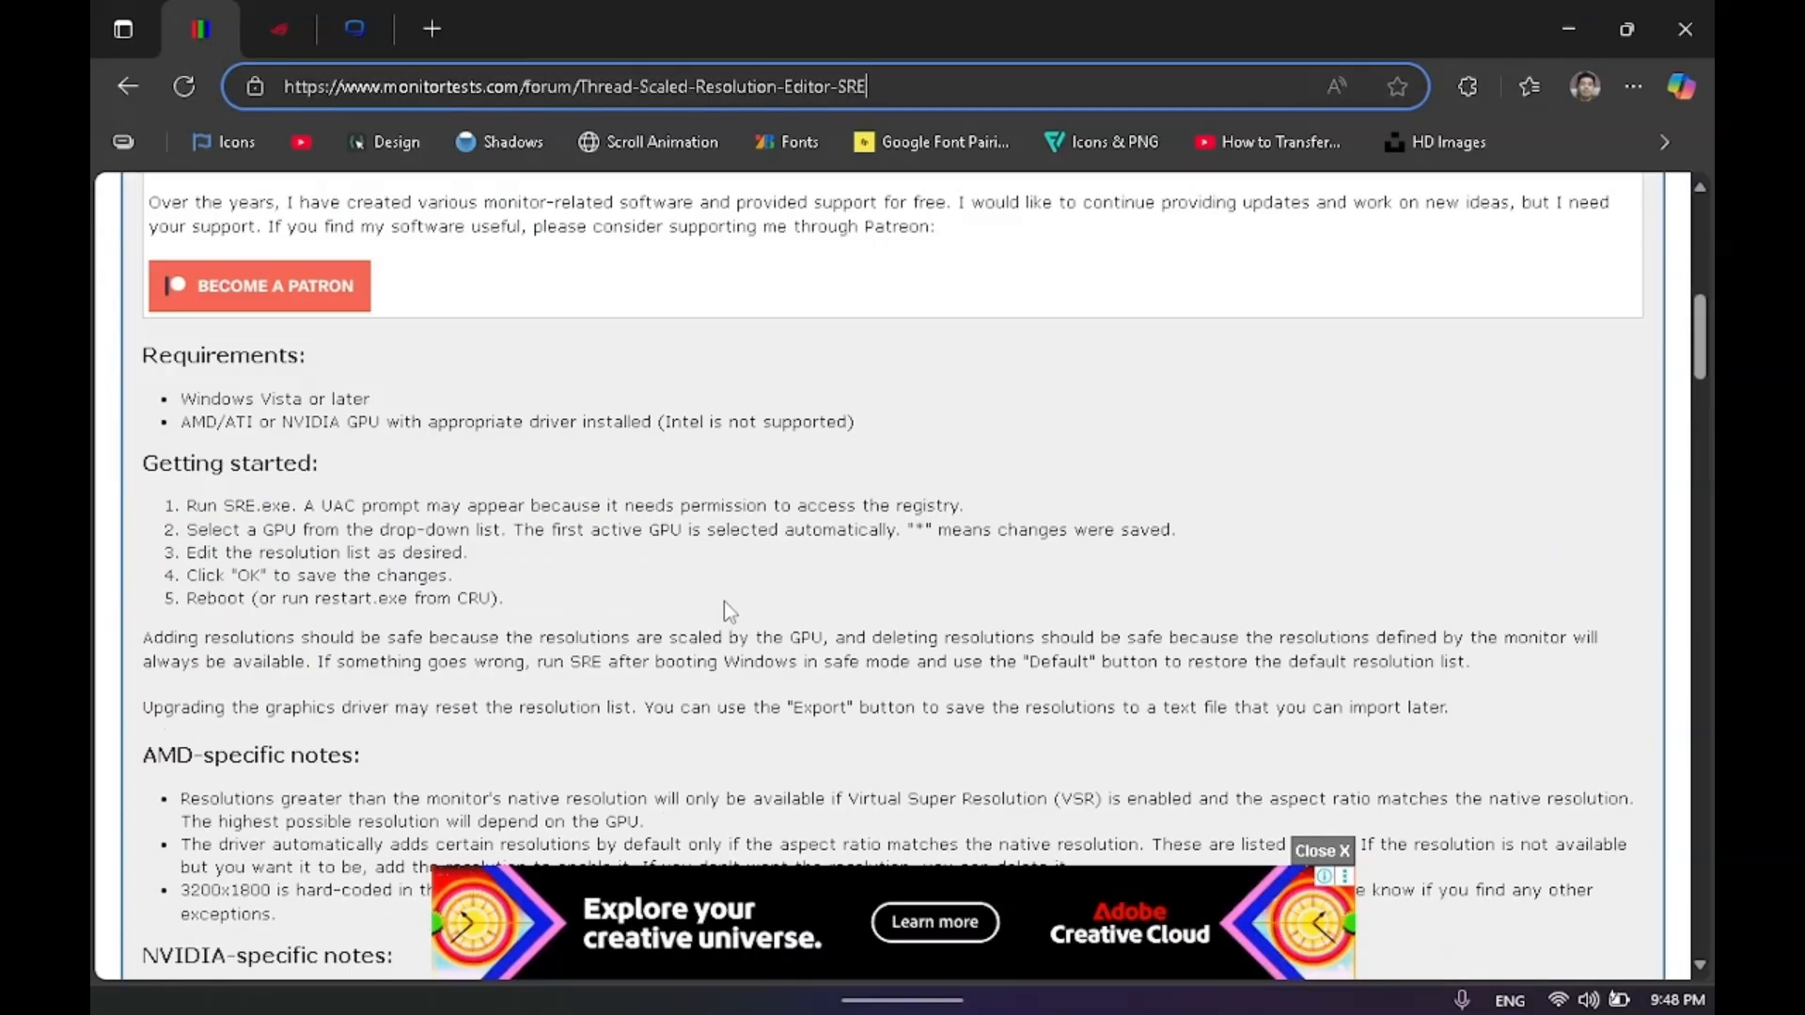
pyautogui.scroll(10, 590, 618)
pyautogui.click(280, 30)
pyautogui.click(350, 30)
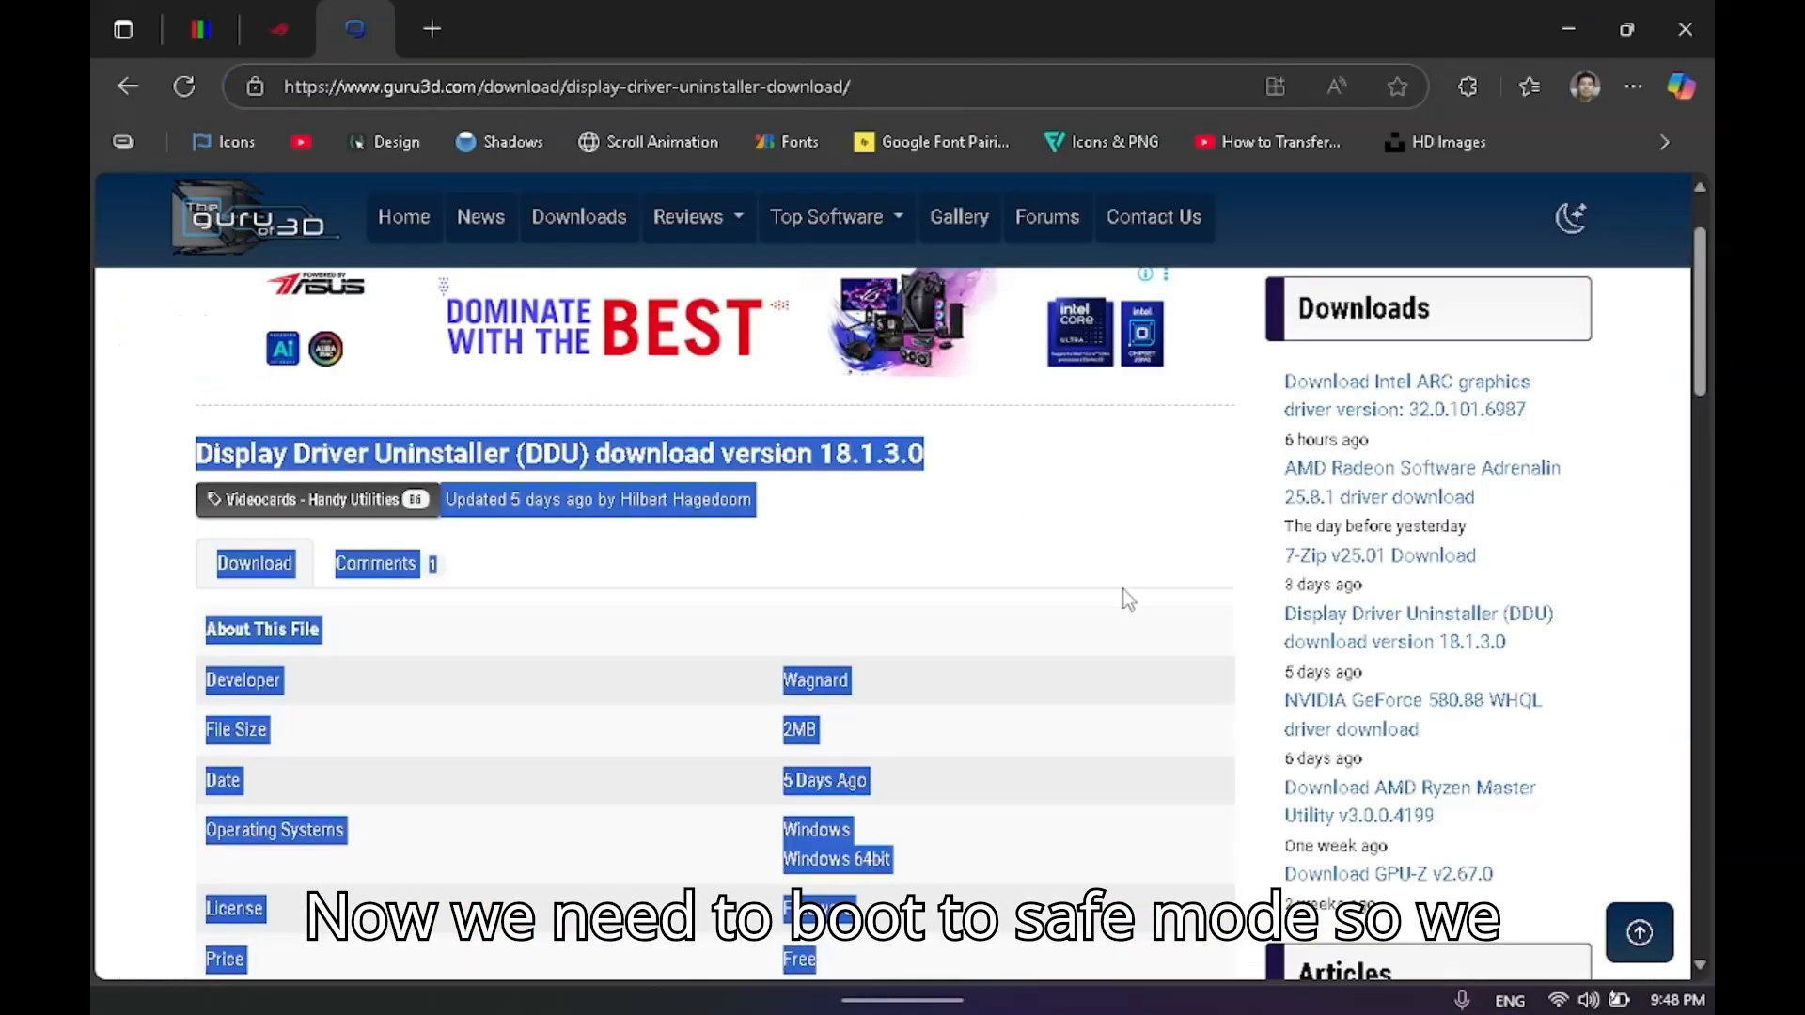
# Minimize the browser and AMD Software windows, and open System Configuration by running msconfig.
pyautogui.click(1568, 29)
pyautogui.click(1566, 36)
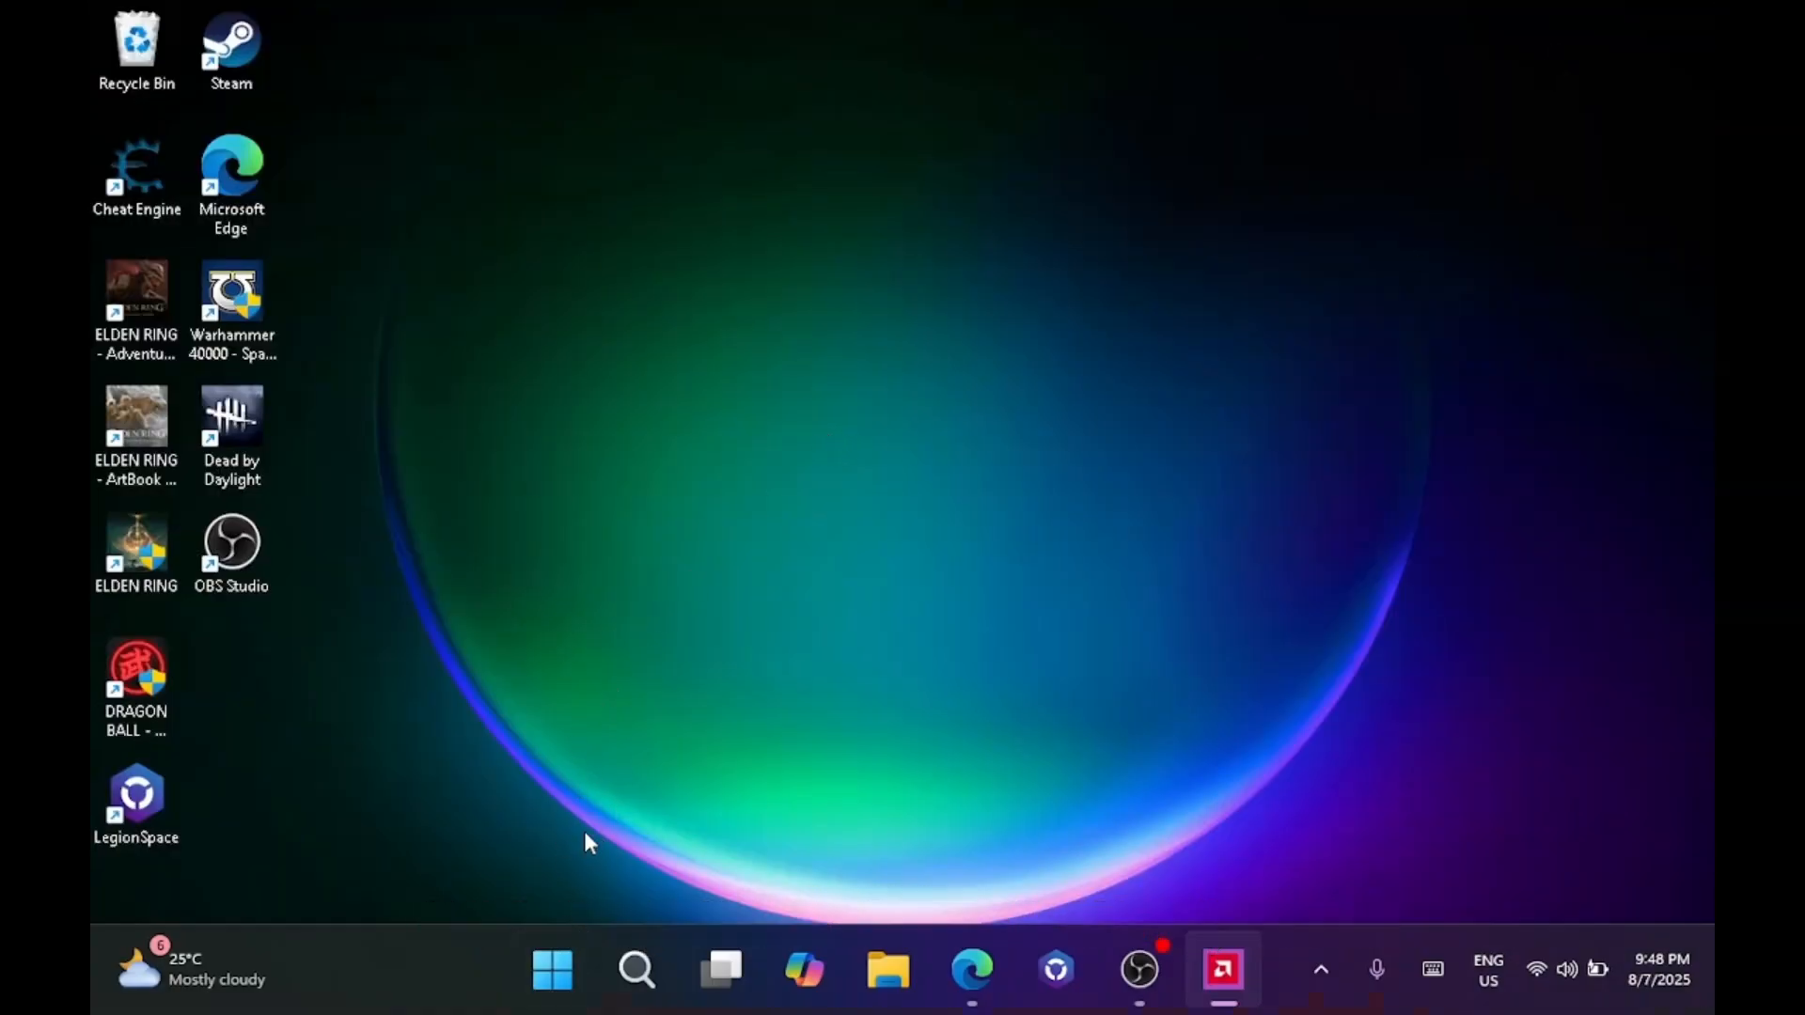
pyautogui.click(553, 970)
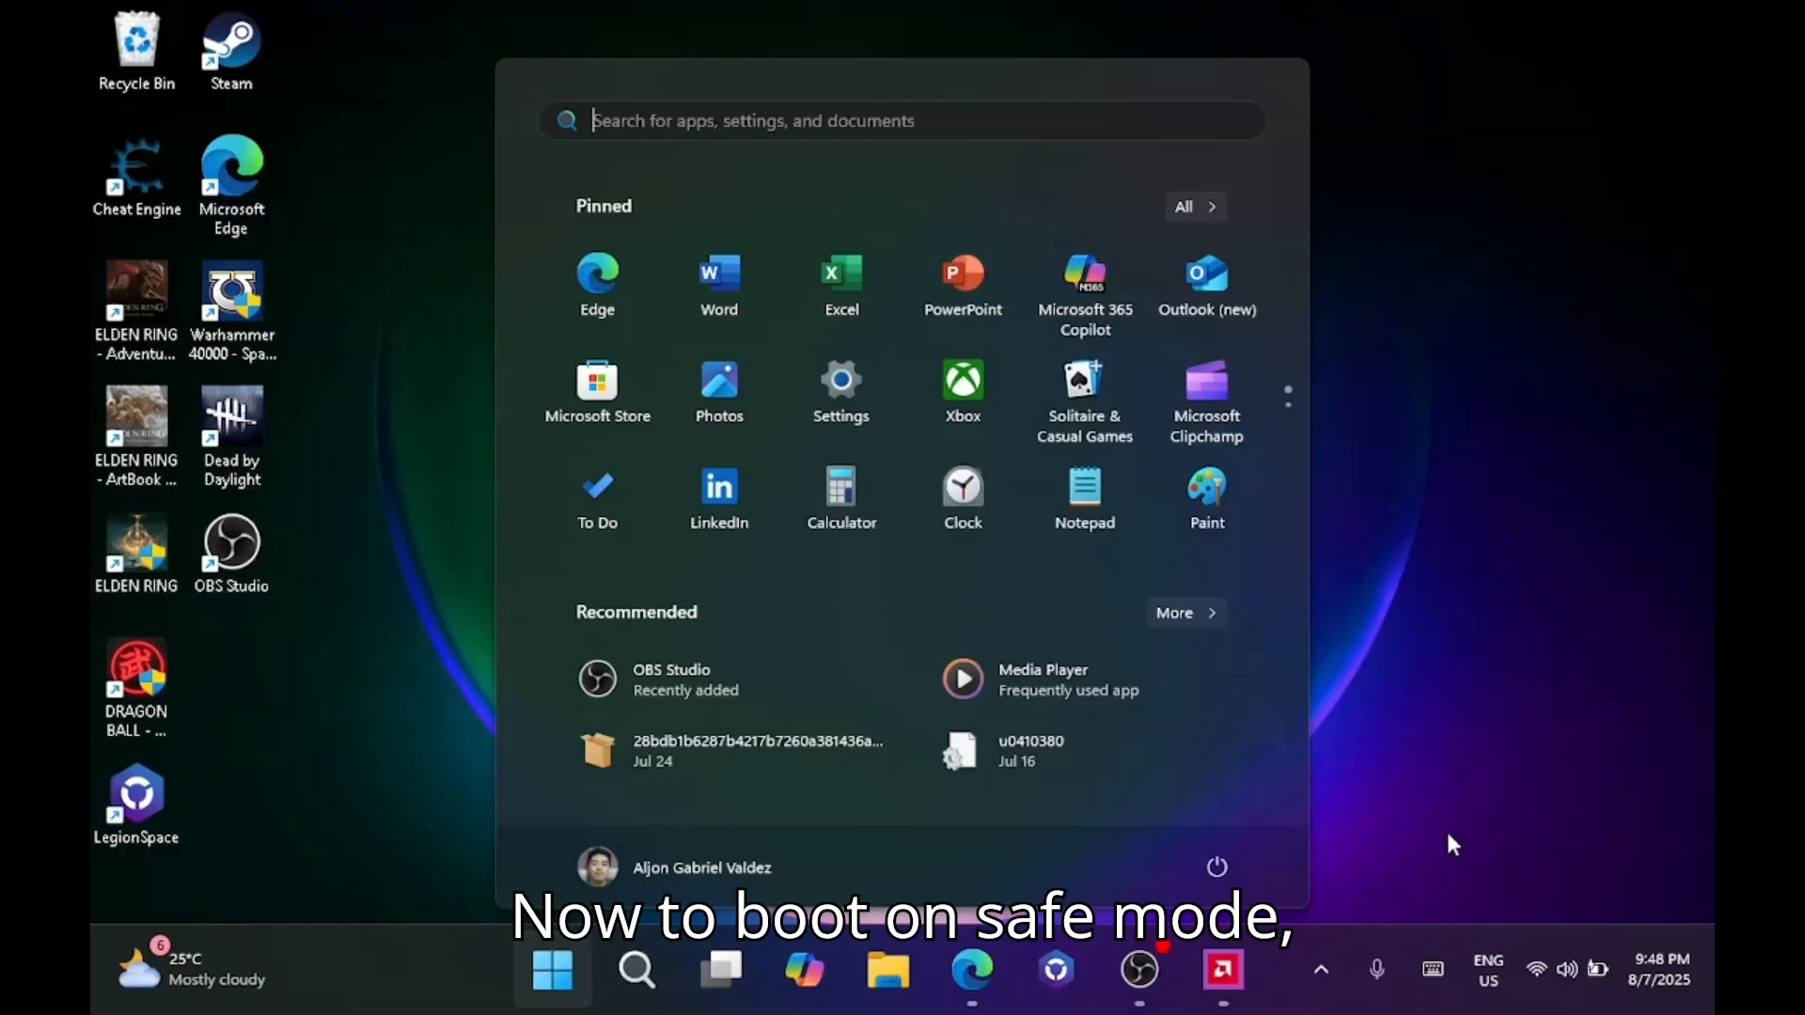
pyautogui.click(1444, 874)
pyautogui.rightClick(553, 970)
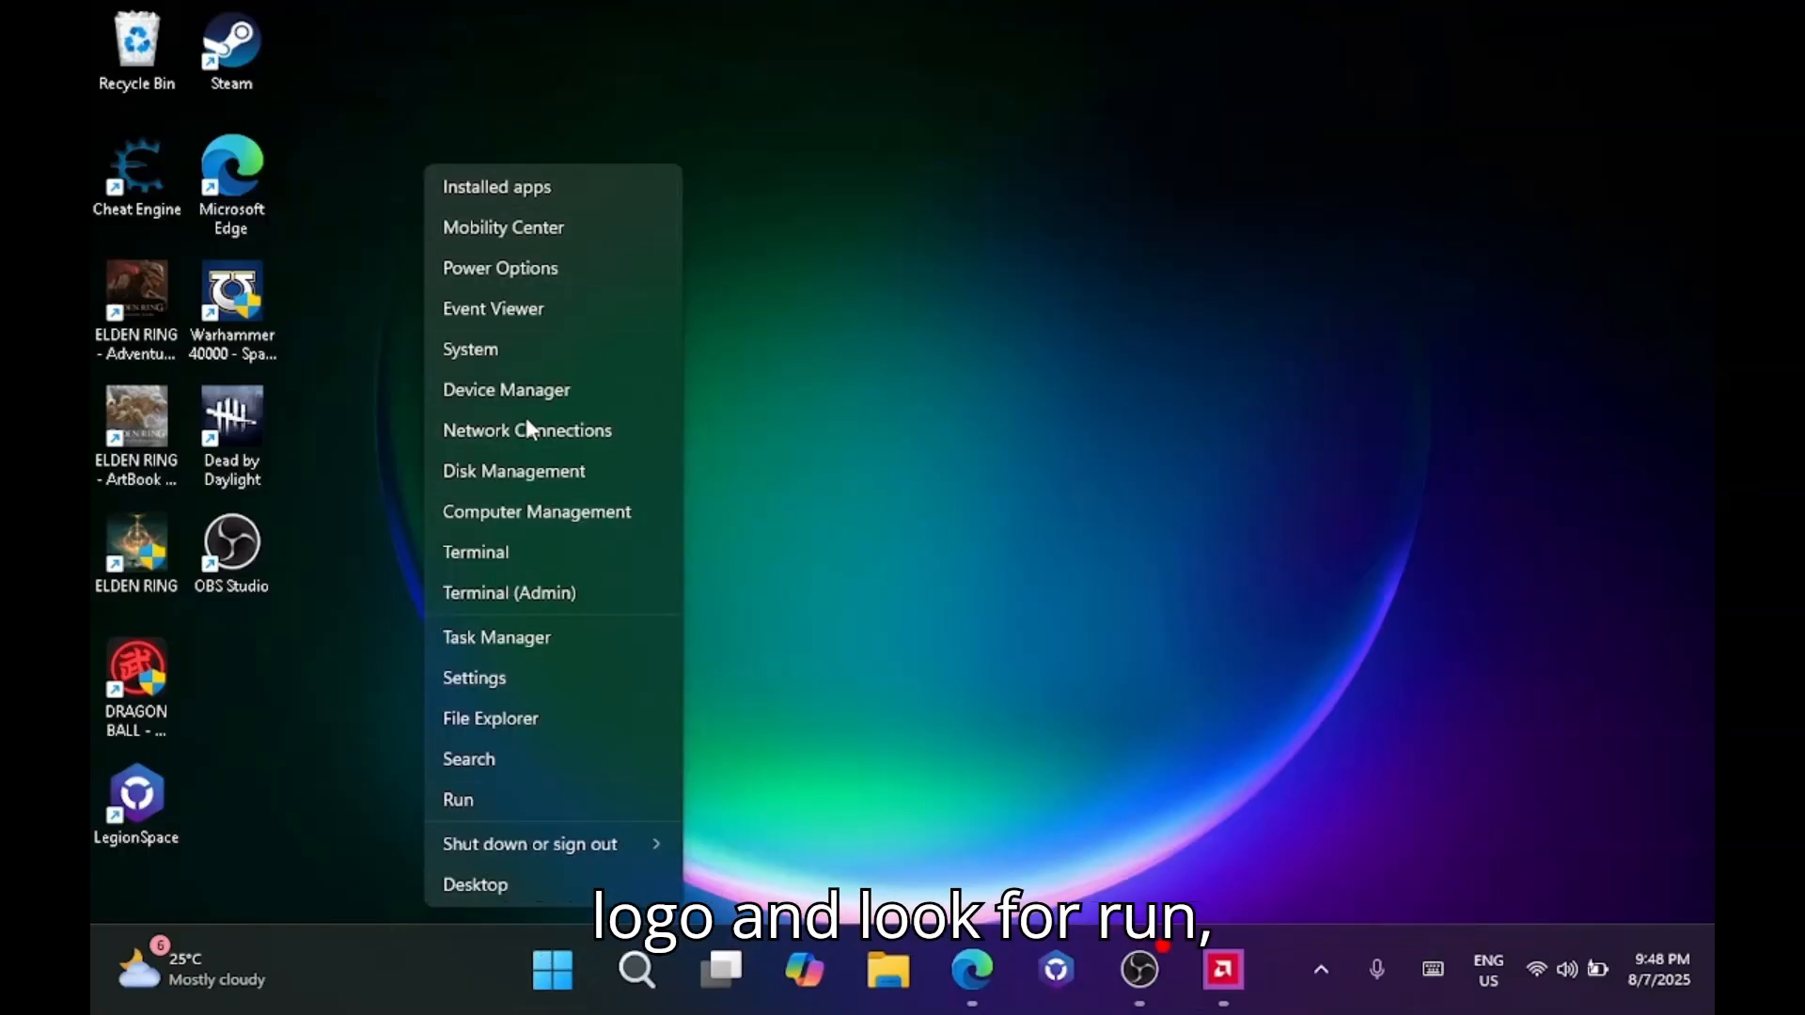
pyautogui.click(1173, 799)
pyautogui.click(553, 969)
pyautogui.rightClick(553, 969)
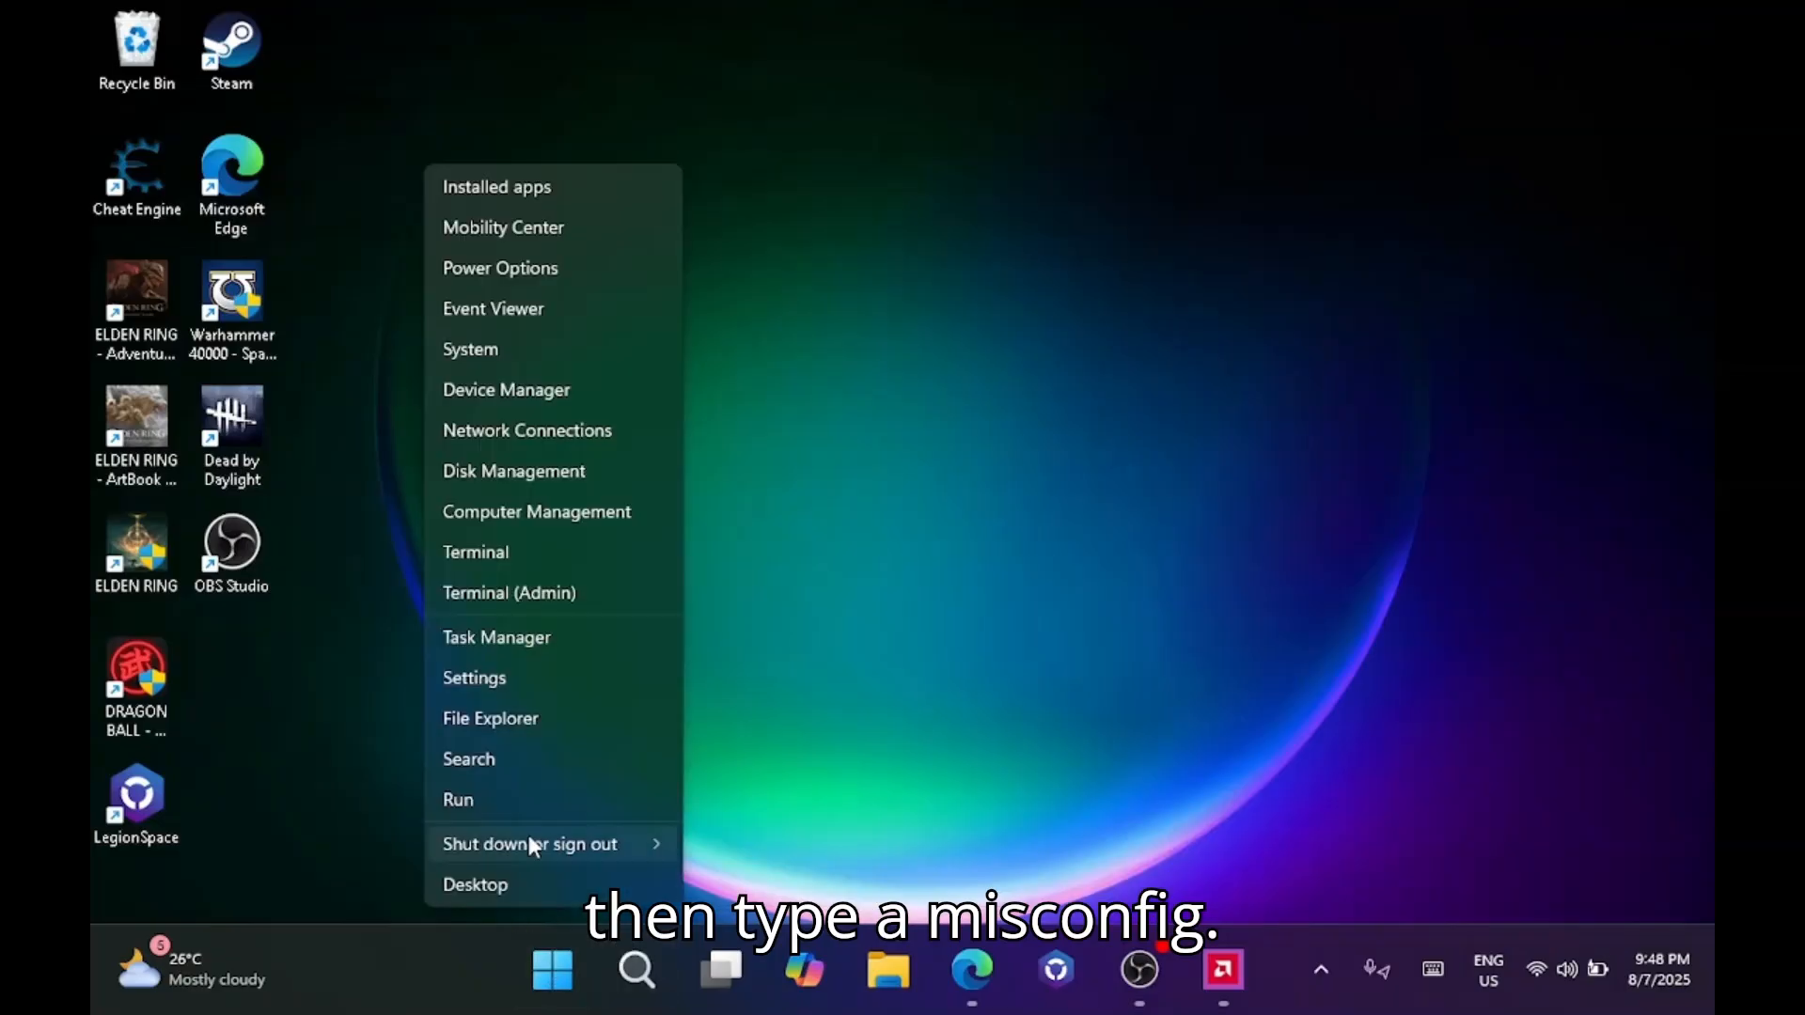
pyautogui.click(476, 799)
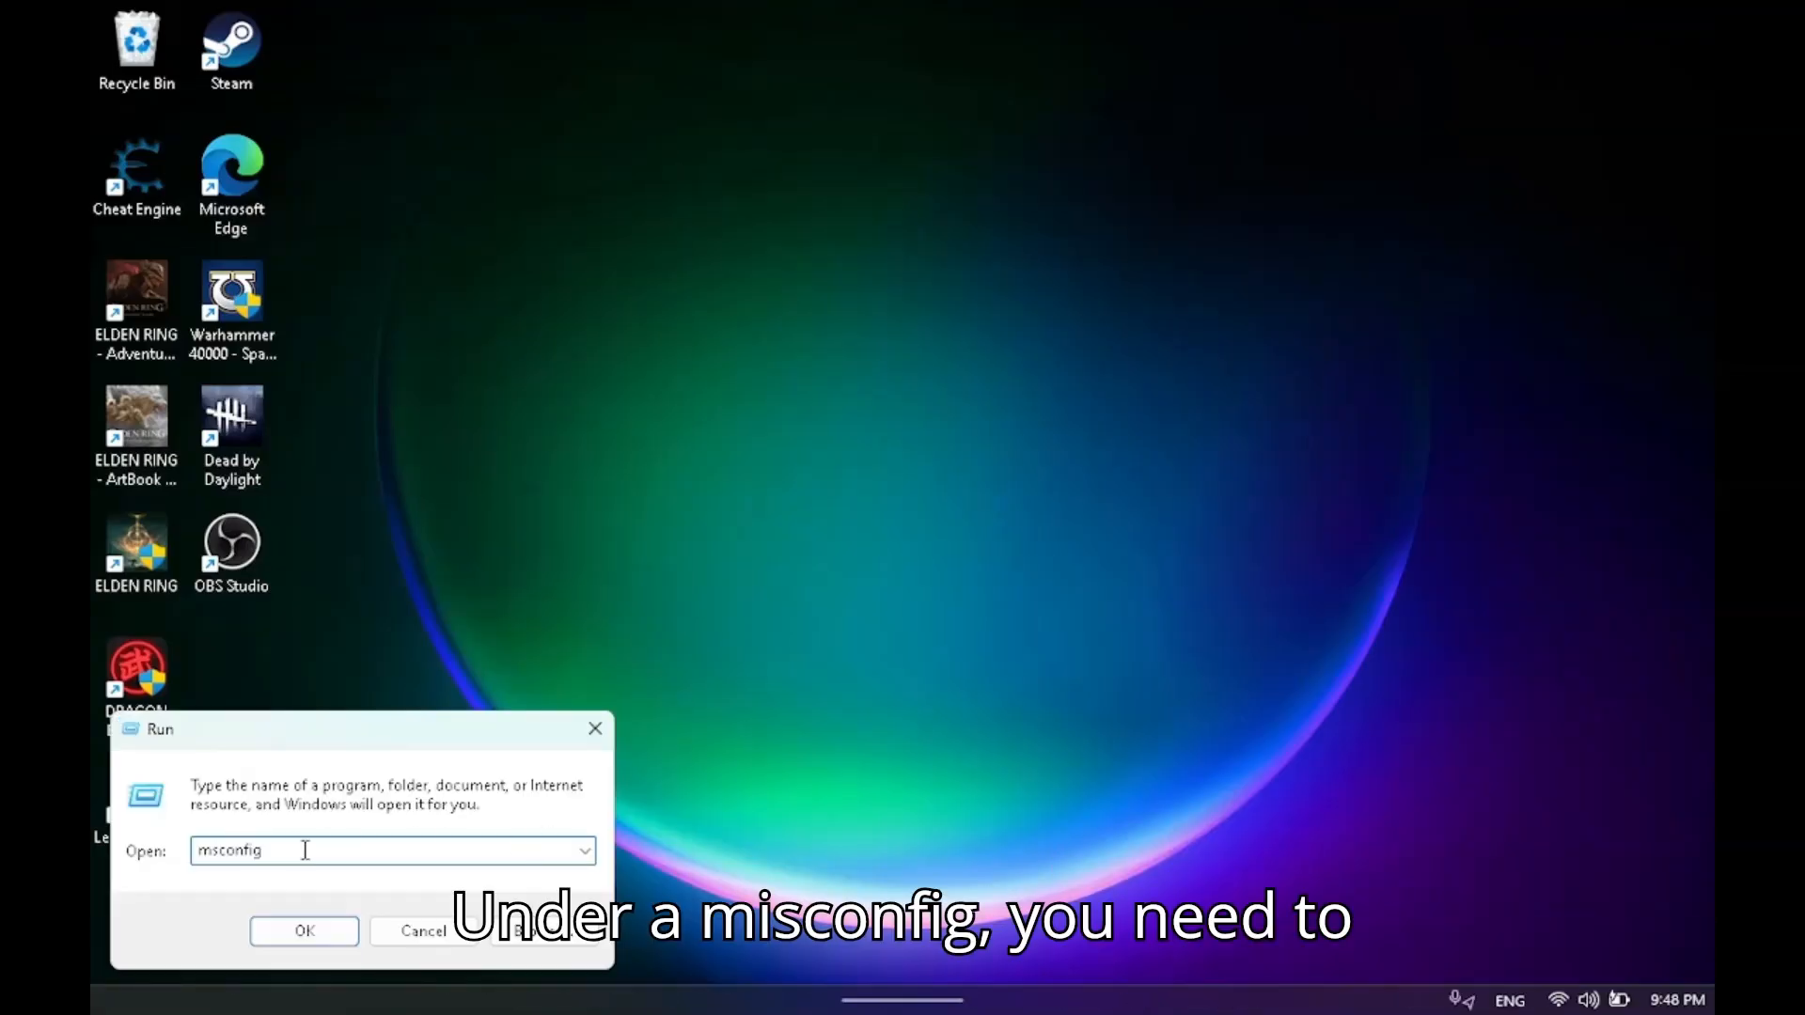
pyautogui.click(302, 927)
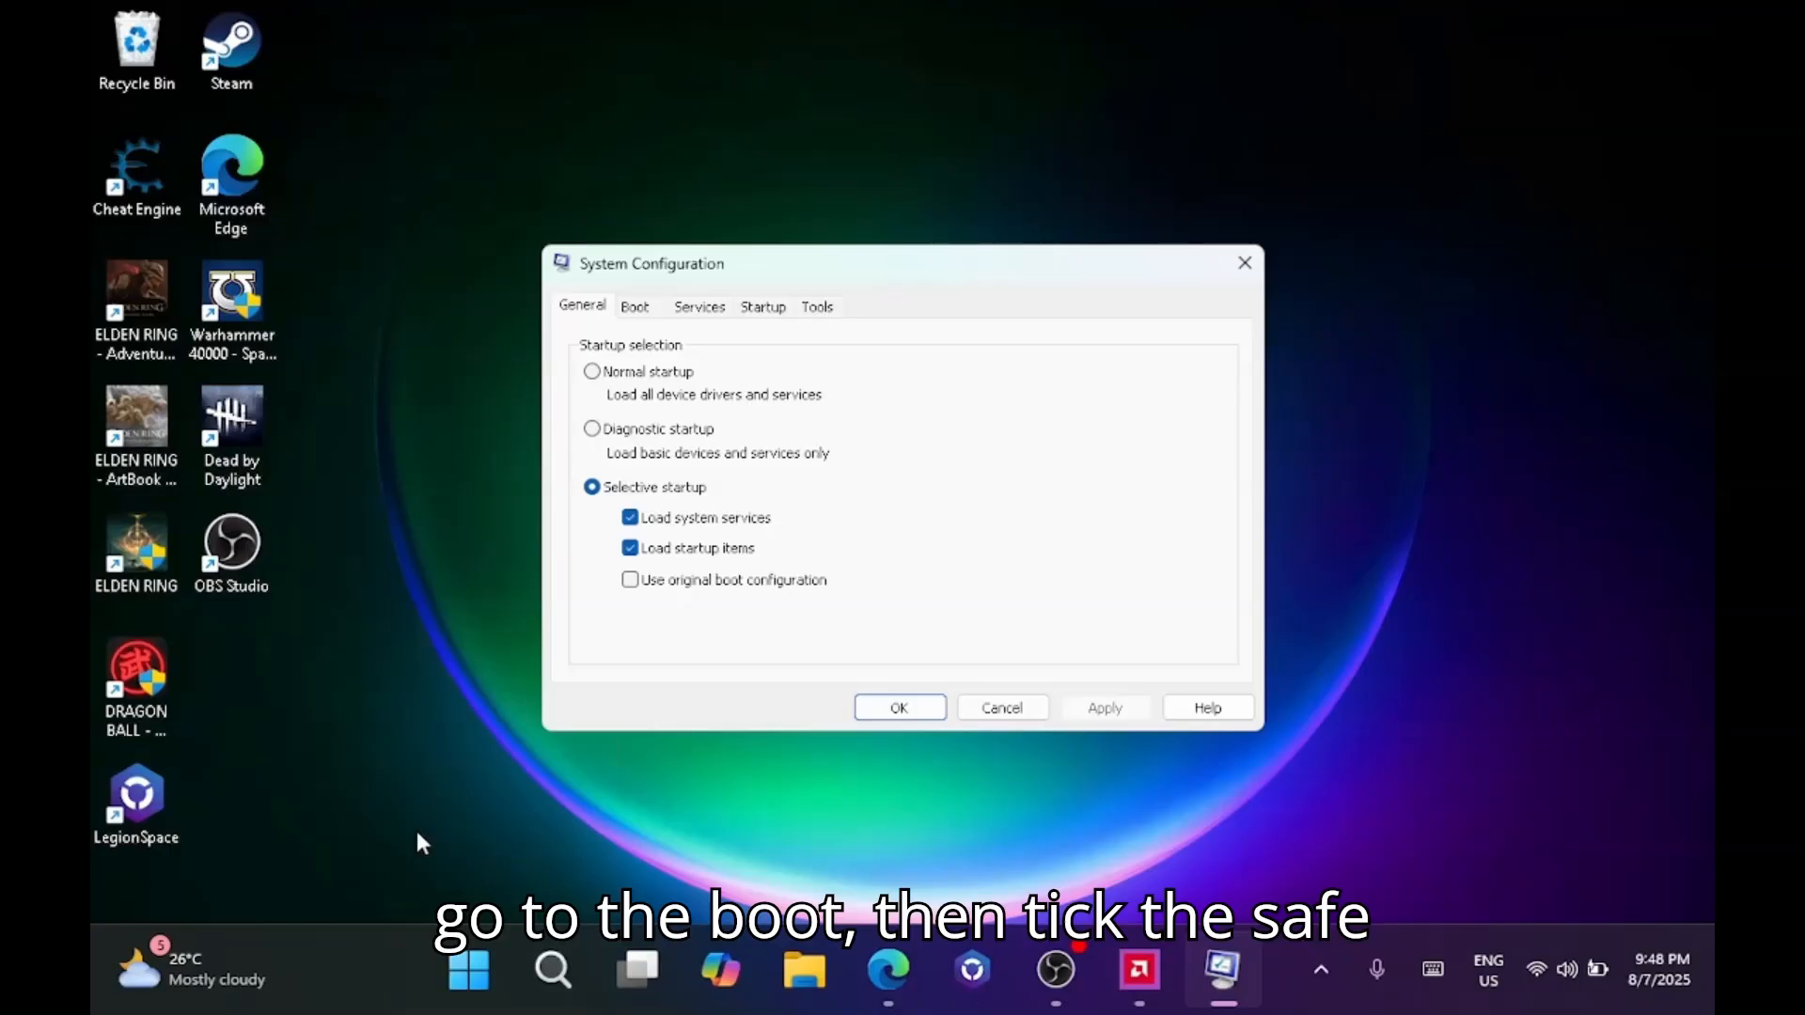
# Enable Safe boot with the Minimal option for Windows 11 in the boot options and accept the change.
pyautogui.click(636, 310)
pyautogui.click(626, 556)
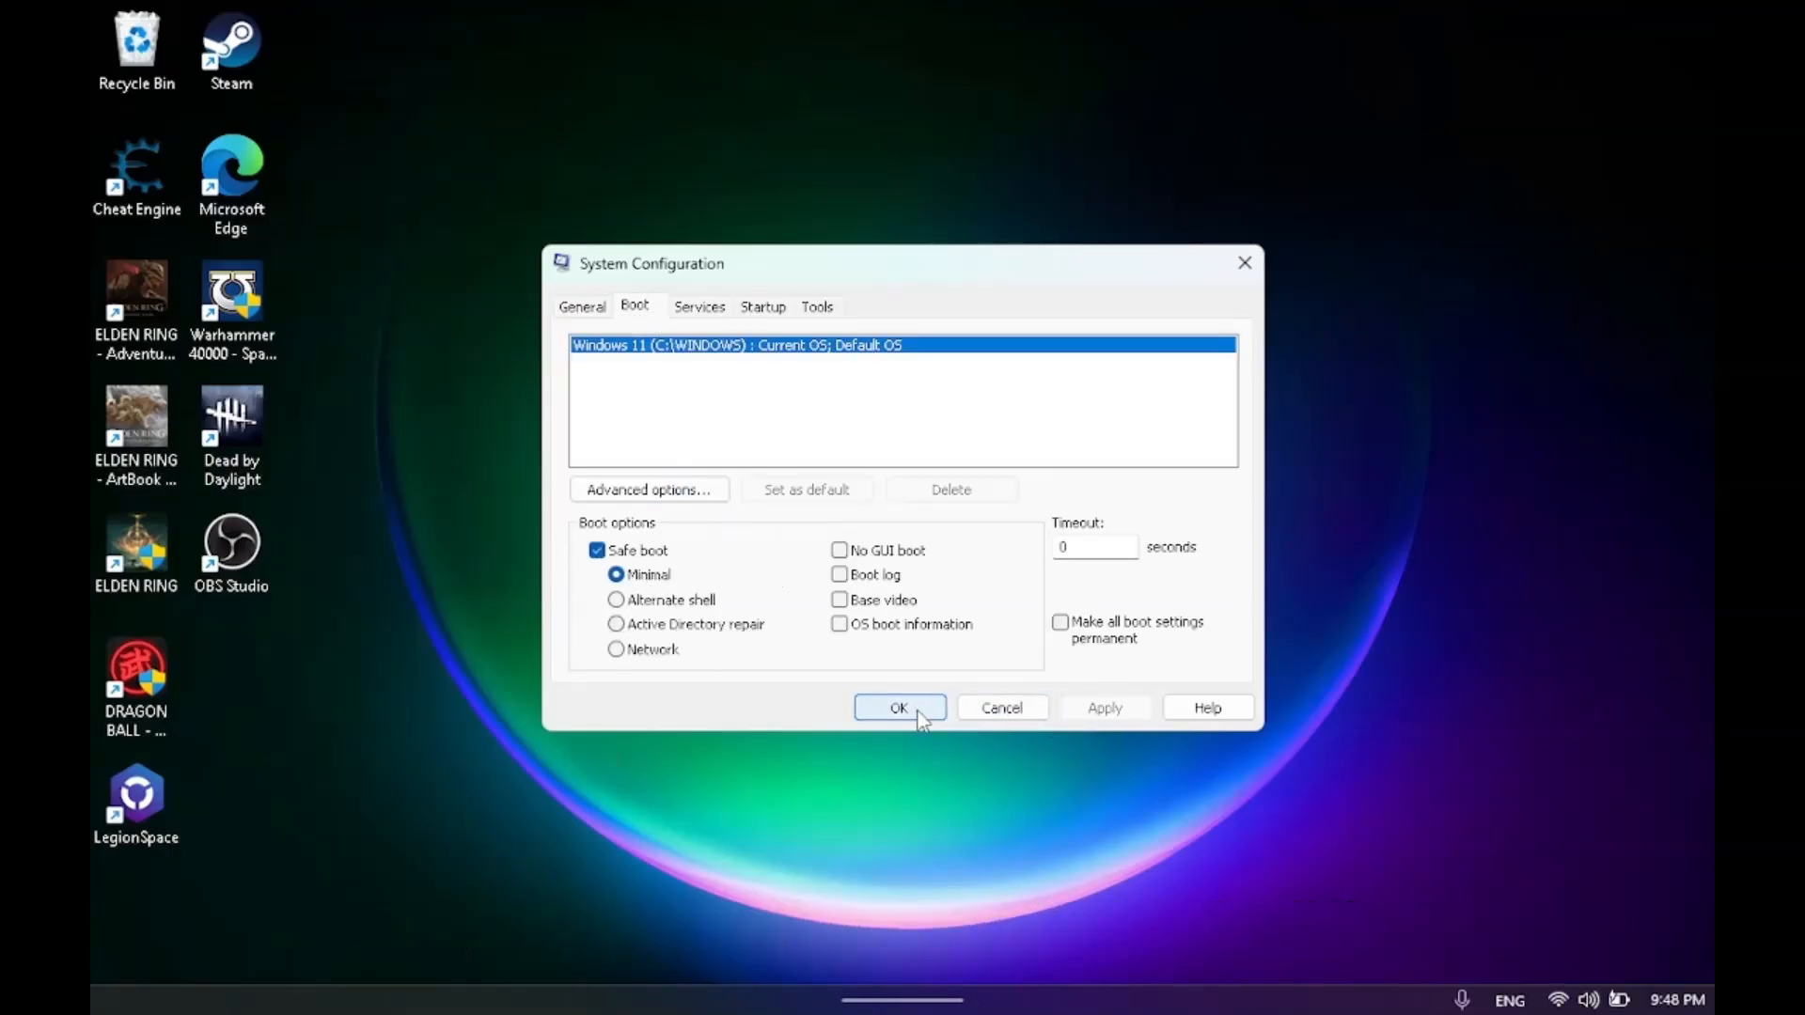
pyautogui.click(919, 717)
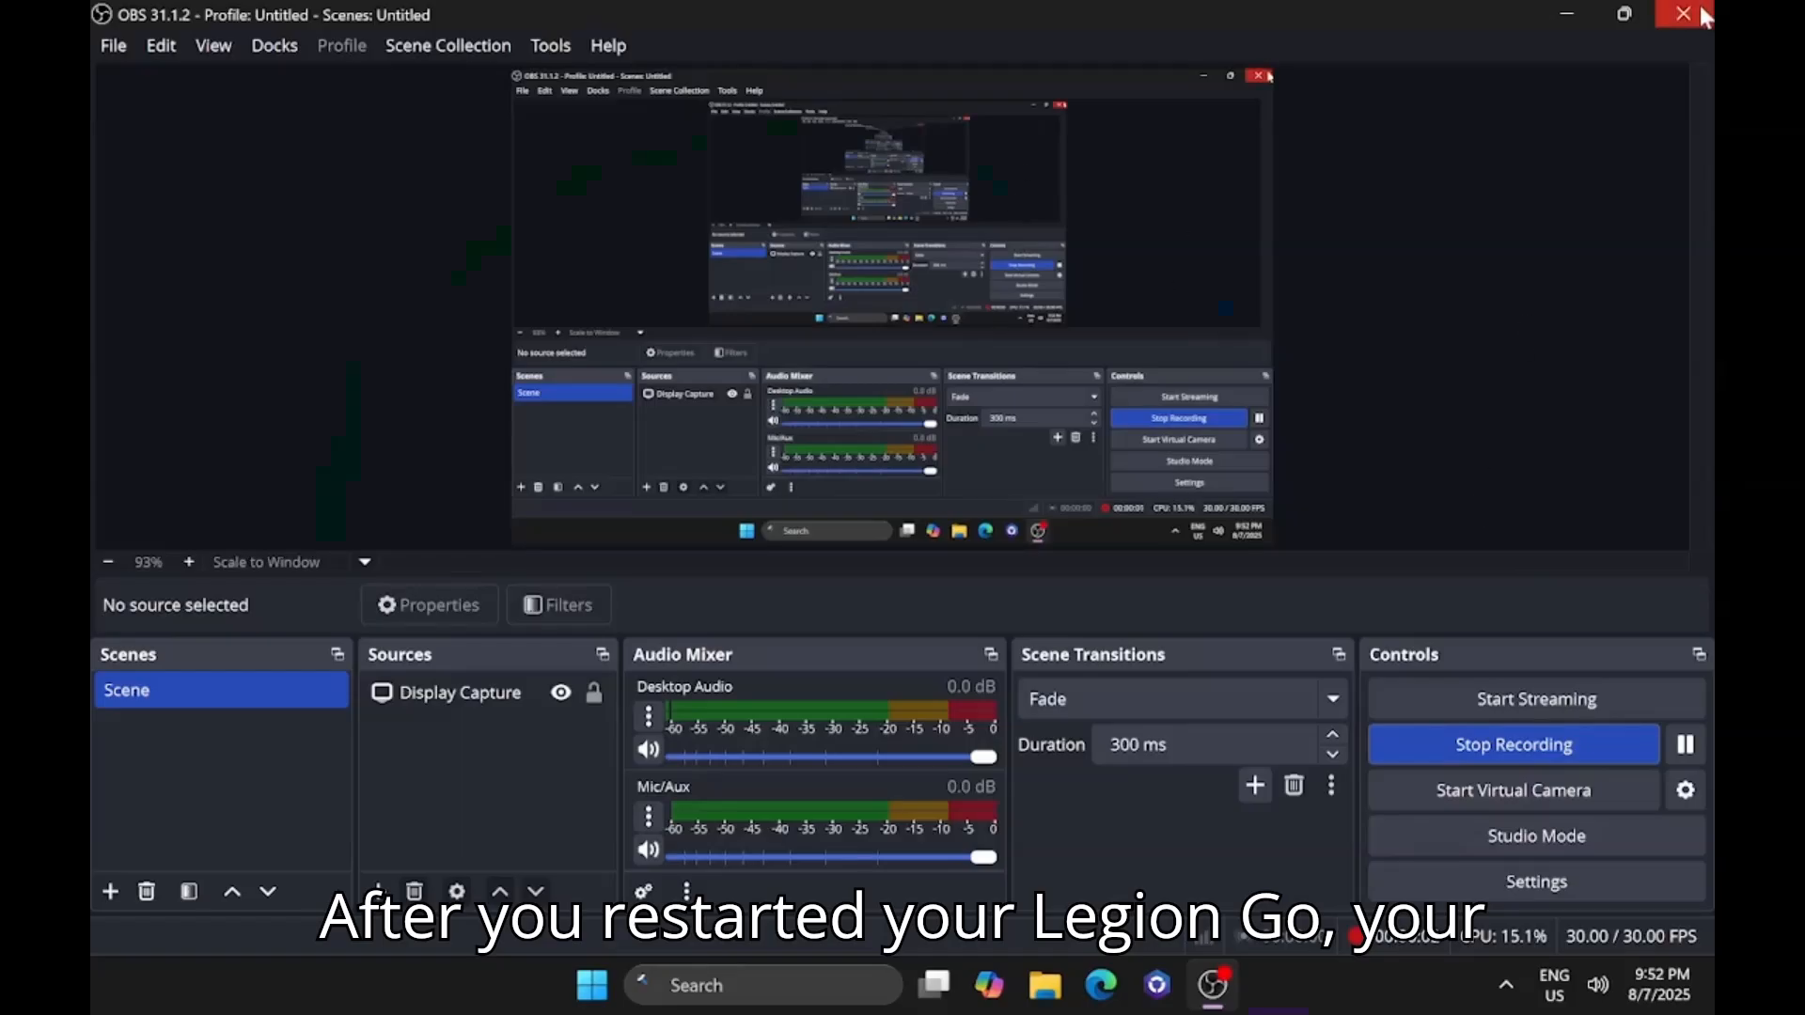
# Minimize the OBS window to reach the Safe Mode desktop while keeping the recording active.
pyautogui.click(1688, 24)
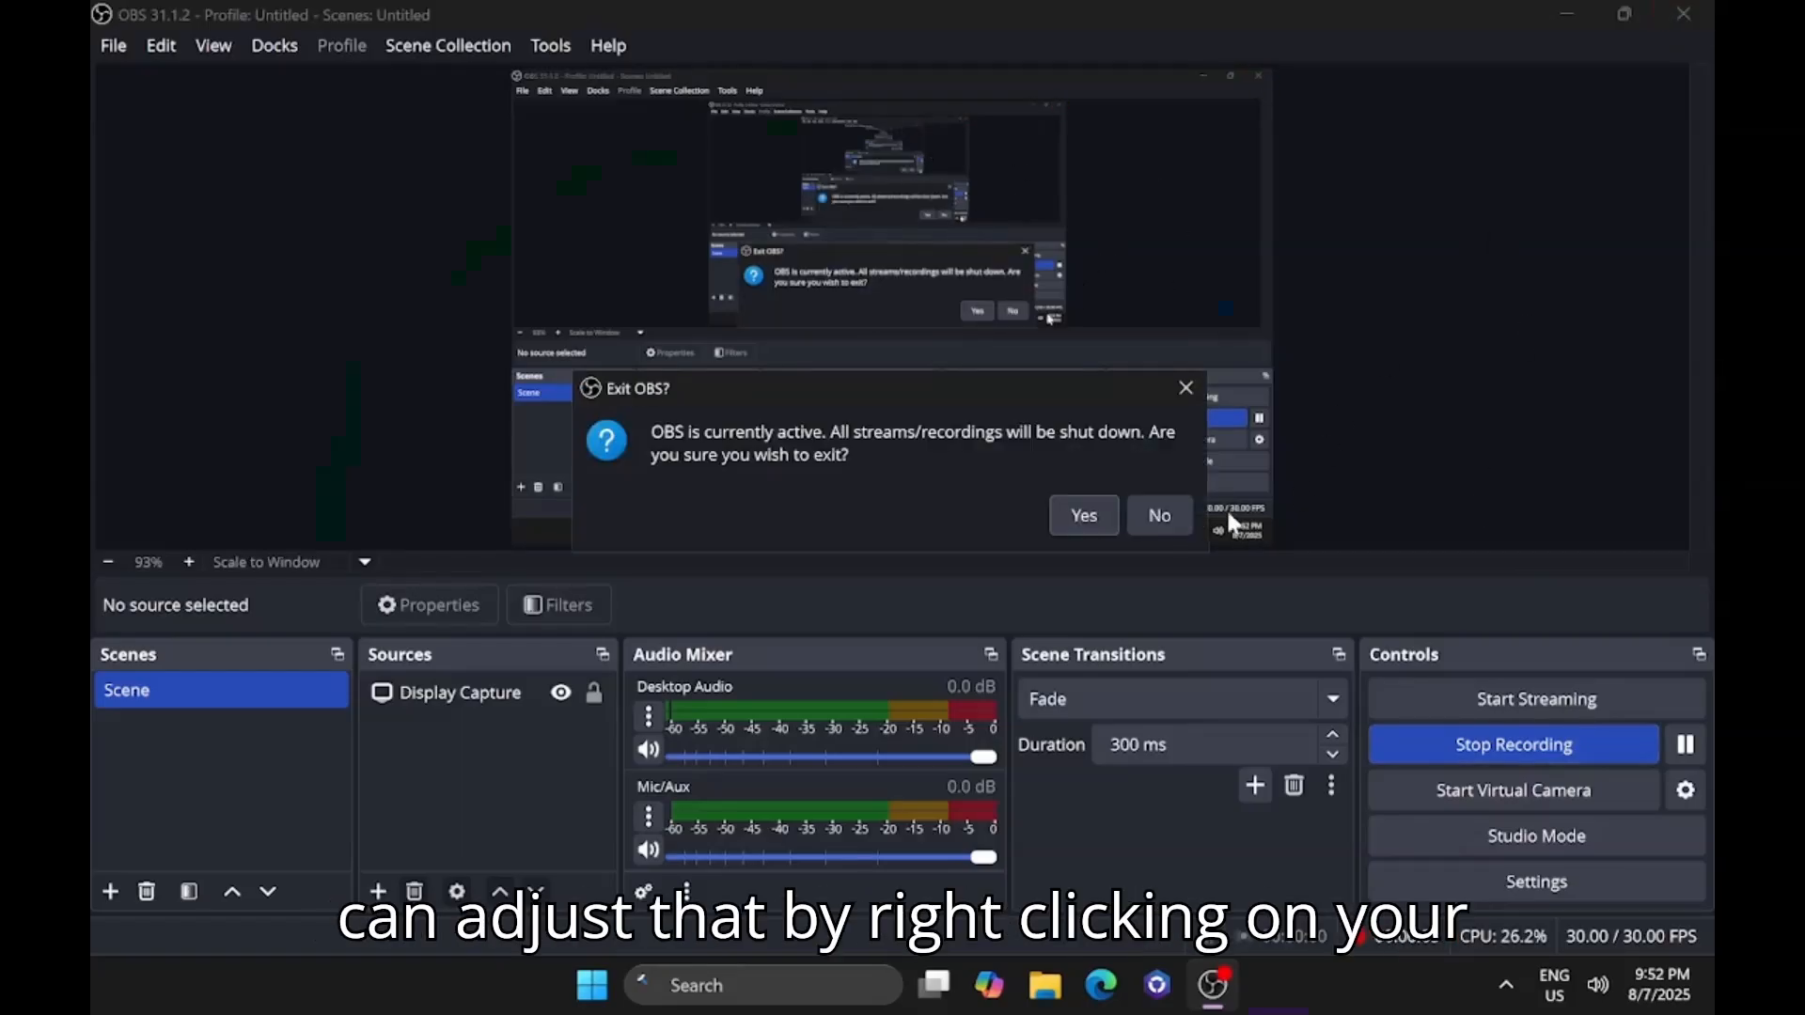
pyautogui.click(1160, 515)
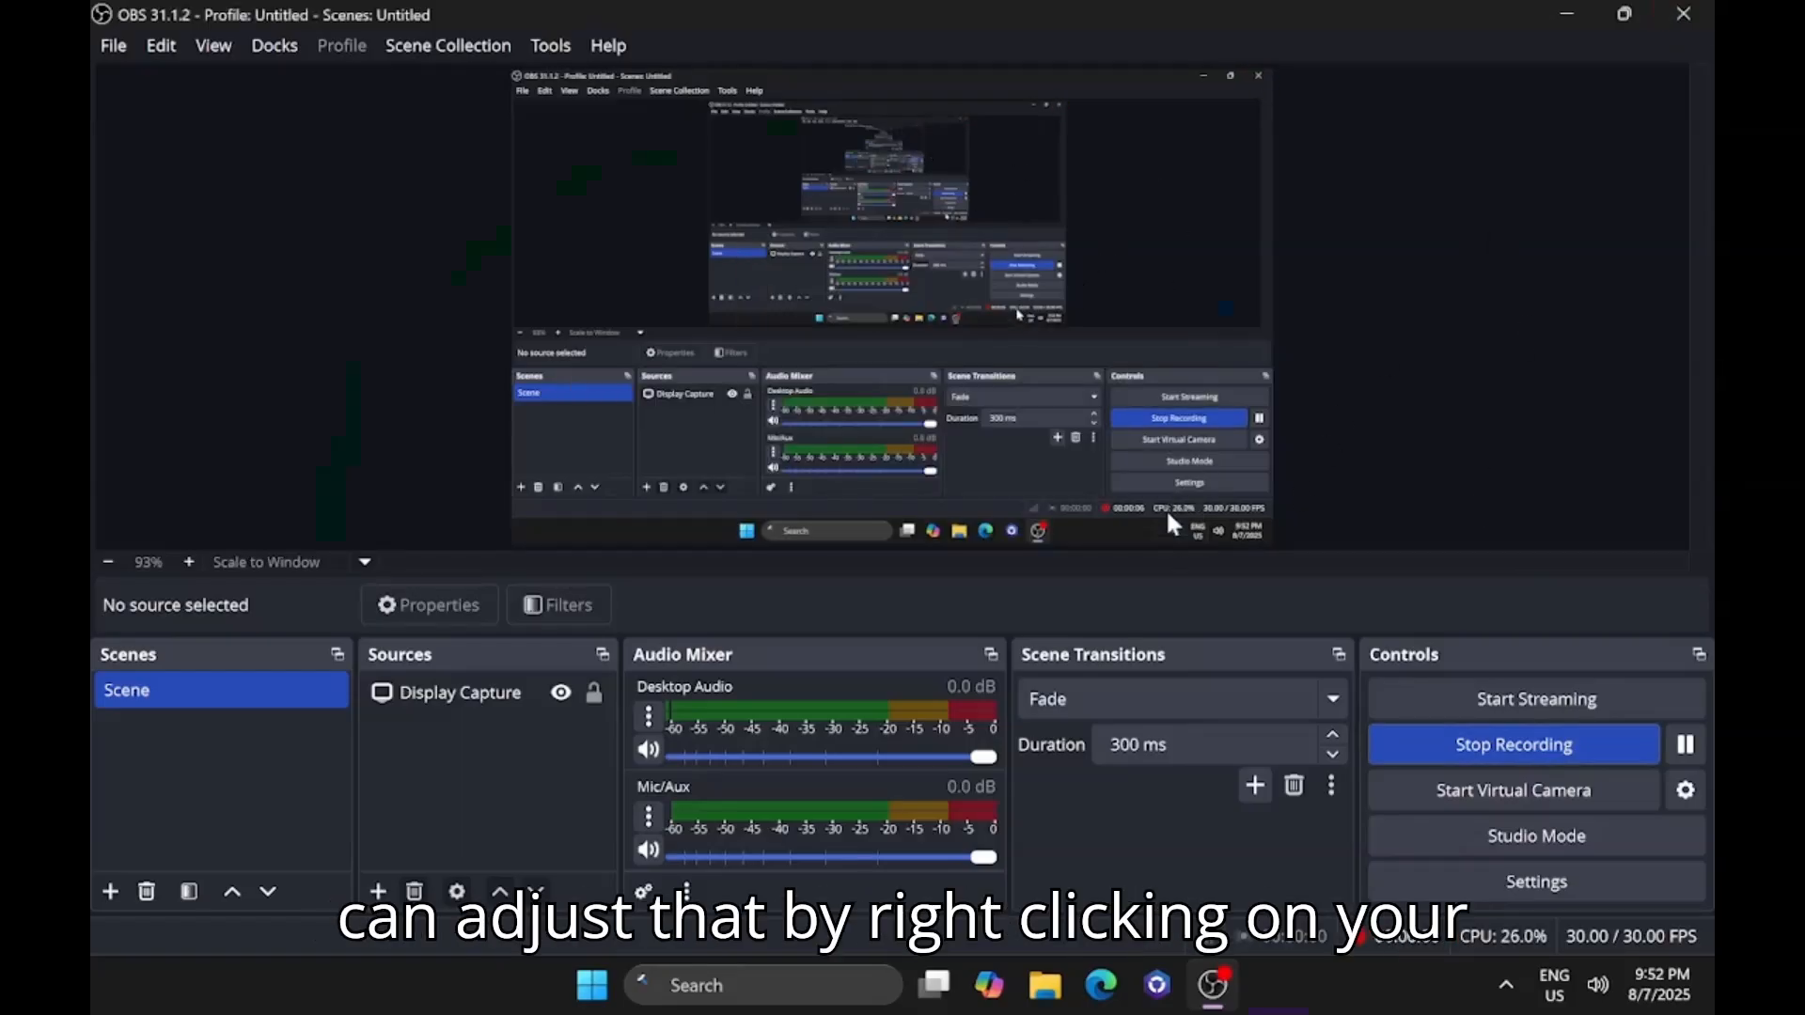
pyautogui.click(1561, 17)
# Extract the DDU v18.1.2.1 archive in the [Guru3D]-DDU downloads folder to its default location, replacing all existing files.
pyautogui.click(1044, 987)
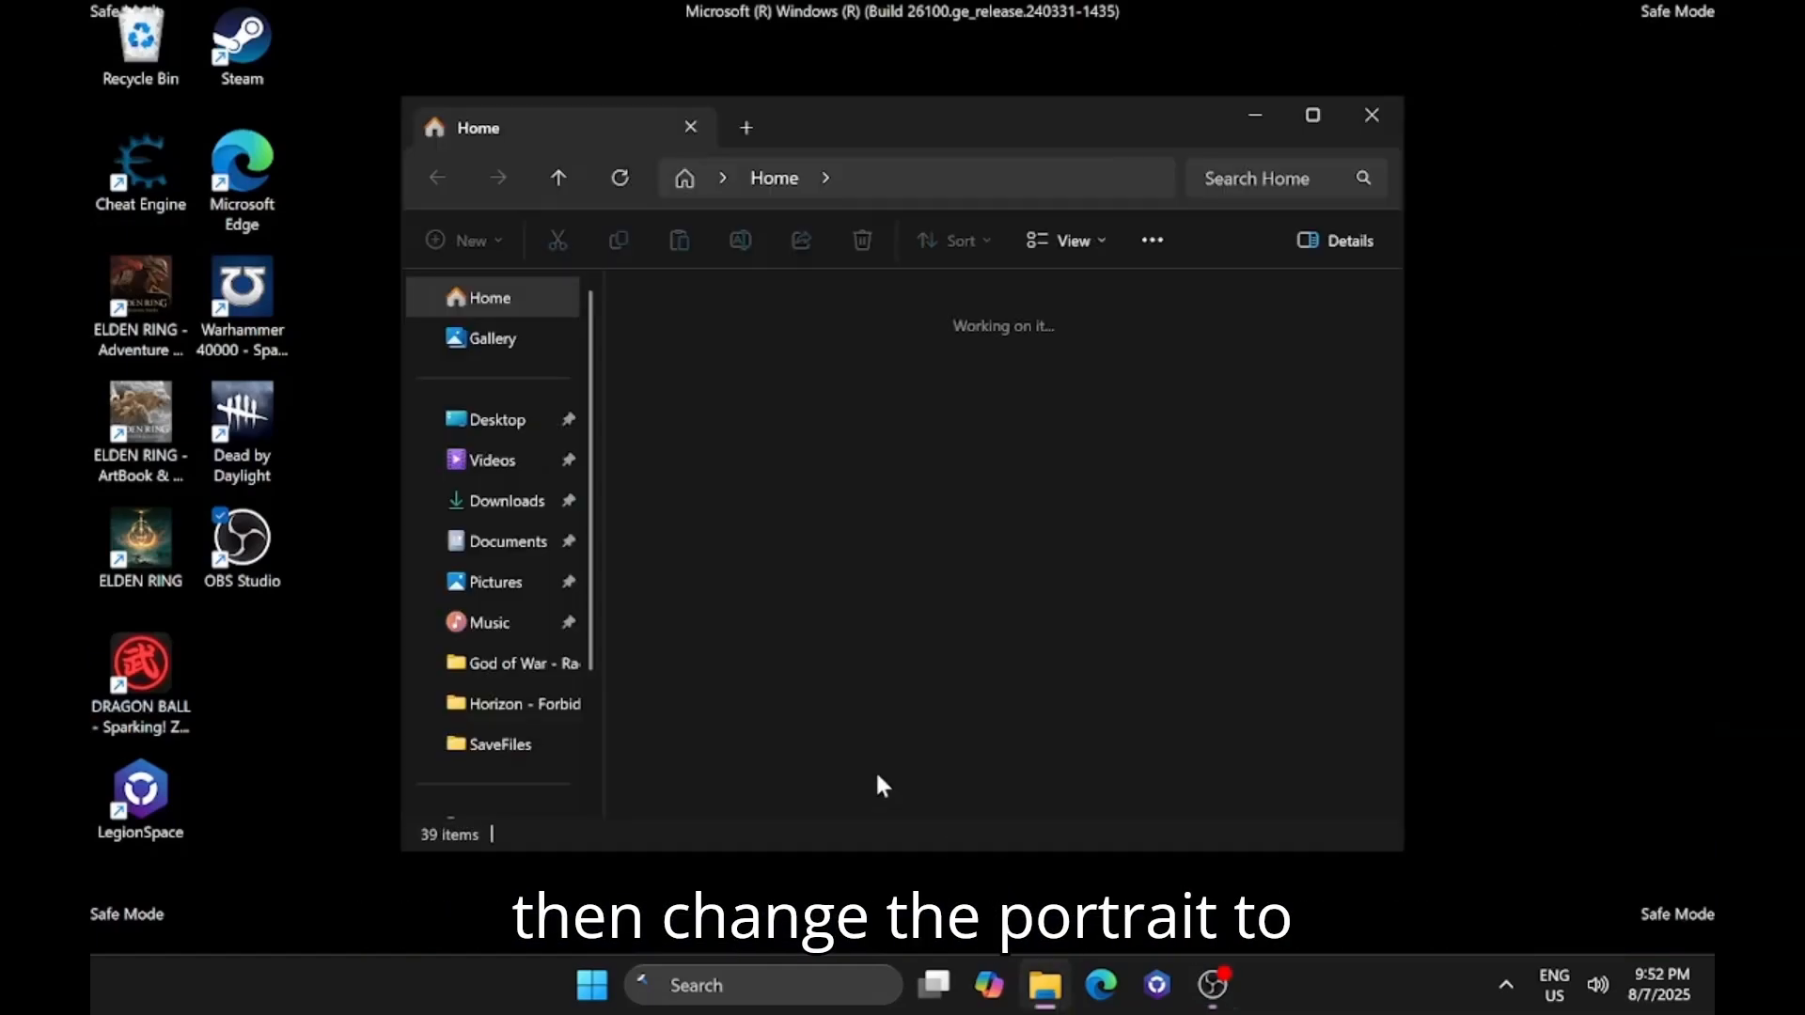
pyautogui.click(528, 505)
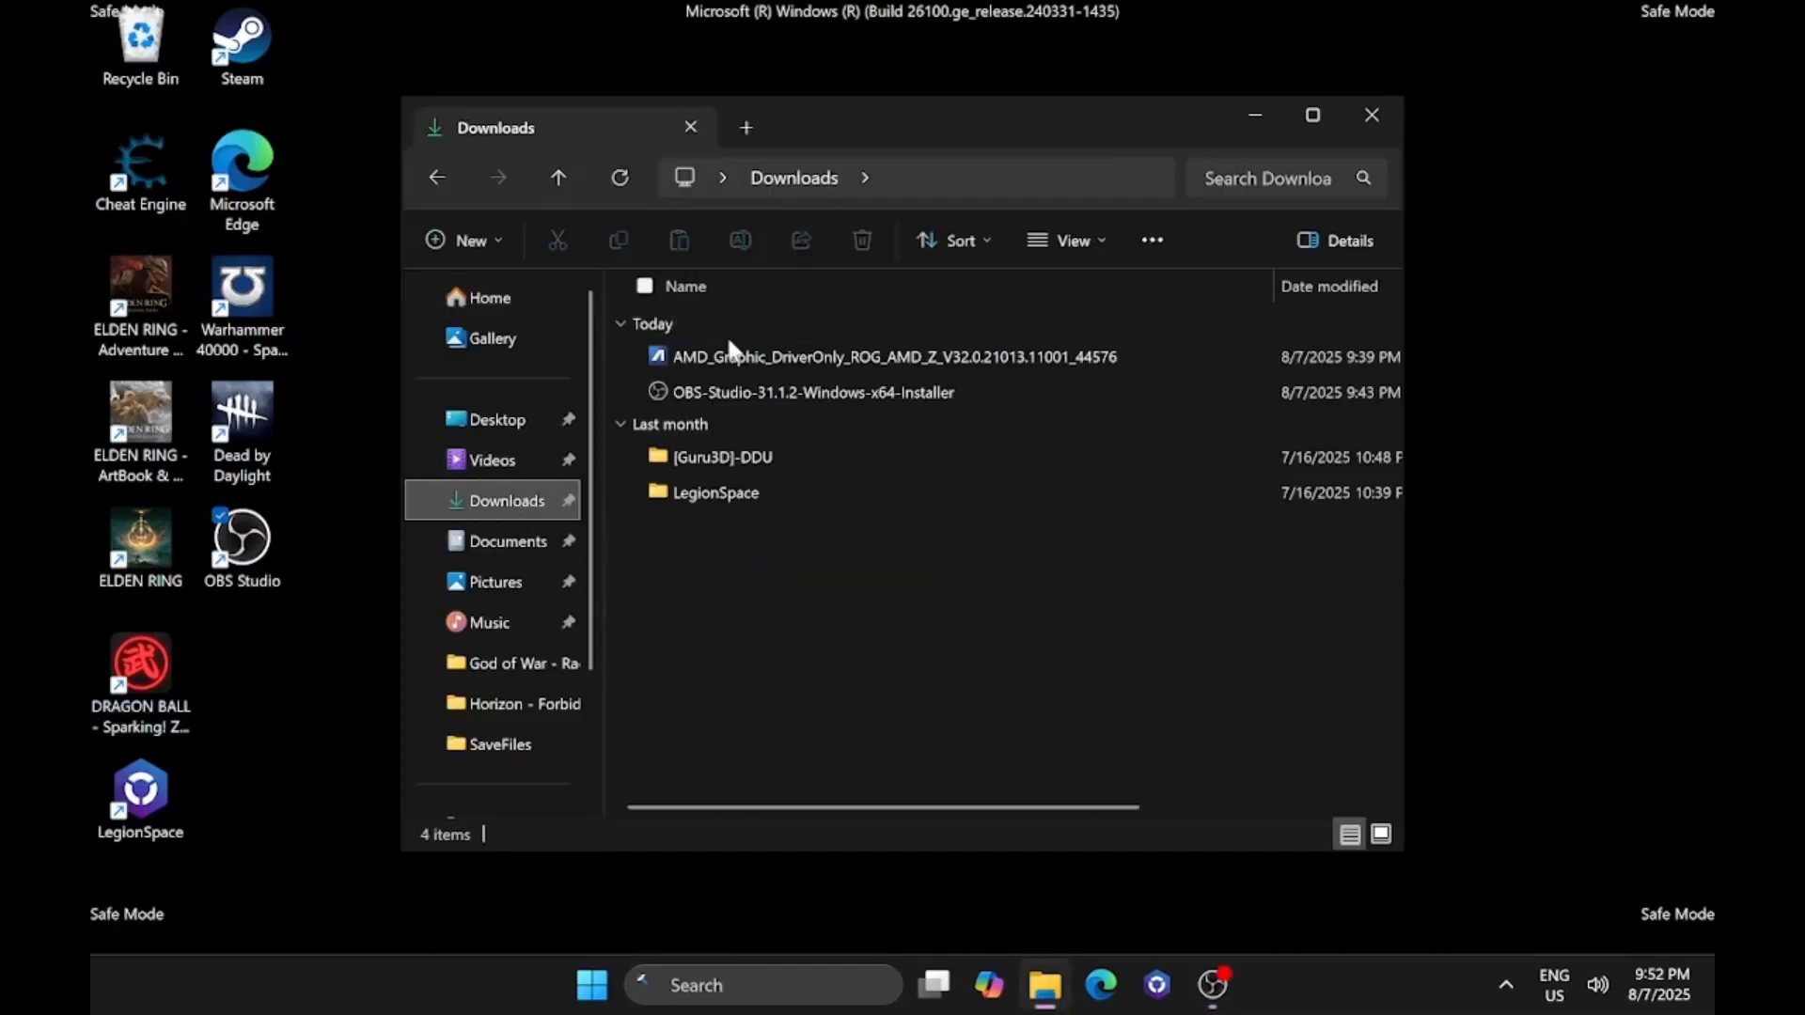
pyautogui.doubleClick(762, 458)
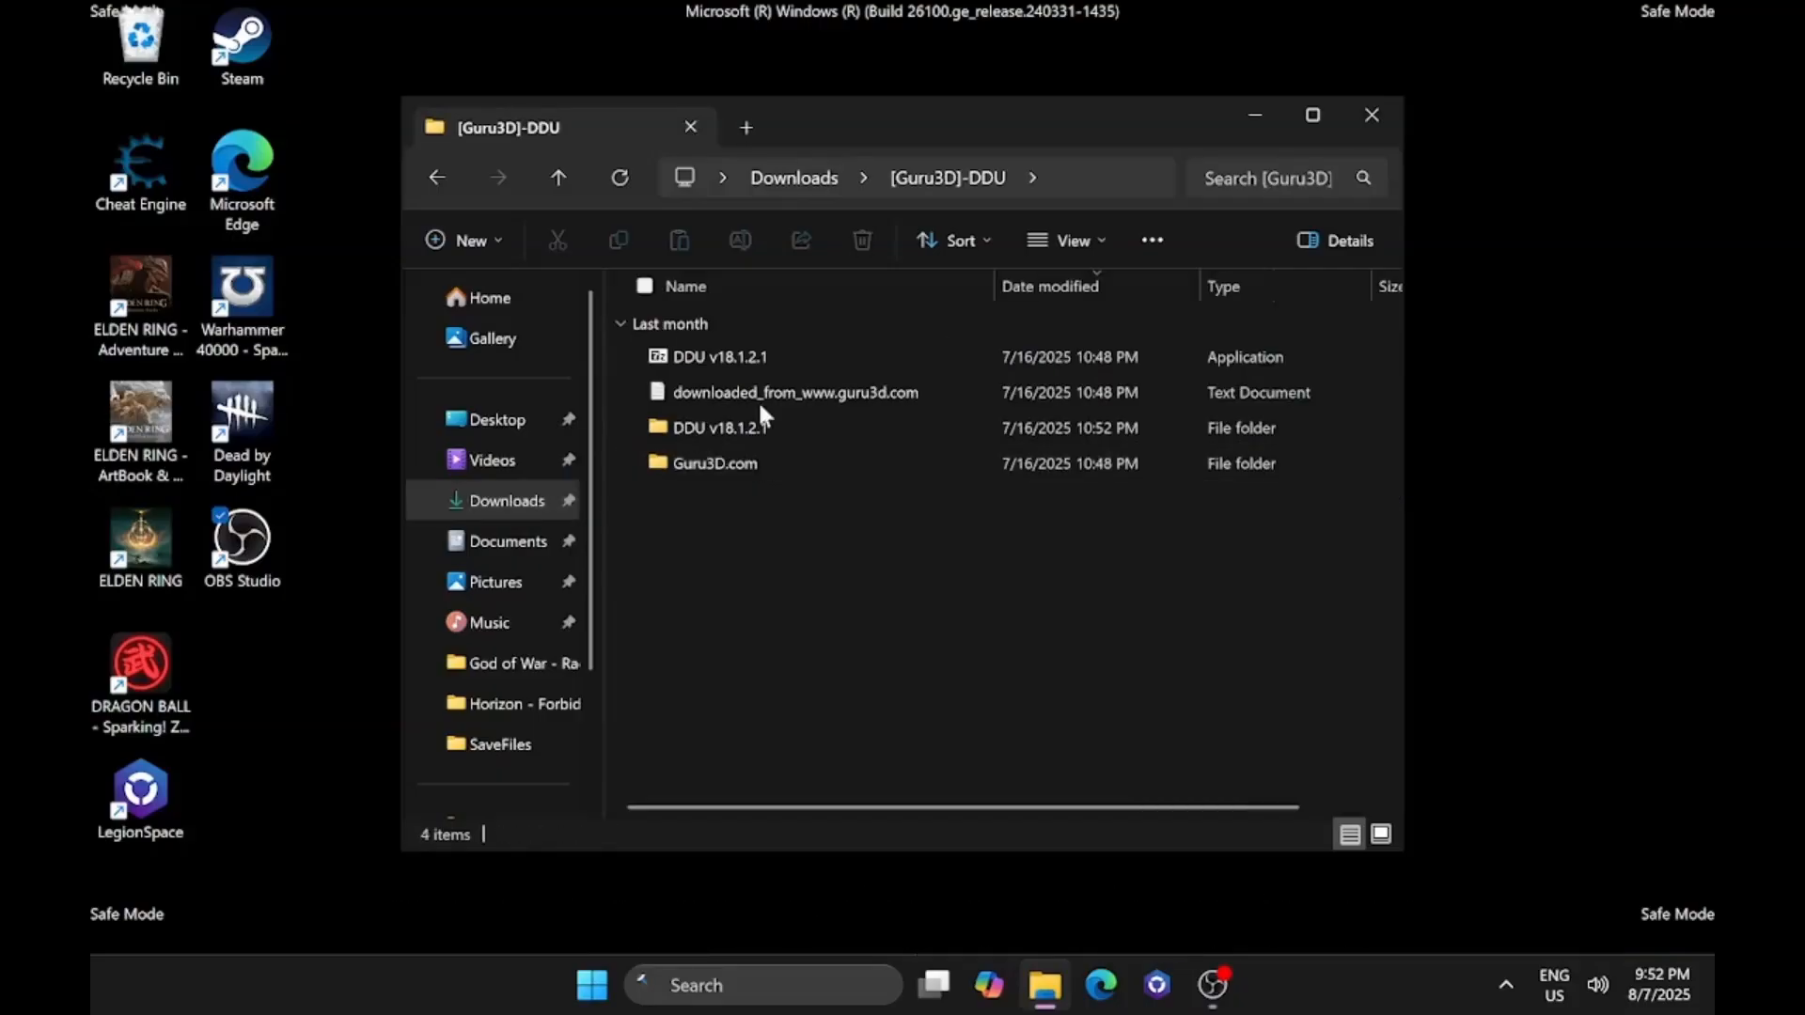
pyautogui.doubleClick(711, 368)
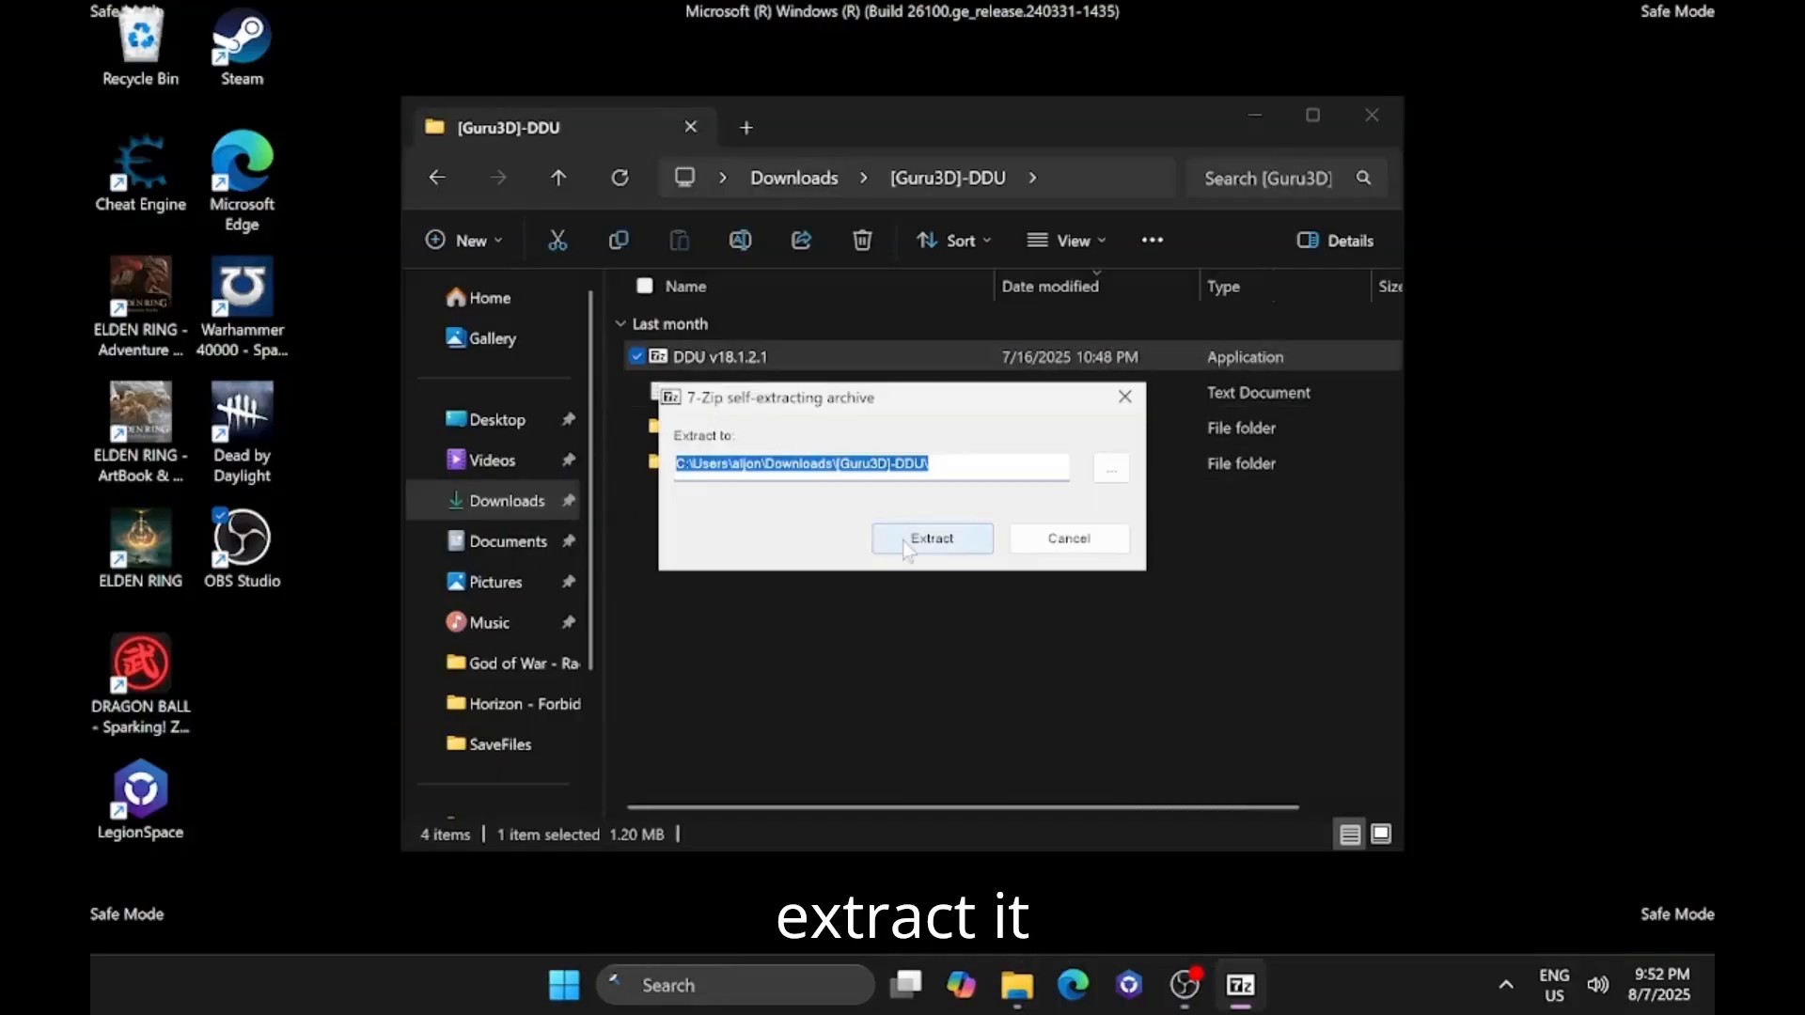
pyautogui.click(931, 538)
pyautogui.click(927, 628)
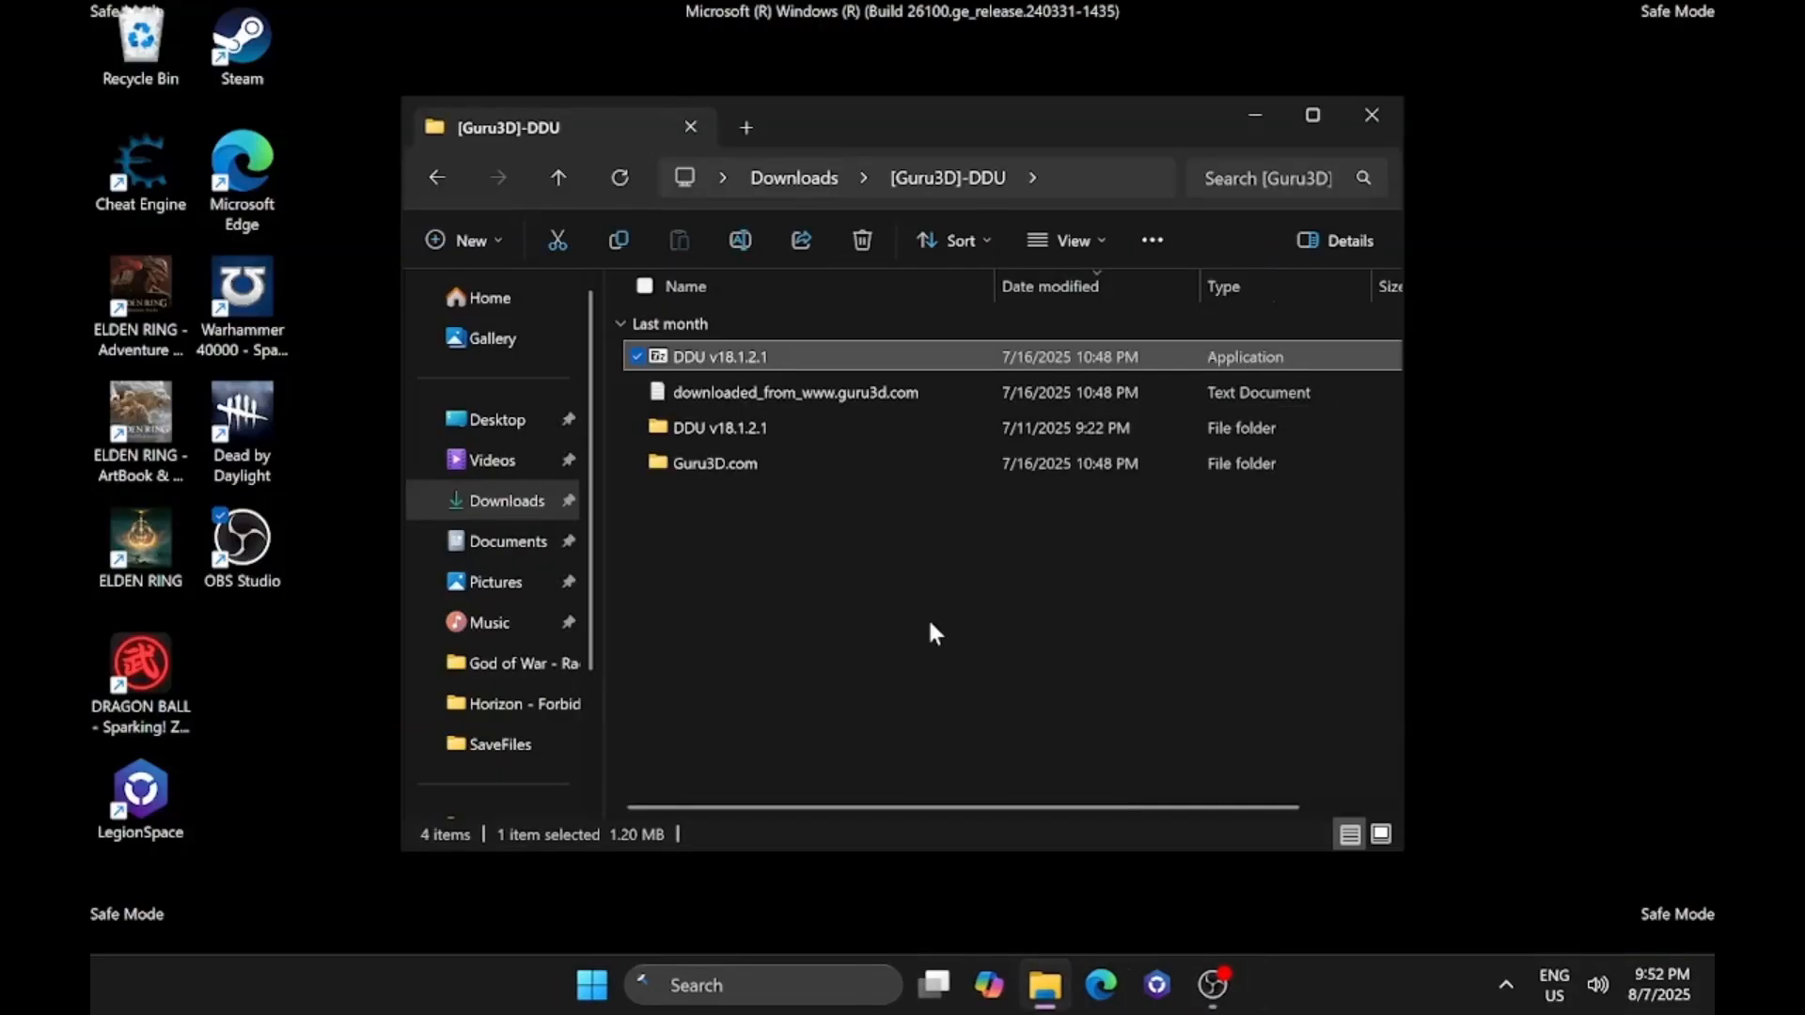
pyautogui.click(927, 617)
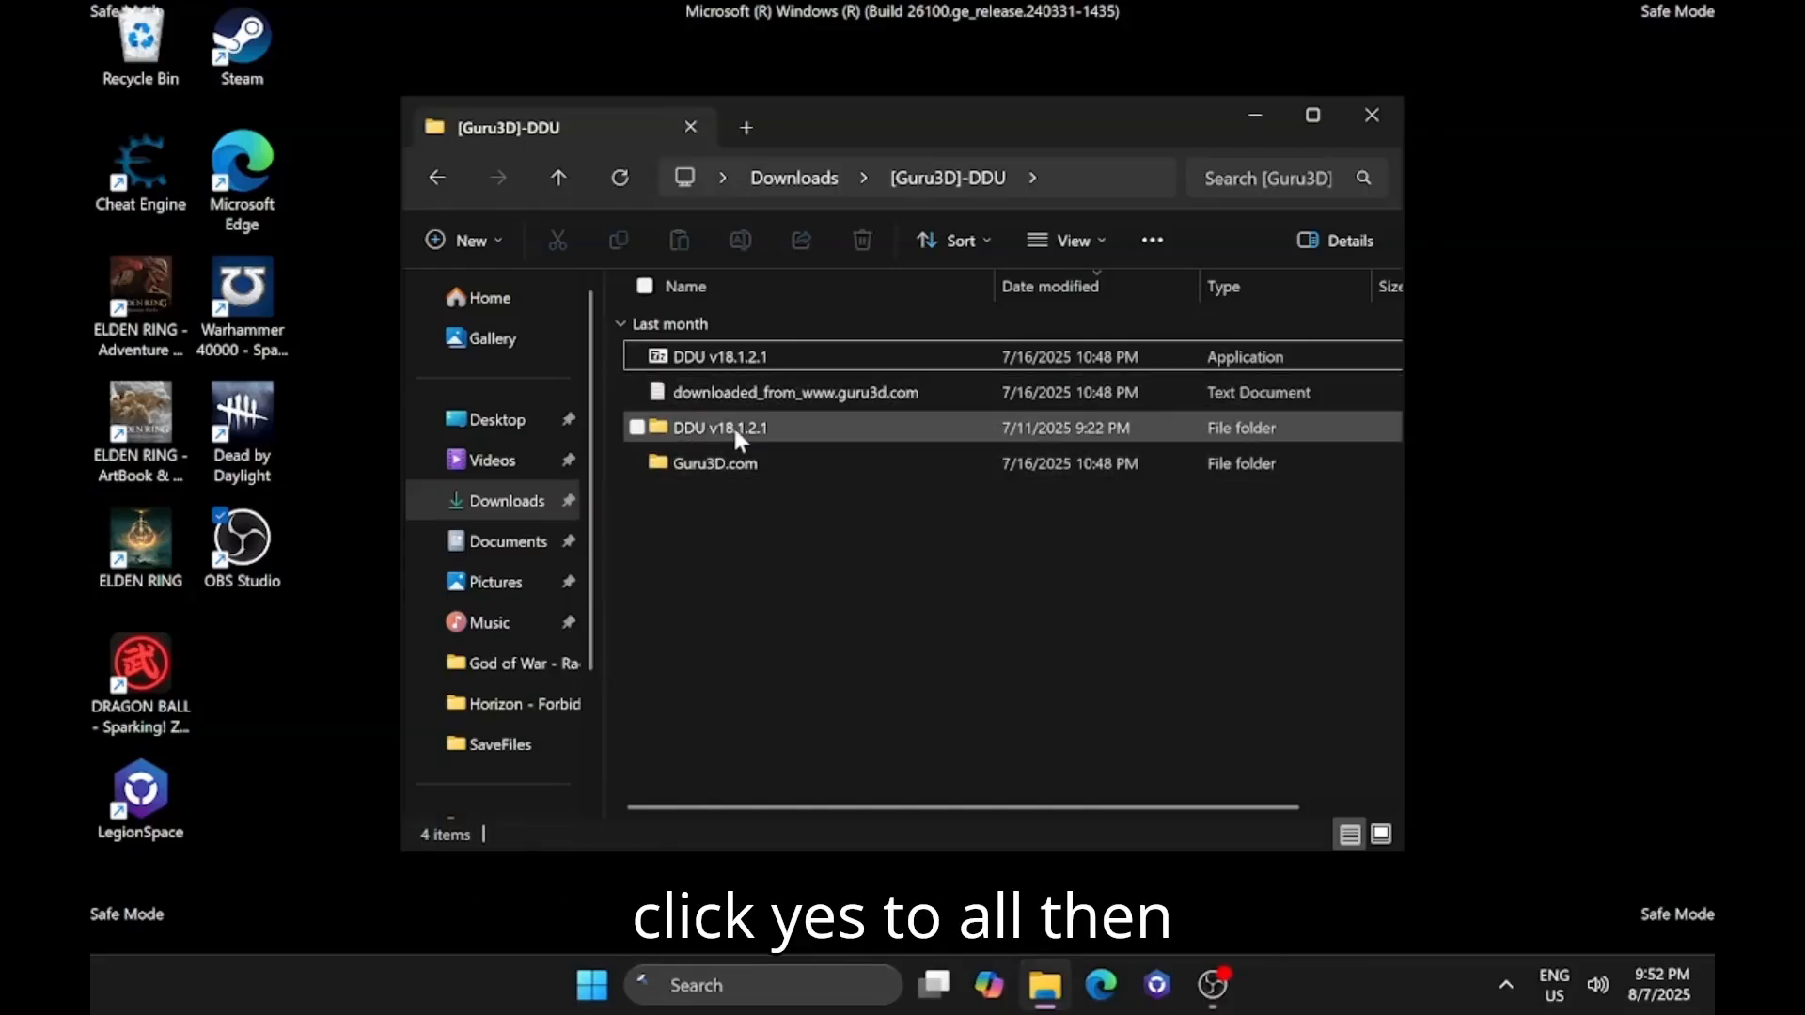
# Launch the Display Driver Uninstaller application from the extracted DDU v18.1.2.1 folder.
pyautogui.click(736, 428)
pyautogui.doubleClick(735, 425)
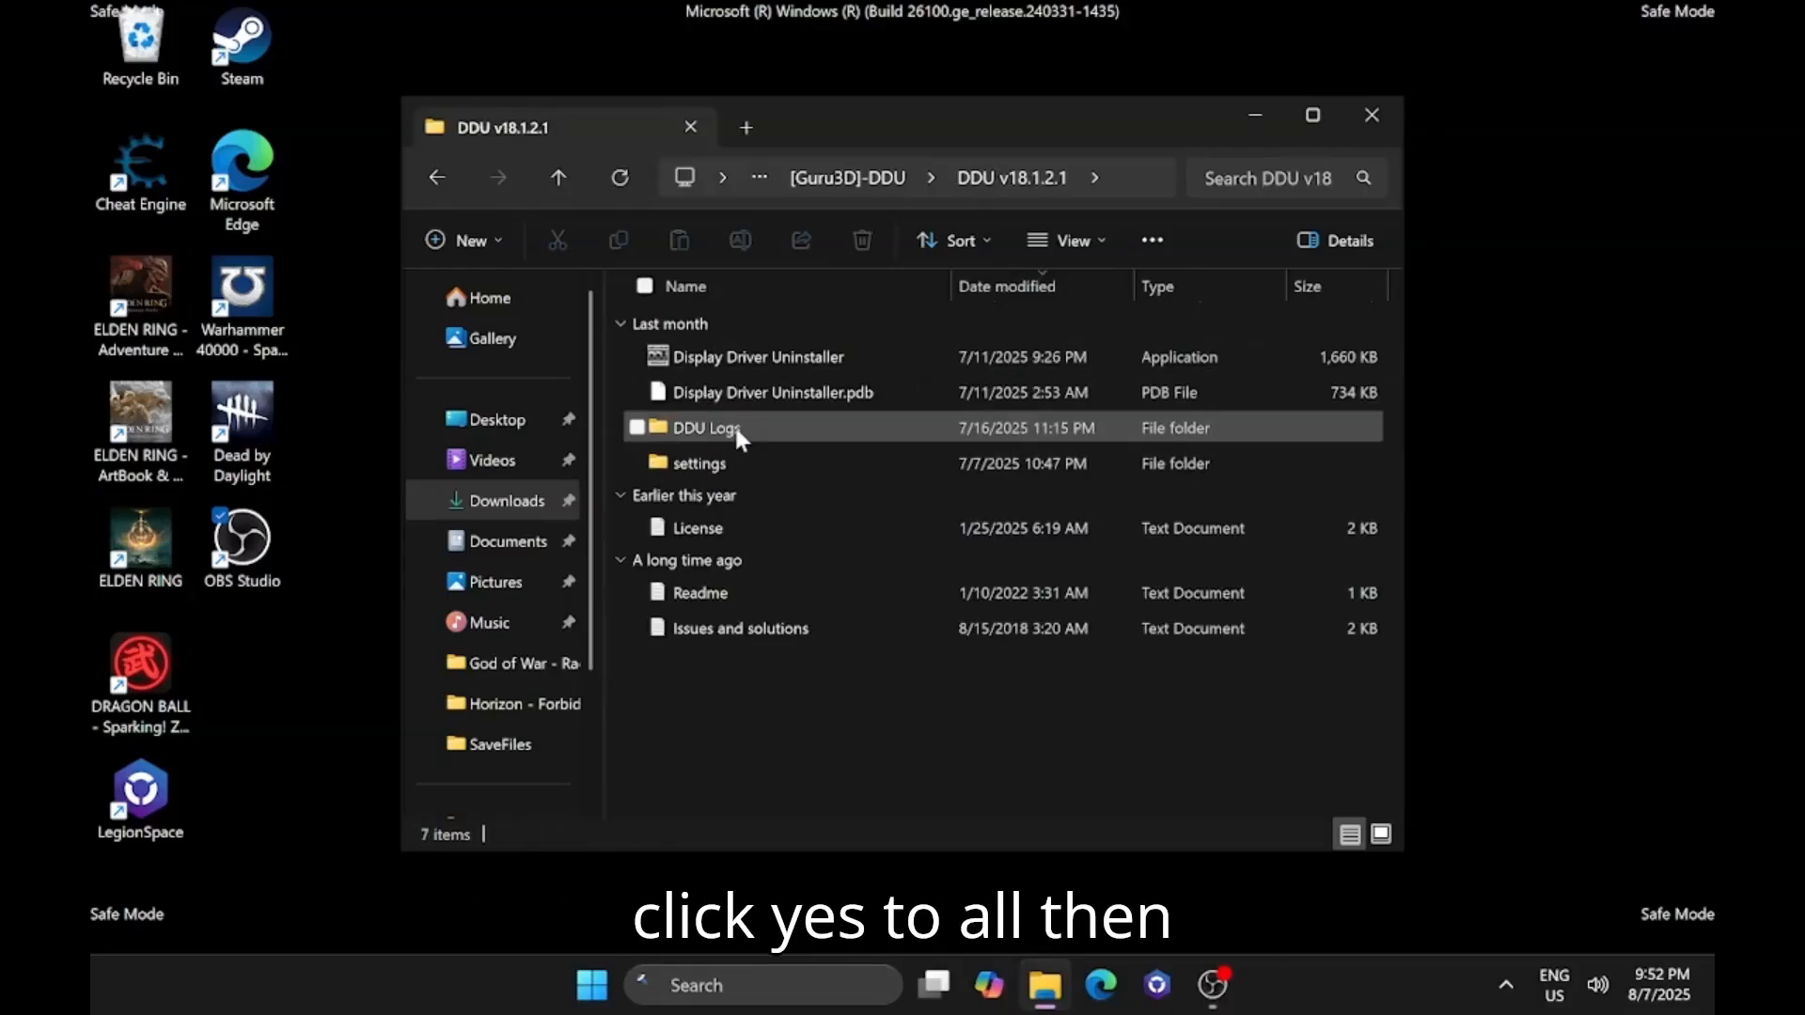
pyautogui.doubleClick(776, 358)
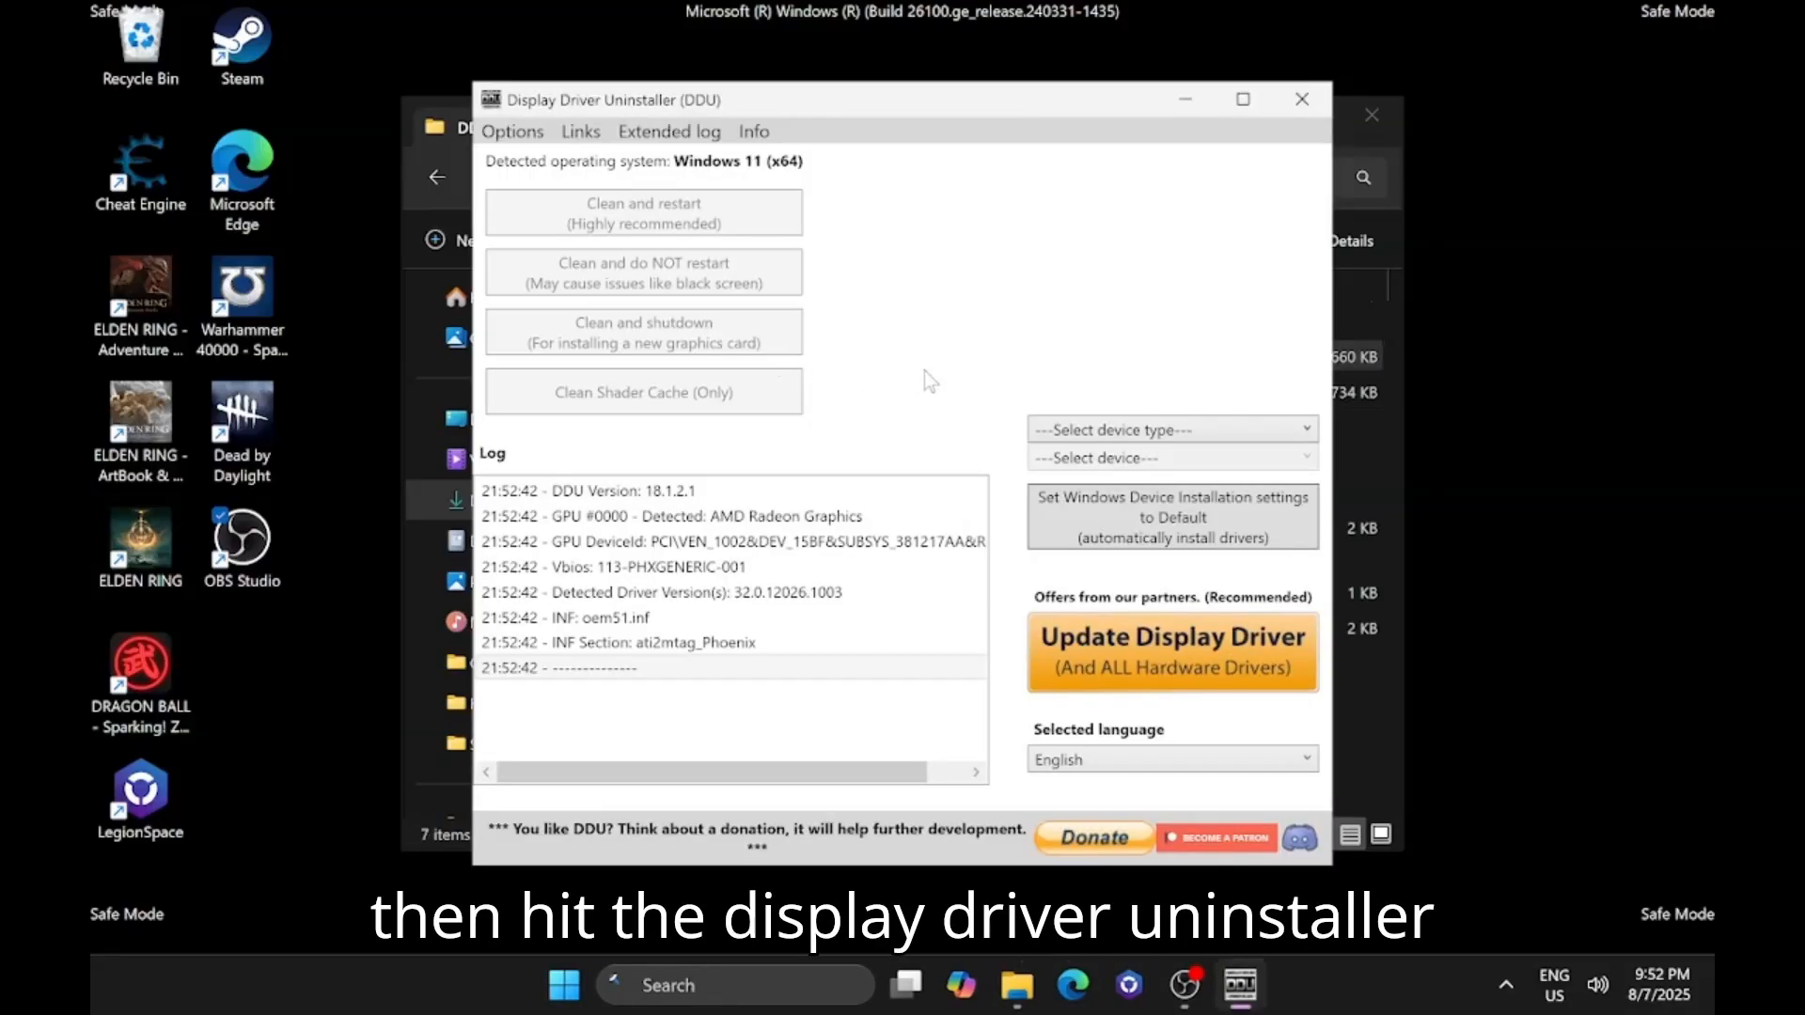
# Set the device type to GPU and the device vendor to AMD in Display Driver Uninstaller.
pyautogui.click(1095, 431)
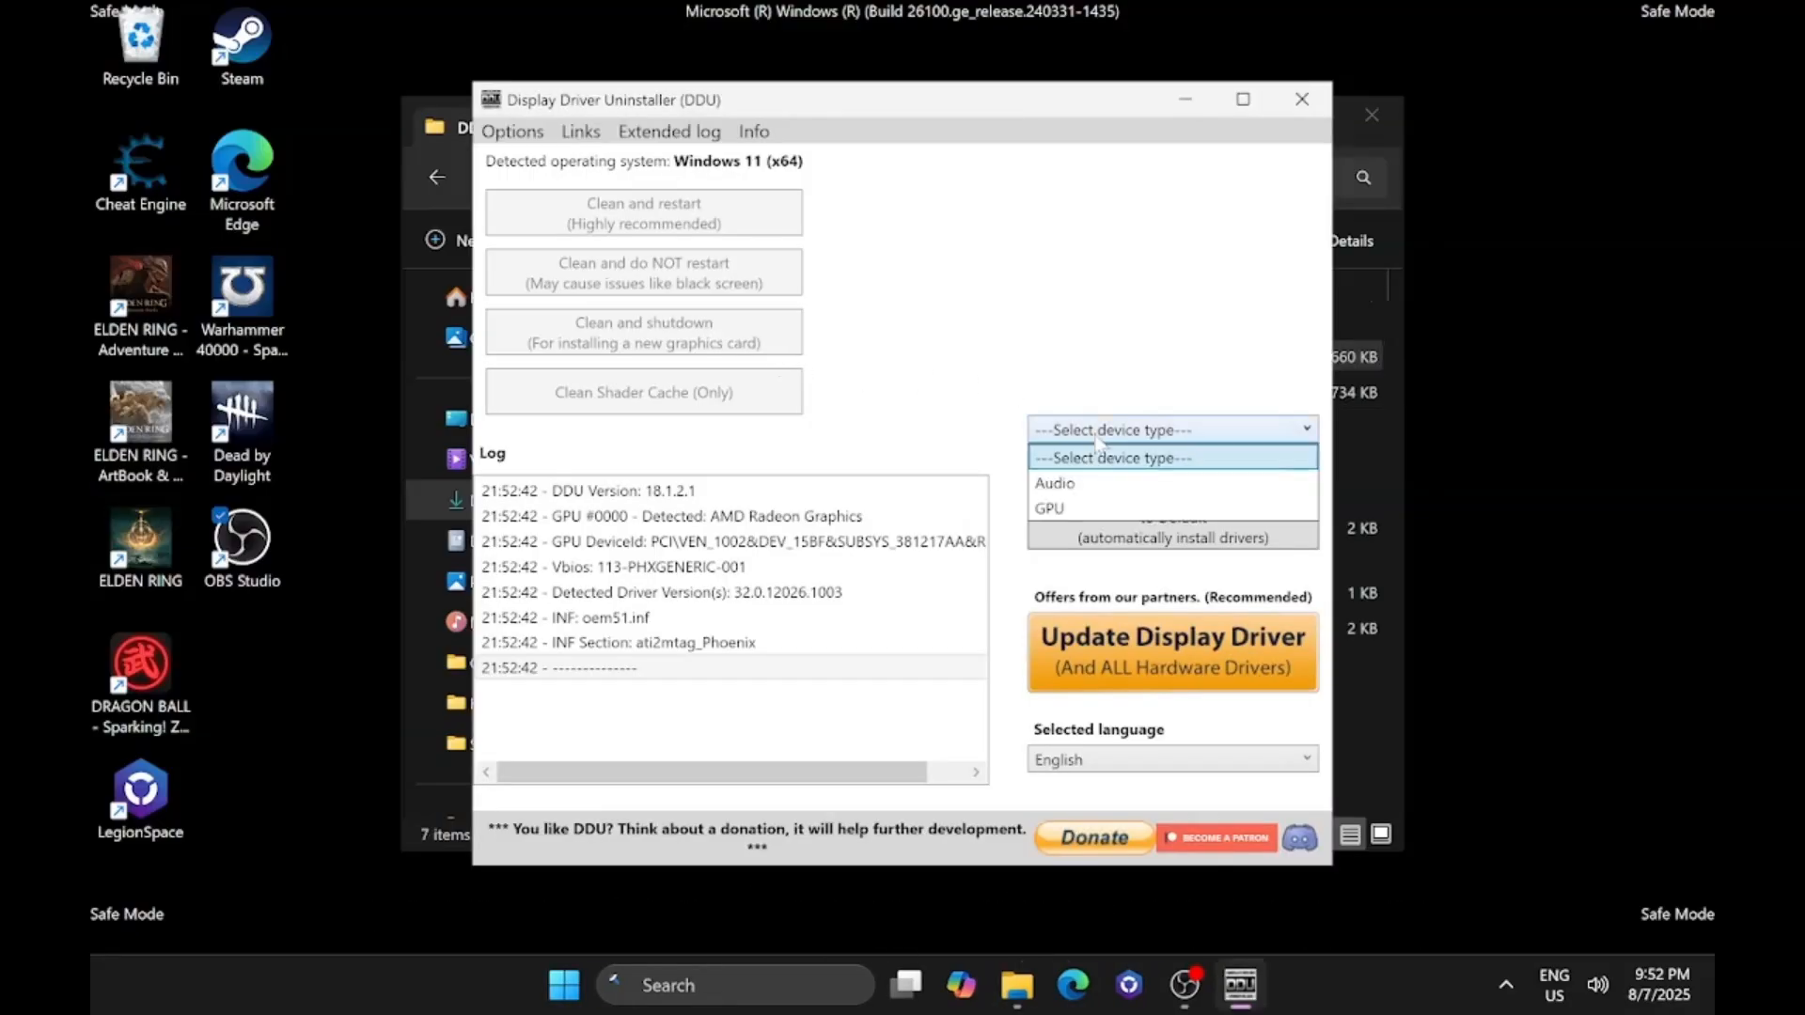
pyautogui.click(1091, 509)
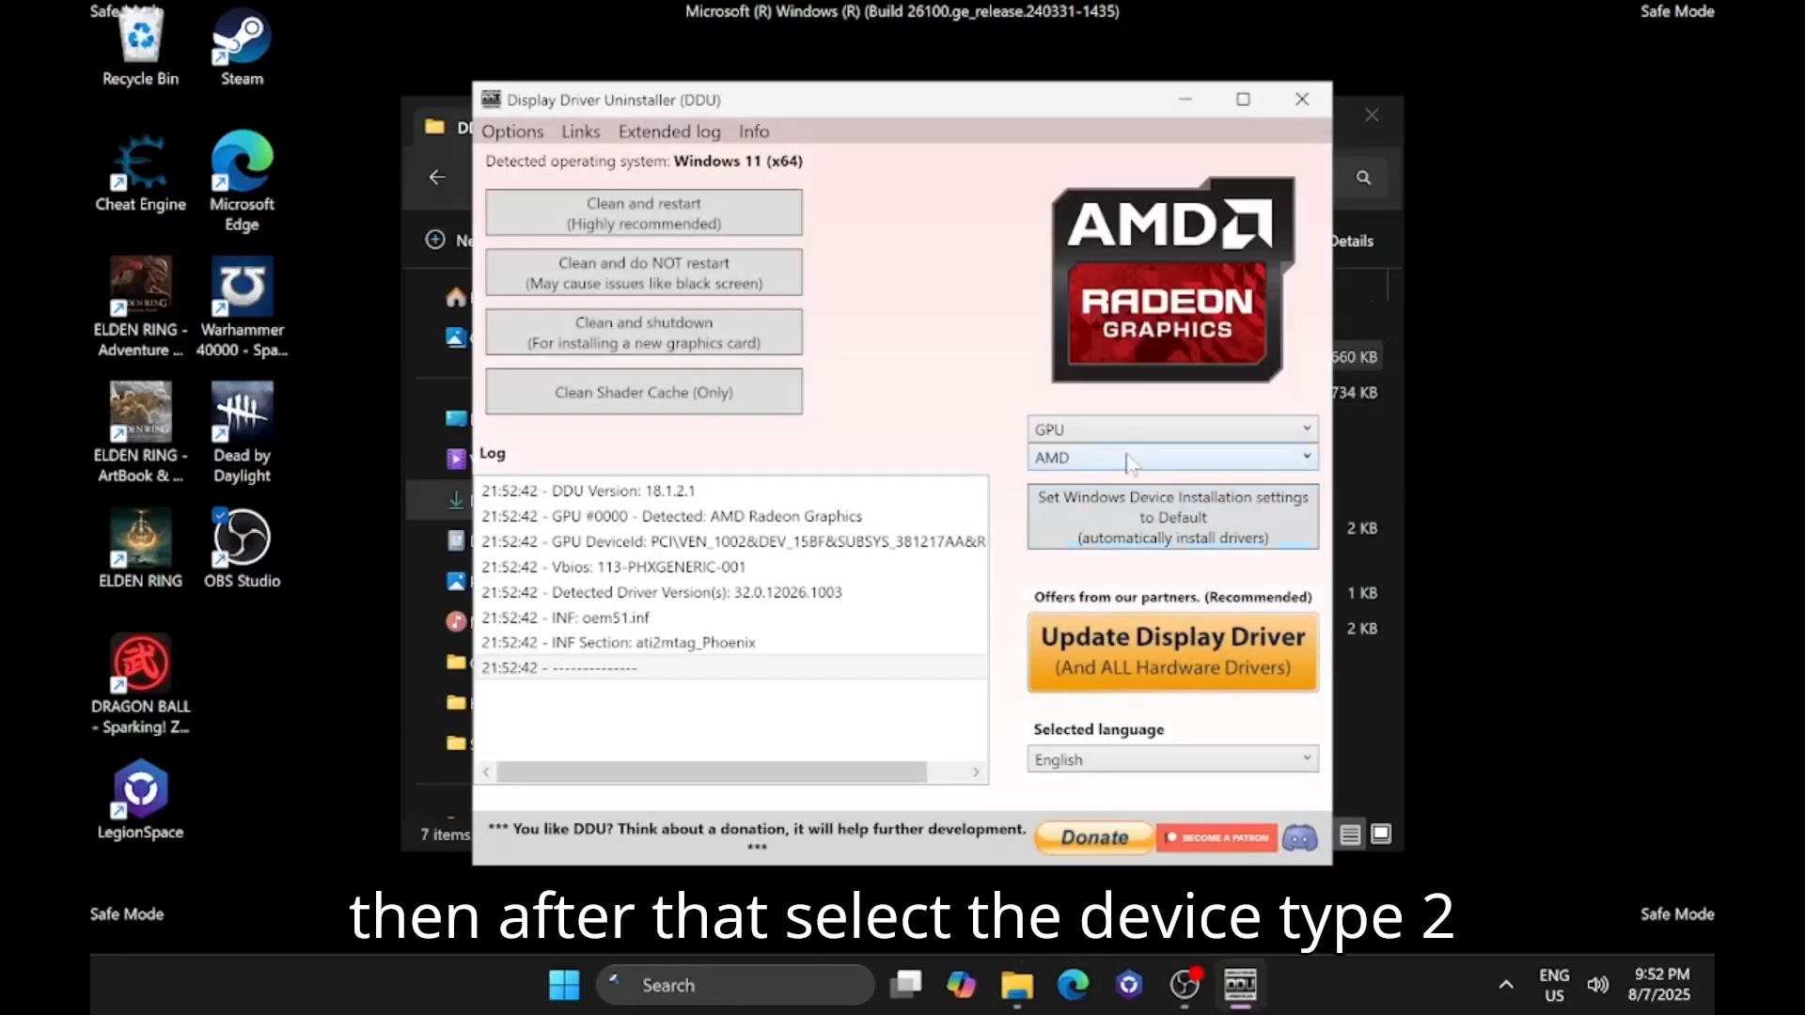
pyautogui.click(1132, 460)
pyautogui.click(1084, 542)
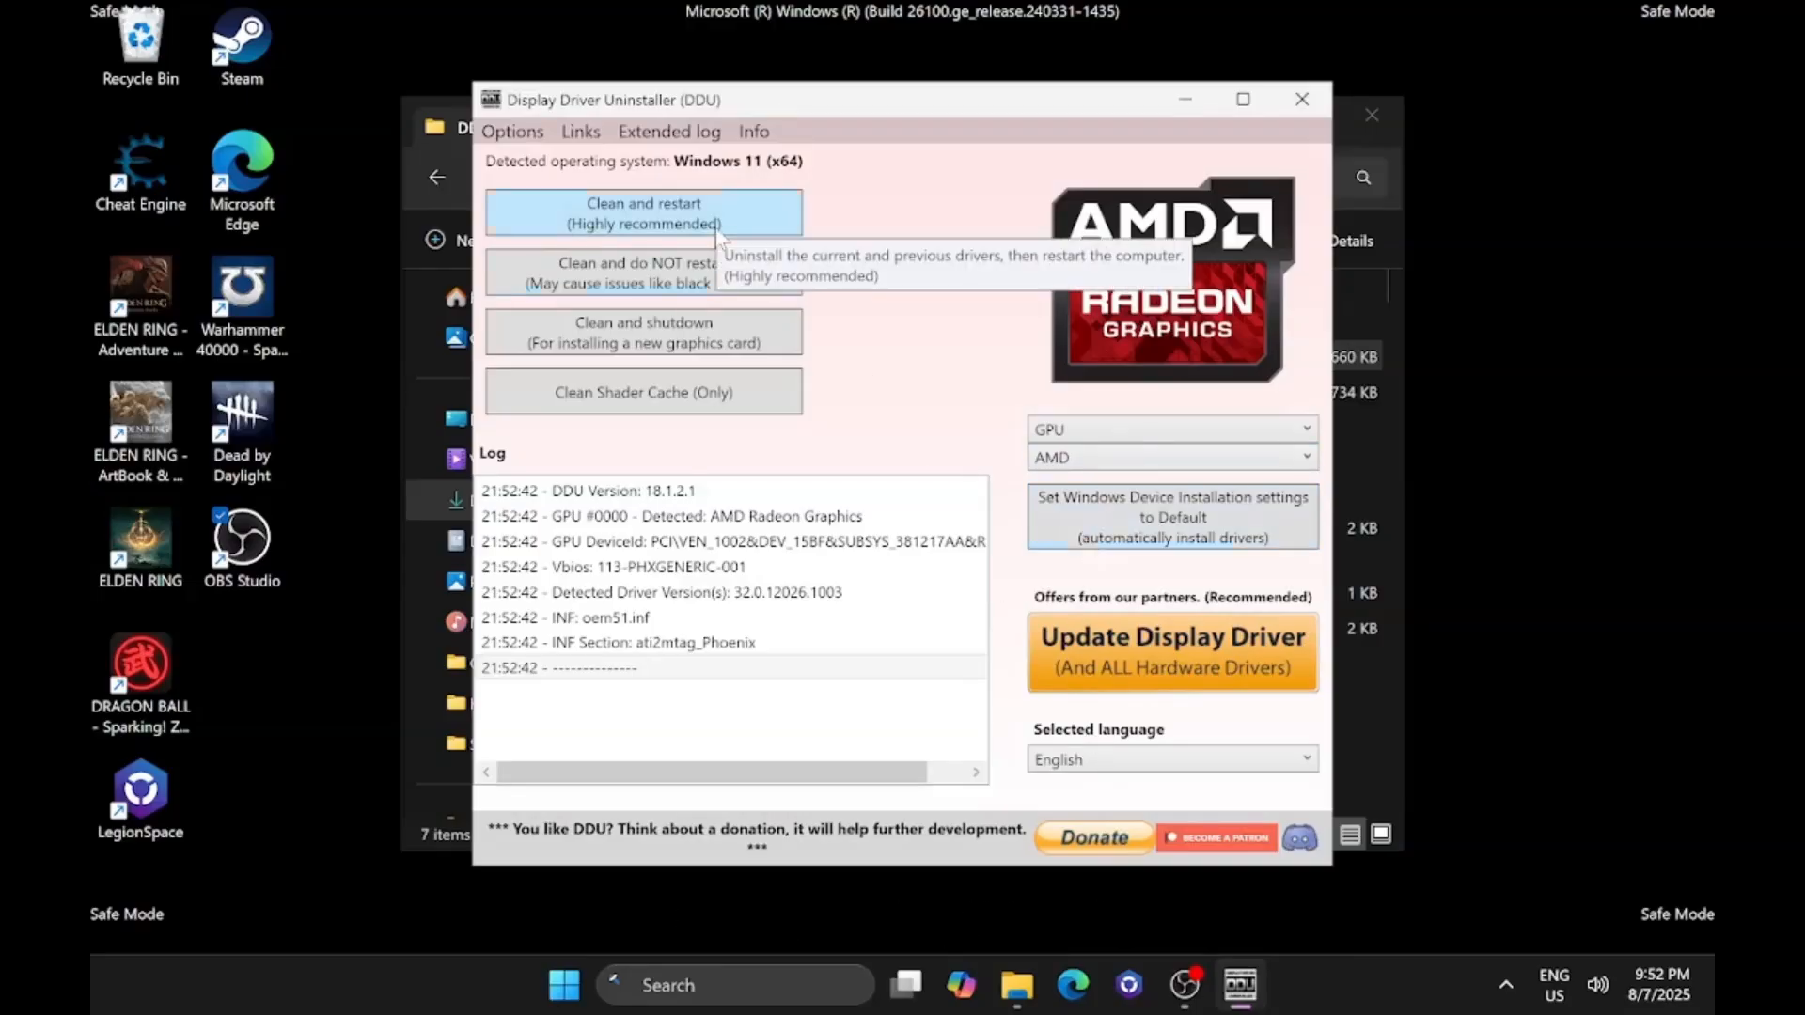
# Open System Configuration again through the Windows Run prompt while leaving Display Driver Uninstaller open.
pyautogui.click(575, 1004)
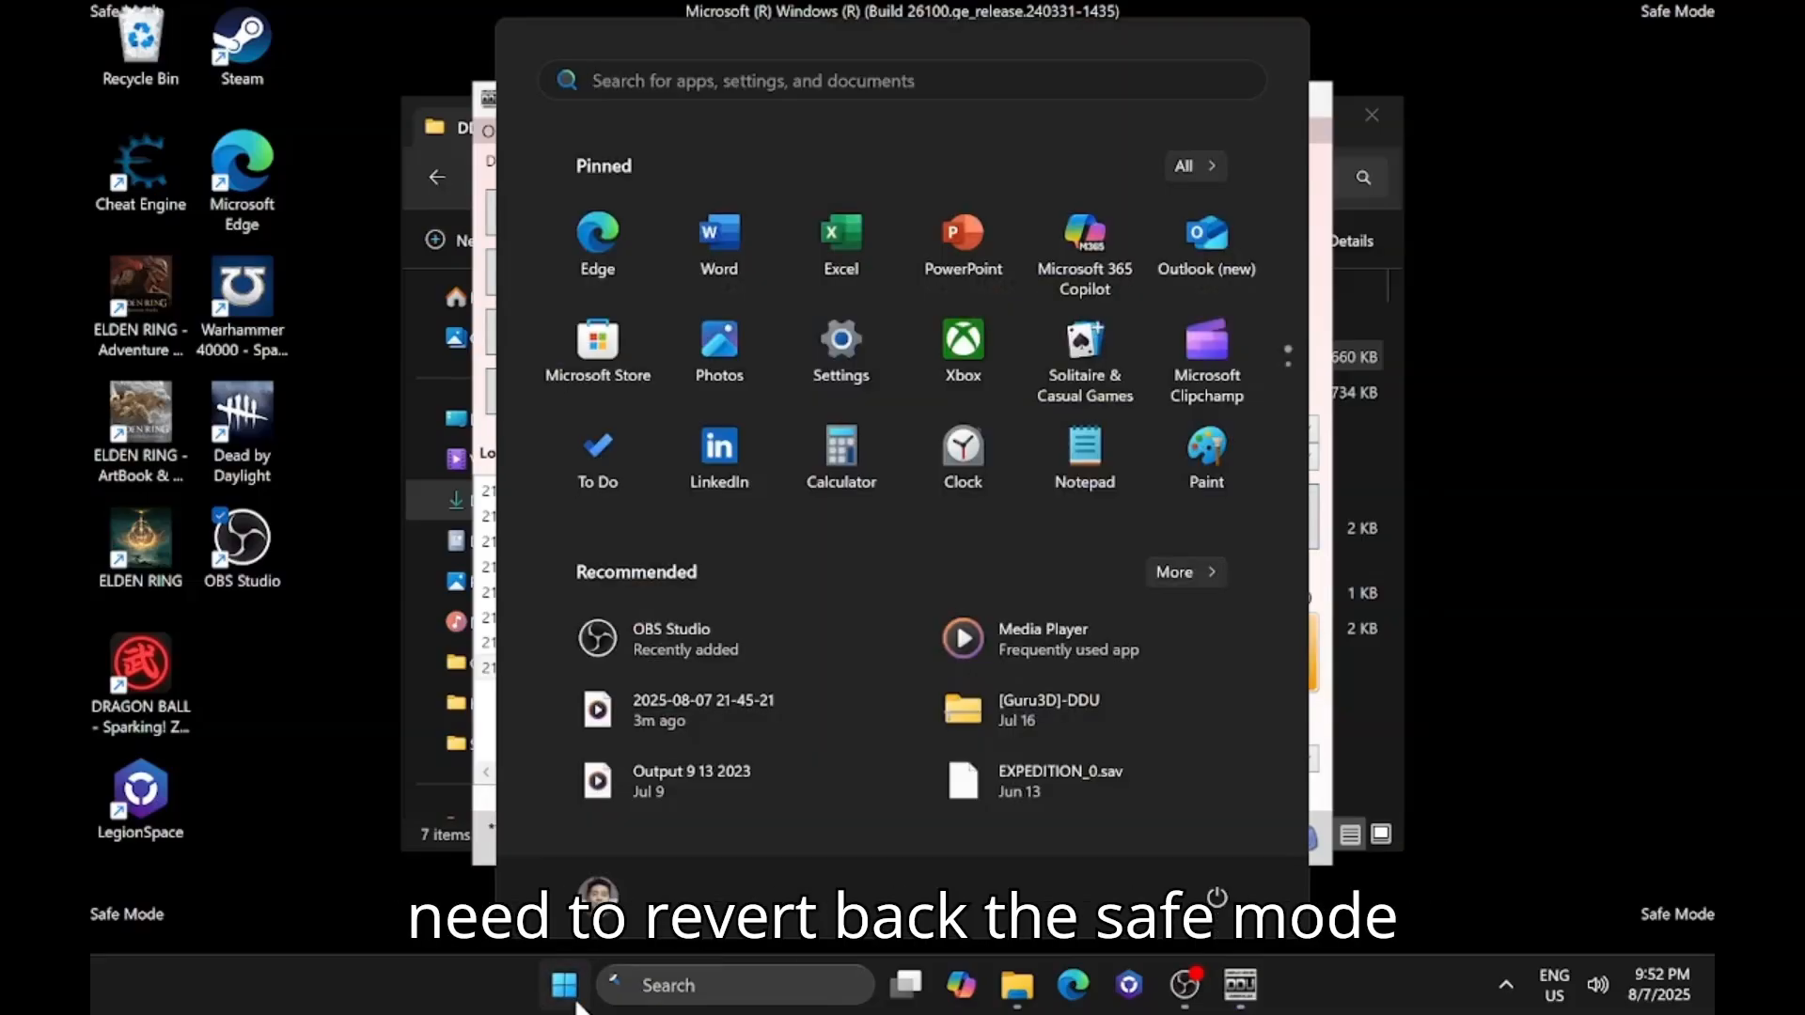
pyautogui.click(556, 970)
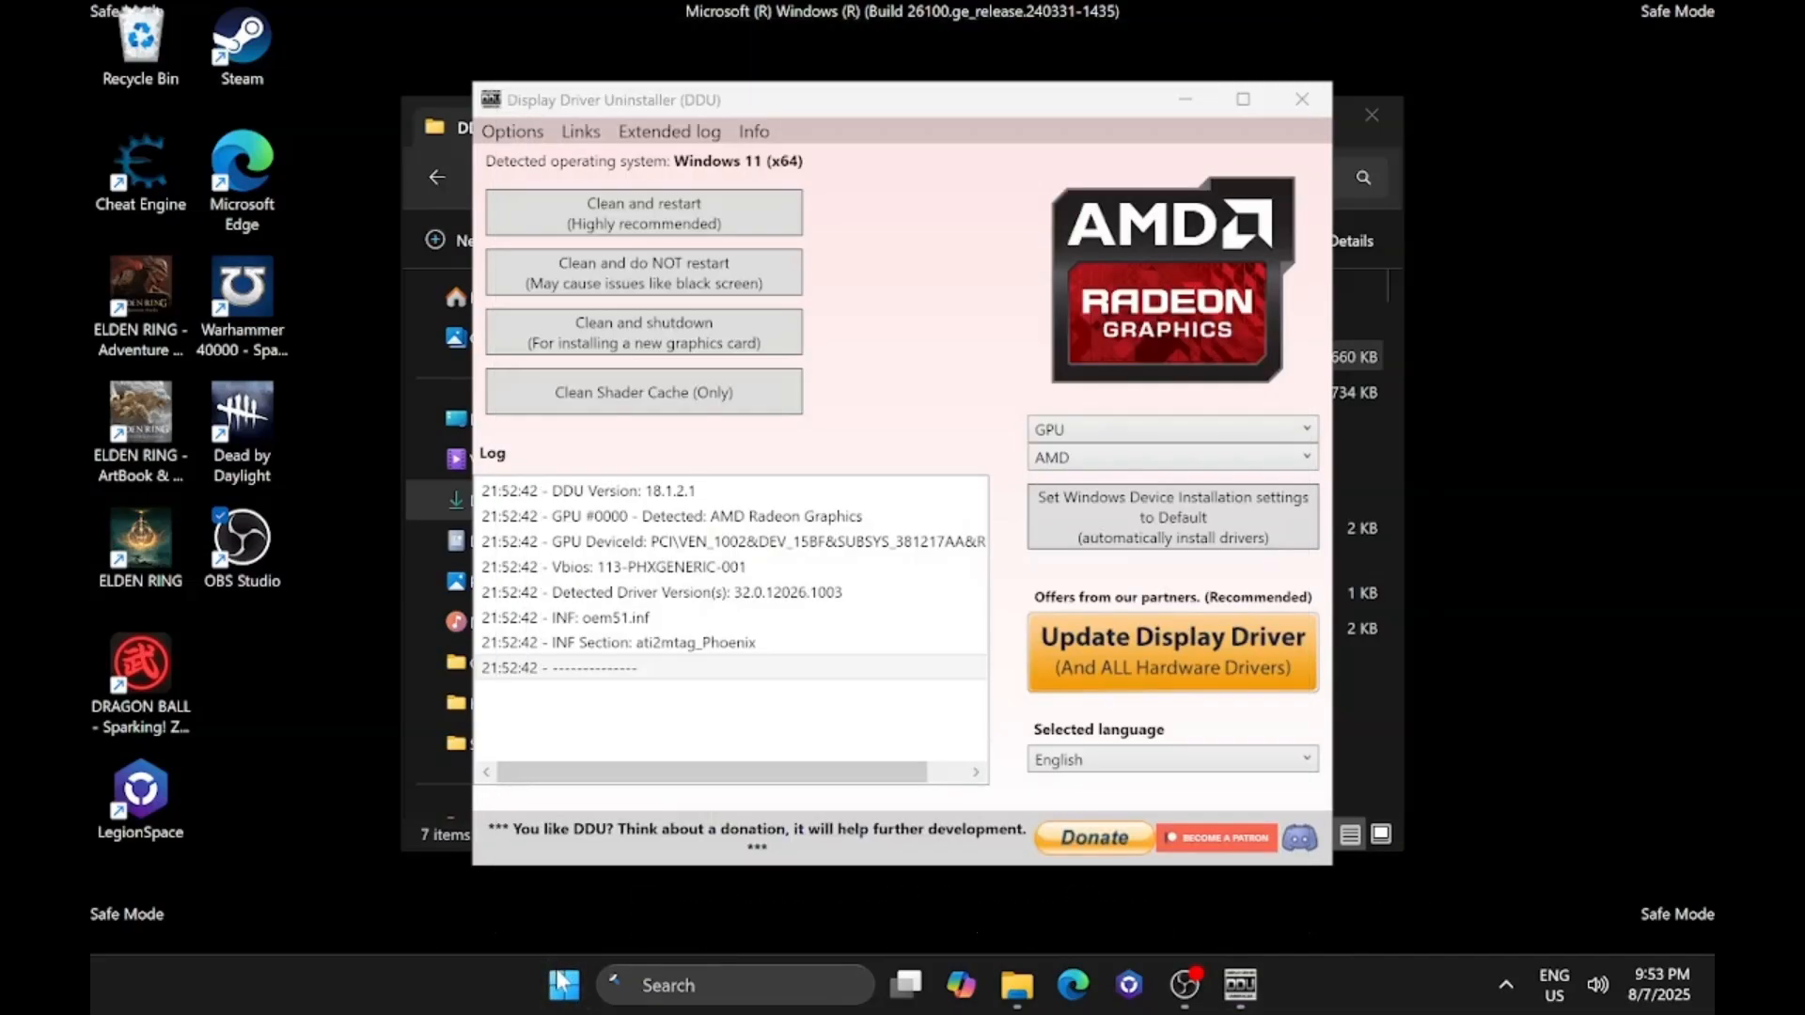
pyautogui.rightClick(561, 982)
pyautogui.click(448, 805)
pyautogui.press('Return')
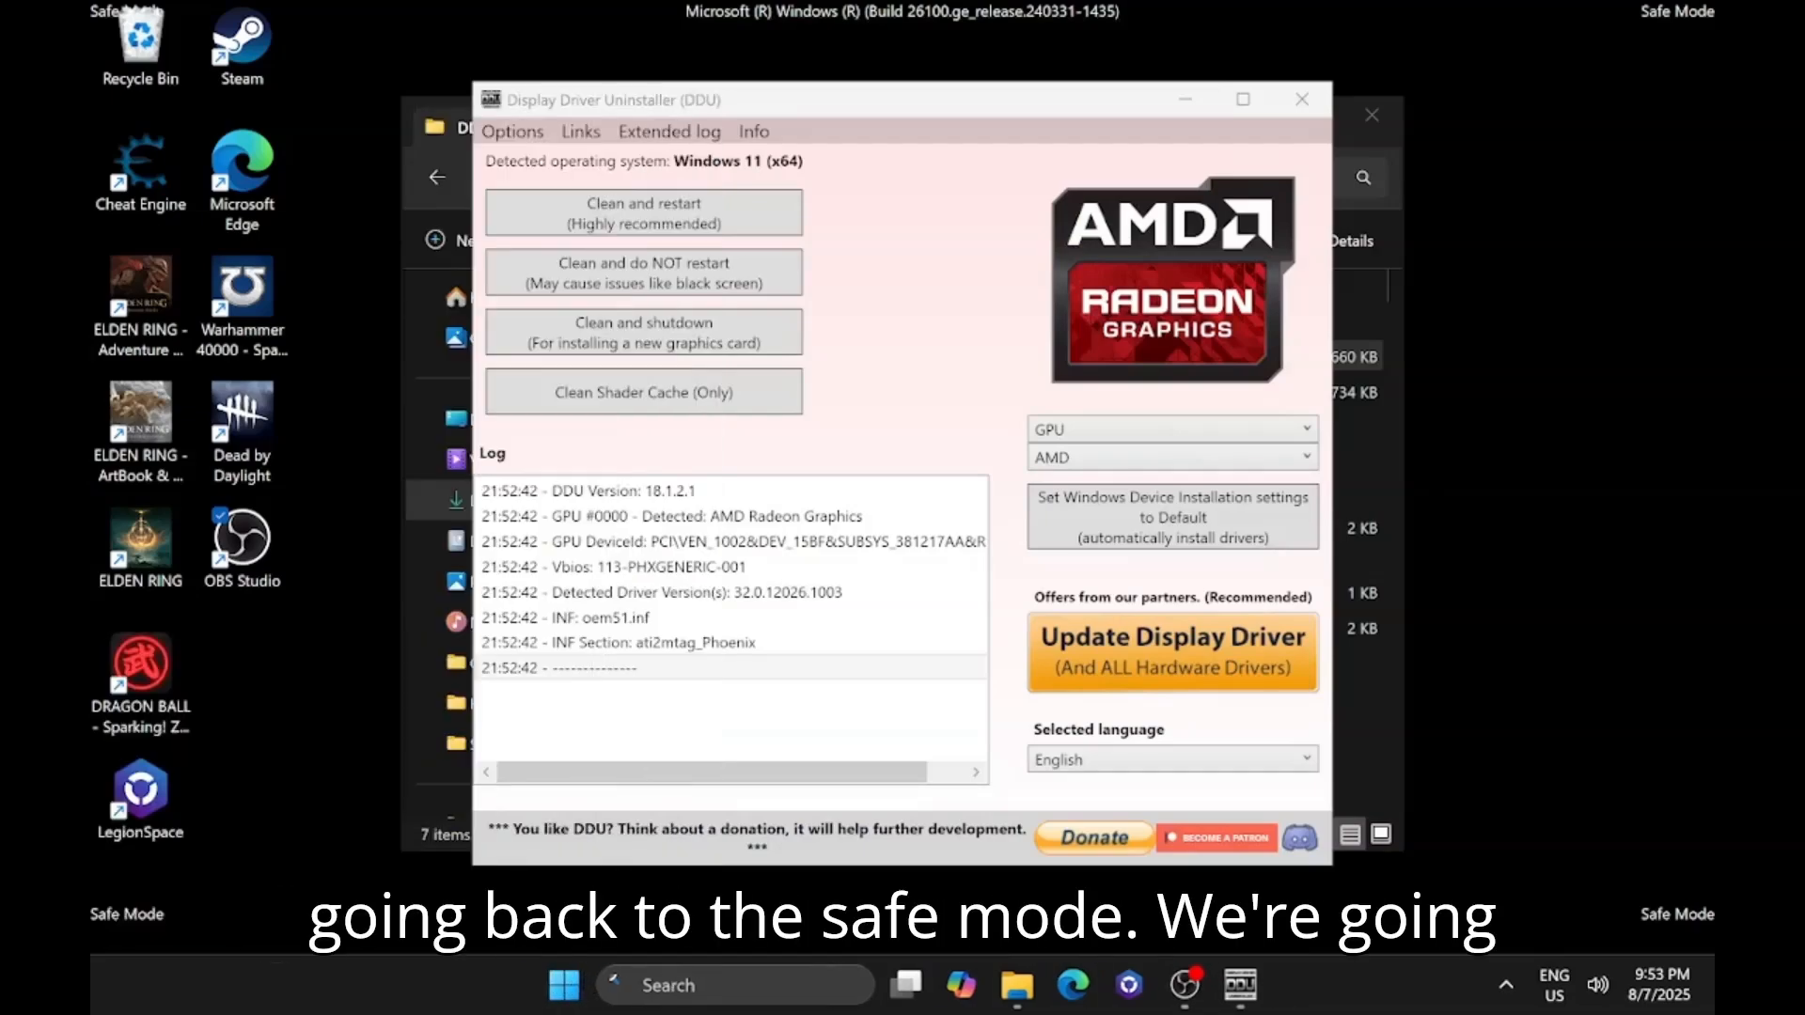
# Disable Safe boot in the Windows 11 boot options and accept the change.
pyautogui.click(633, 298)
pyautogui.click(620, 533)
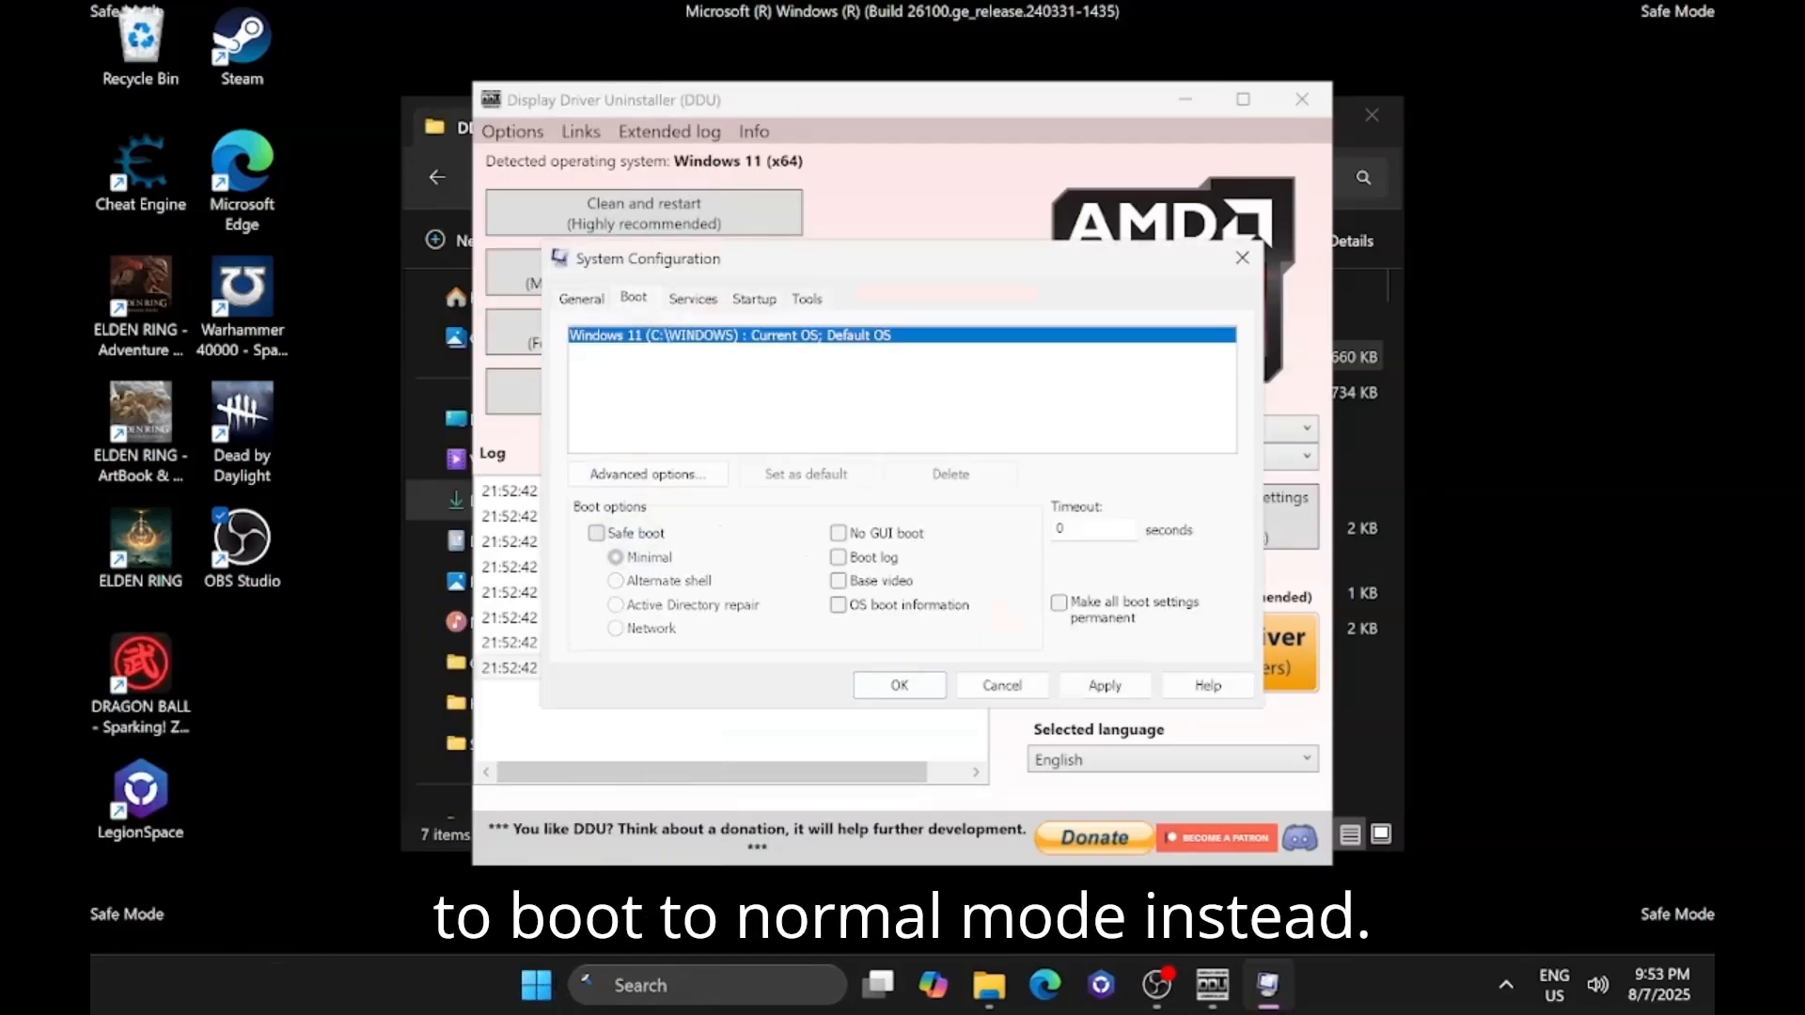
pyautogui.click(900, 685)
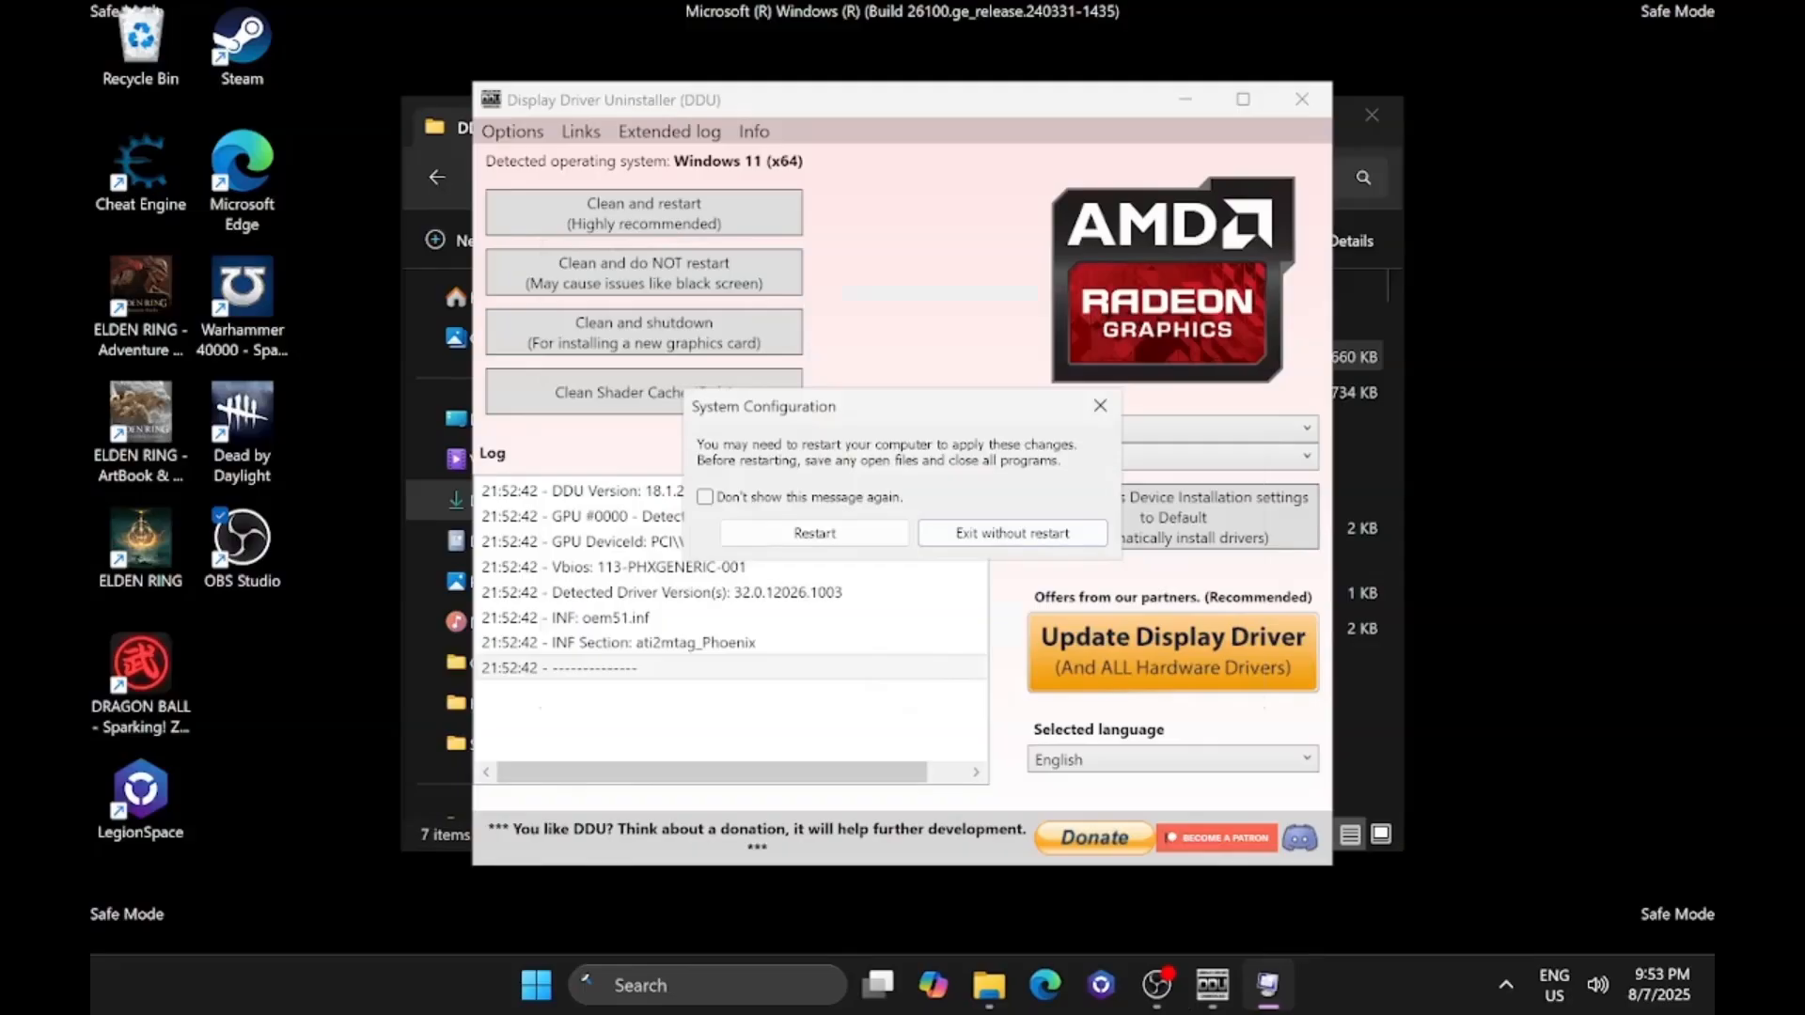
# Exit System Configuration without restarting, and run the recommended AMD driver clean and restart in Display Driver Uninstaller.
pyautogui.click(1053, 533)
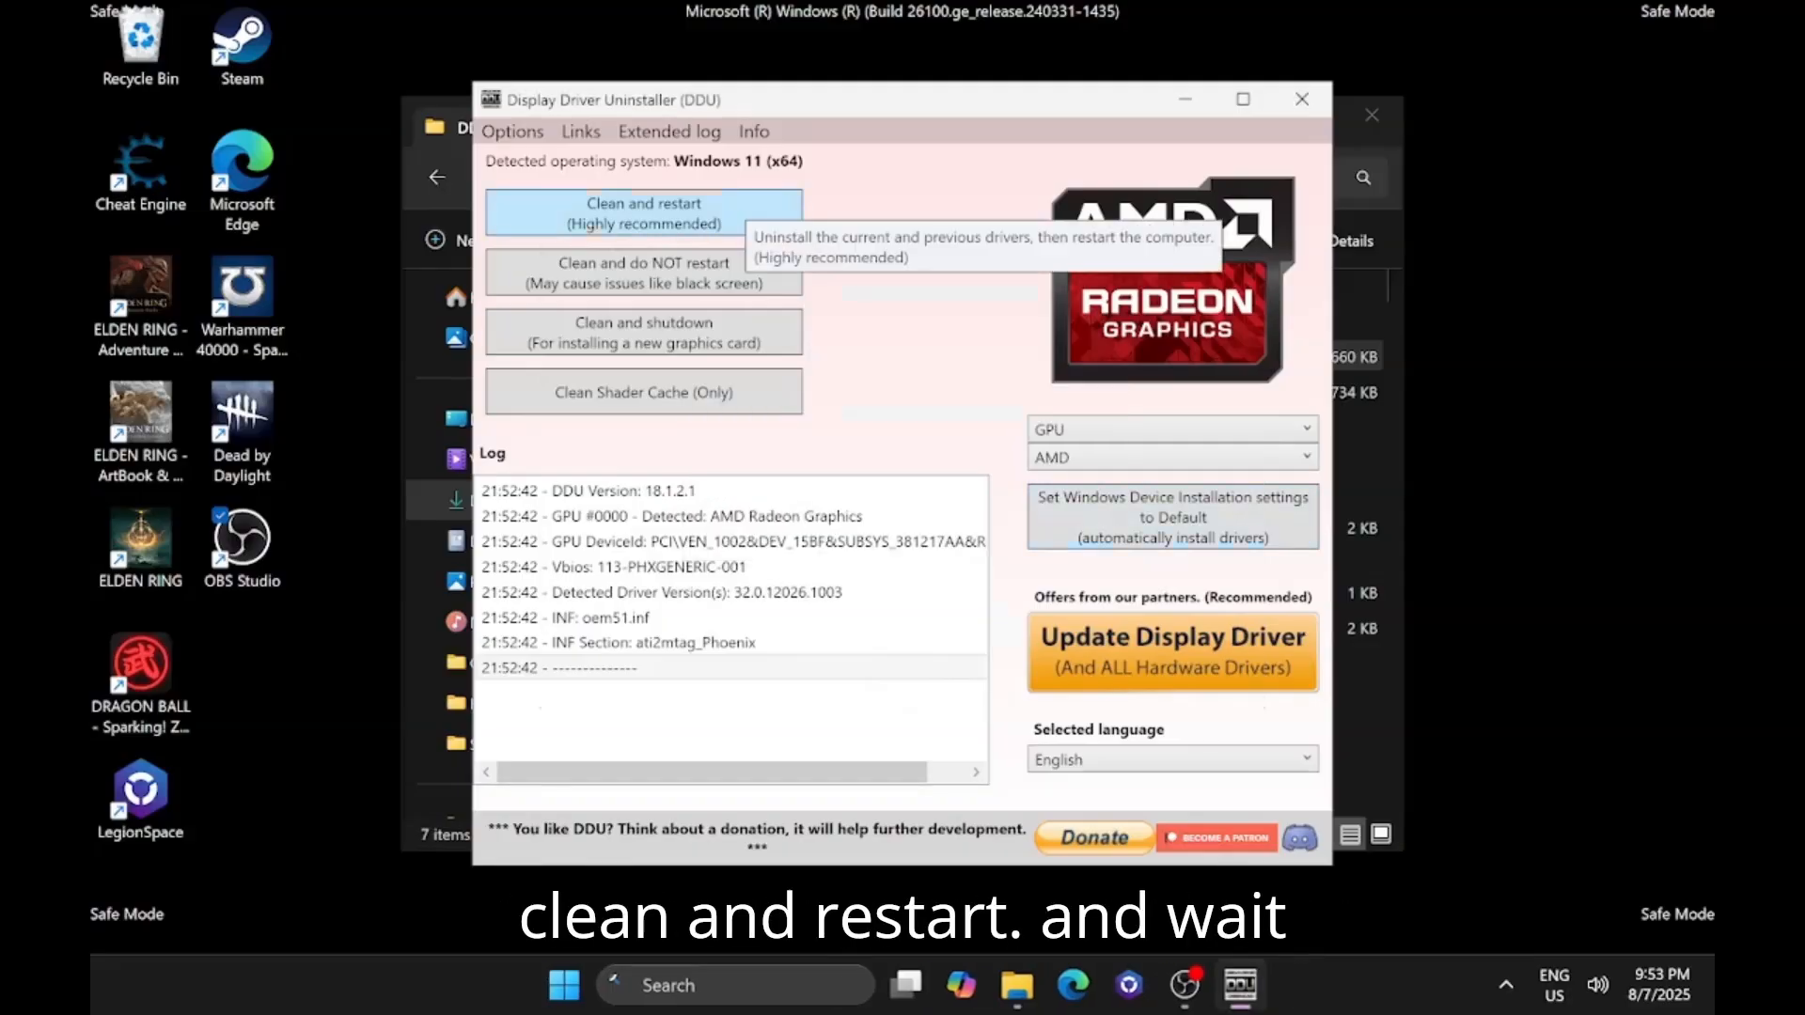
pyautogui.click(742, 202)
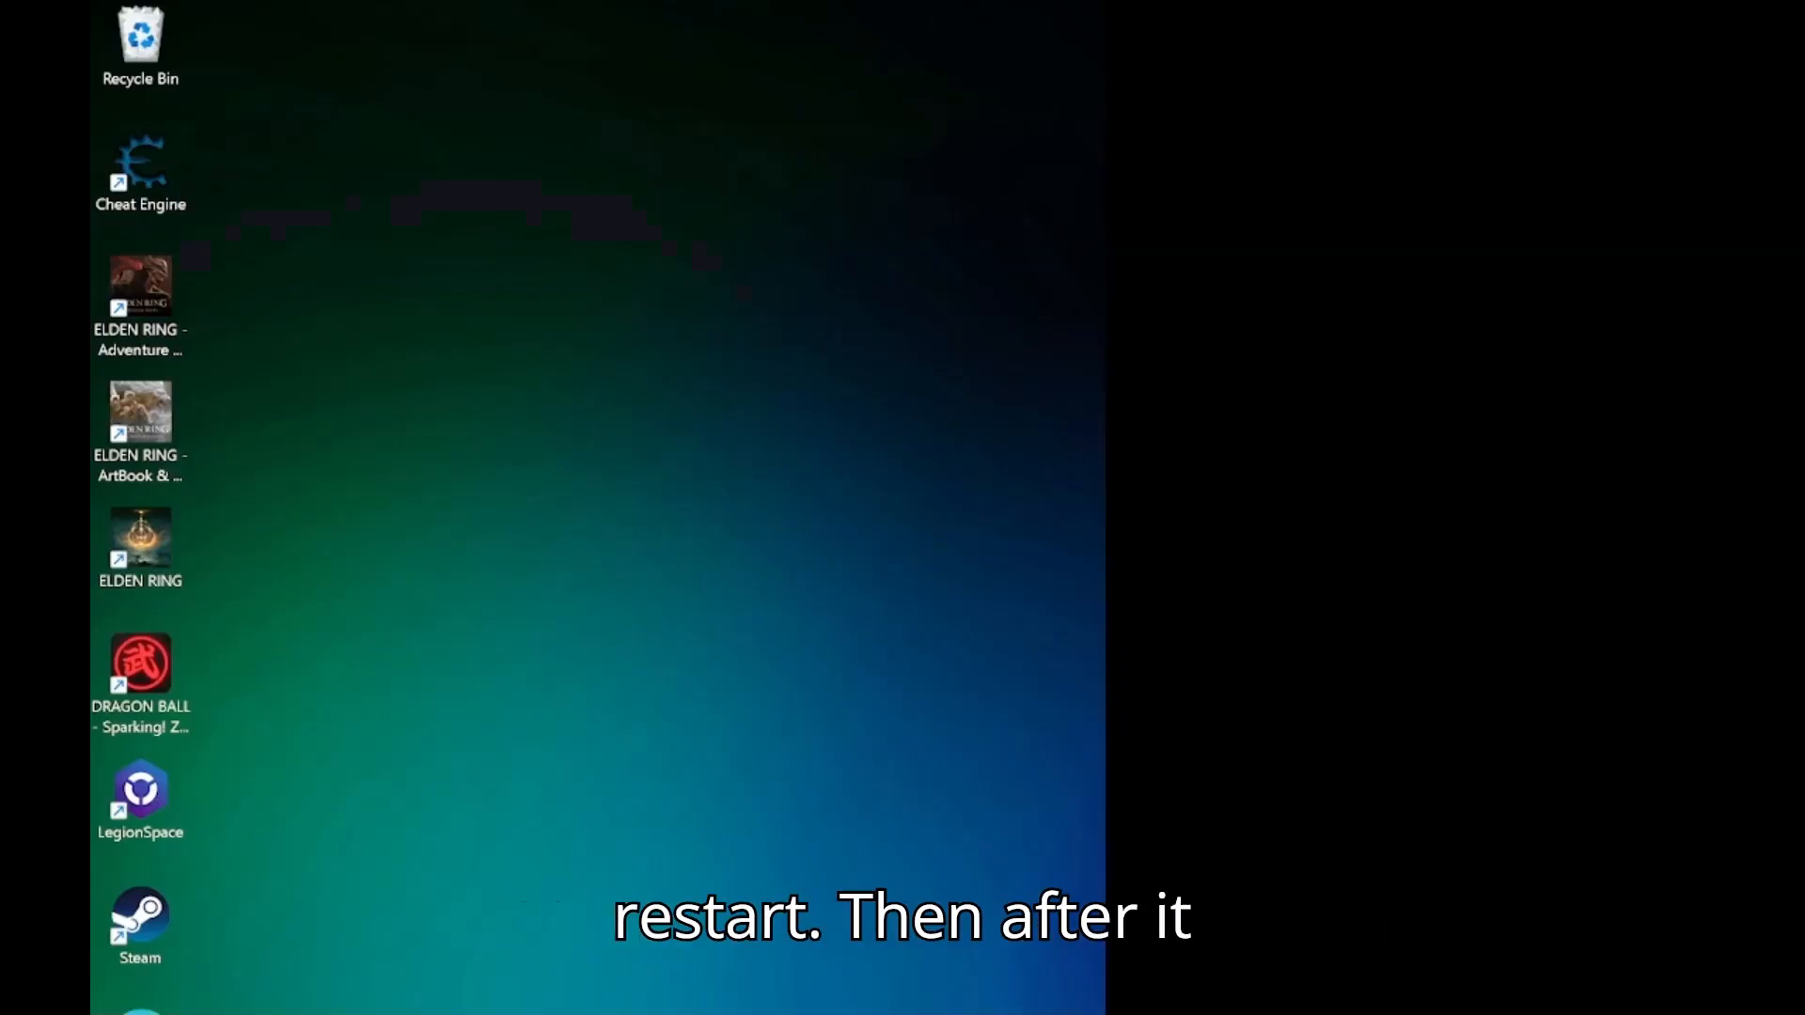
# Set the display orientation to Landscape (flipped) in the Windows display settings and close Settings.
pyautogui.rightClick(577, 748)
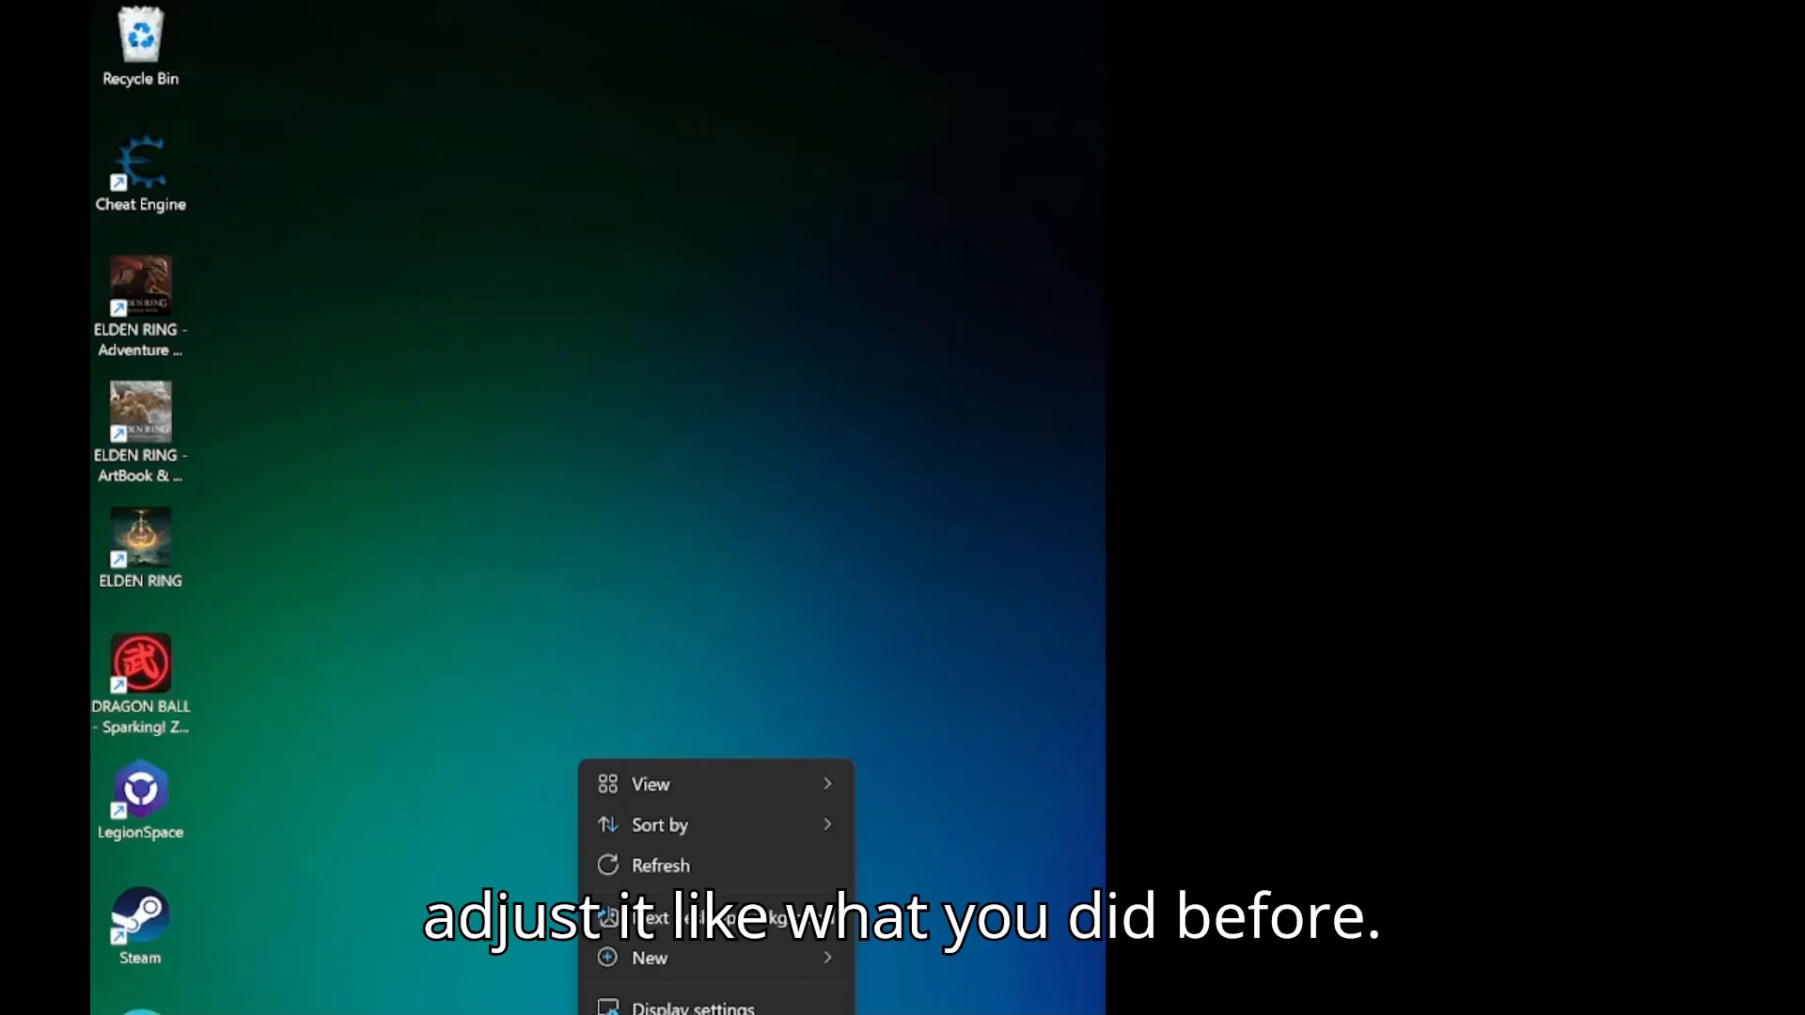
pyautogui.click(693, 1006)
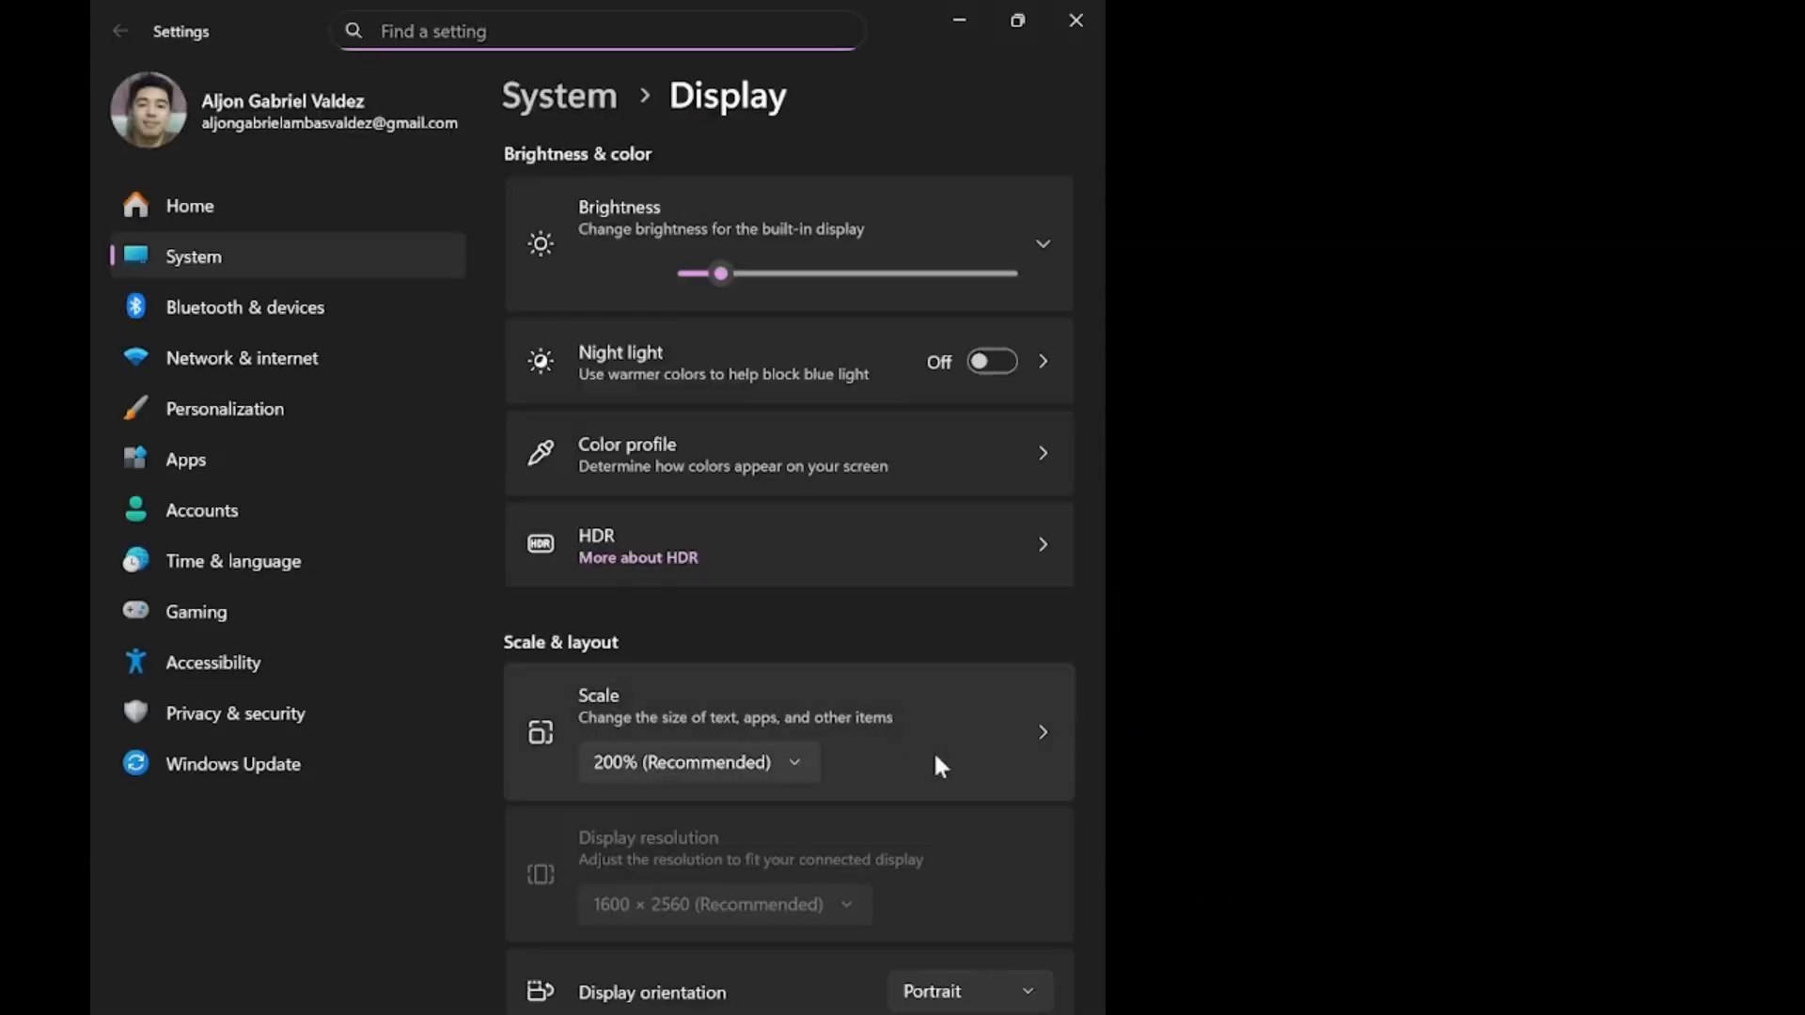
pyautogui.click(967, 996)
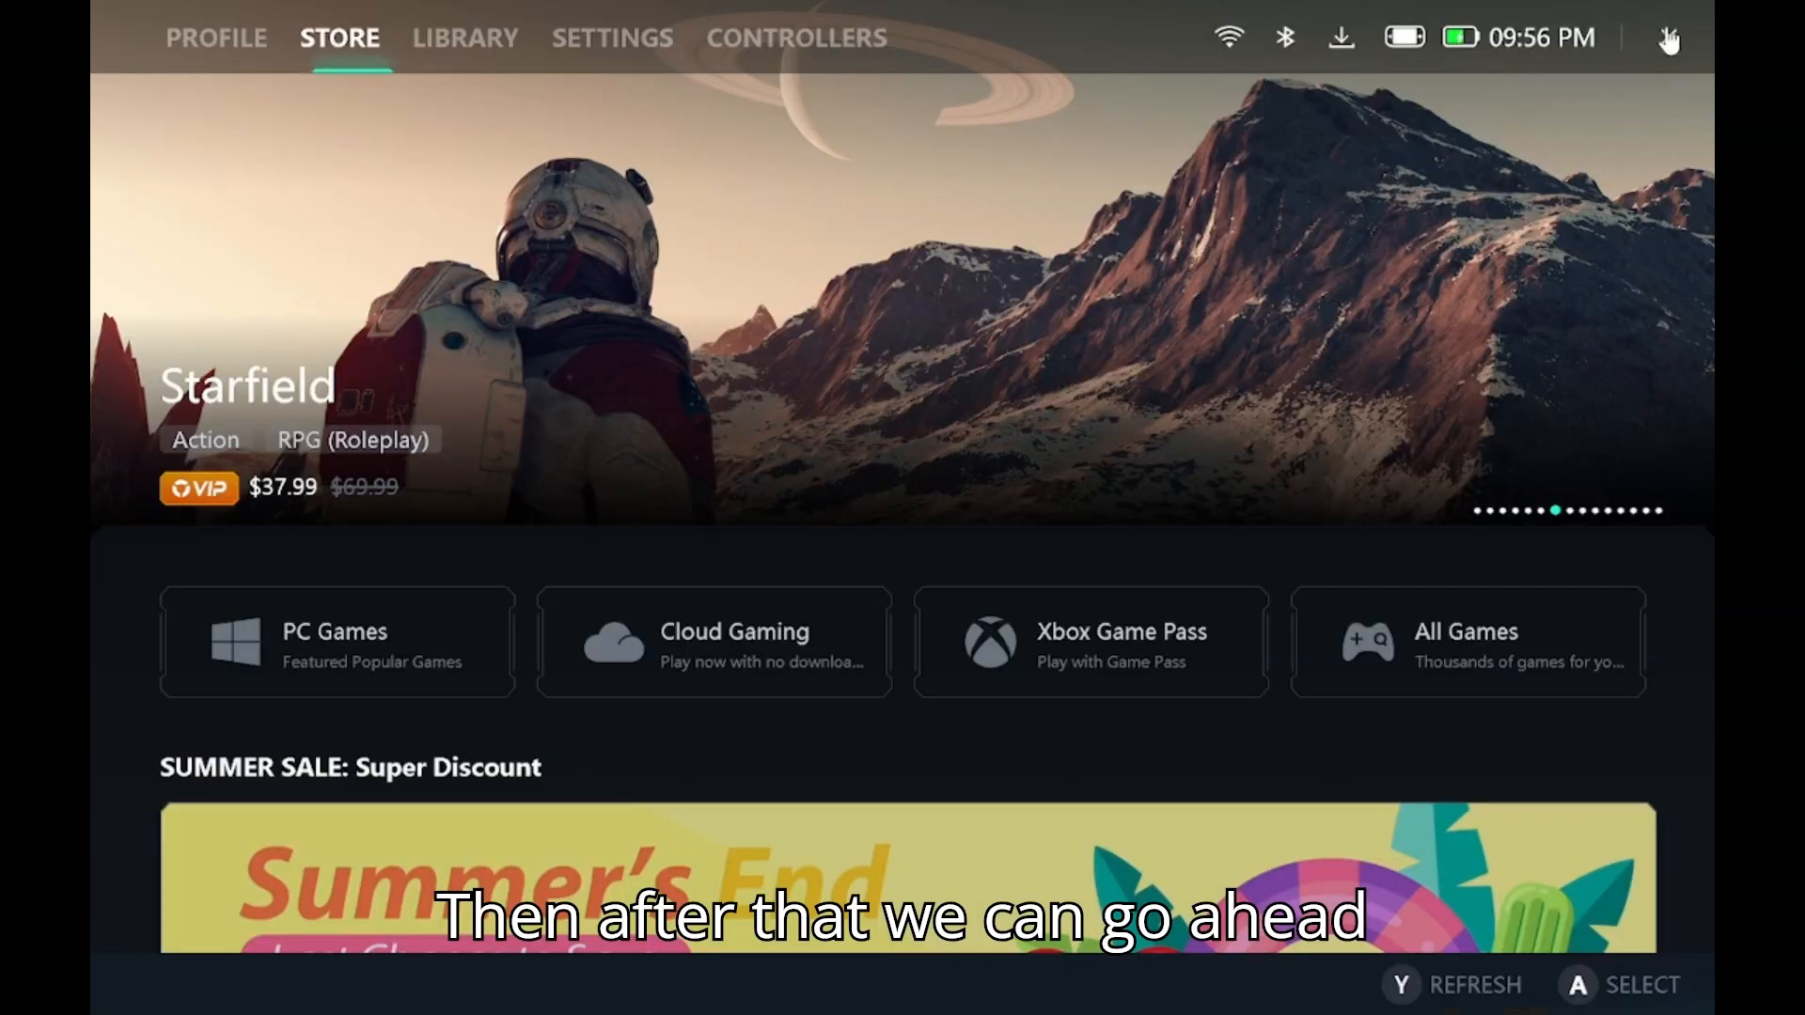
pyautogui.click(1669, 40)
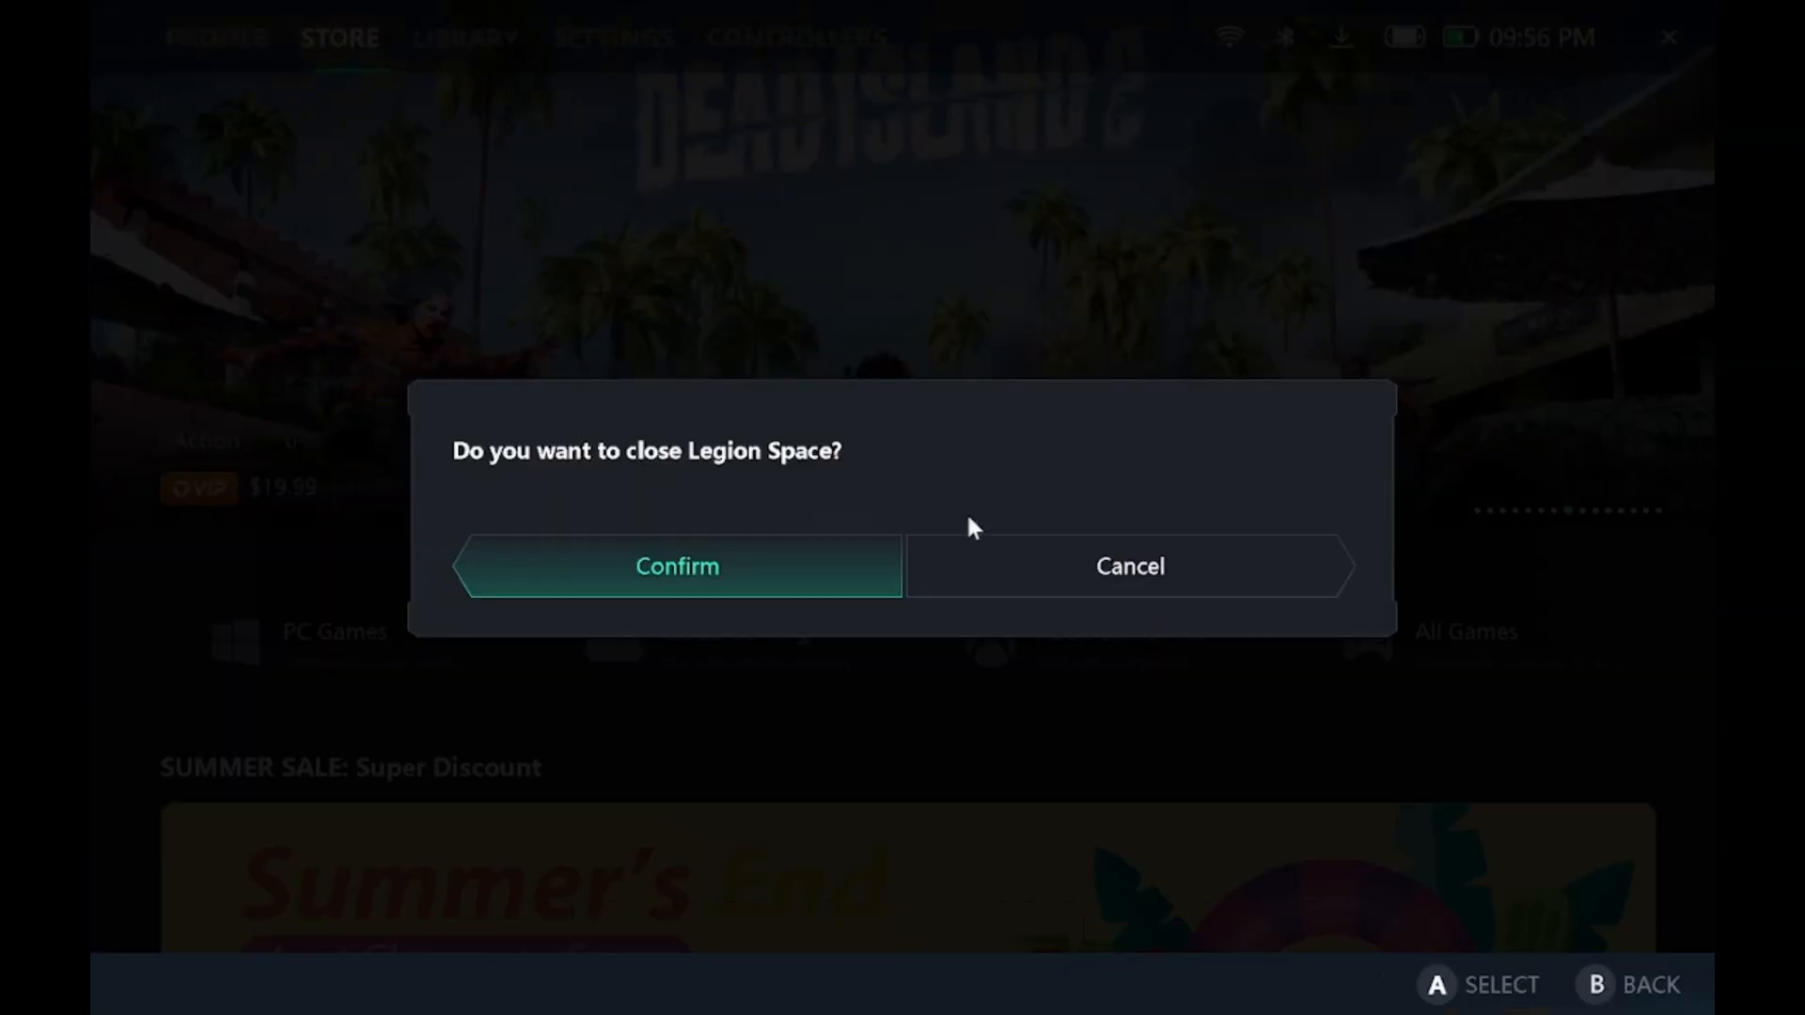
# Close Legion Space and launch the AMD_Graphic_DriverOnly_ROG_AMD_Z_V32.0.21013.11001_44576 installer from the Downloads folder.
pyautogui.click(801, 562)
pyautogui.click(944, 970)
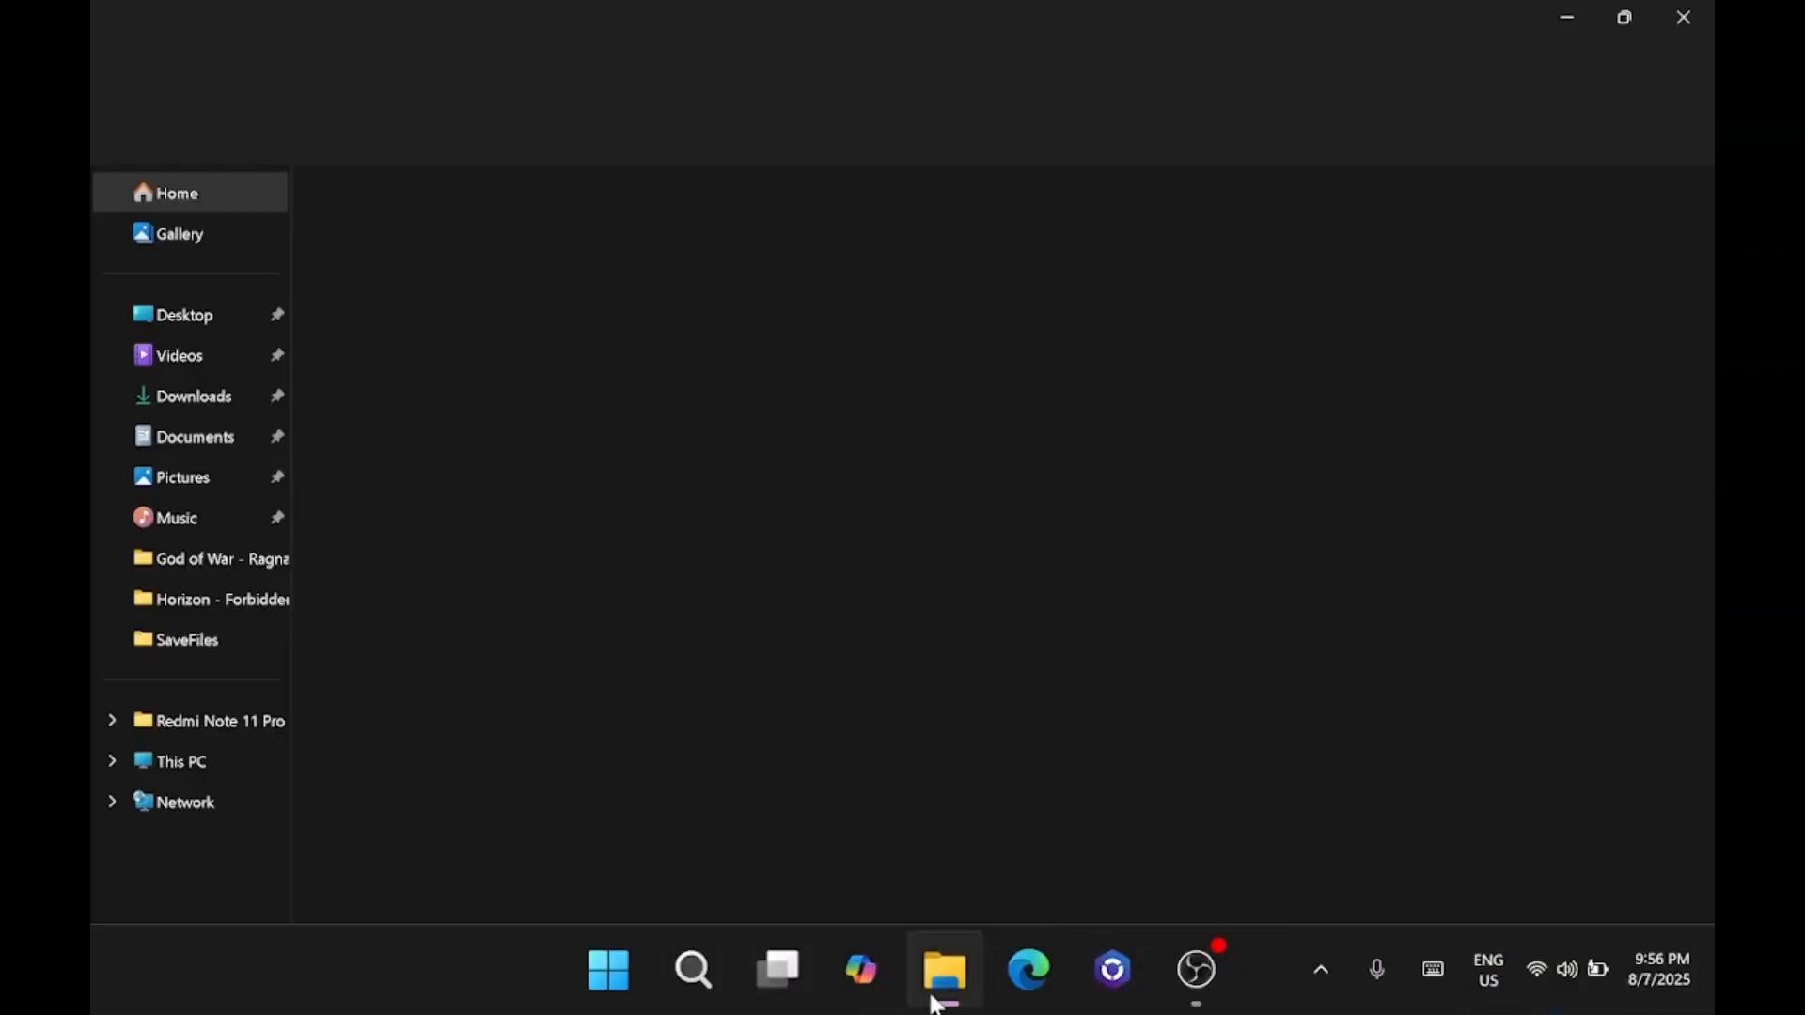
pyautogui.click(184, 396)
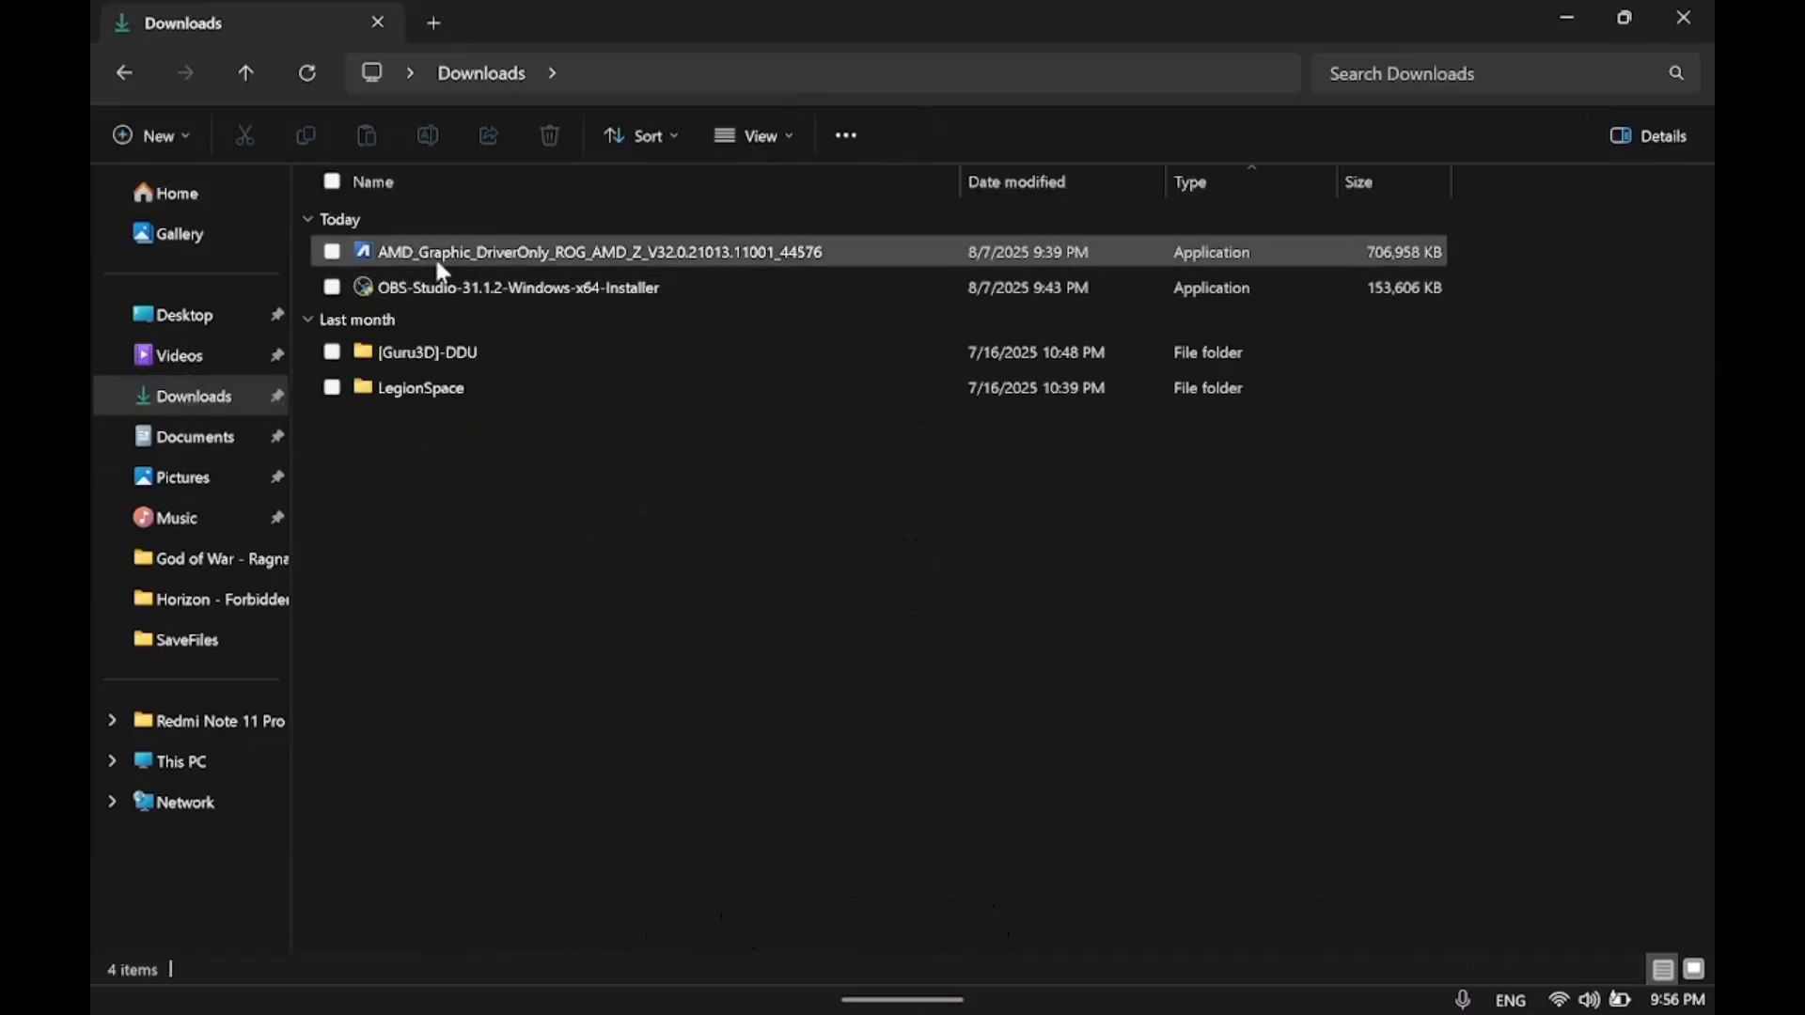
pyautogui.doubleClick(512, 256)
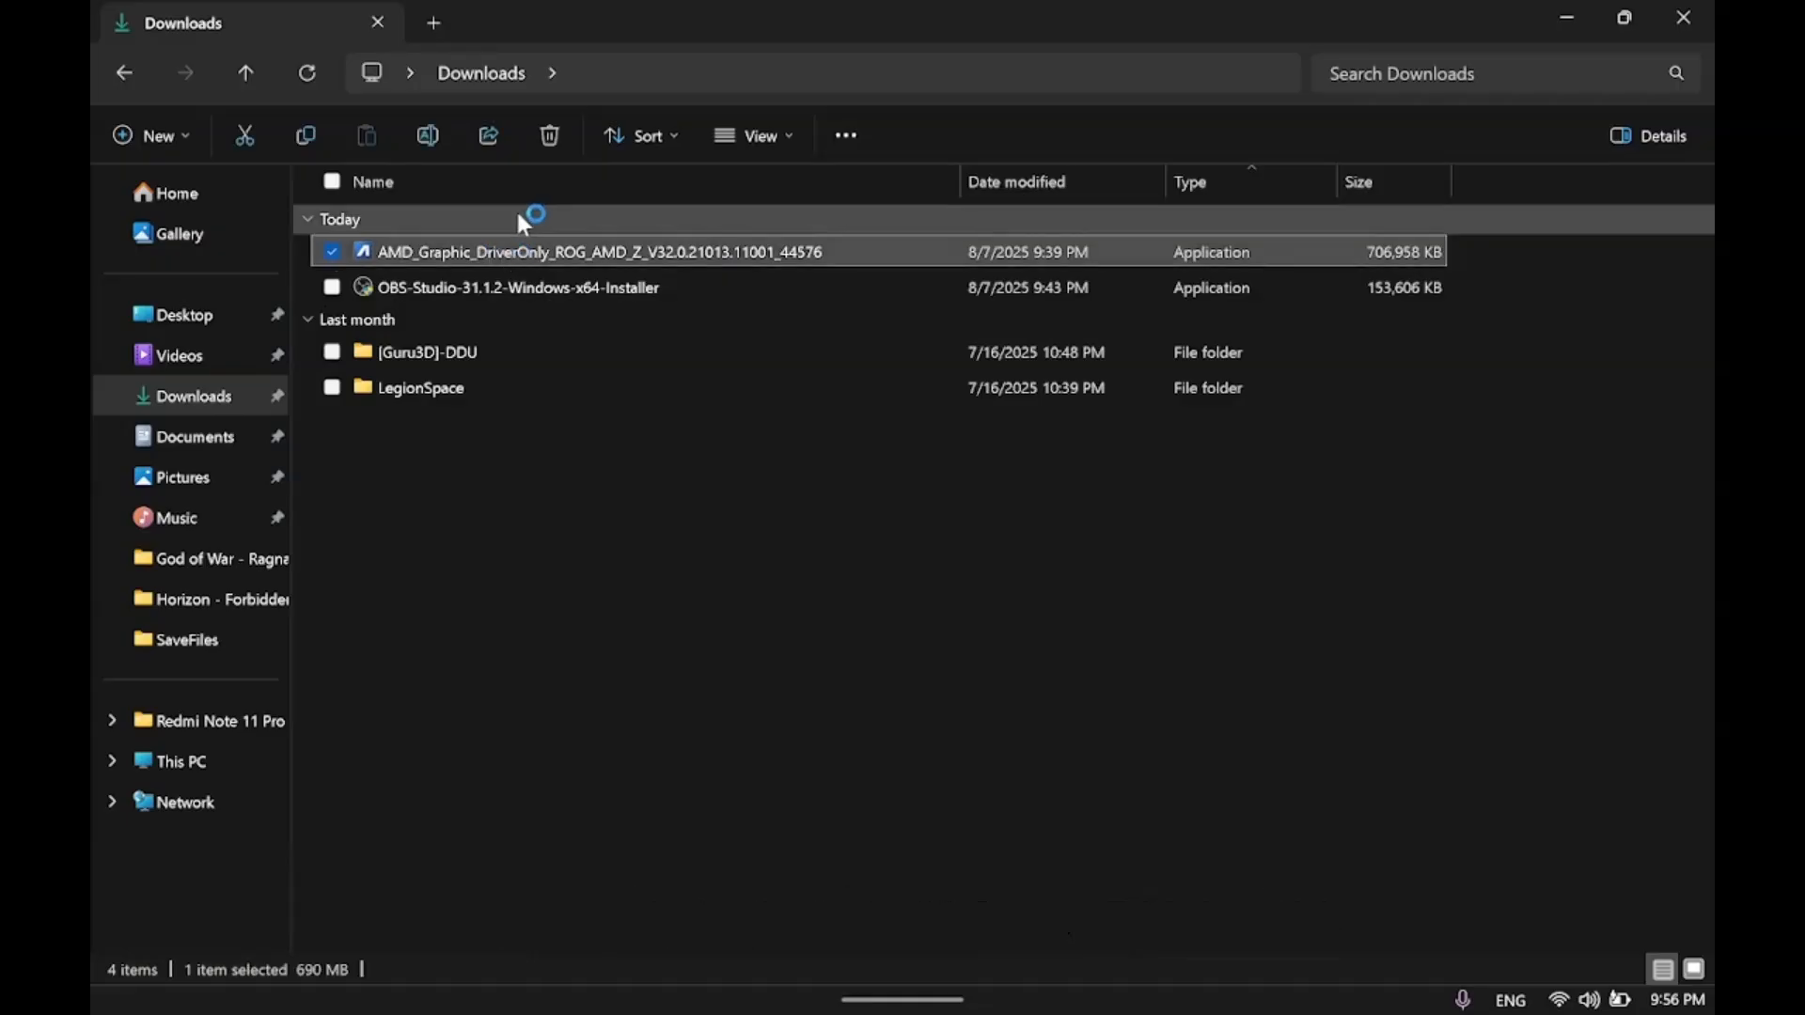
# Turn off Wi-Fi in Windows before continuing with the driver setup, and return to the installer.
pyautogui.click(1567, 969)
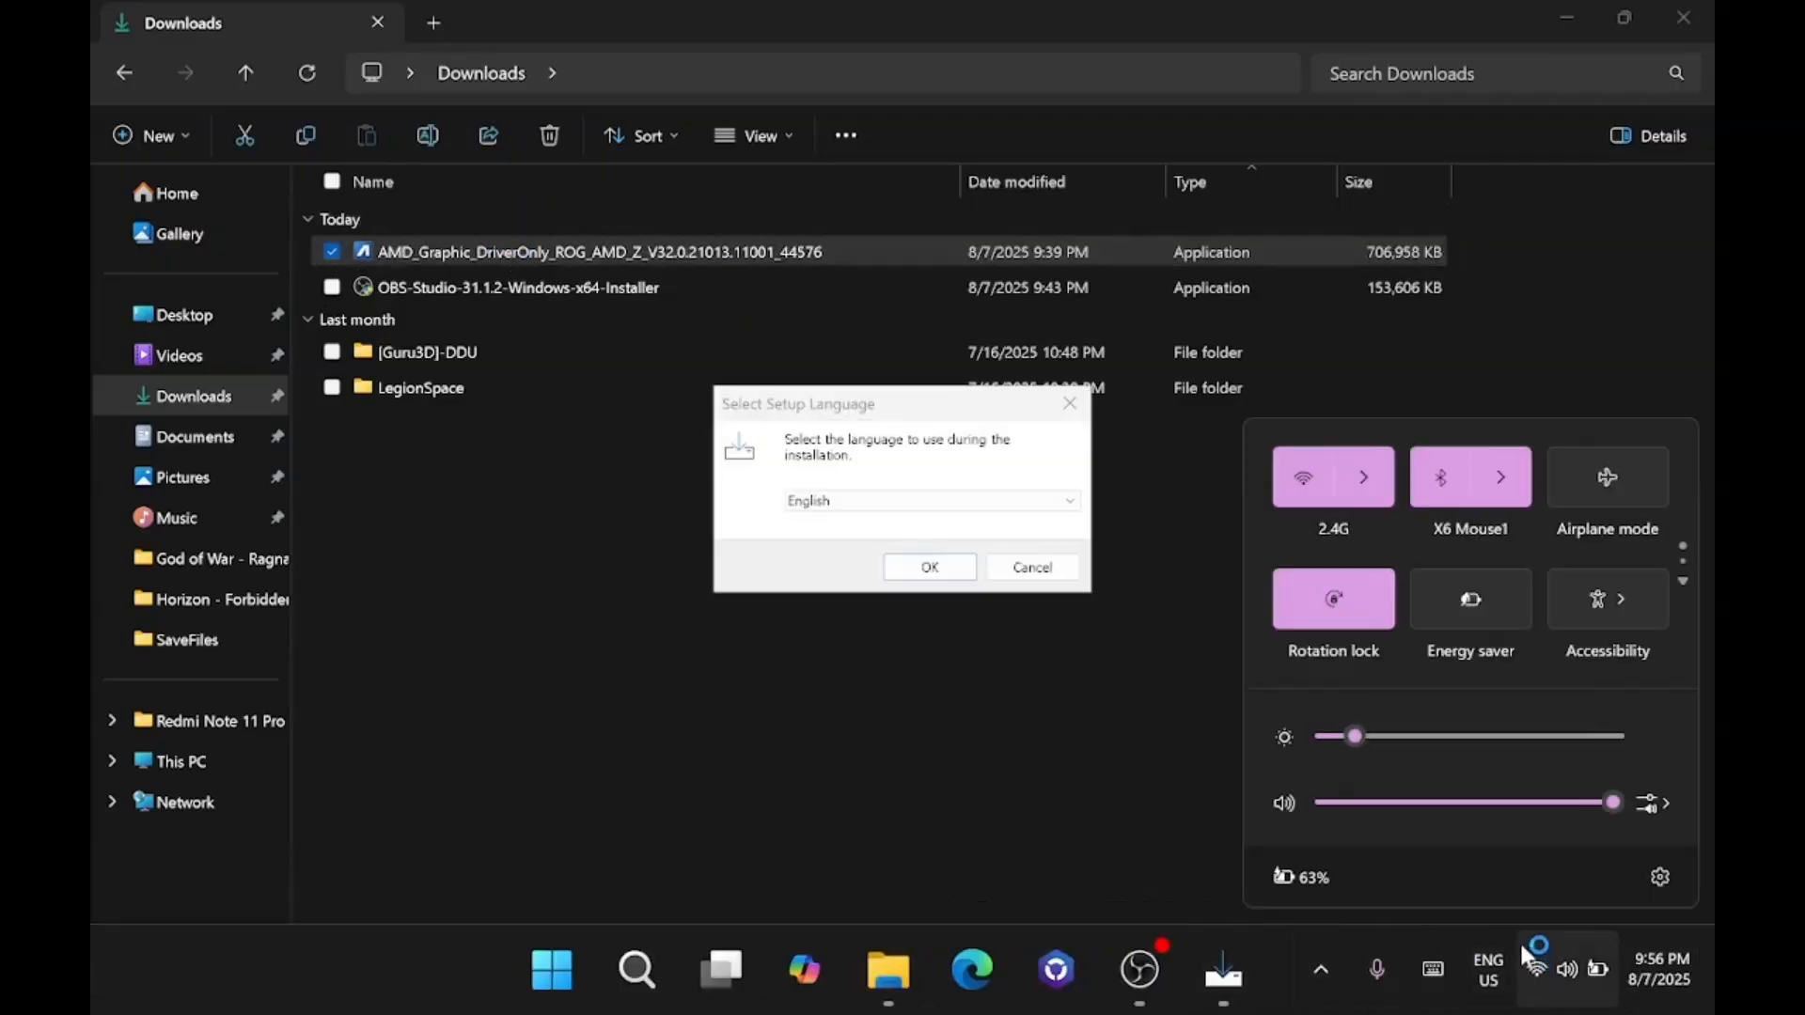
pyautogui.click(1321, 489)
pyautogui.click(827, 507)
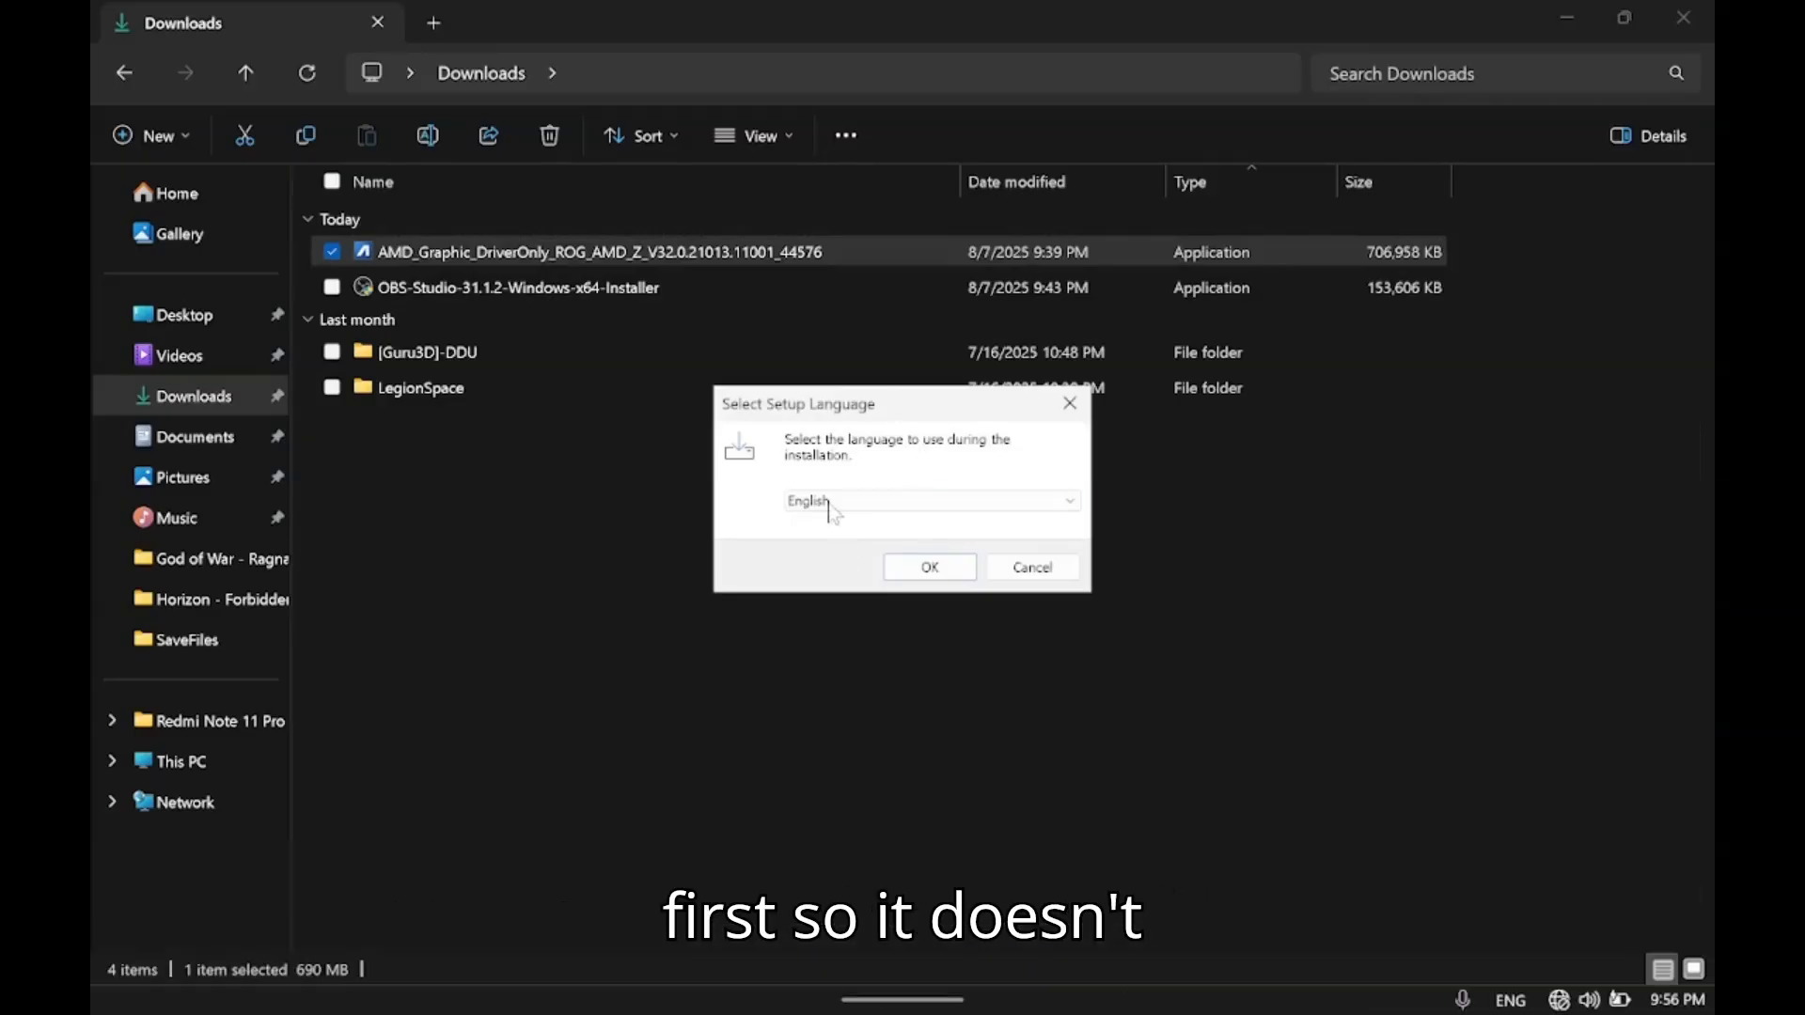
# Start the AMD Graphics Driver setup in English and accept the ASUS license agreement.
pyautogui.click(908, 570)
pyautogui.click(1047, 697)
pyautogui.click(720, 624)
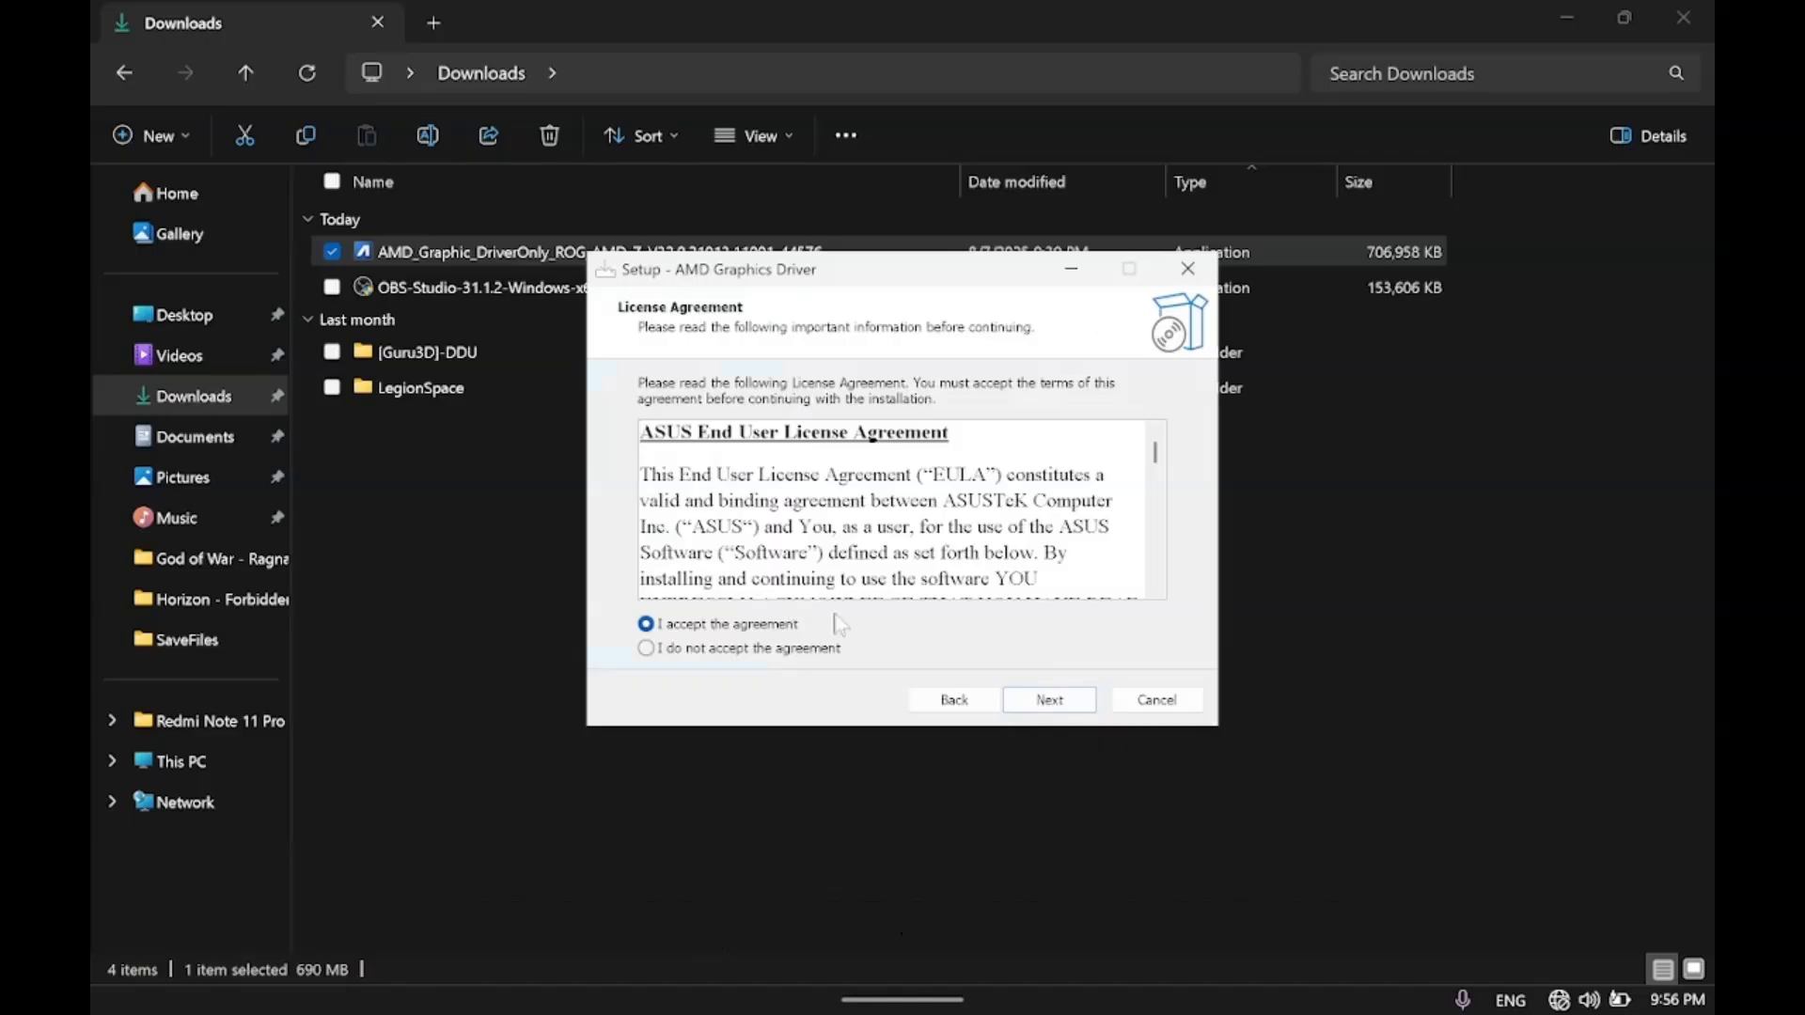
pyautogui.click(1050, 700)
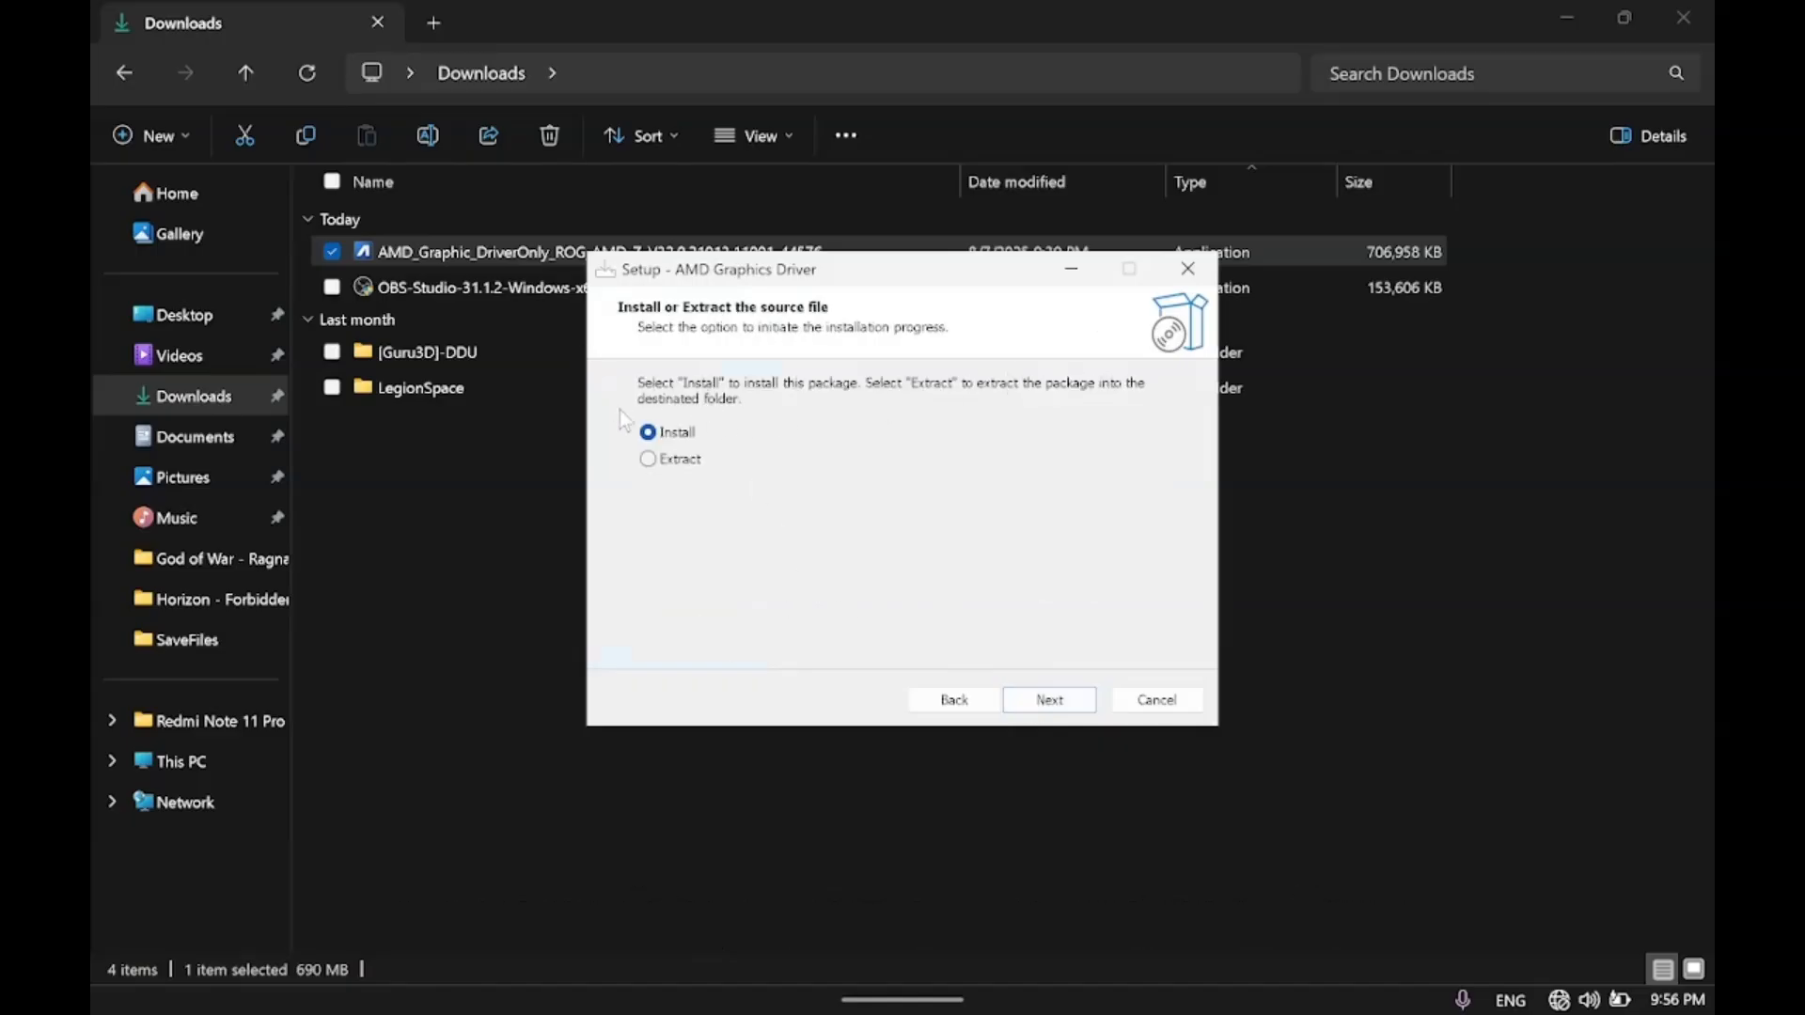
# Choose Extract instead of Install, extract the driver package to the default C:\DRIVERS folder and finish the setup.
pyautogui.click(674, 464)
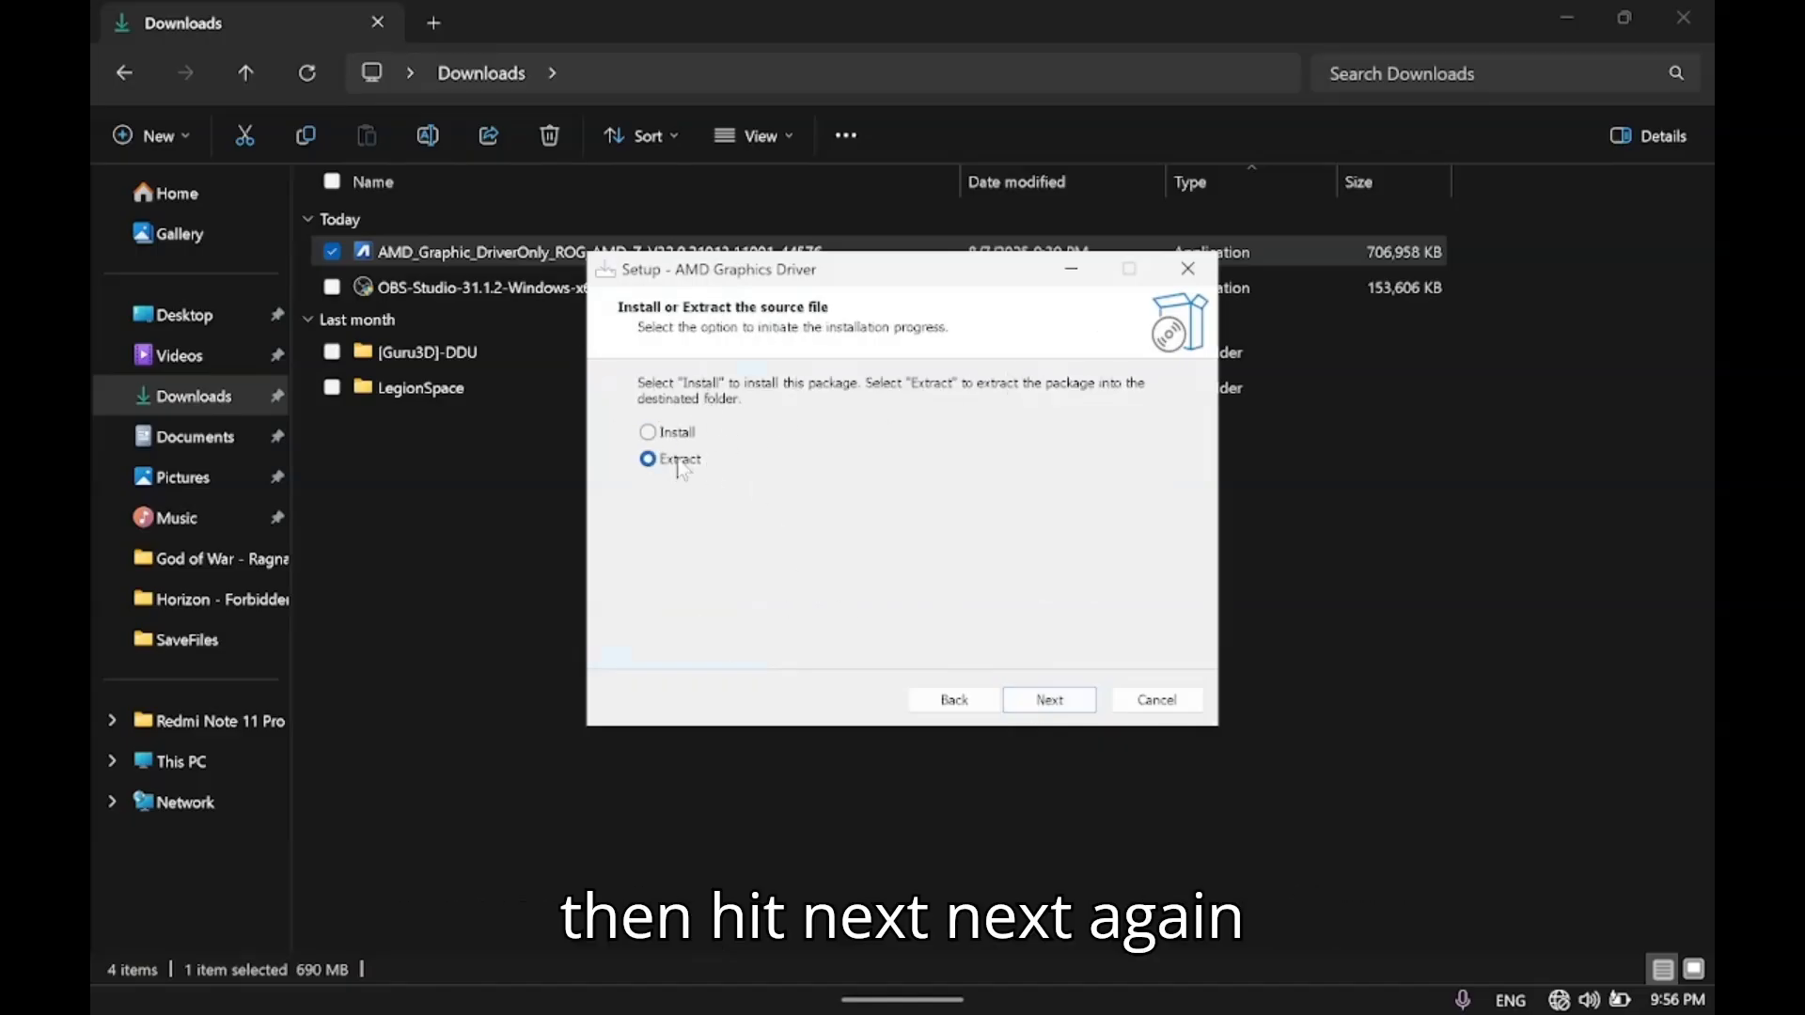
pyautogui.click(1012, 701)
pyautogui.click(1051, 707)
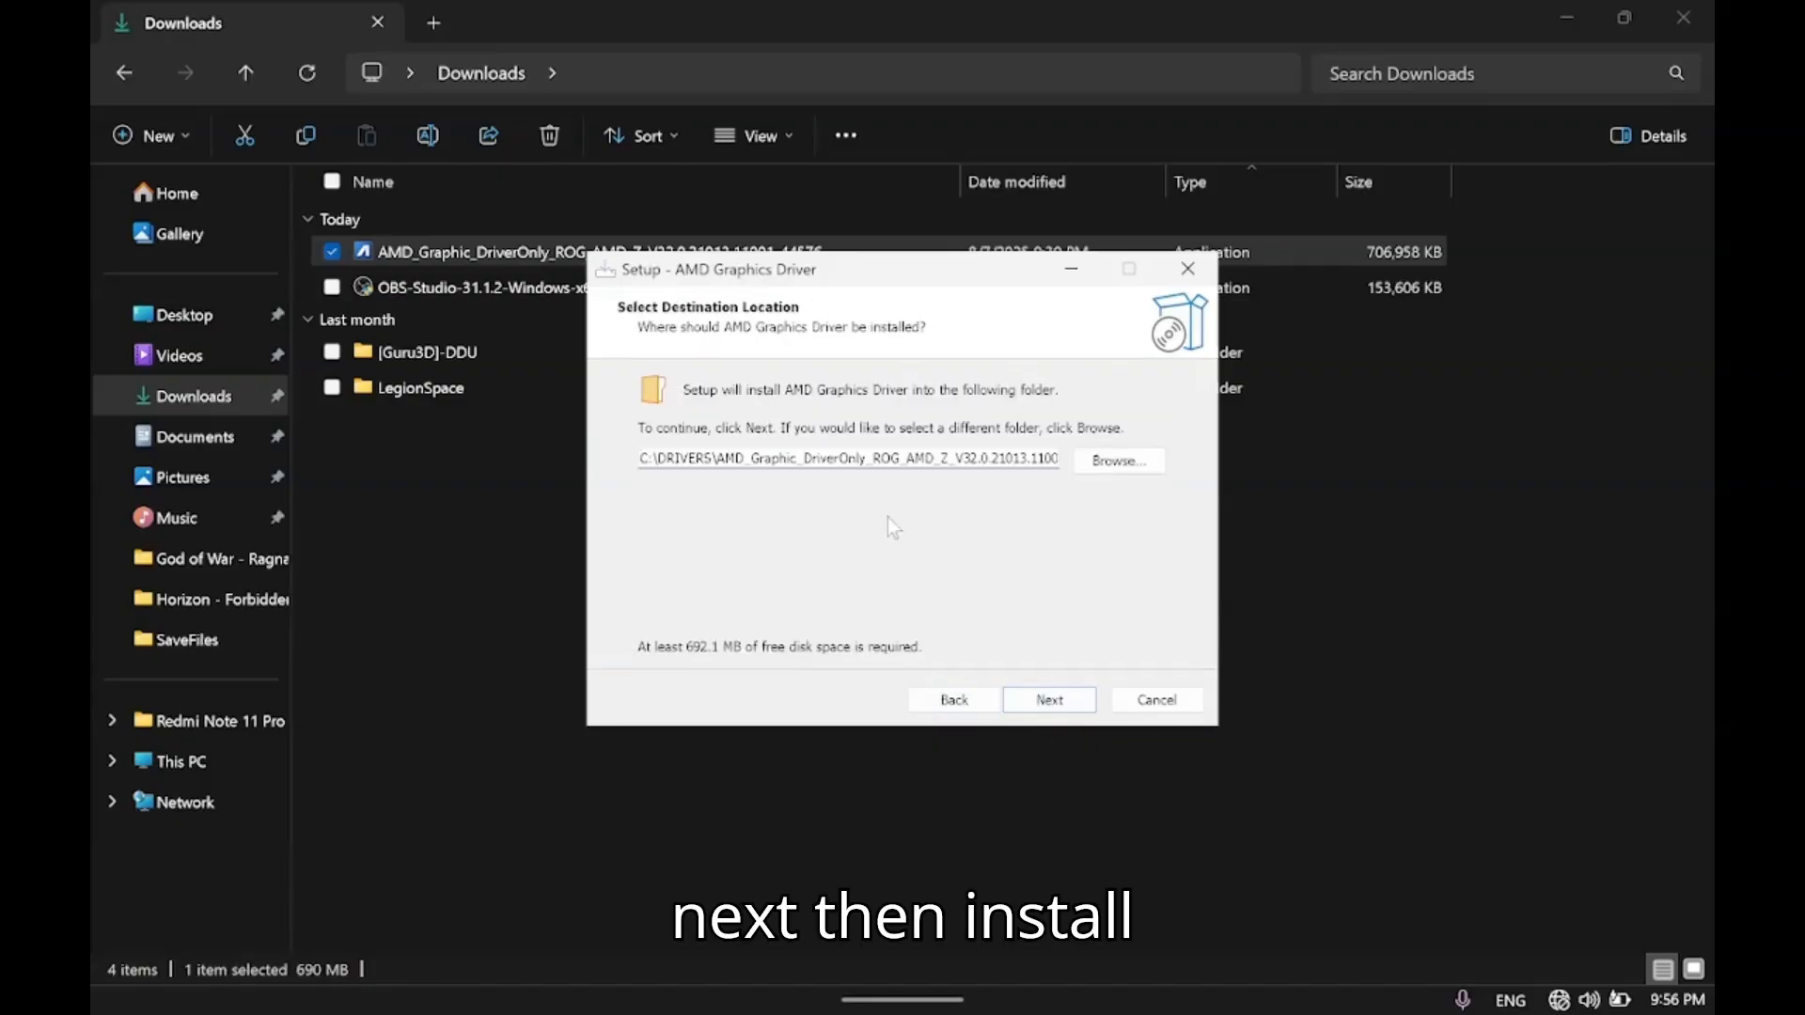
pyautogui.click(1042, 702)
pyautogui.click(1042, 703)
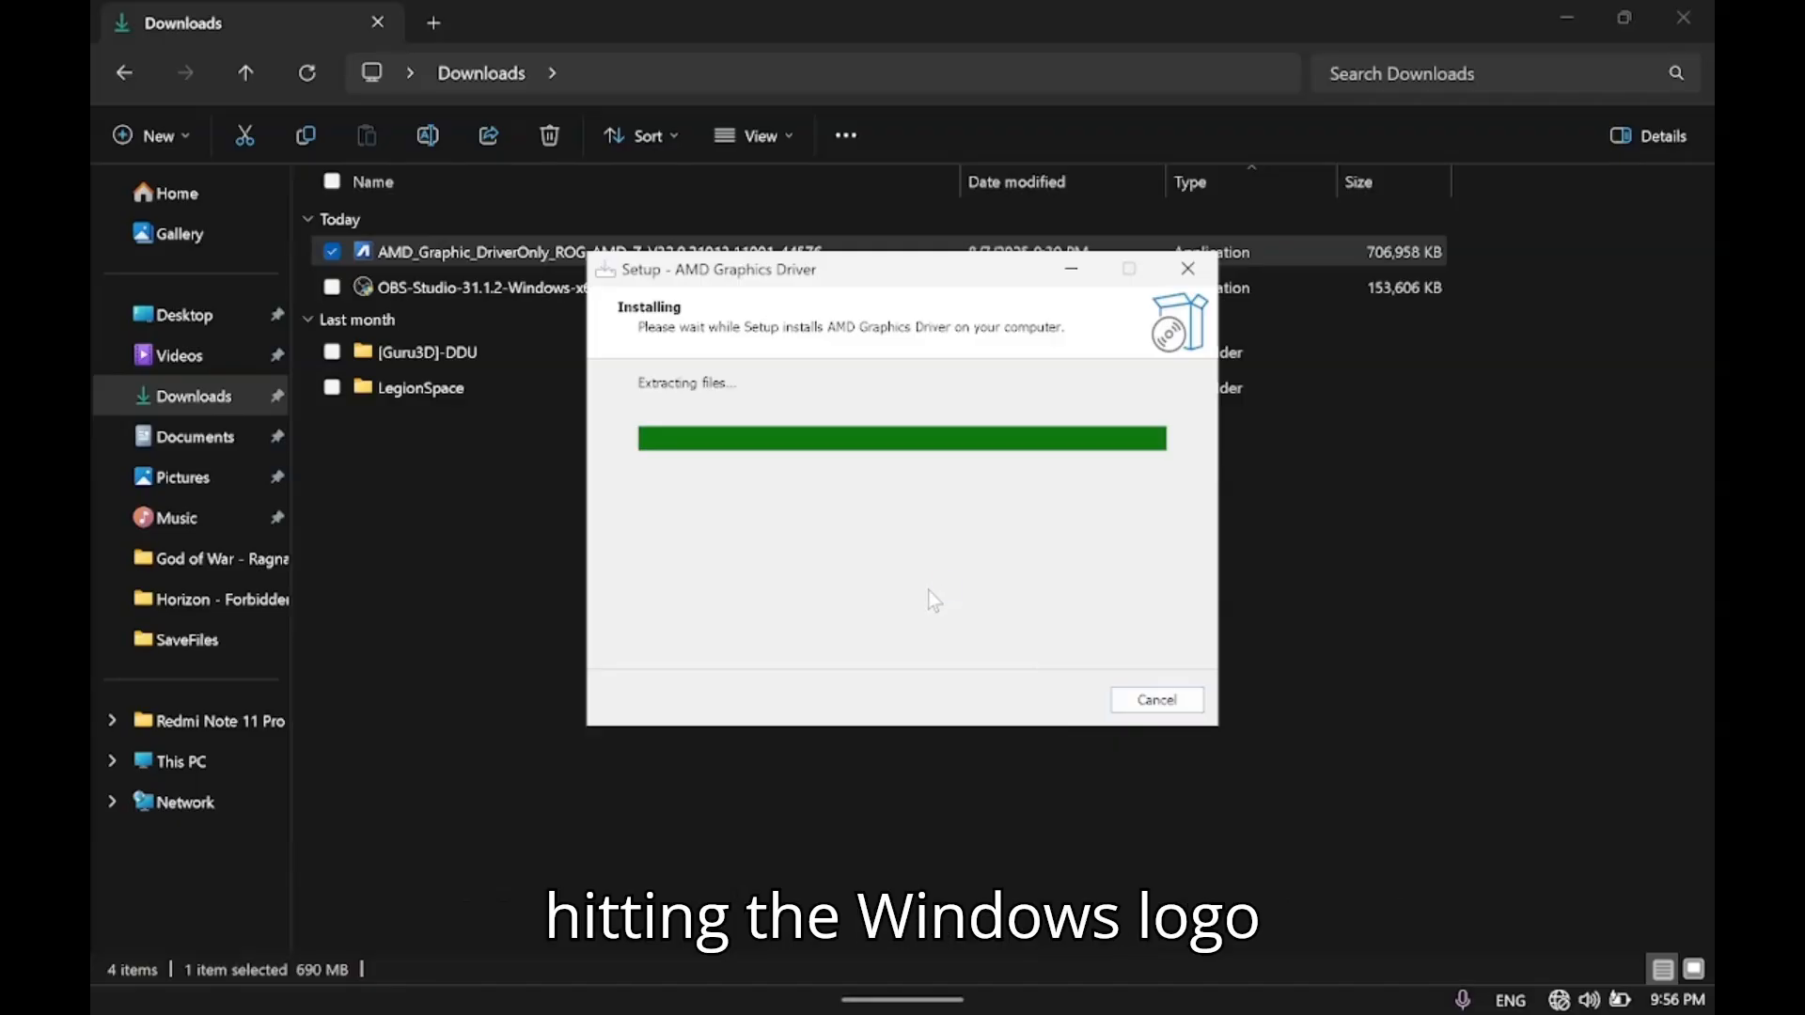
pyautogui.click(1042, 700)
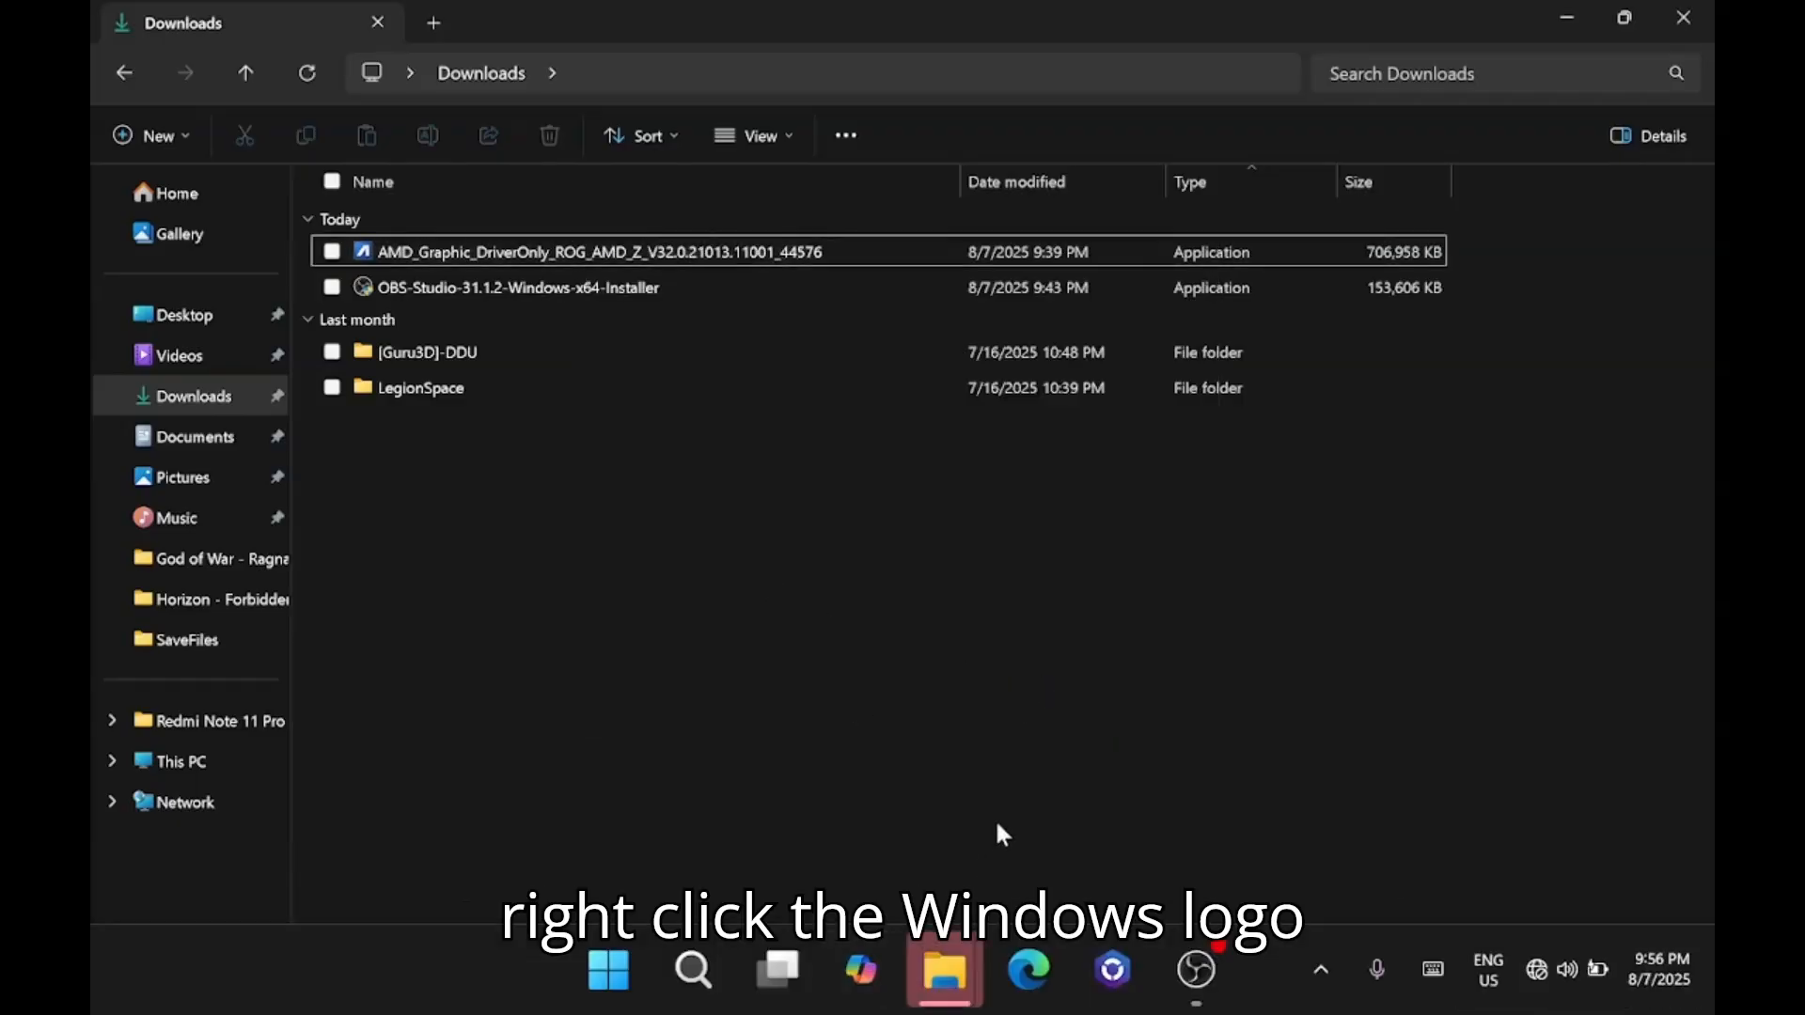
# Minimize File Explorer, open Device Manager and select Microsoft Basic Display Adapter under Display adapters.
pyautogui.click(1570, 21)
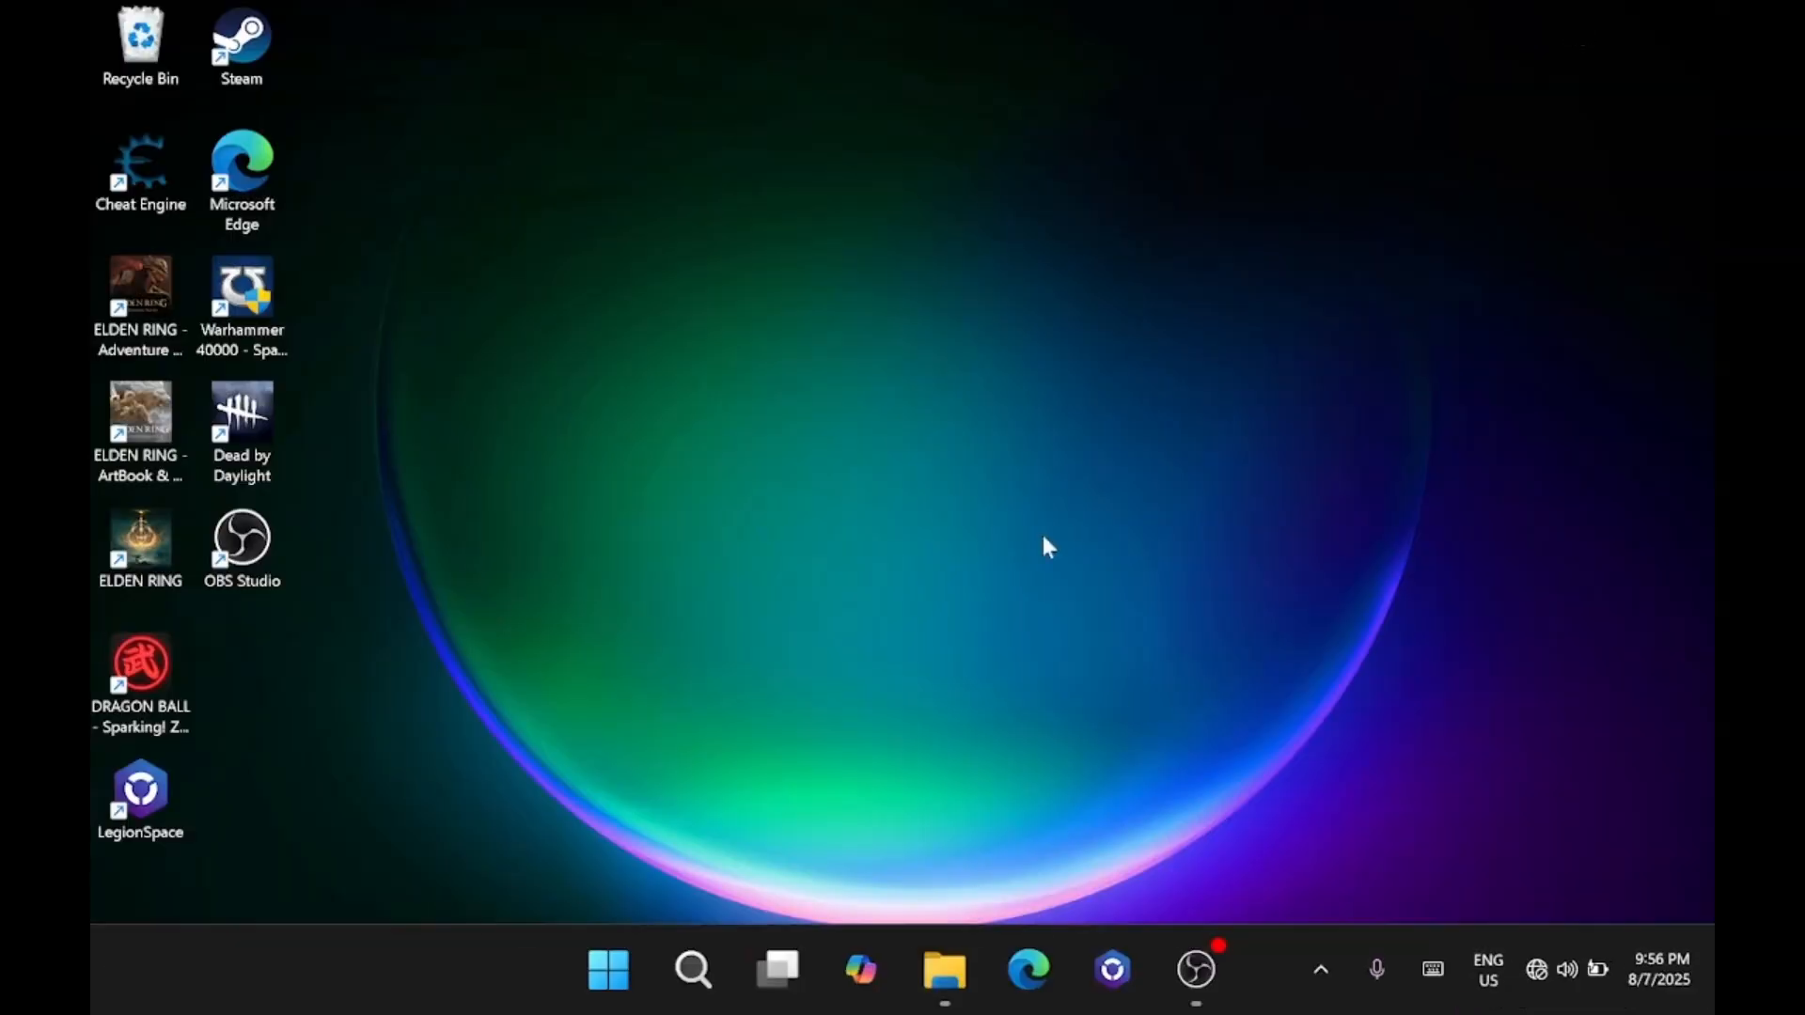
pyautogui.rightClick(630, 963)
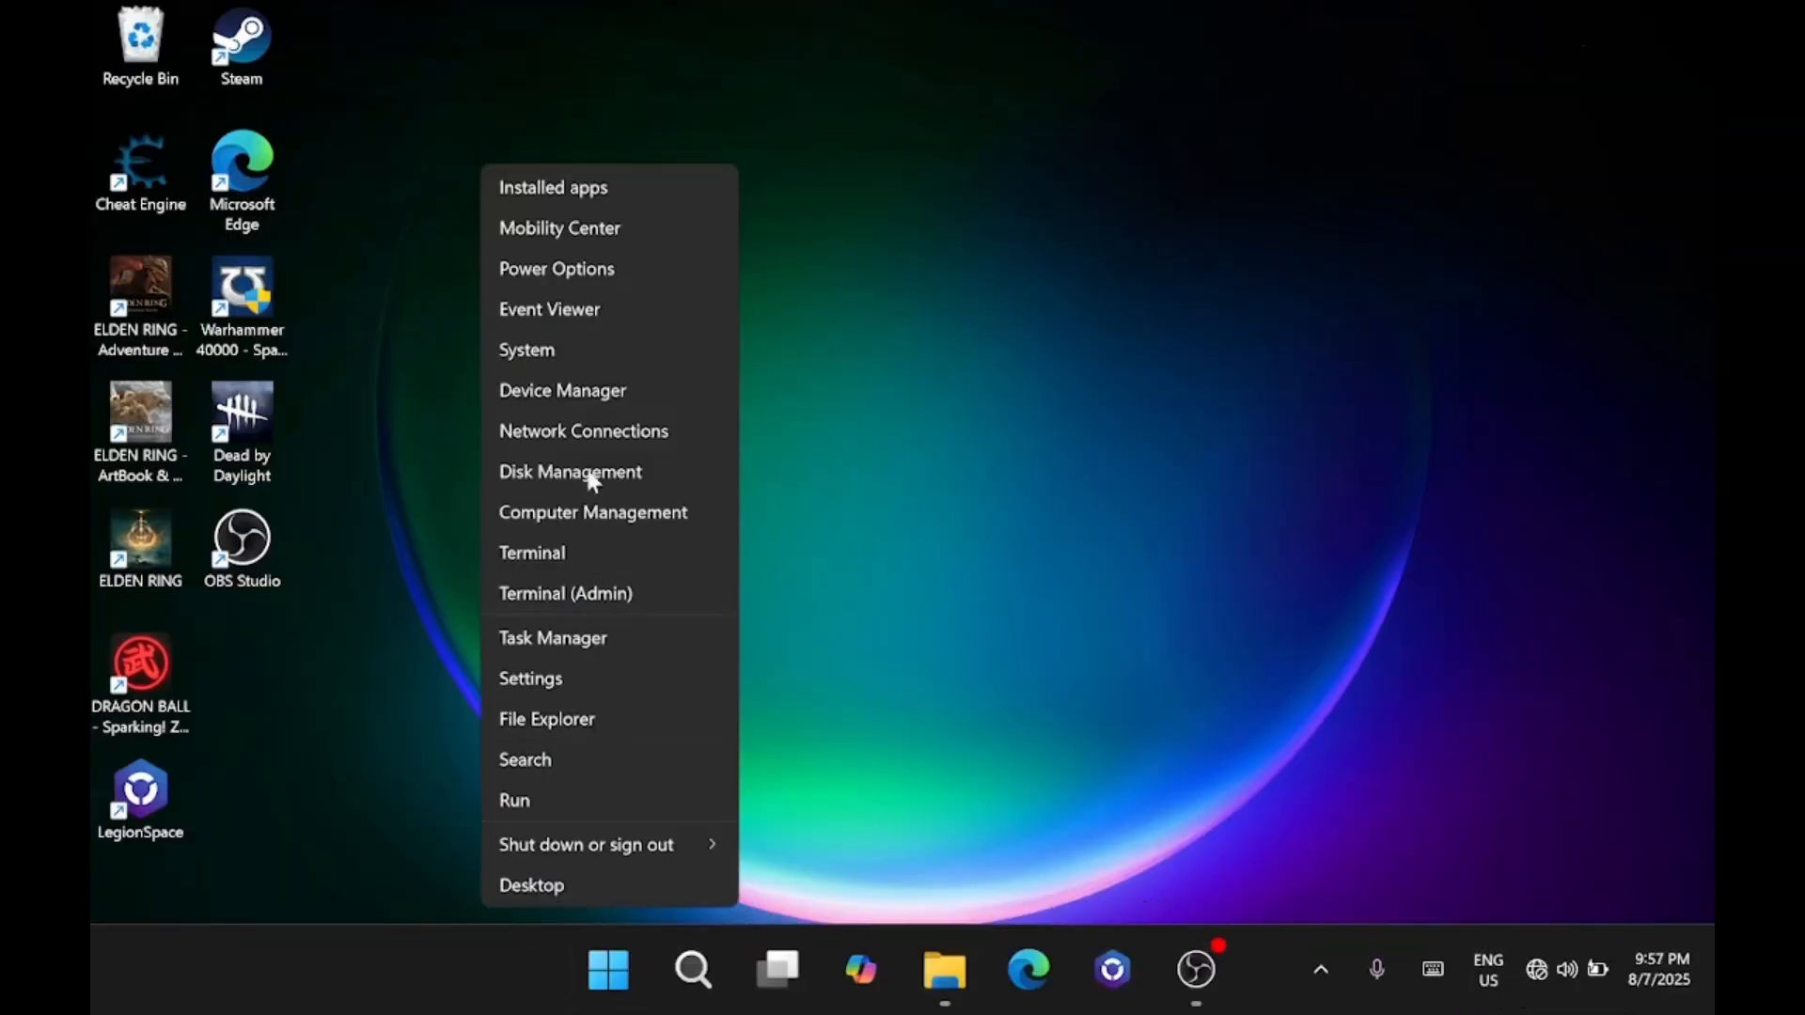
pyautogui.click(560, 393)
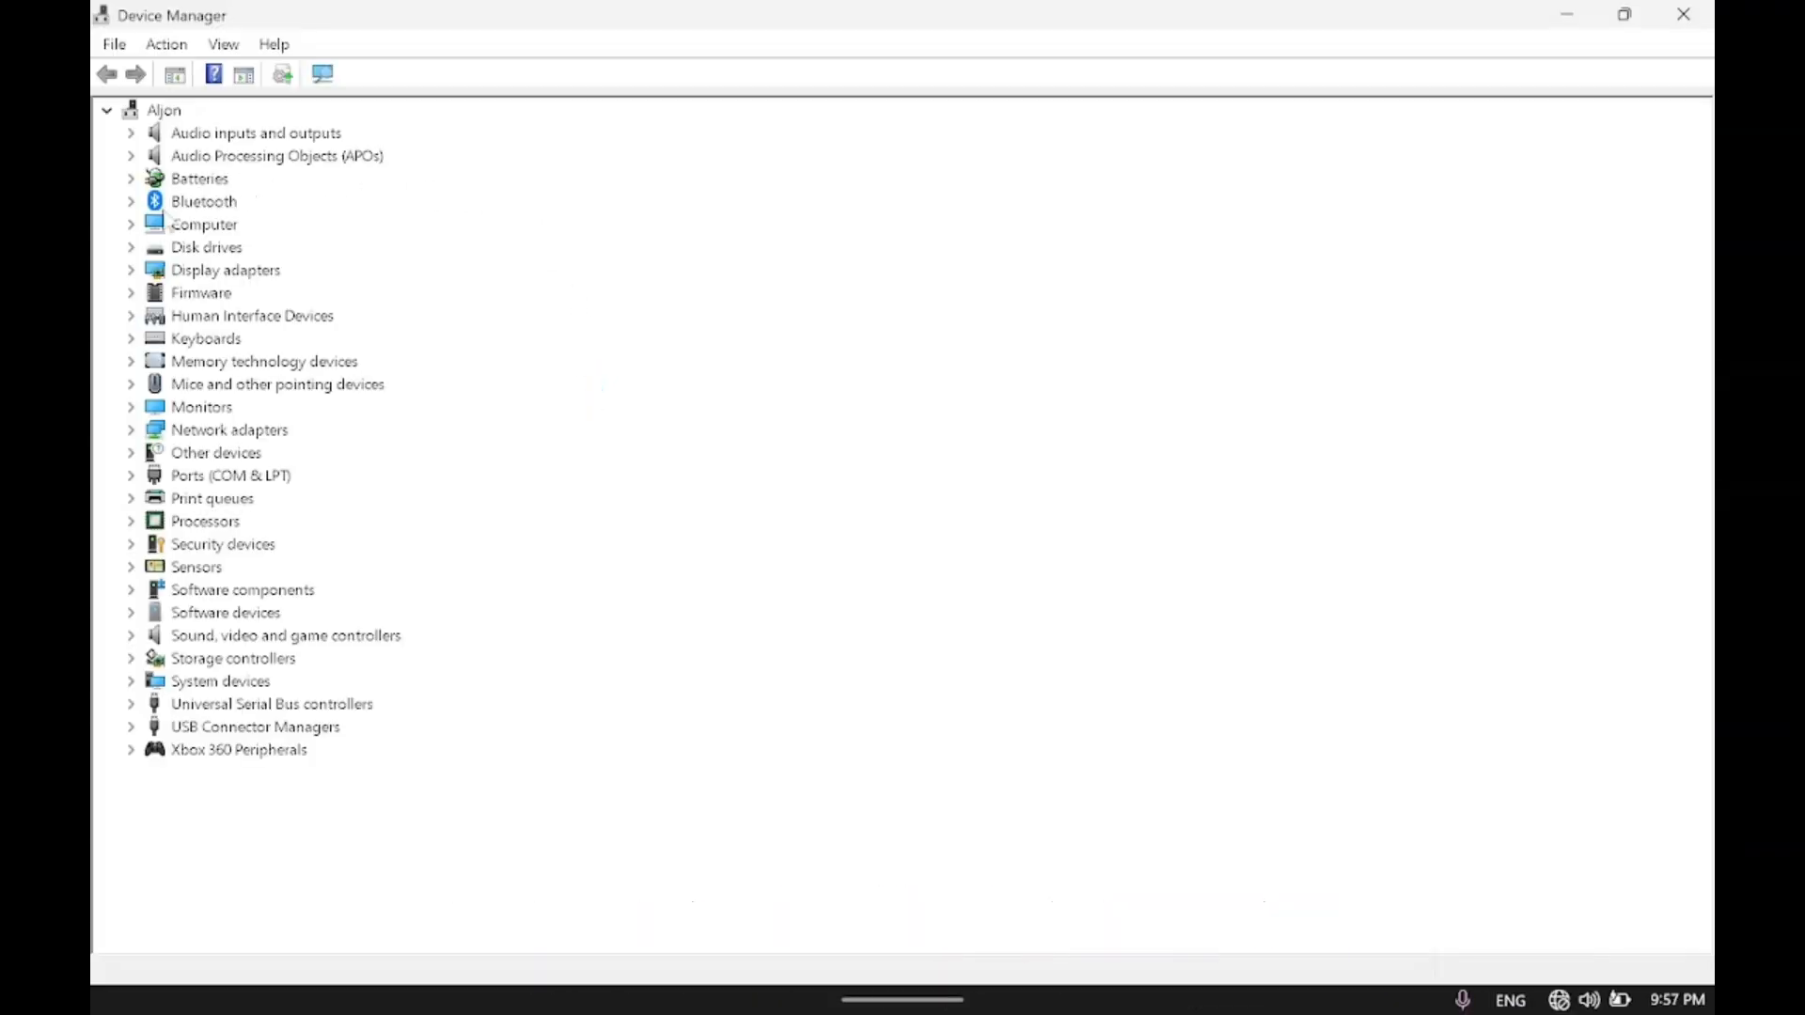
pyautogui.click(131, 224)
pyautogui.click(131, 225)
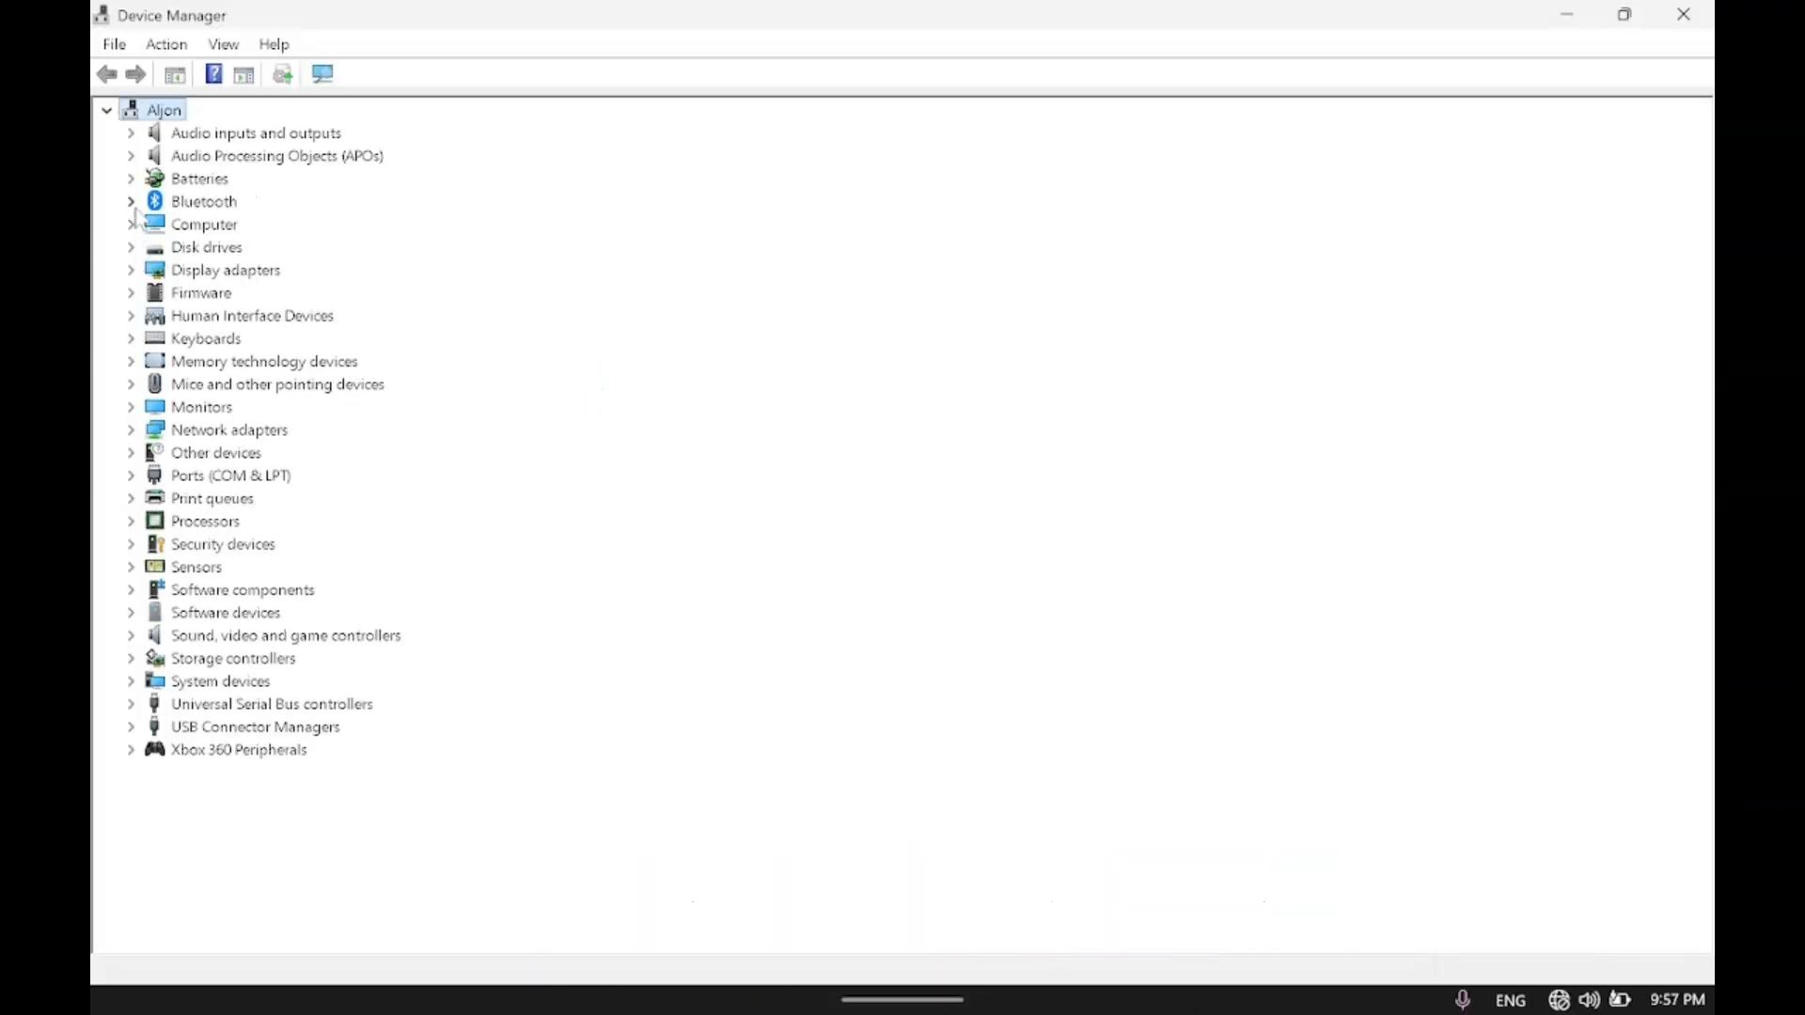
pyautogui.click(131, 269)
pyautogui.click(331, 297)
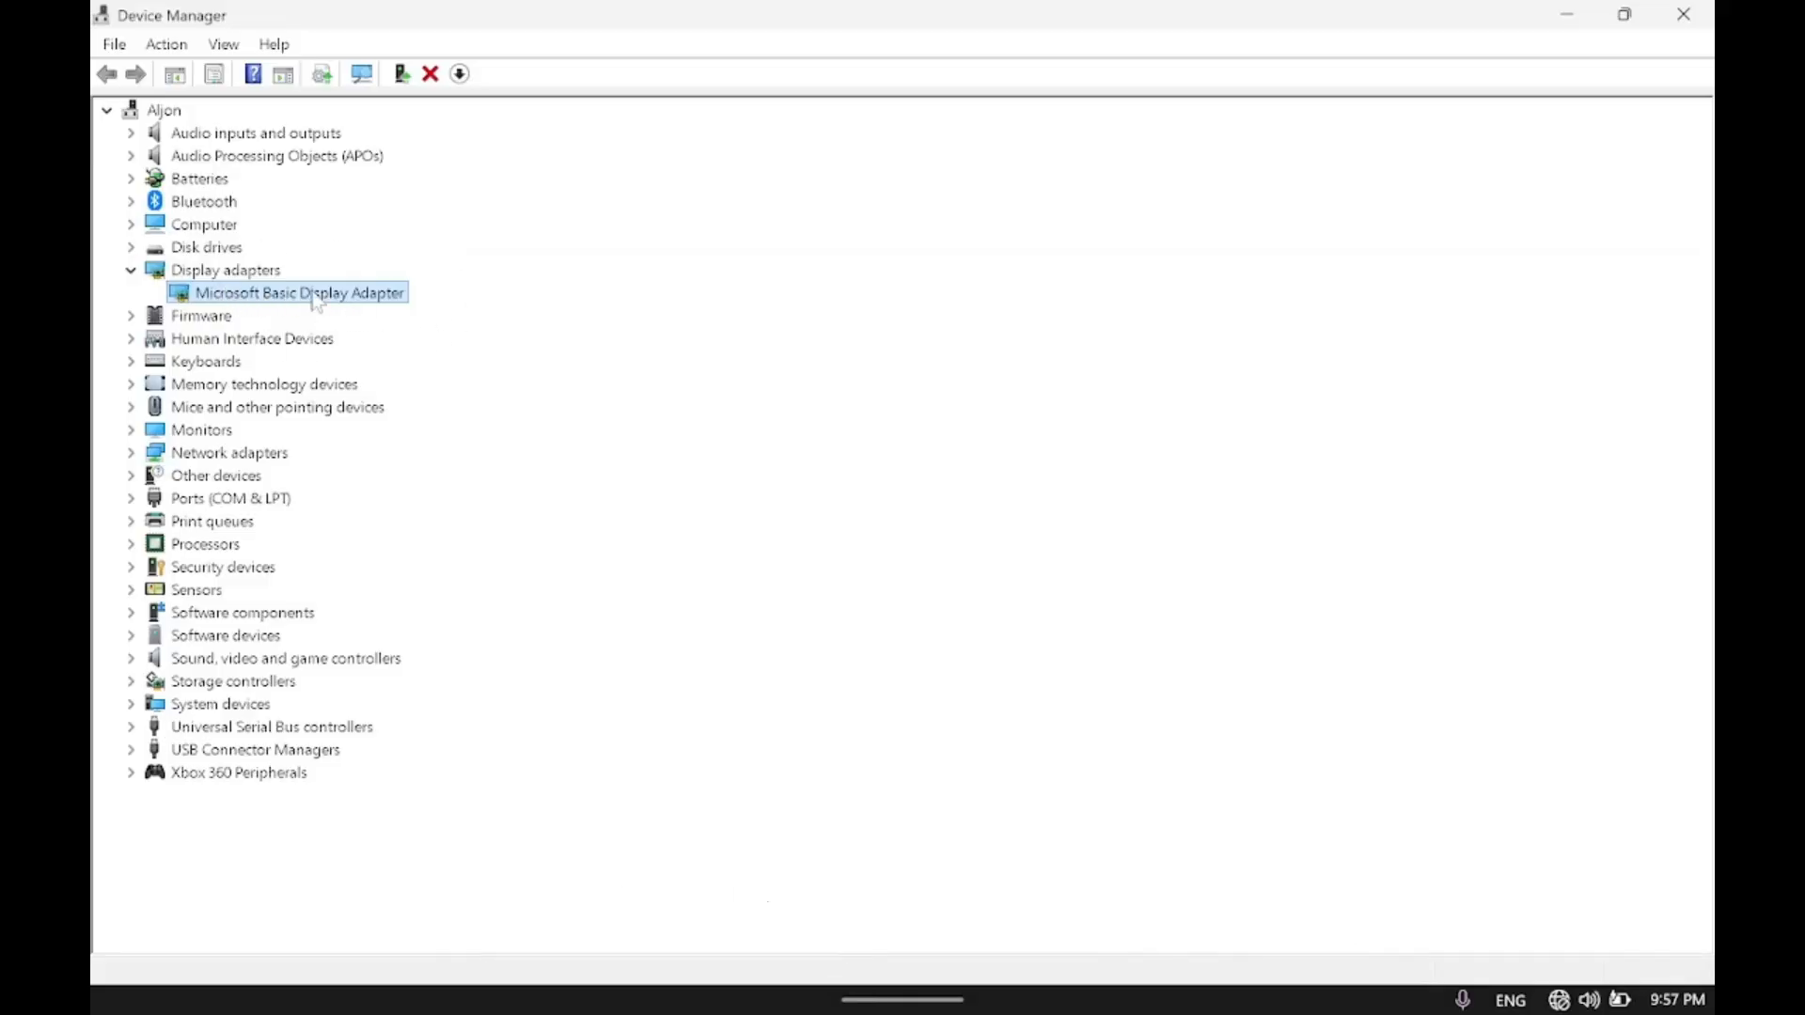
# Start a manual driver update for Microsoft Basic Display Adapter, choosing from available drivers and browsing for a driver file on disk.
pyautogui.rightClick(277, 301)
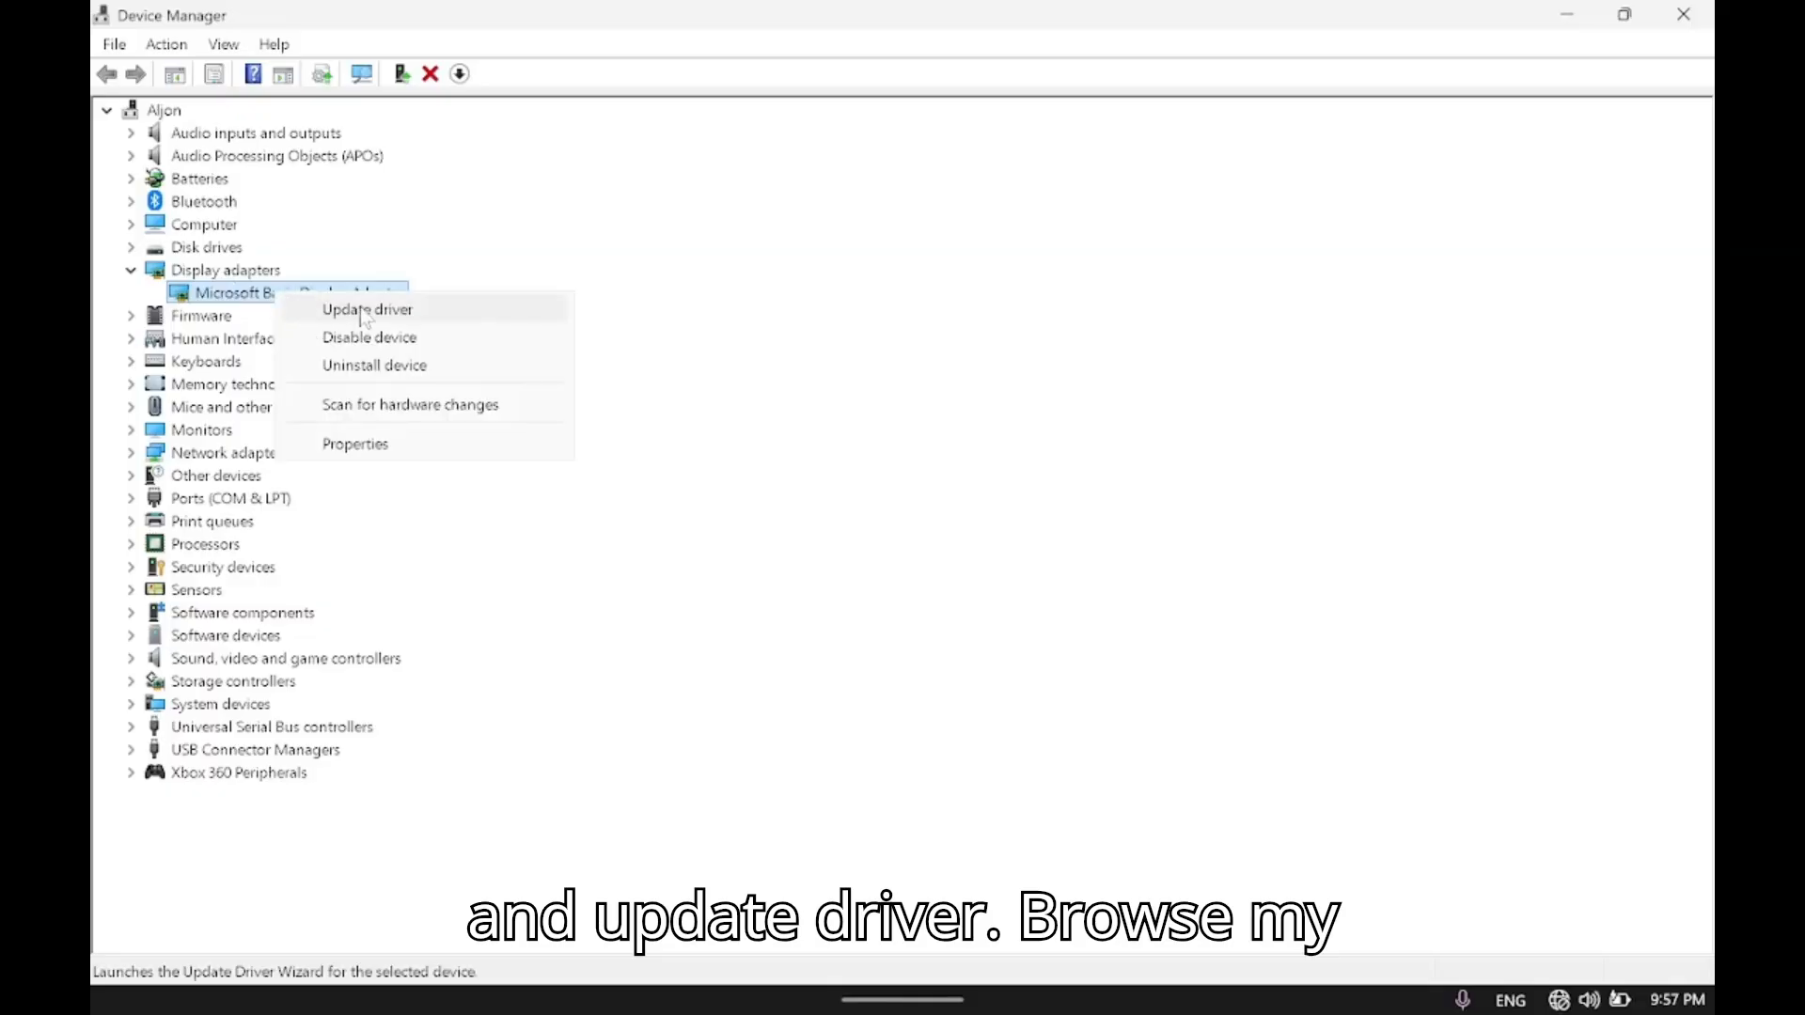
pyautogui.click(407, 313)
pyautogui.click(702, 568)
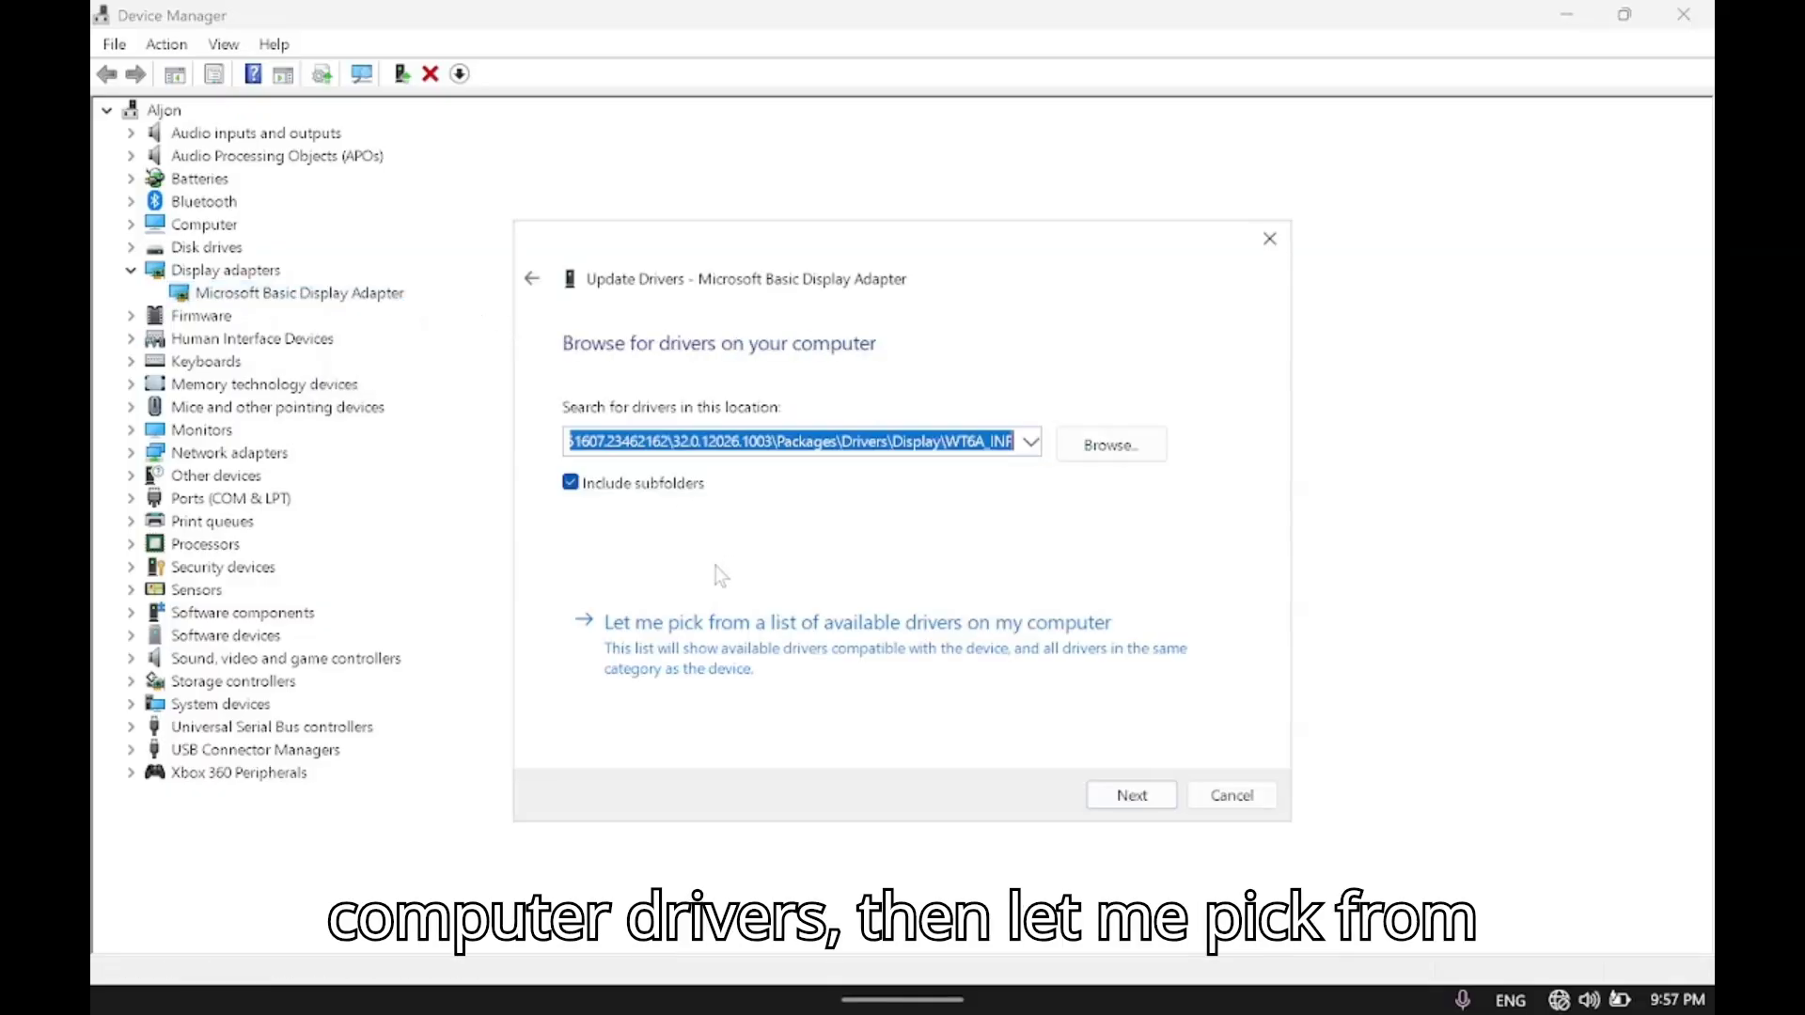
pyautogui.click(987, 658)
pyautogui.click(1184, 700)
pyautogui.click(1109, 650)
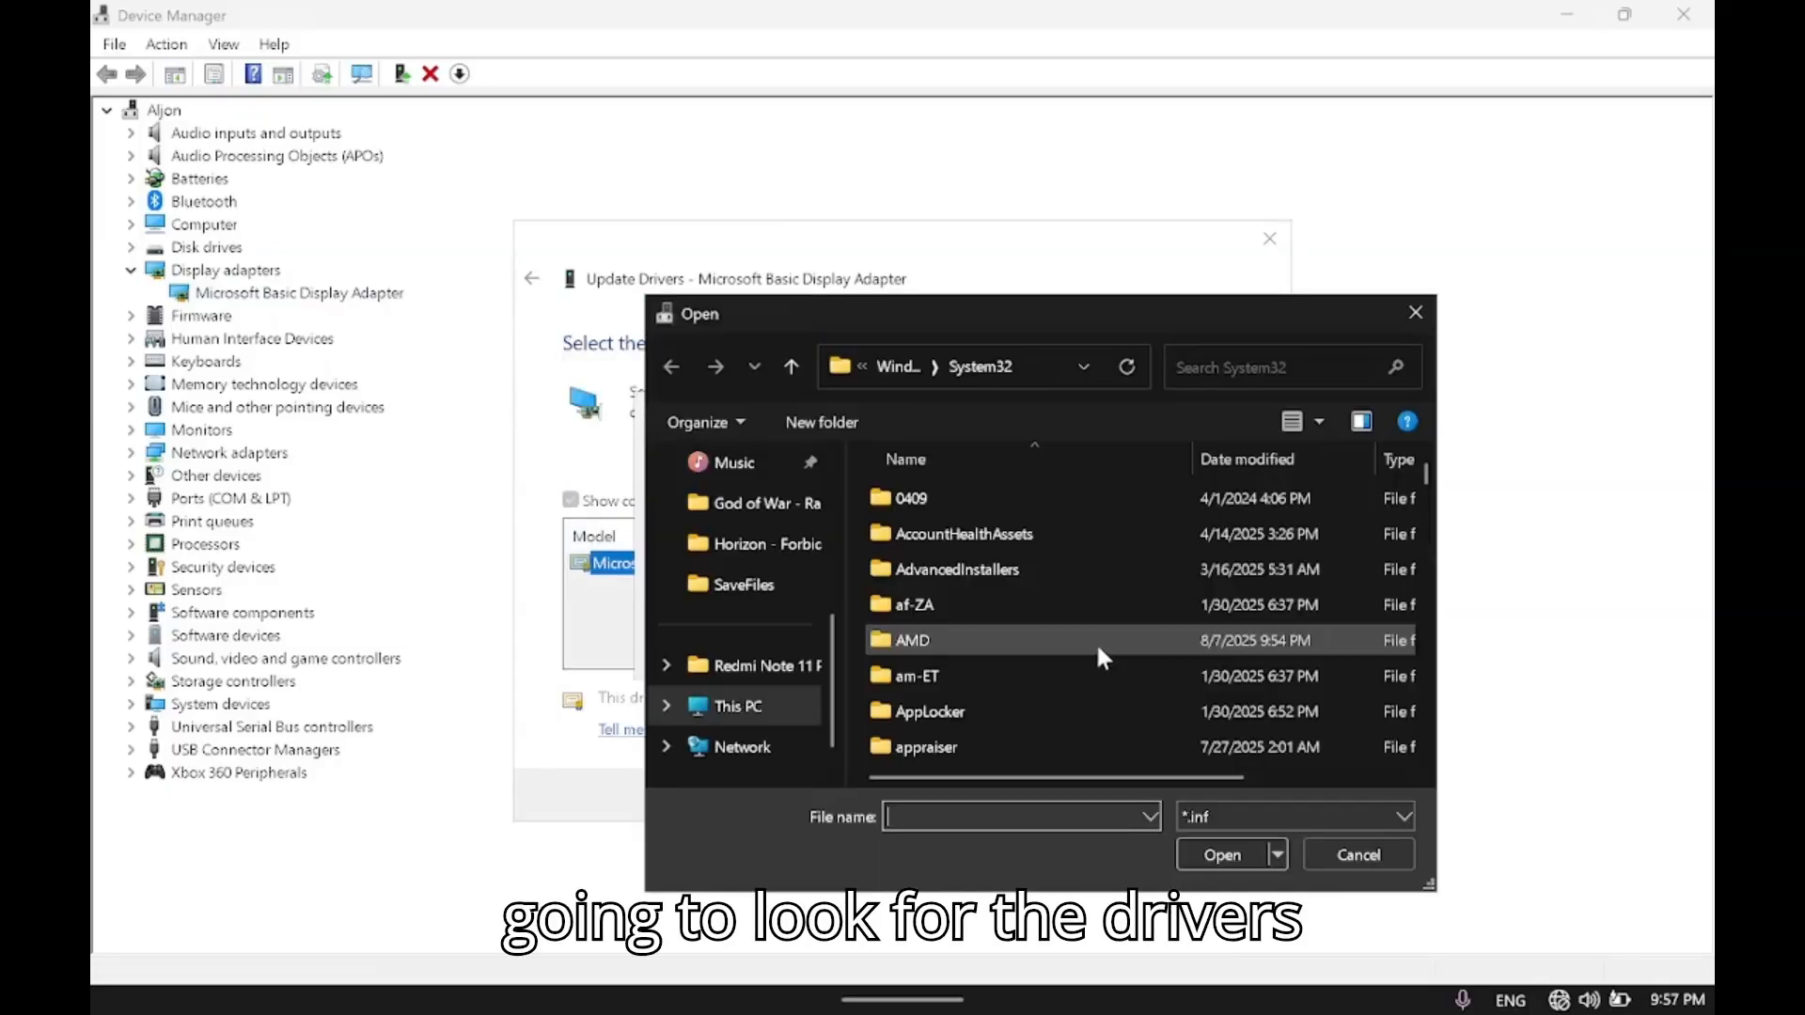
# Browse to the WT6A_INF folder under Packages\Drivers\Display in the extracted AMD driver folder in C:\DRIVERS.
pyautogui.moveTo(982, 310); pyautogui.dragTo(909, 75)
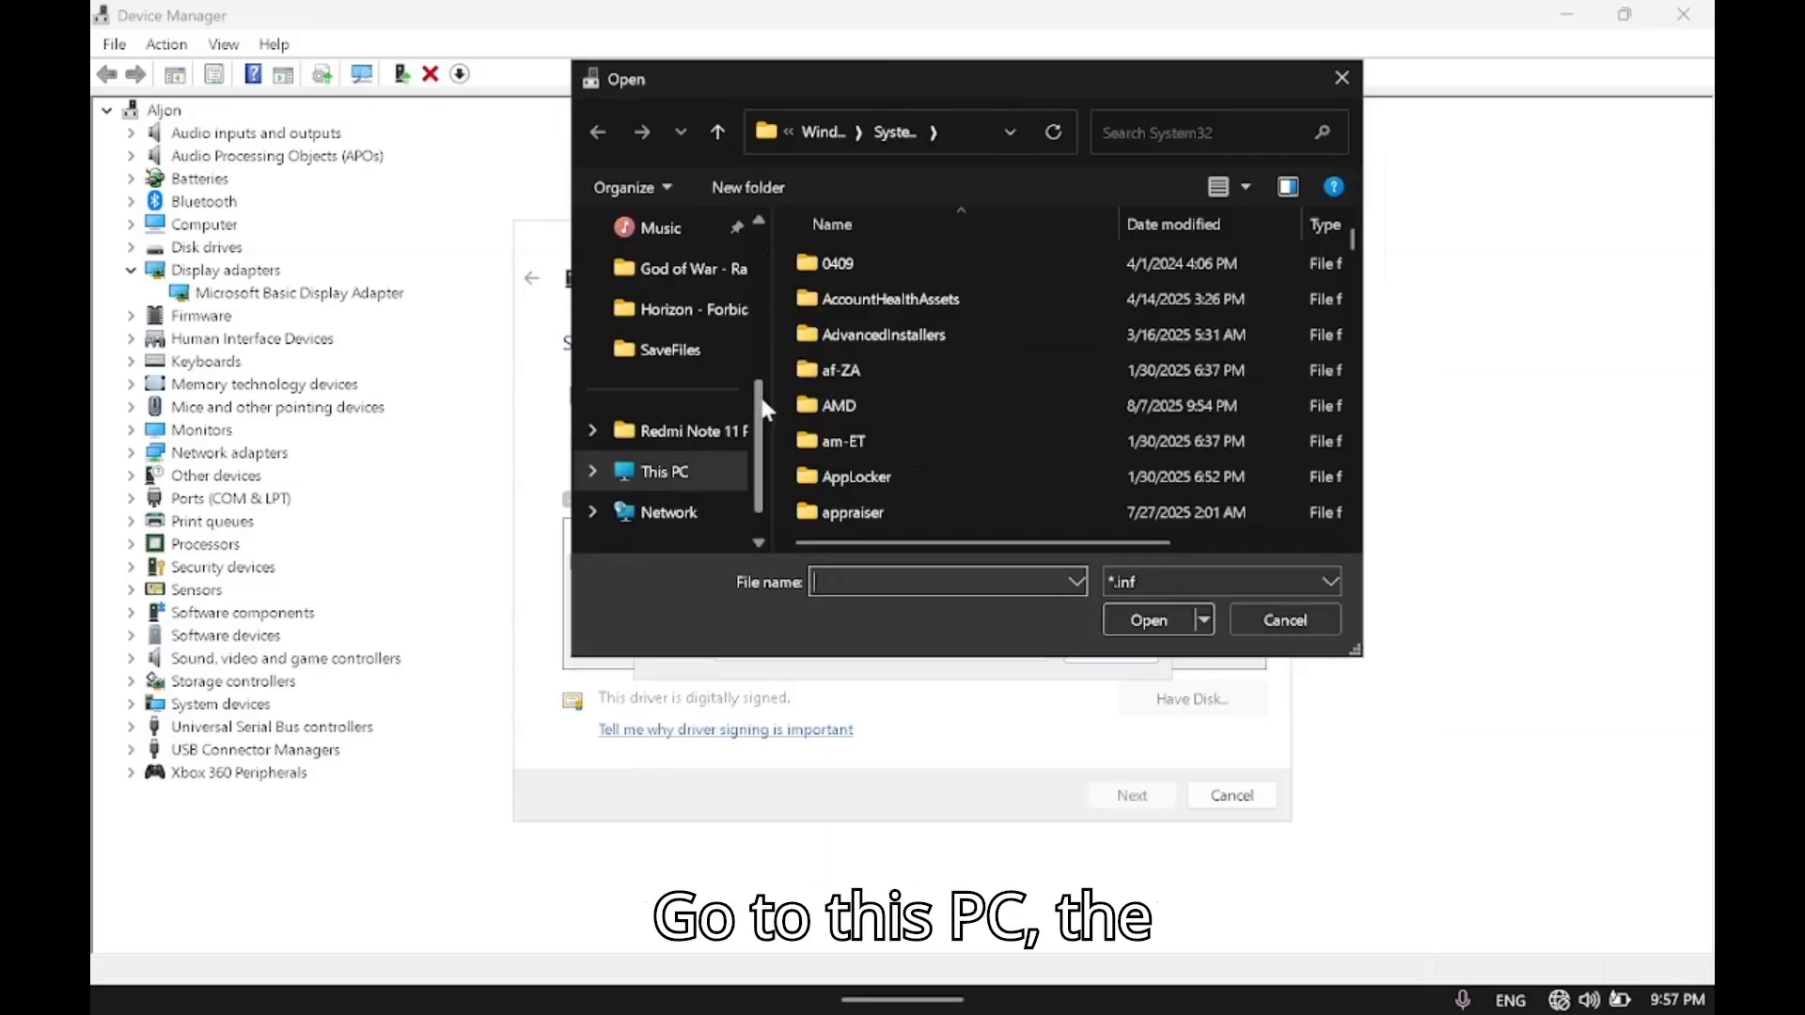
pyautogui.click(658, 471)
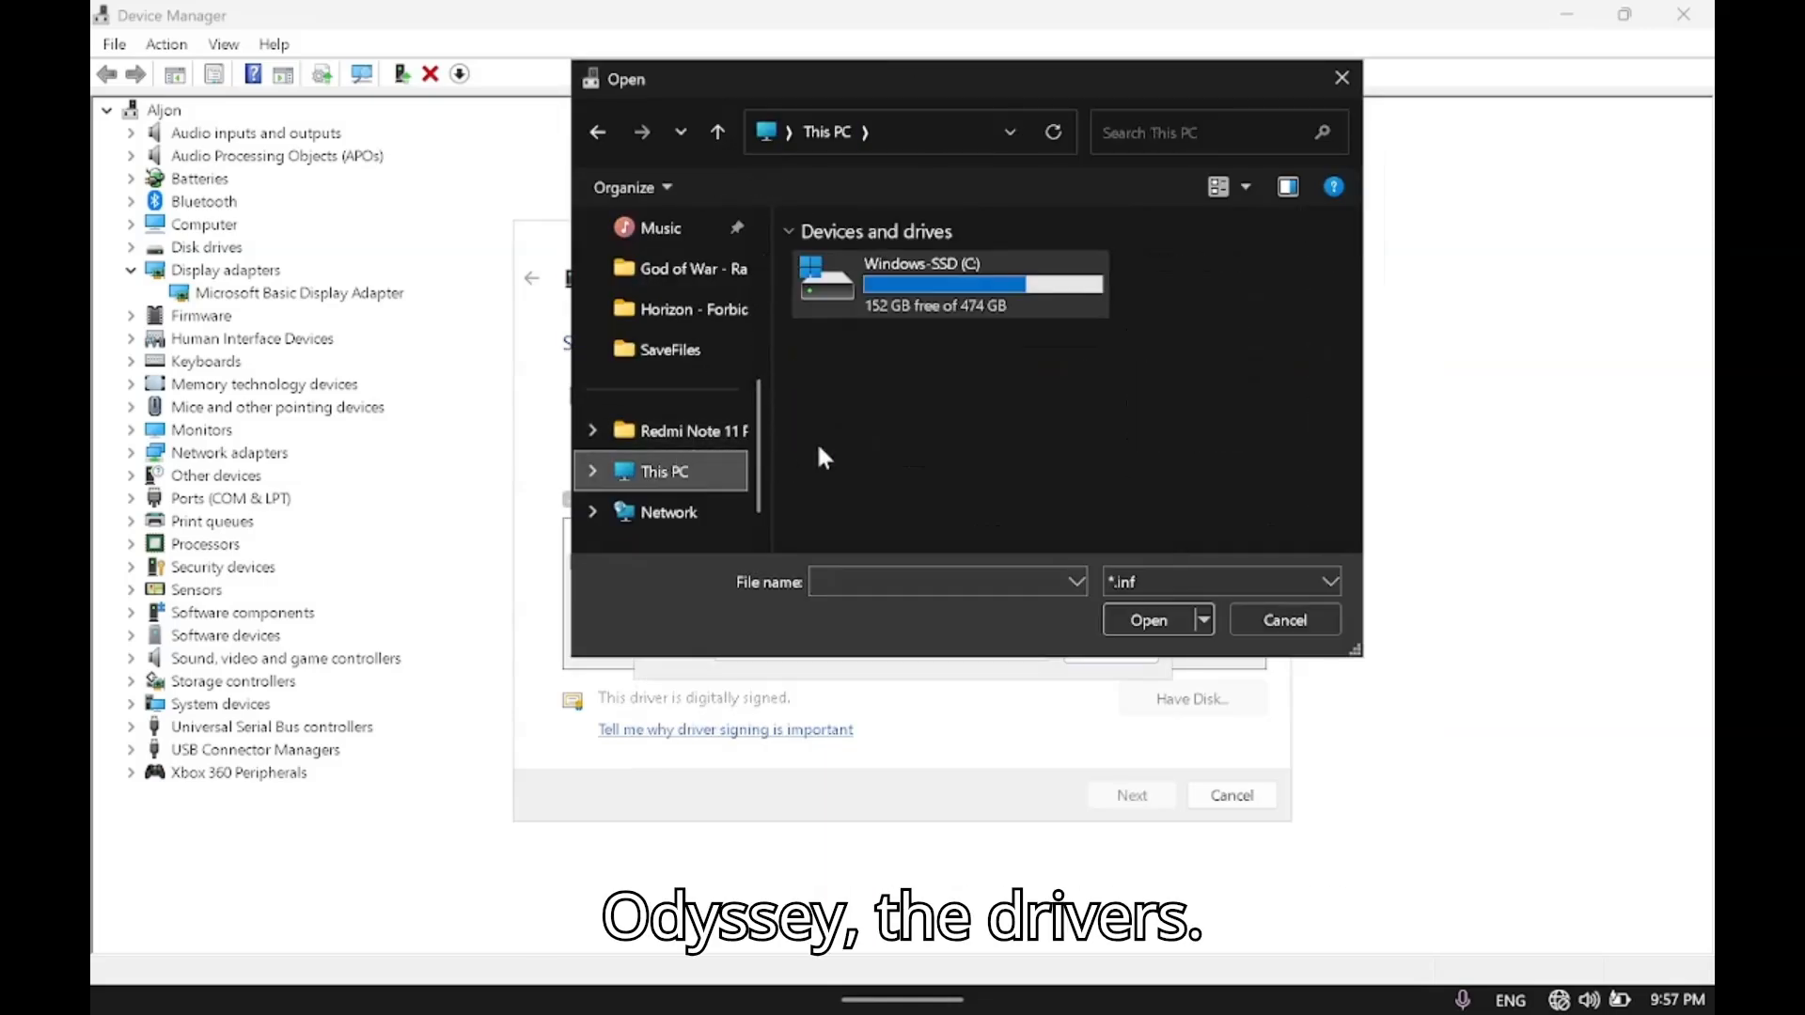
pyautogui.doubleClick(874, 287)
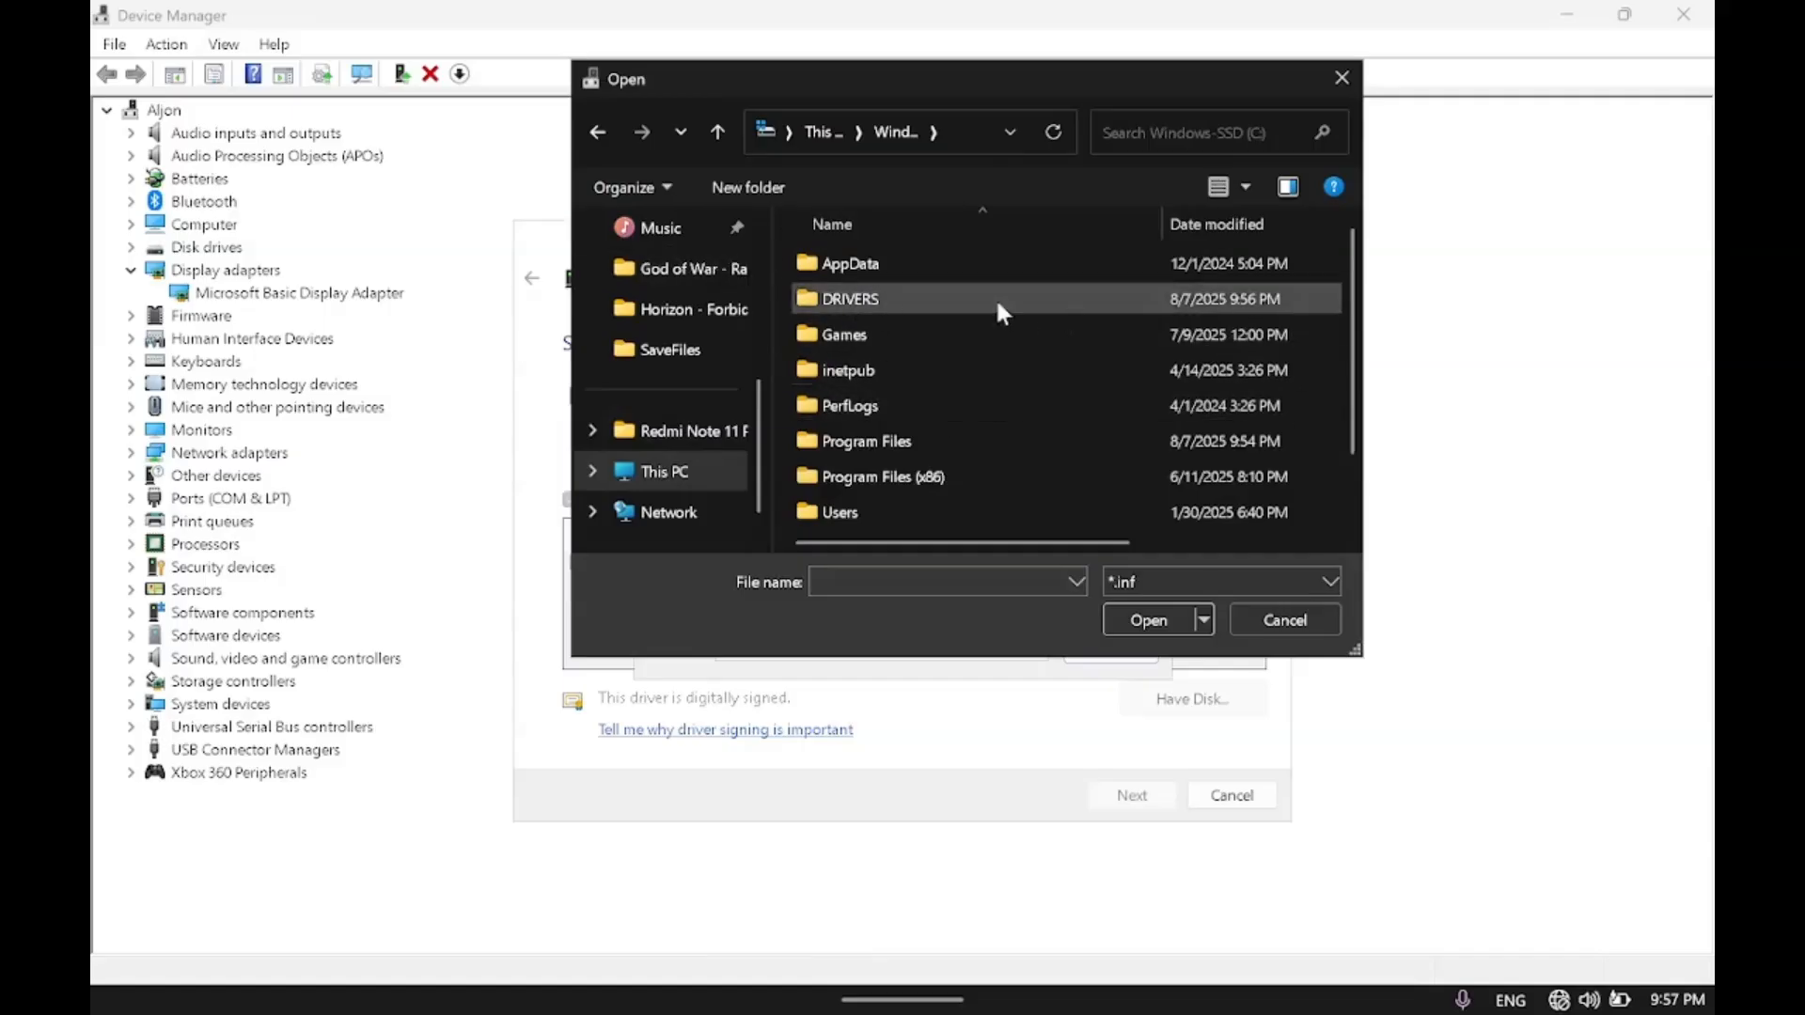
pyautogui.doubleClick(889, 299)
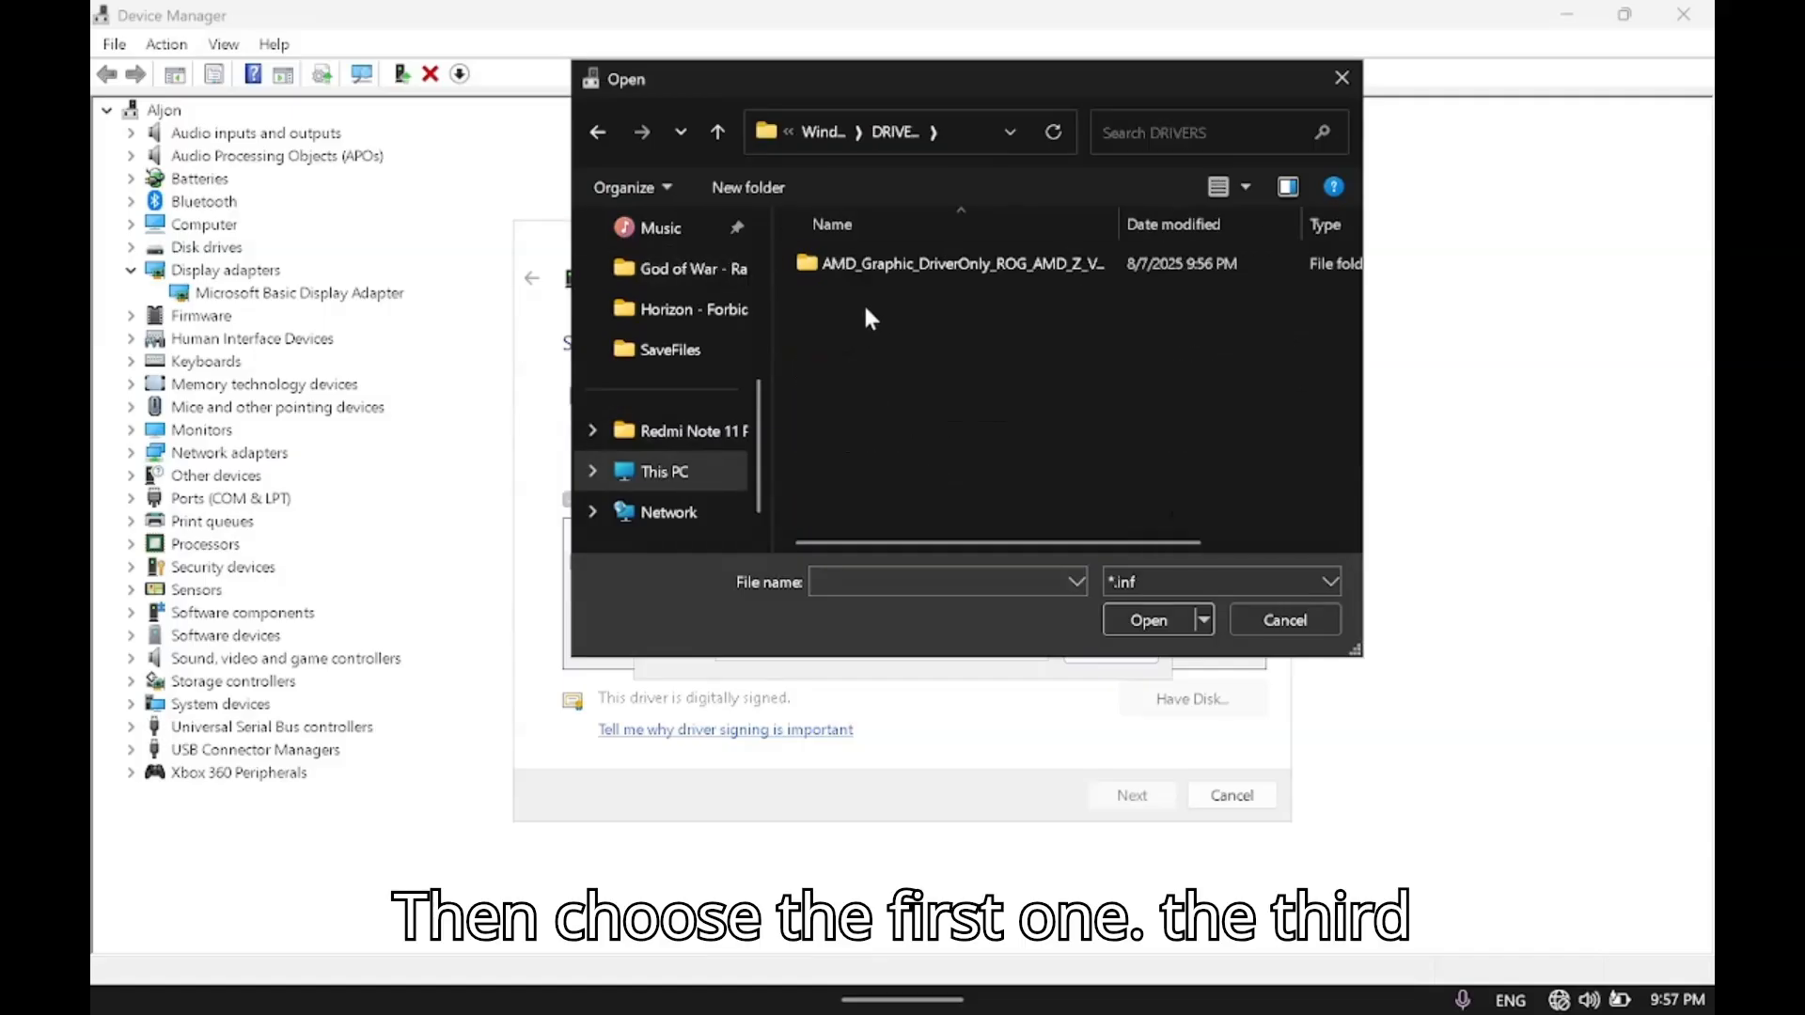
pyautogui.doubleClick(969, 262)
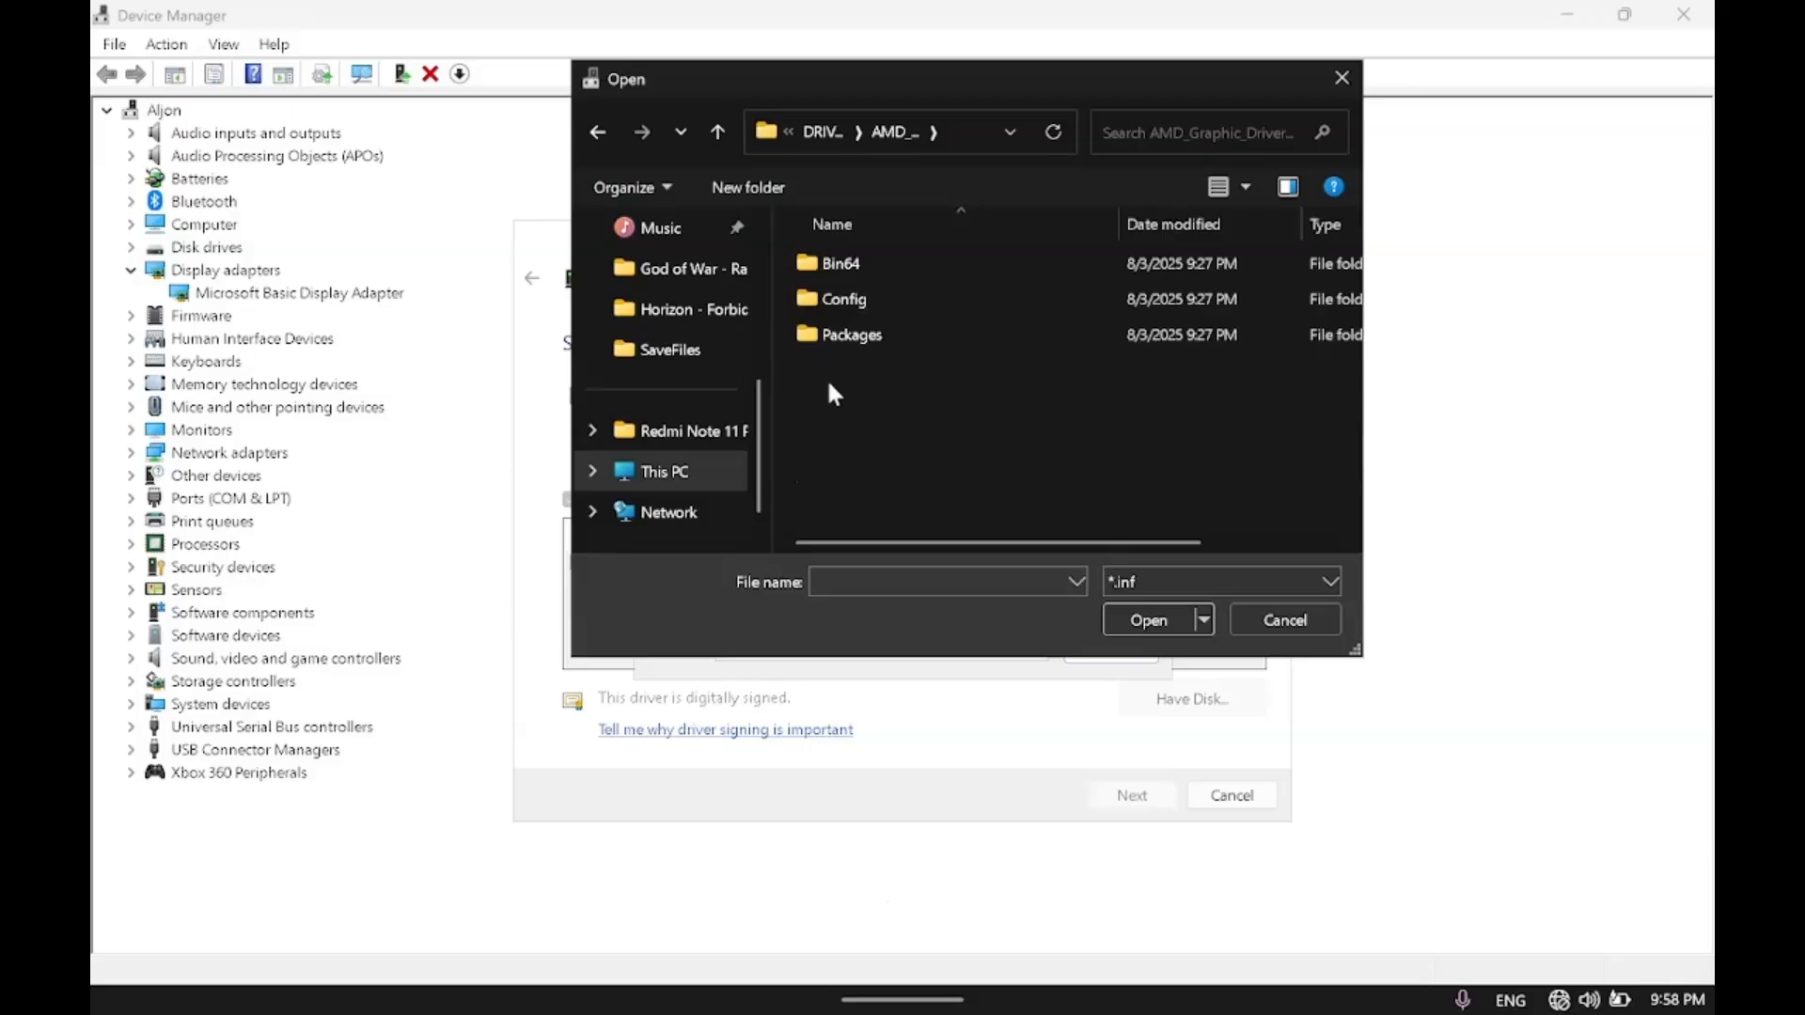
pyautogui.doubleClick(869, 335)
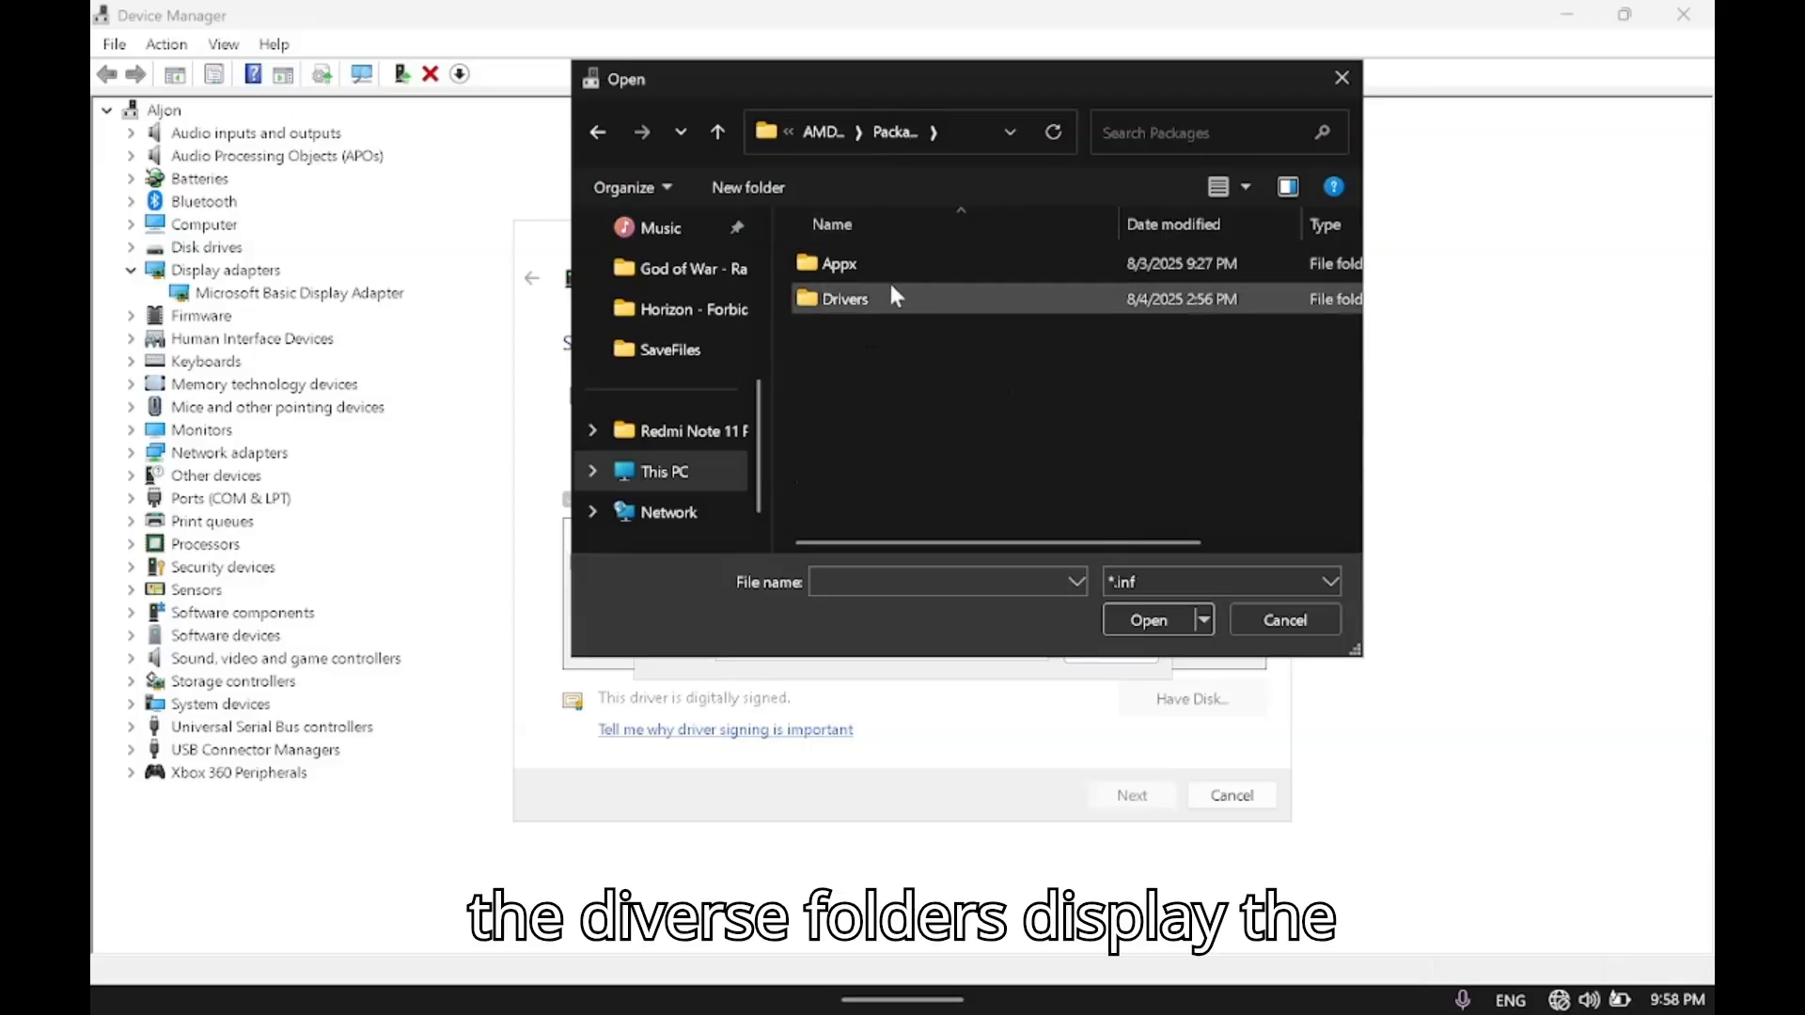
pyautogui.doubleClick(860, 299)
pyautogui.doubleClick(894, 300)
pyautogui.doubleClick(879, 266)
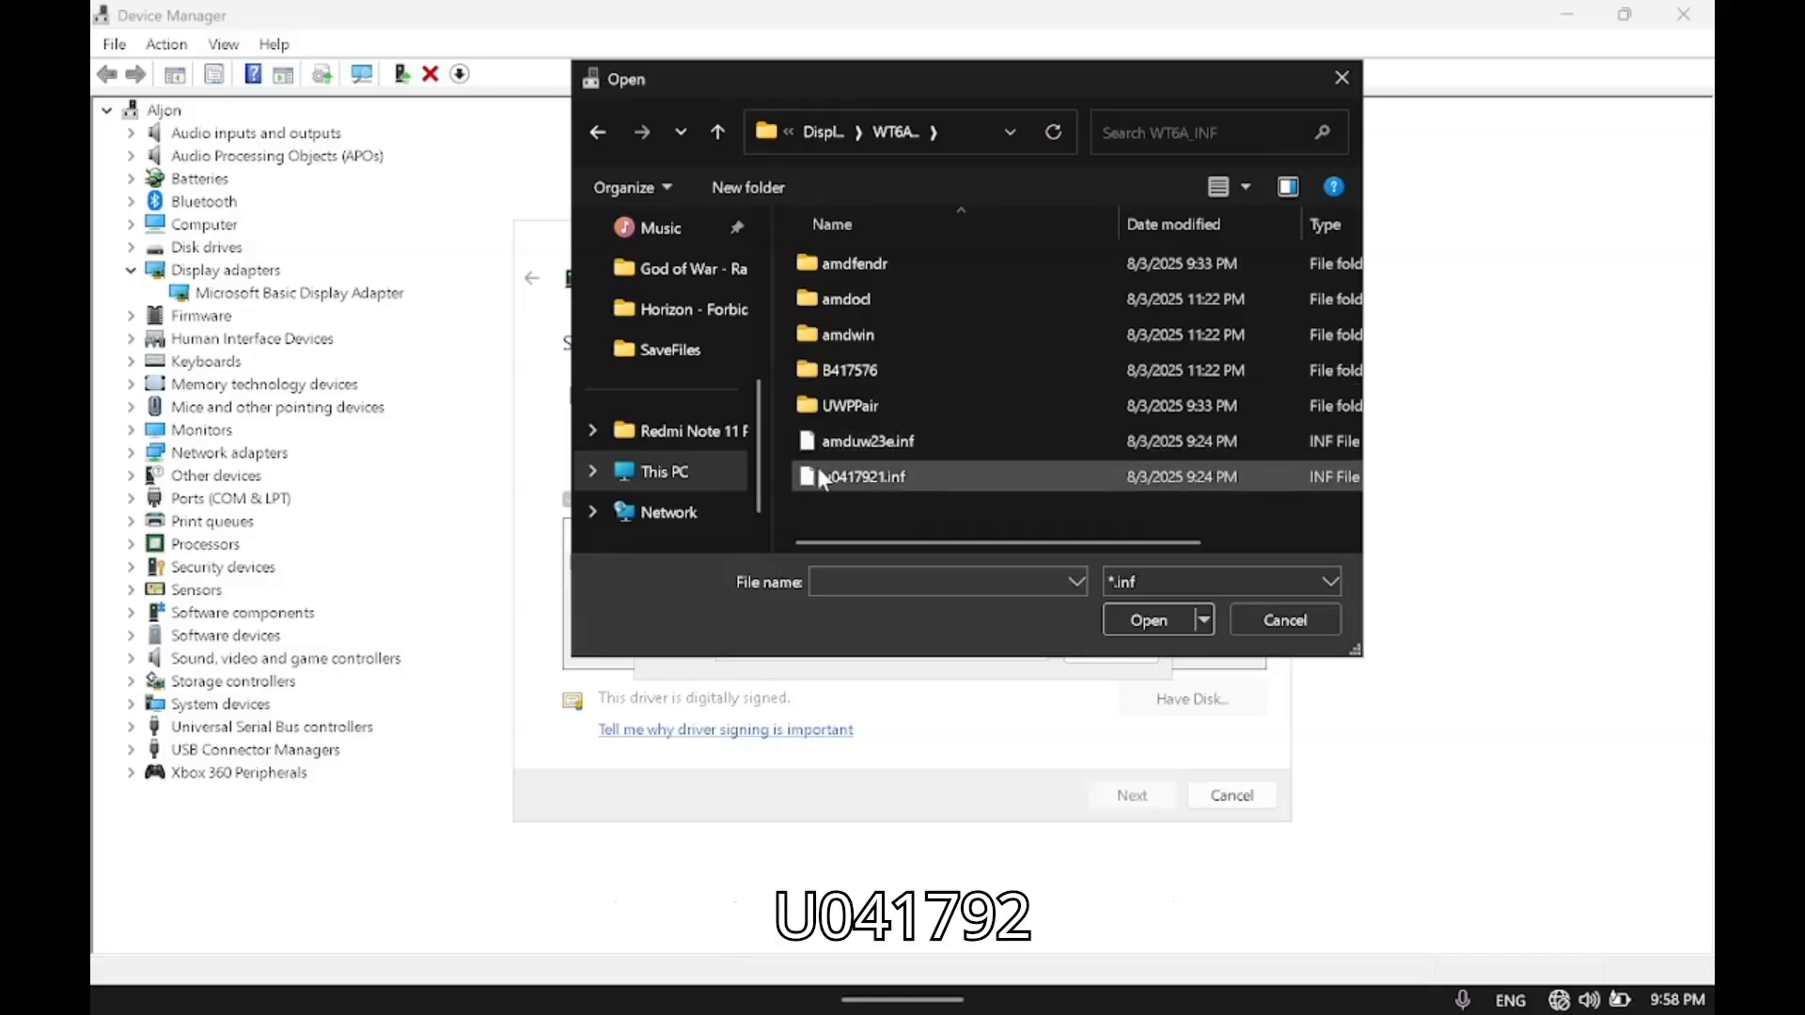
# Load u0417921.inf as the driver file and accept it as the Install From Disk source.
pyautogui.click(893, 470)
pyautogui.moveTo(856, 543)
pyautogui.mouseDown()
pyautogui.moveTo(1030, 543)
pyautogui.moveTo(855, 542)
pyautogui.mouseUp()
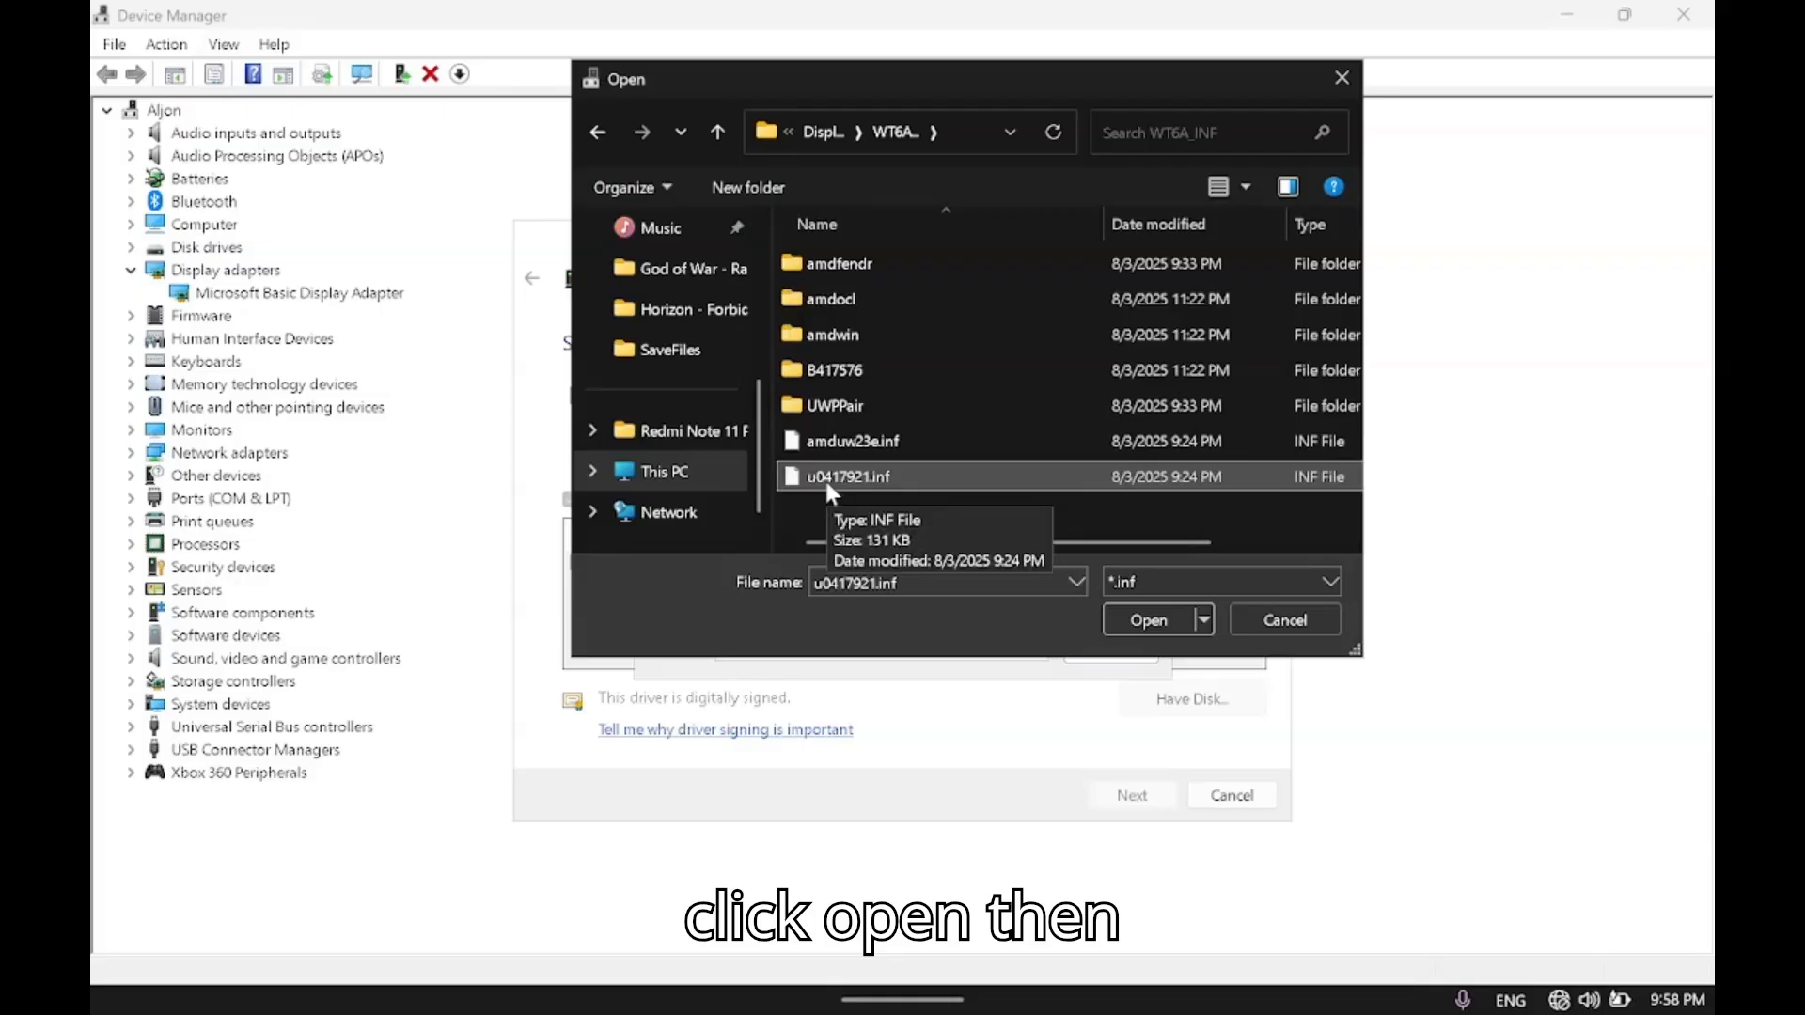
pyautogui.click(1147, 620)
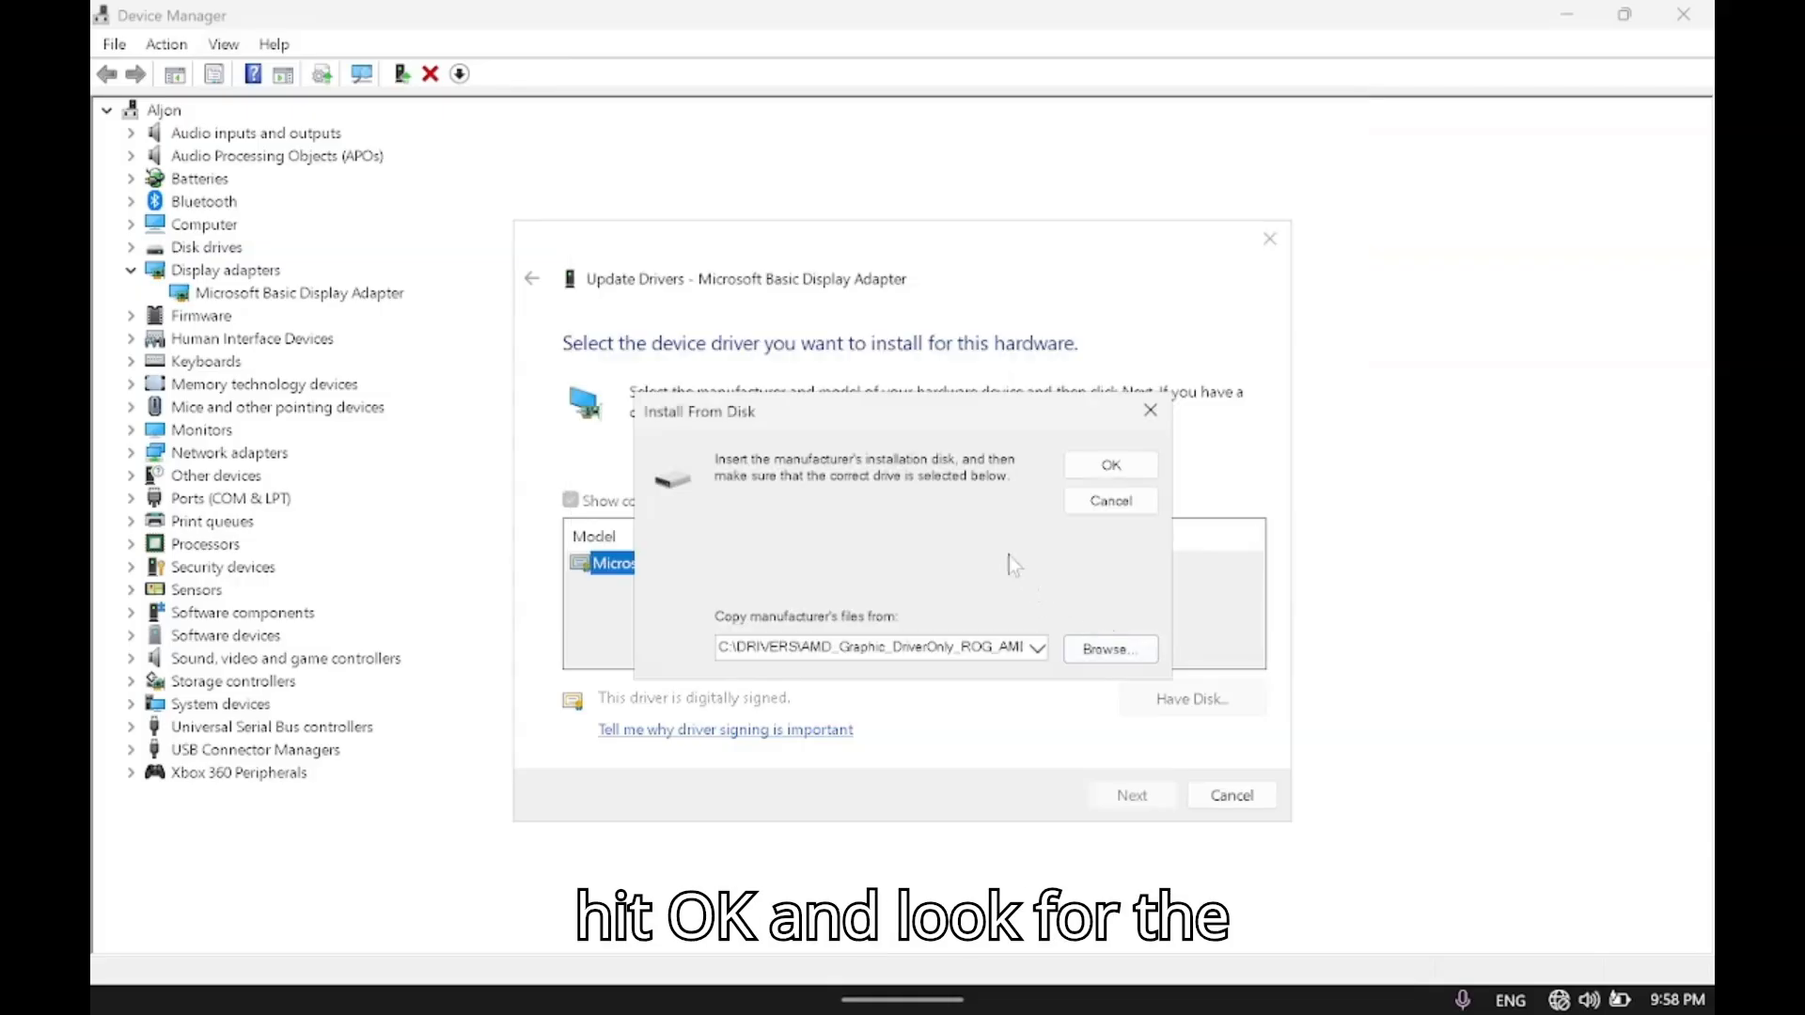
pyautogui.click(1102, 467)
# Choose the AMD Radeon Graphics model from the driver list and install it for the display adapter.
pyautogui.click(809, 586)
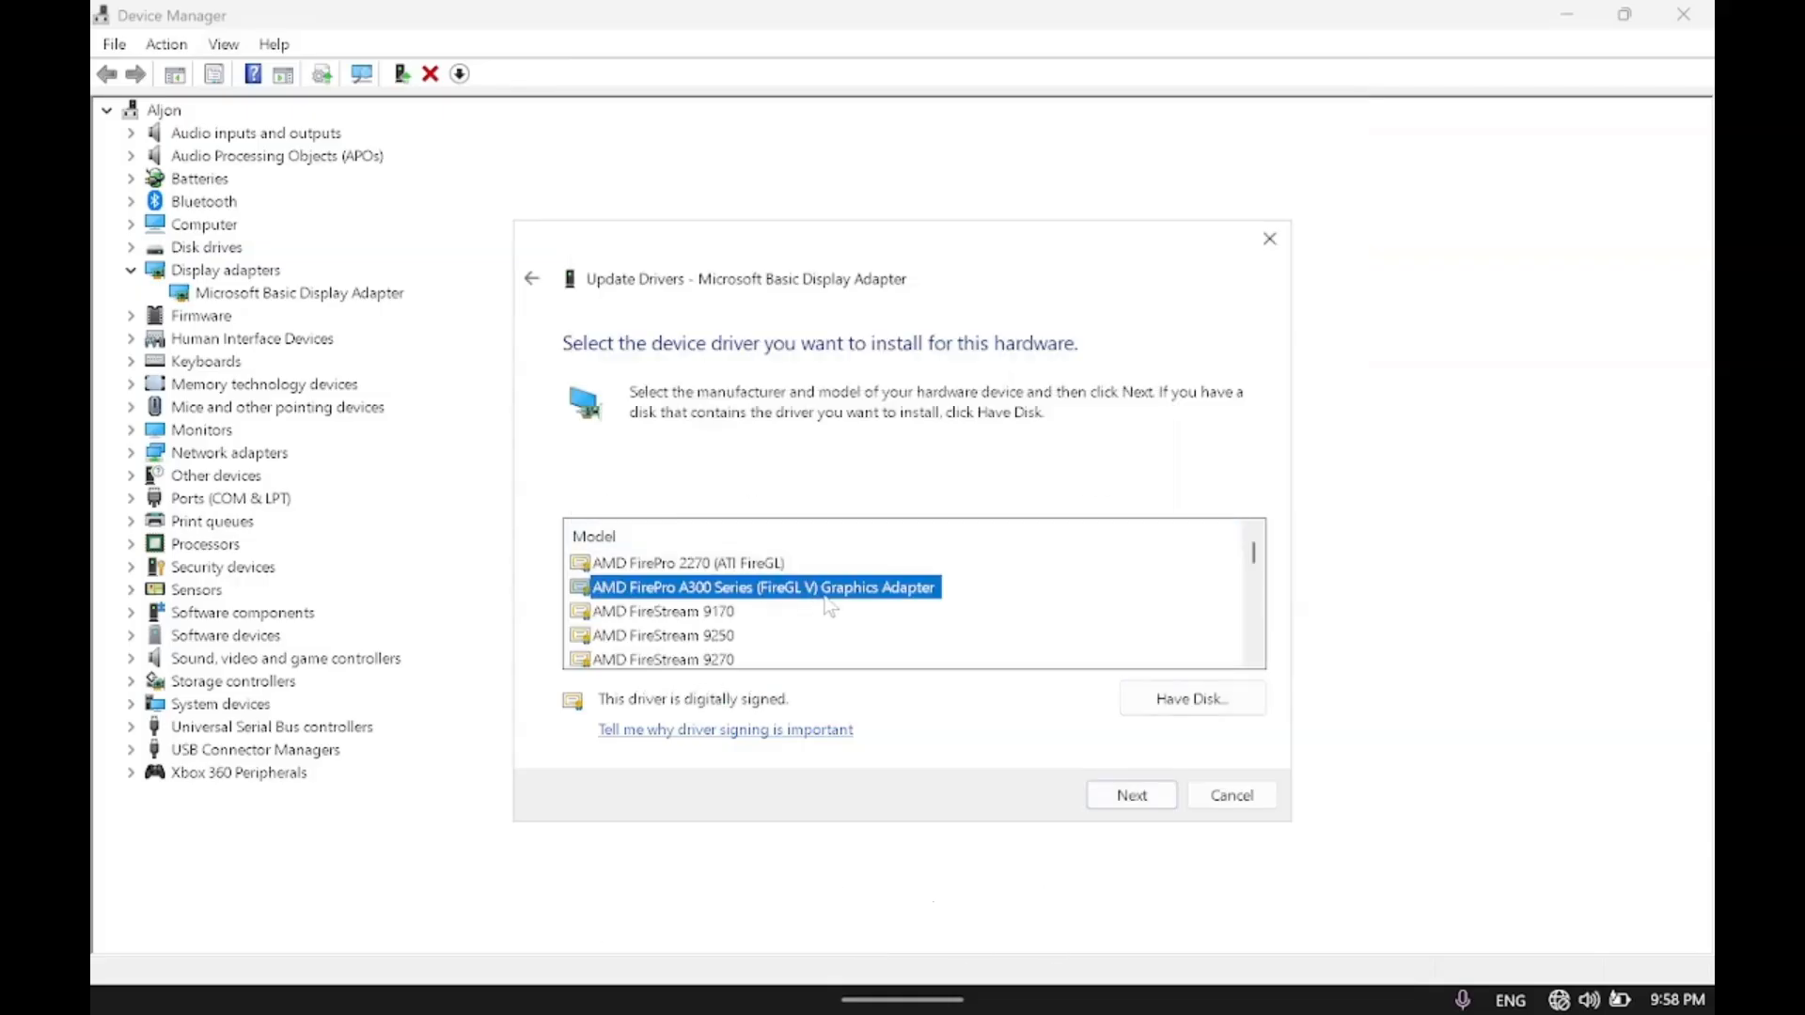
pyautogui.scroll(-2, 827, 605)
pyautogui.scroll(-3, 818, 607)
pyautogui.click(745, 637)
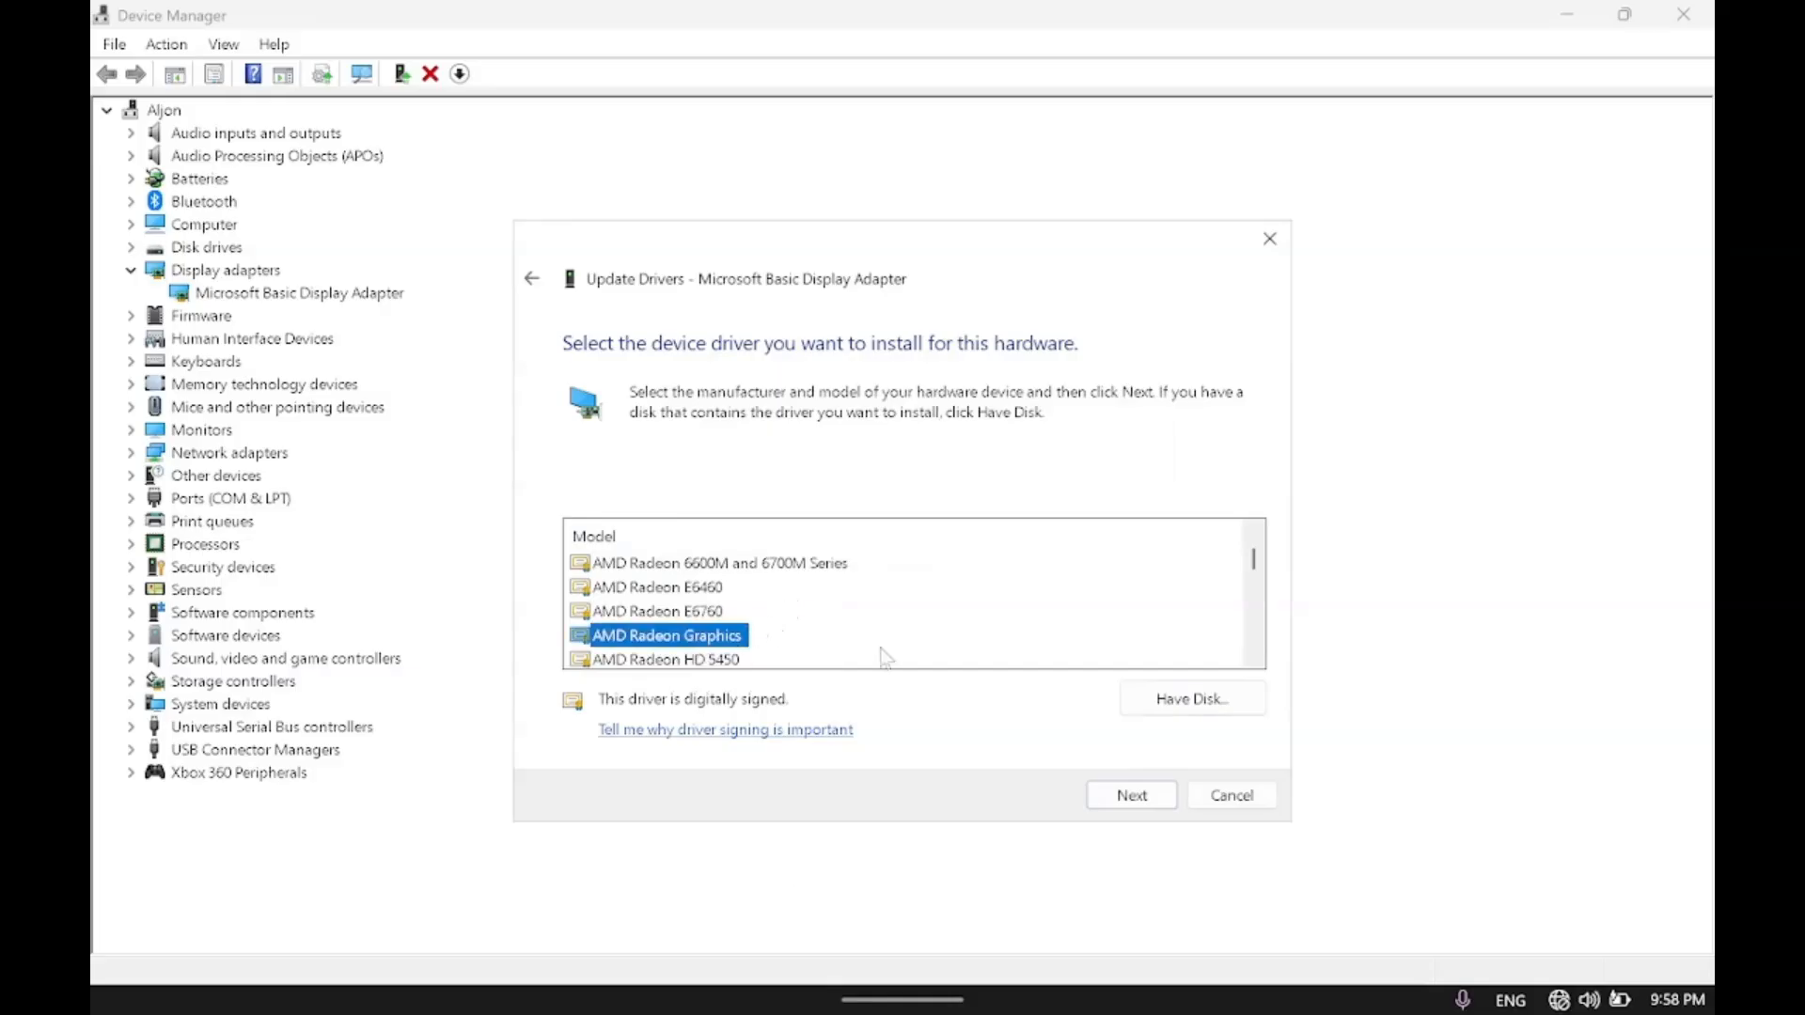
pyautogui.click(1132, 795)
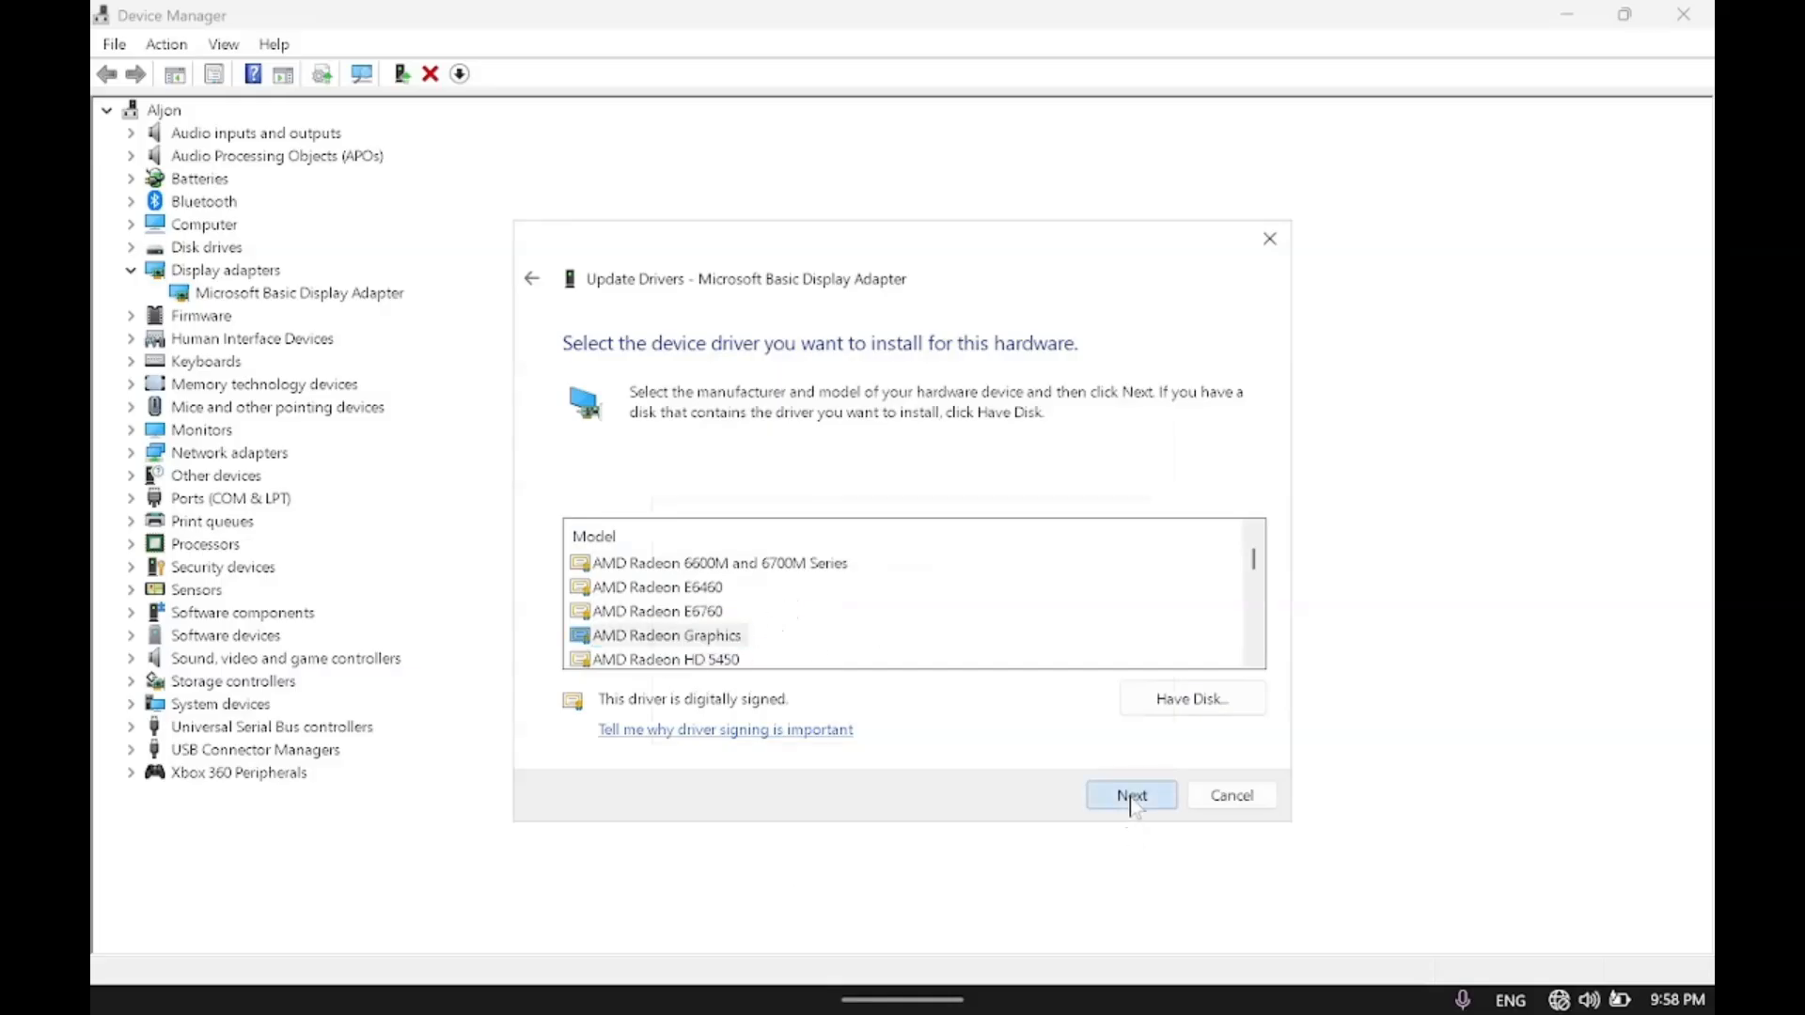
pyautogui.click(995, 714)
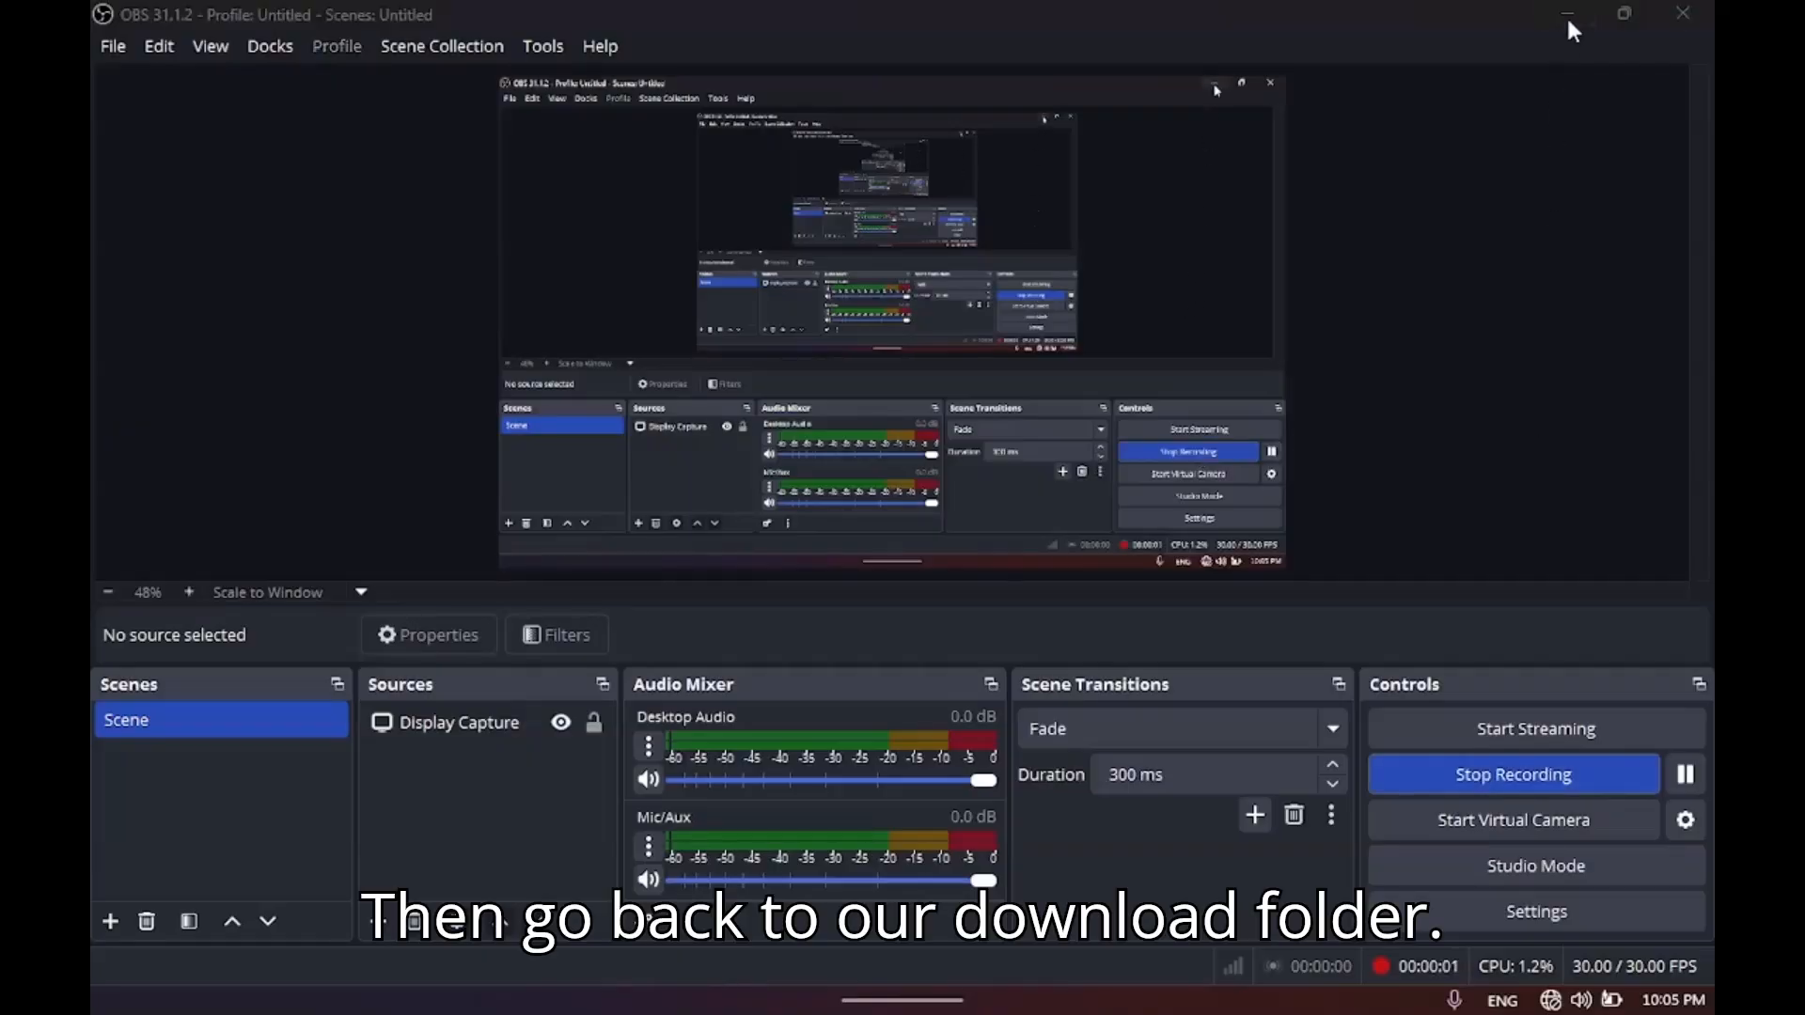
# Minimize OBS and launch the AMD_Graphic_DriverOnly_ROG_AMD_Z_V32.0.21013.11001_44576 installer from the Downloads folder.
pyautogui.click(1568, 17)
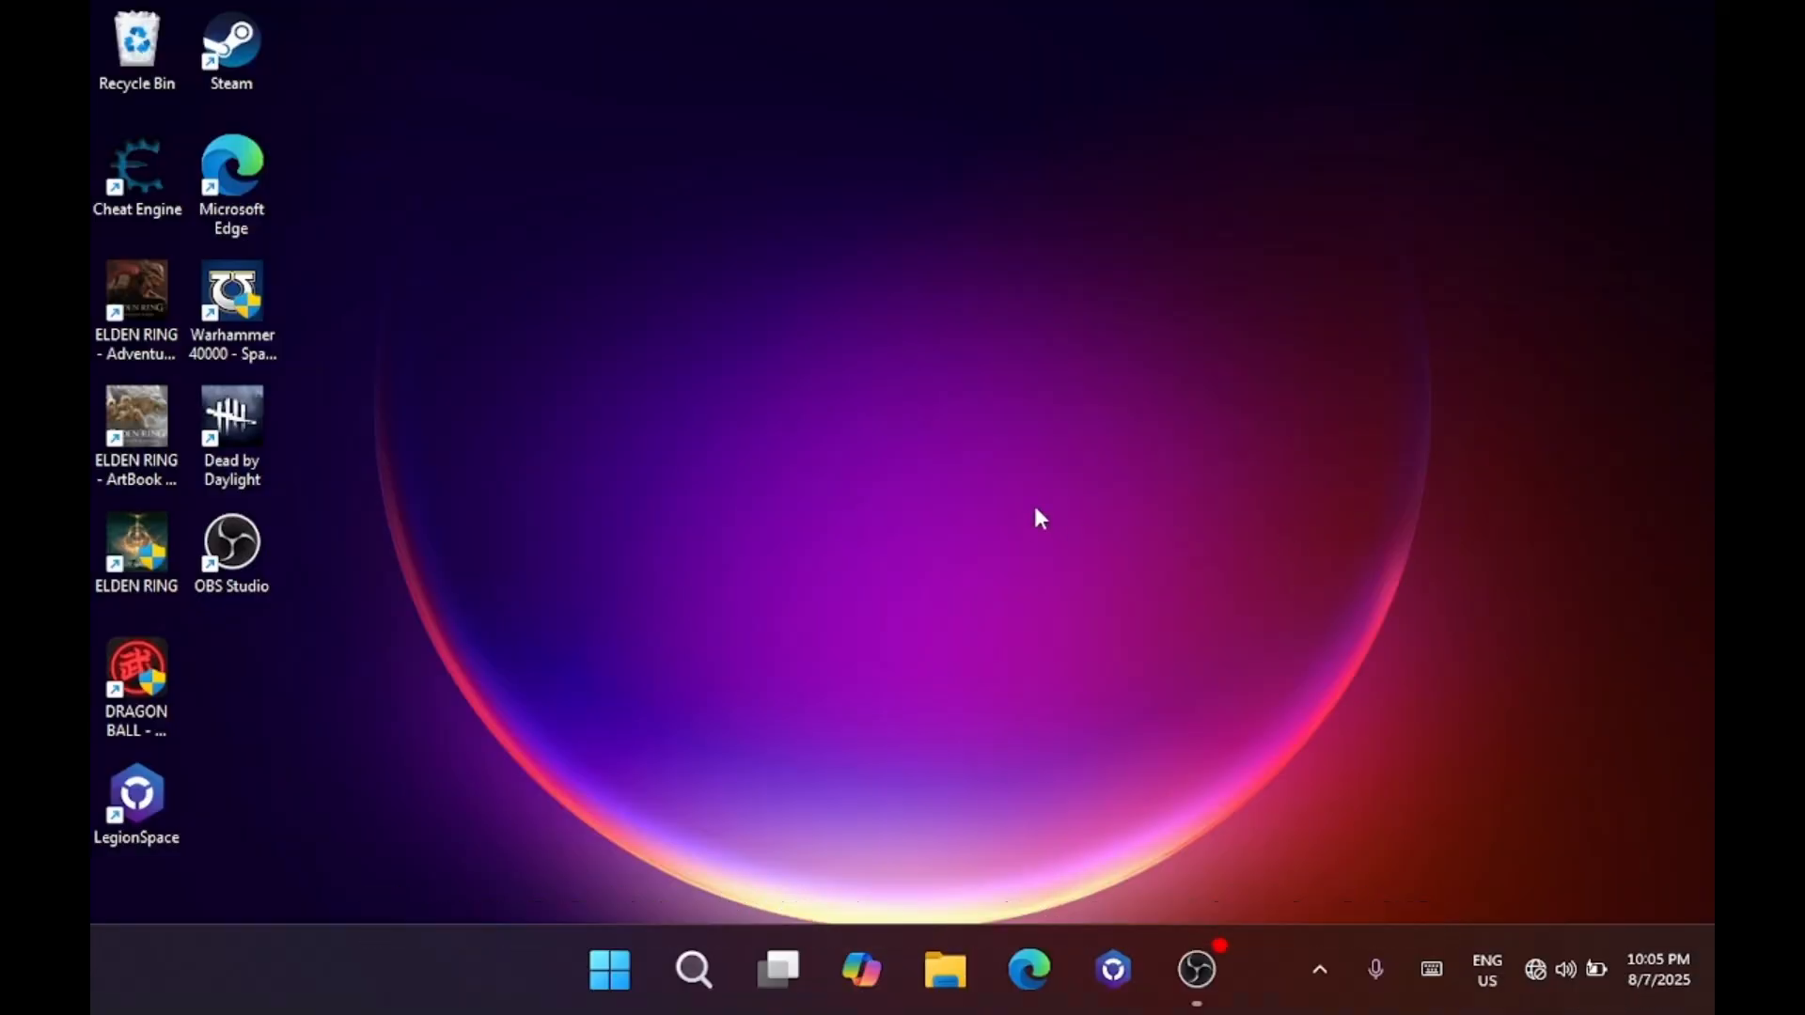
pyautogui.click(945, 968)
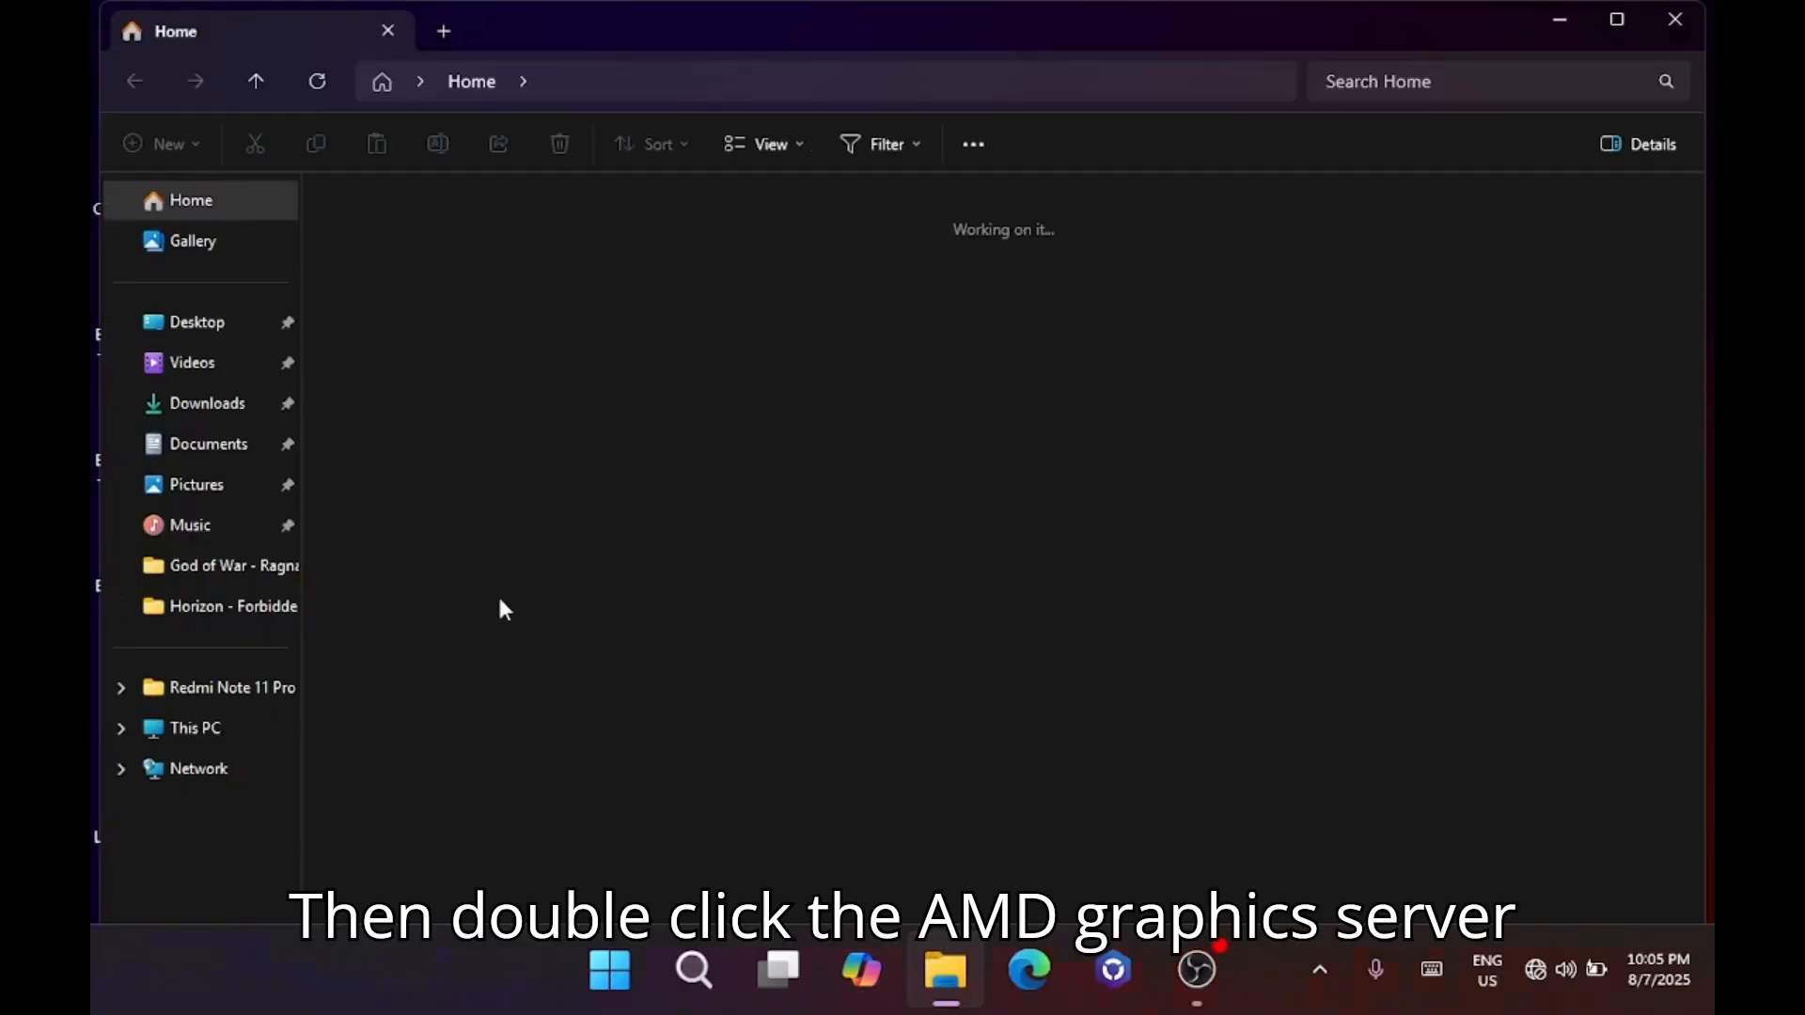
pyautogui.click(198, 405)
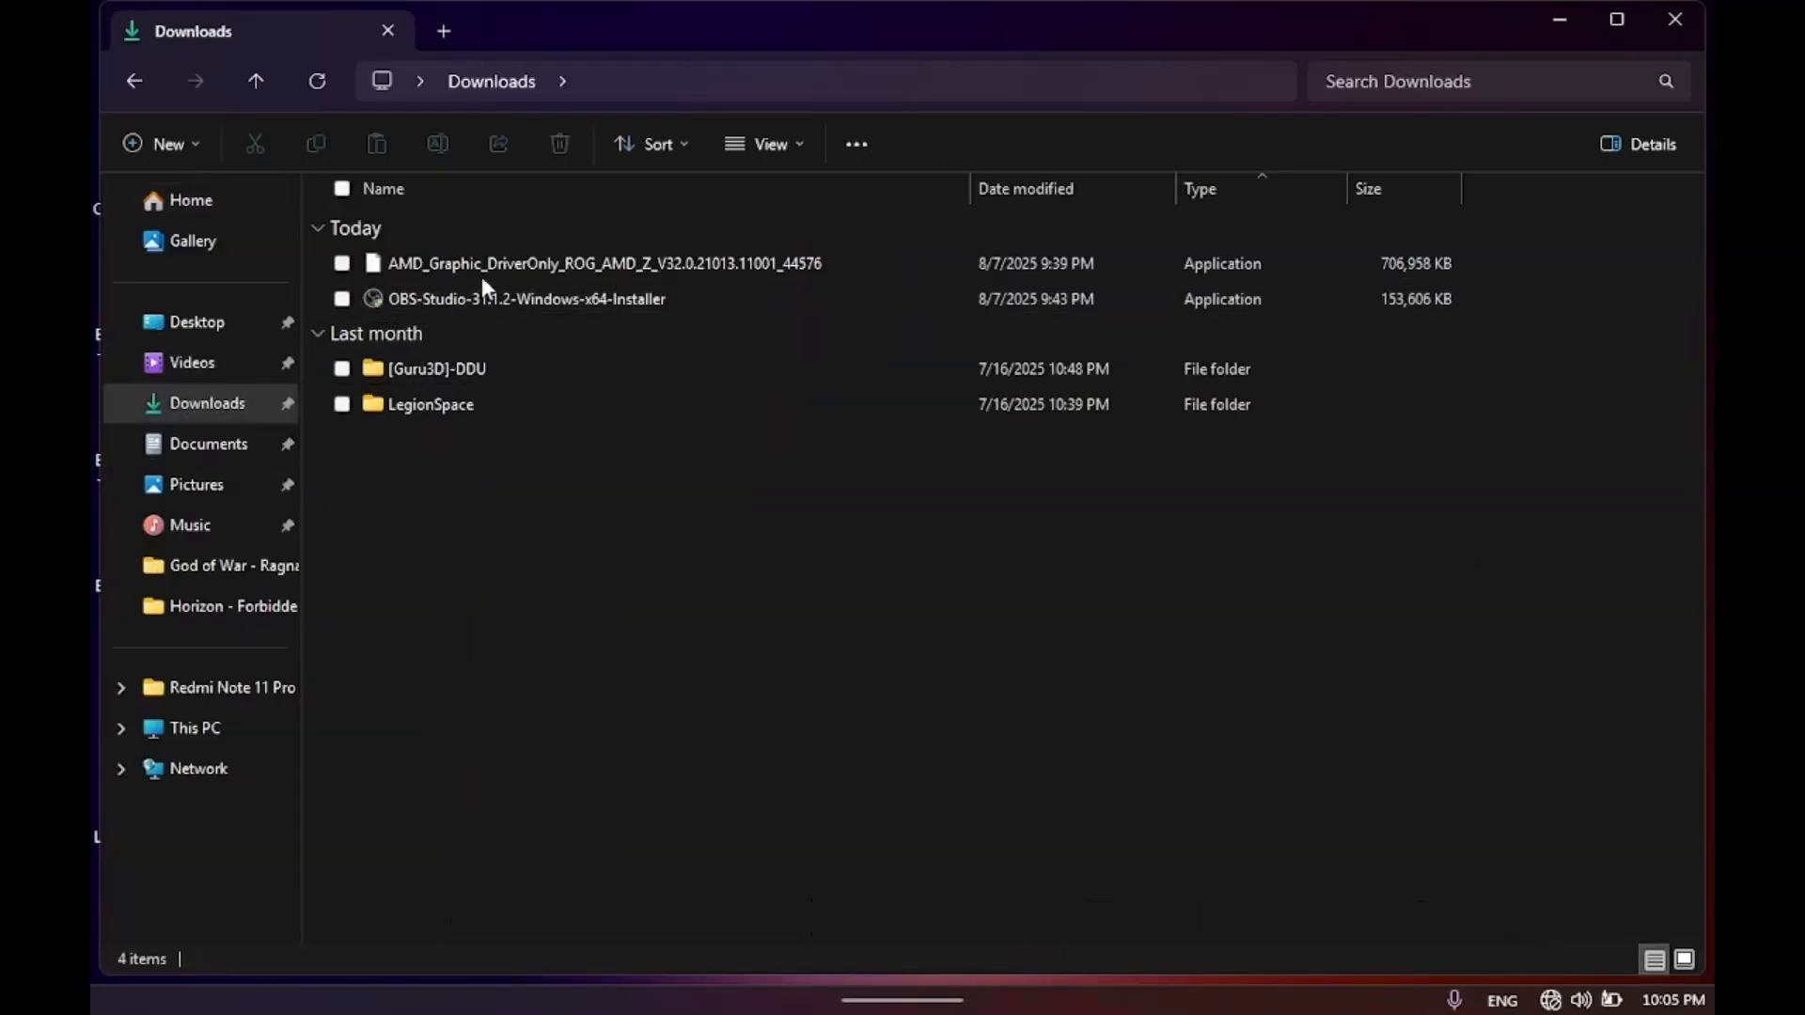
pyautogui.doubleClick(489, 266)
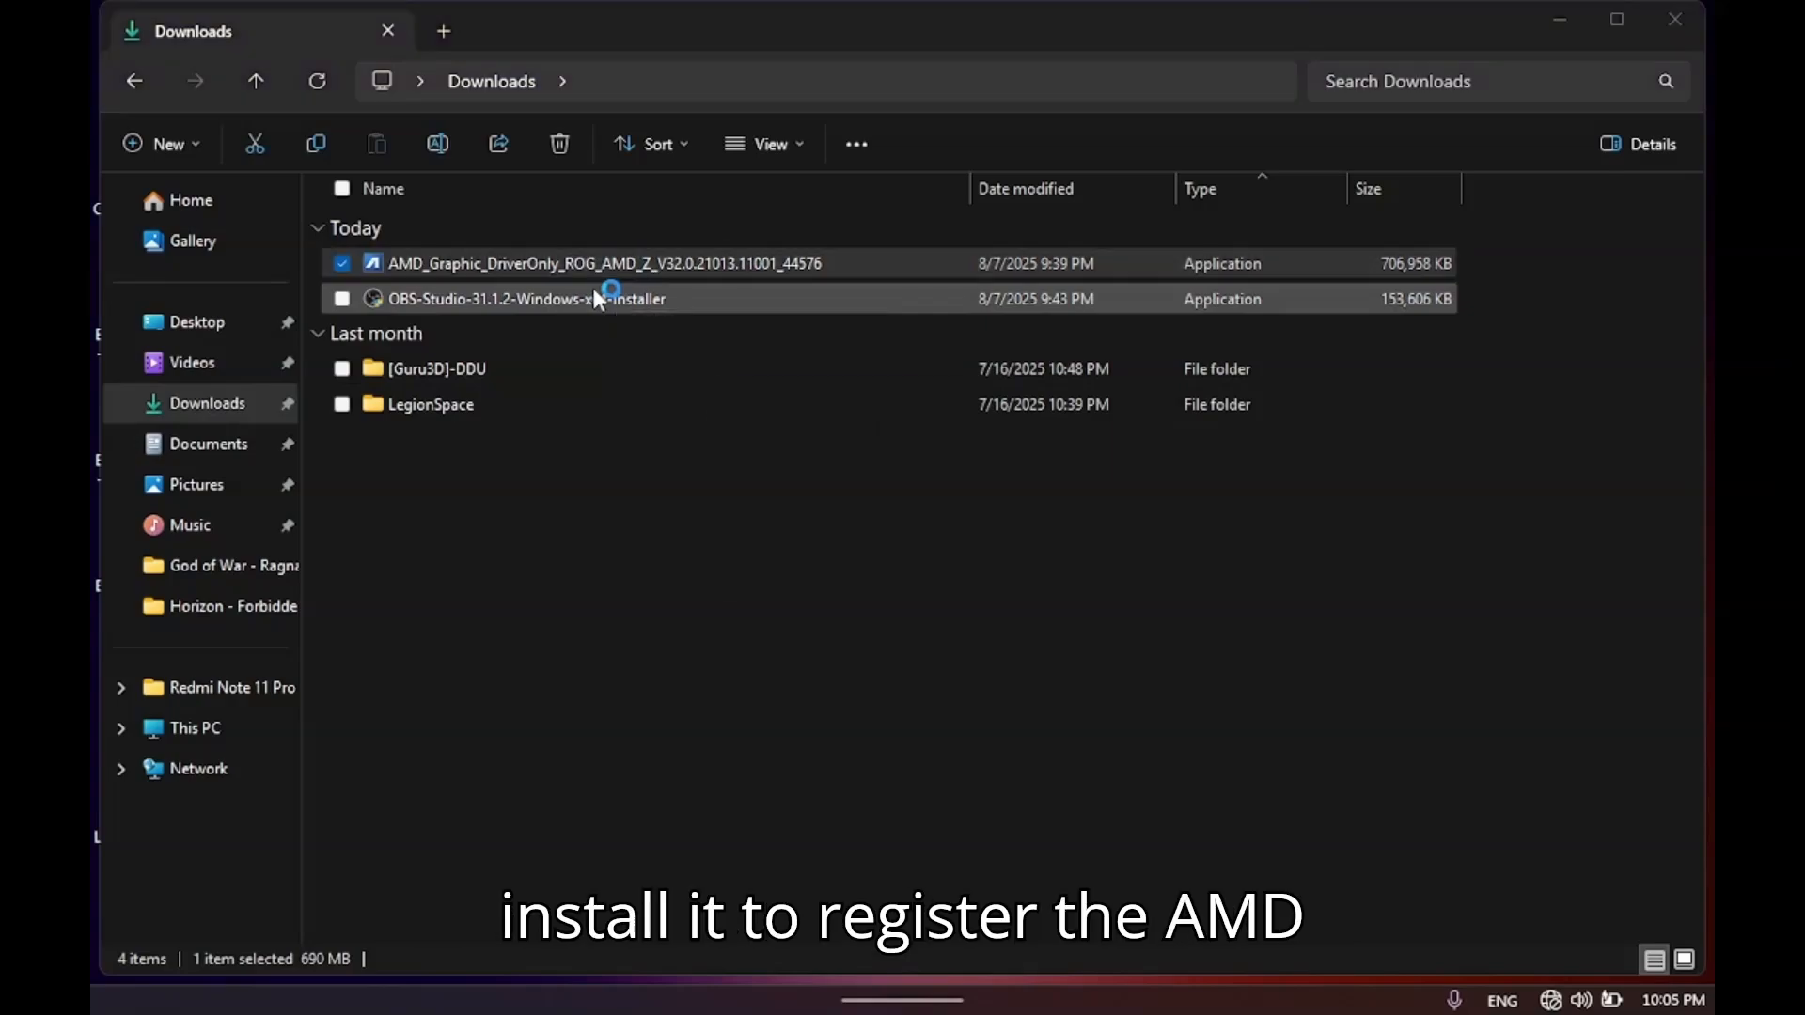
pyautogui.click(928, 580)
pyautogui.press('Return')
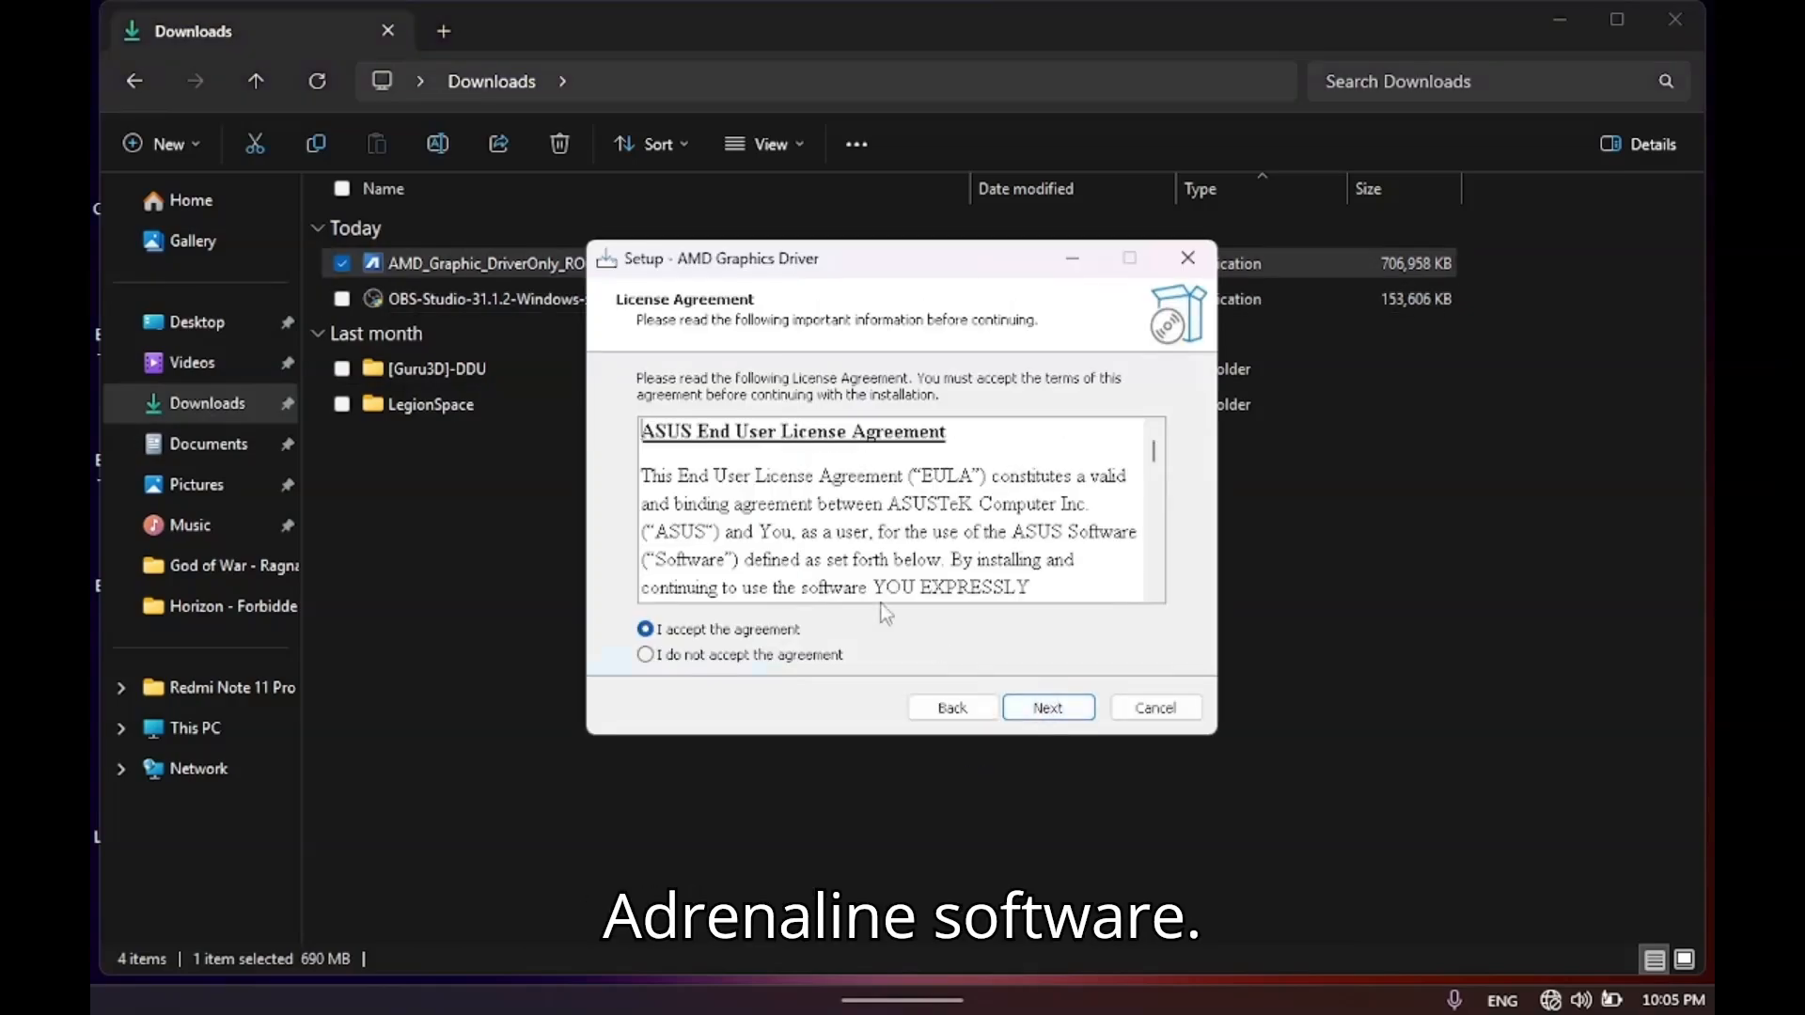
# Accept the ASUS license agreement and run the AMD Graphics Driver setup with the Install option.
pyautogui.click(1045, 707)
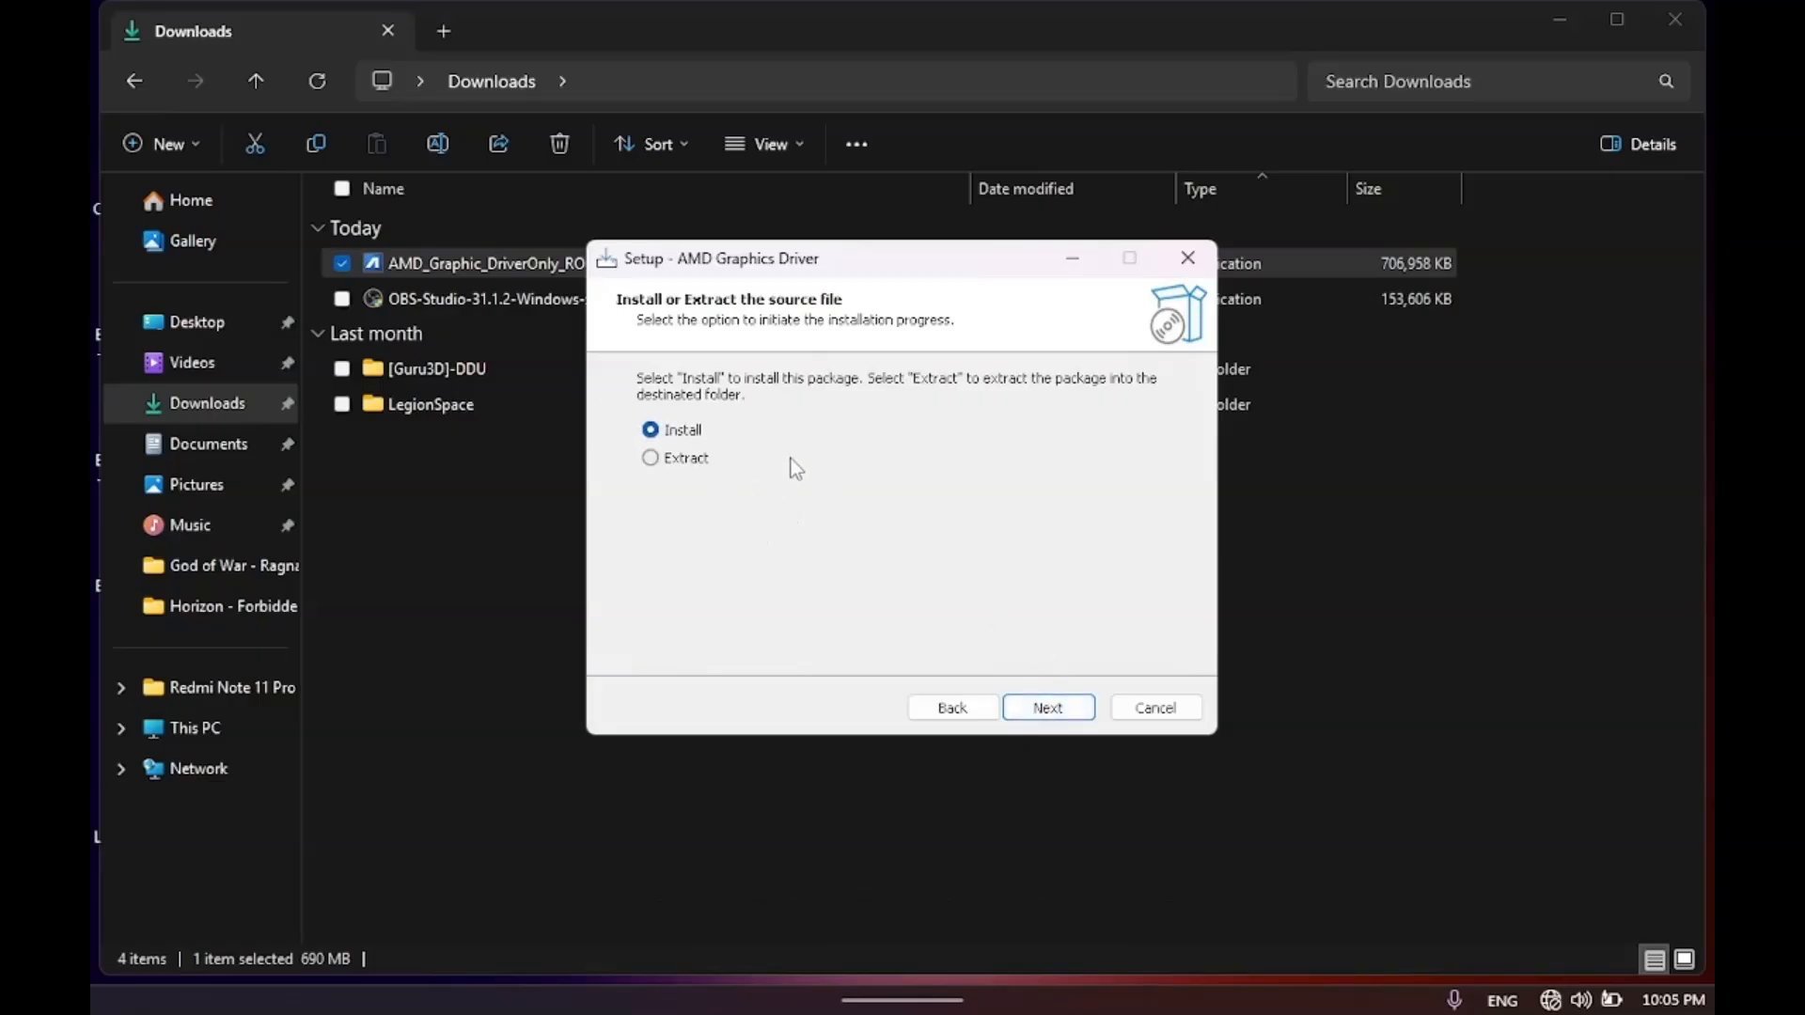
pyautogui.click(1044, 707)
pyautogui.click(1025, 703)
pyautogui.click(1026, 706)
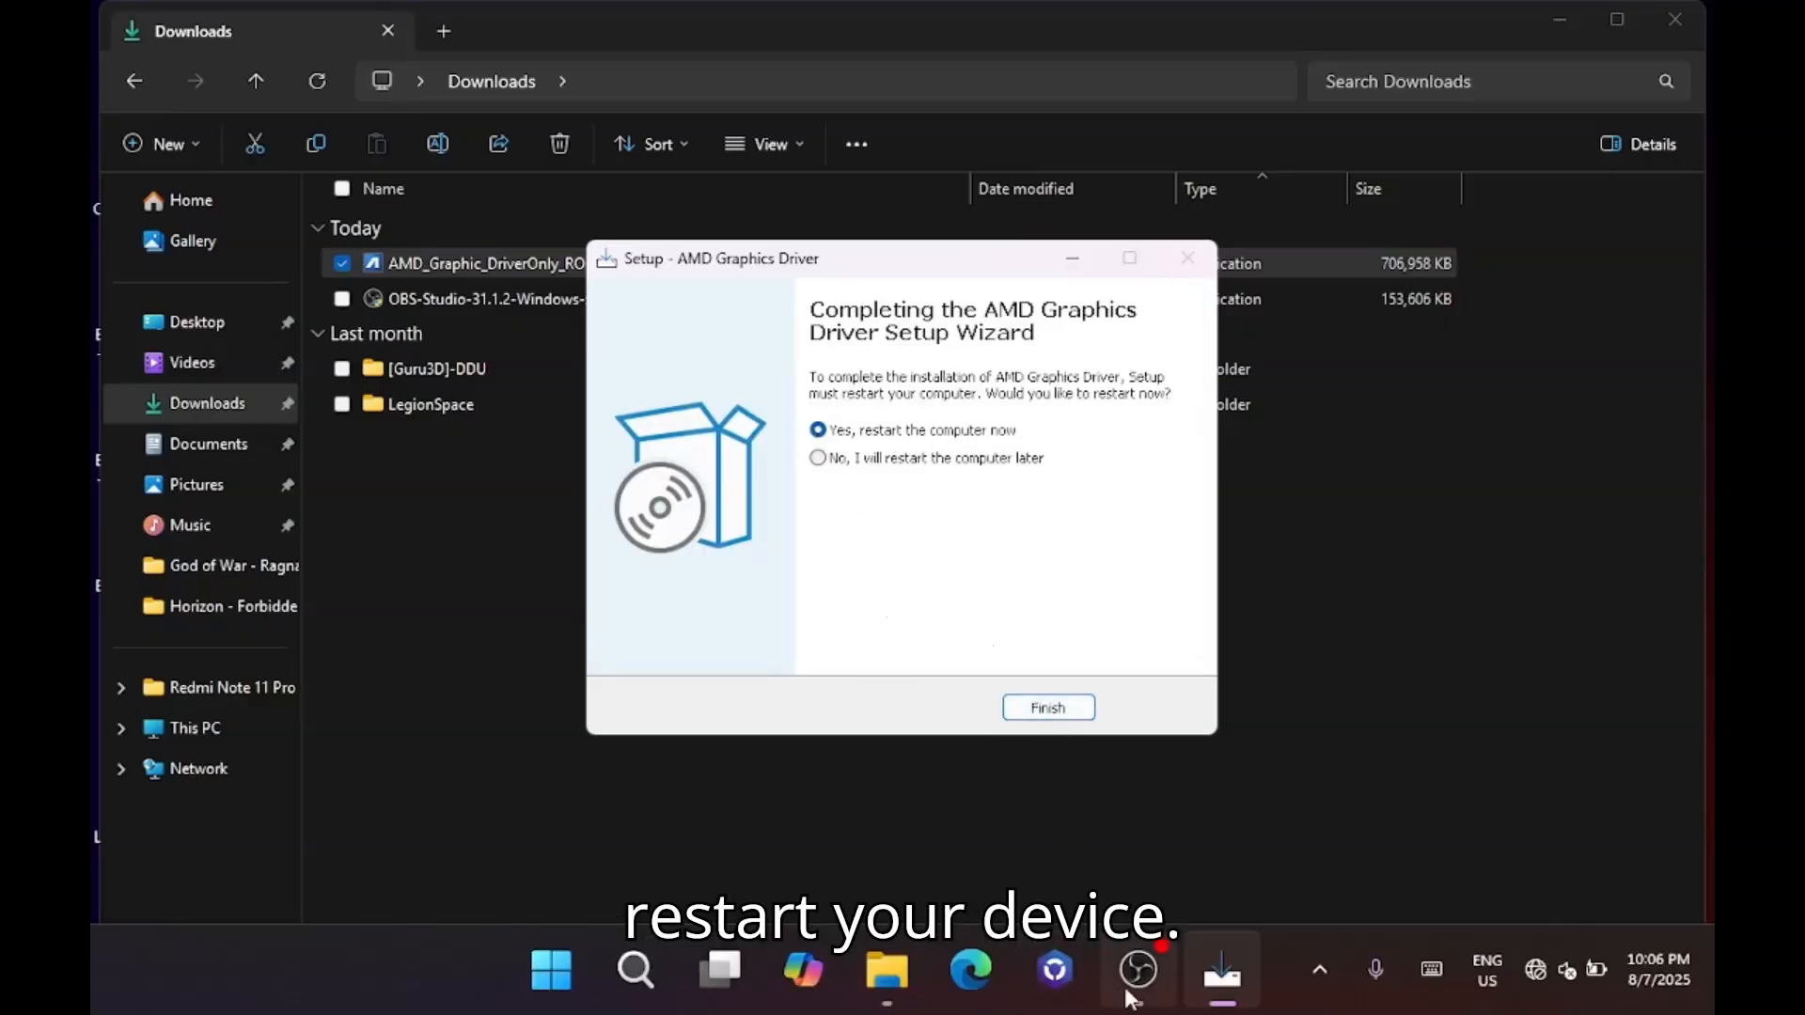
pyautogui.click(1134, 987)
pyautogui.click(1448, 788)
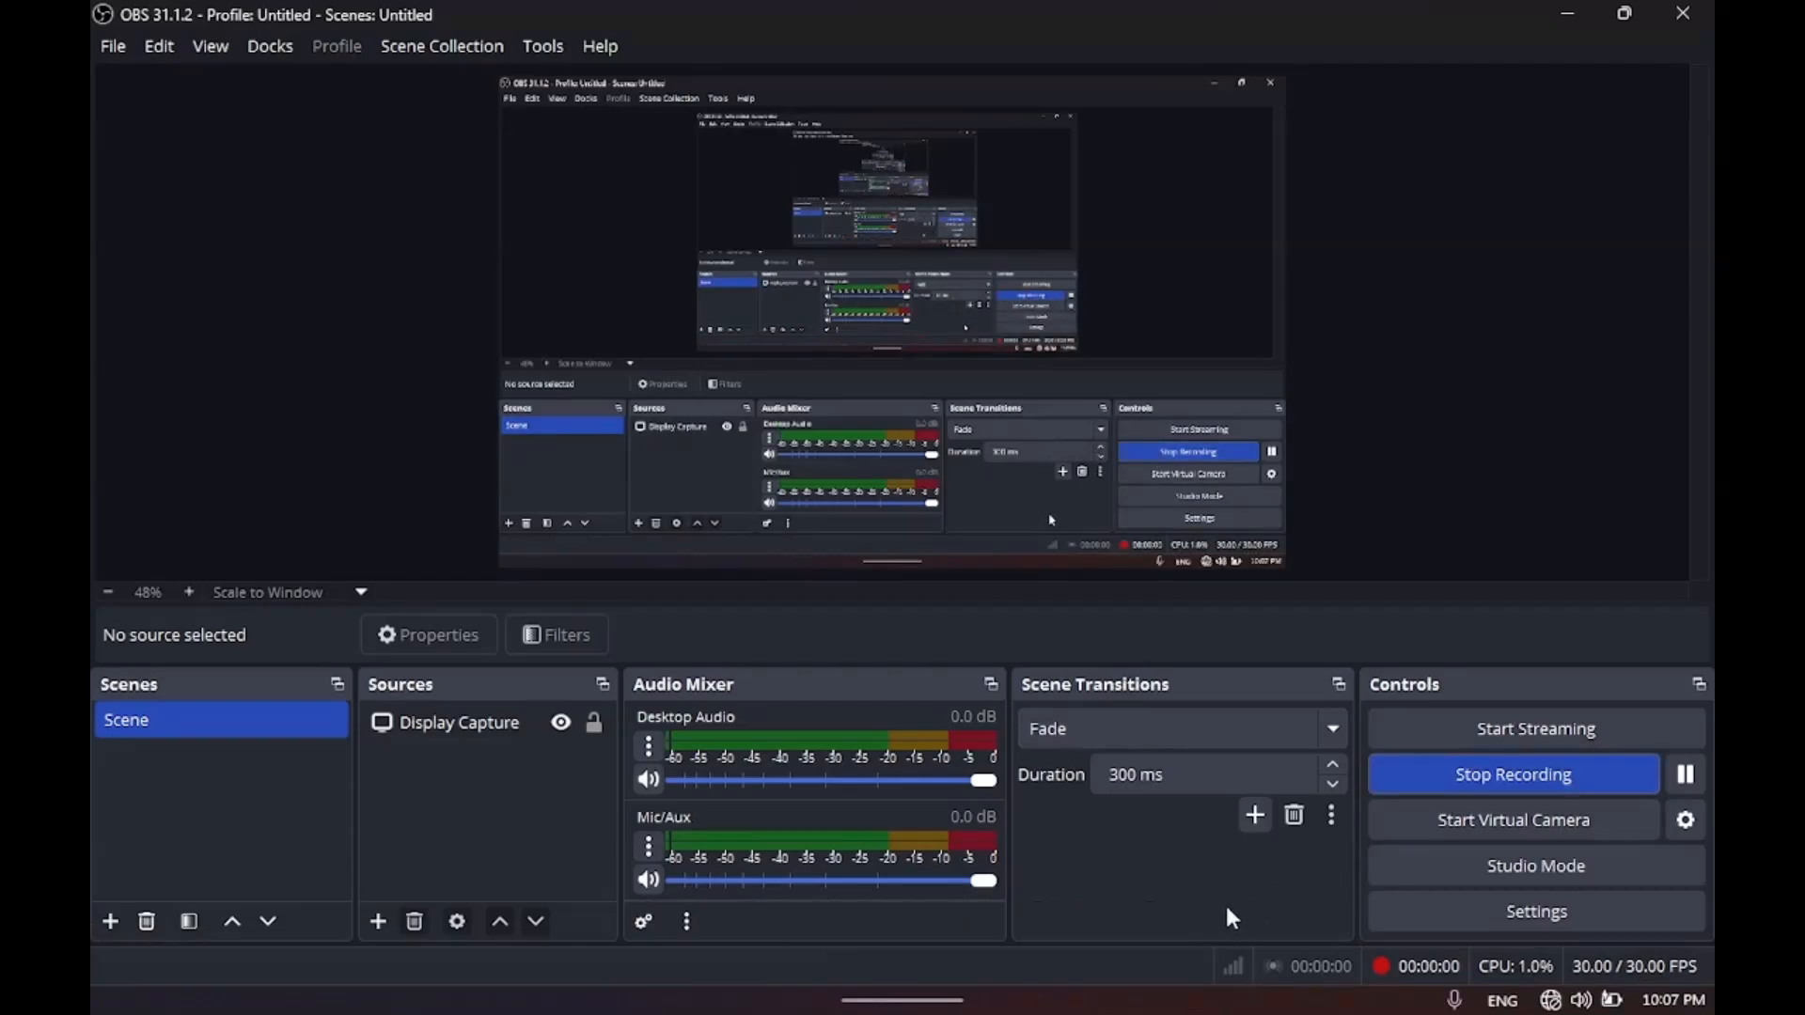
pyautogui.click(1682, 13)
pyautogui.click(1160, 532)
# Minimize OBS, open AMD Software: Adrenalin Edition from the desktop and skip its quick setup.
pyautogui.click(1568, 13)
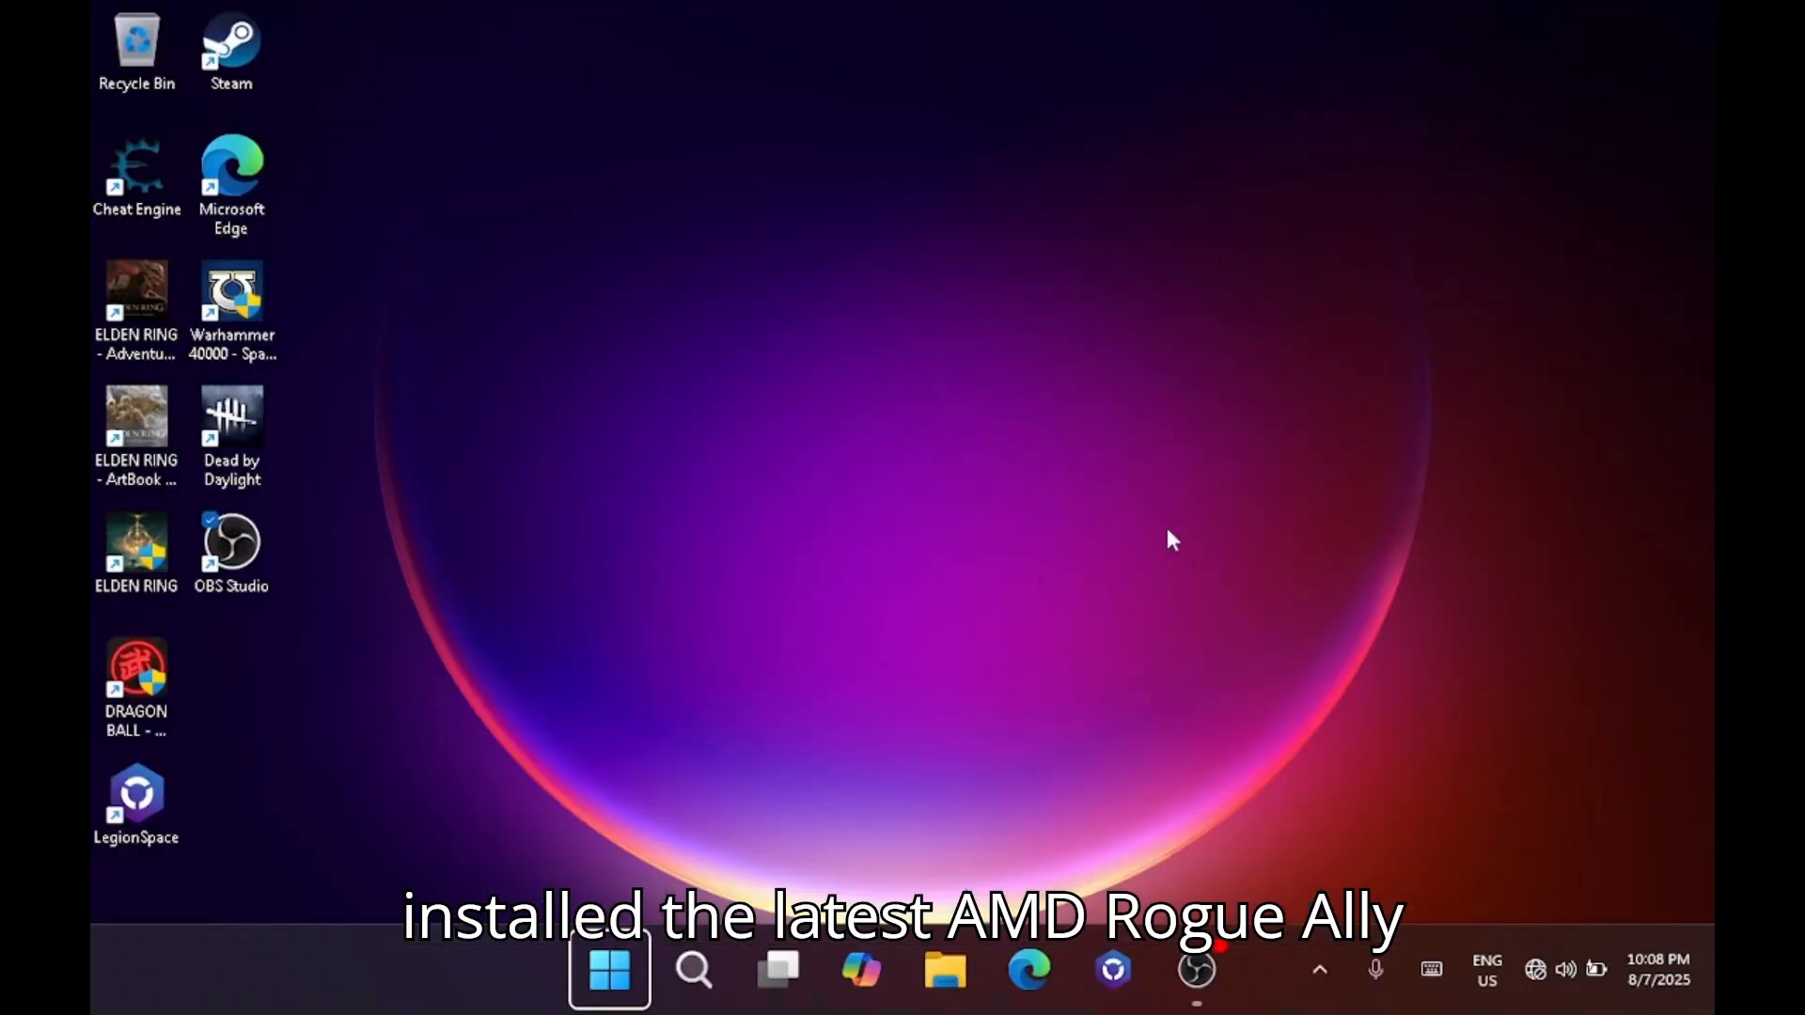
pyautogui.rightClick(816, 606)
pyautogui.click(940, 487)
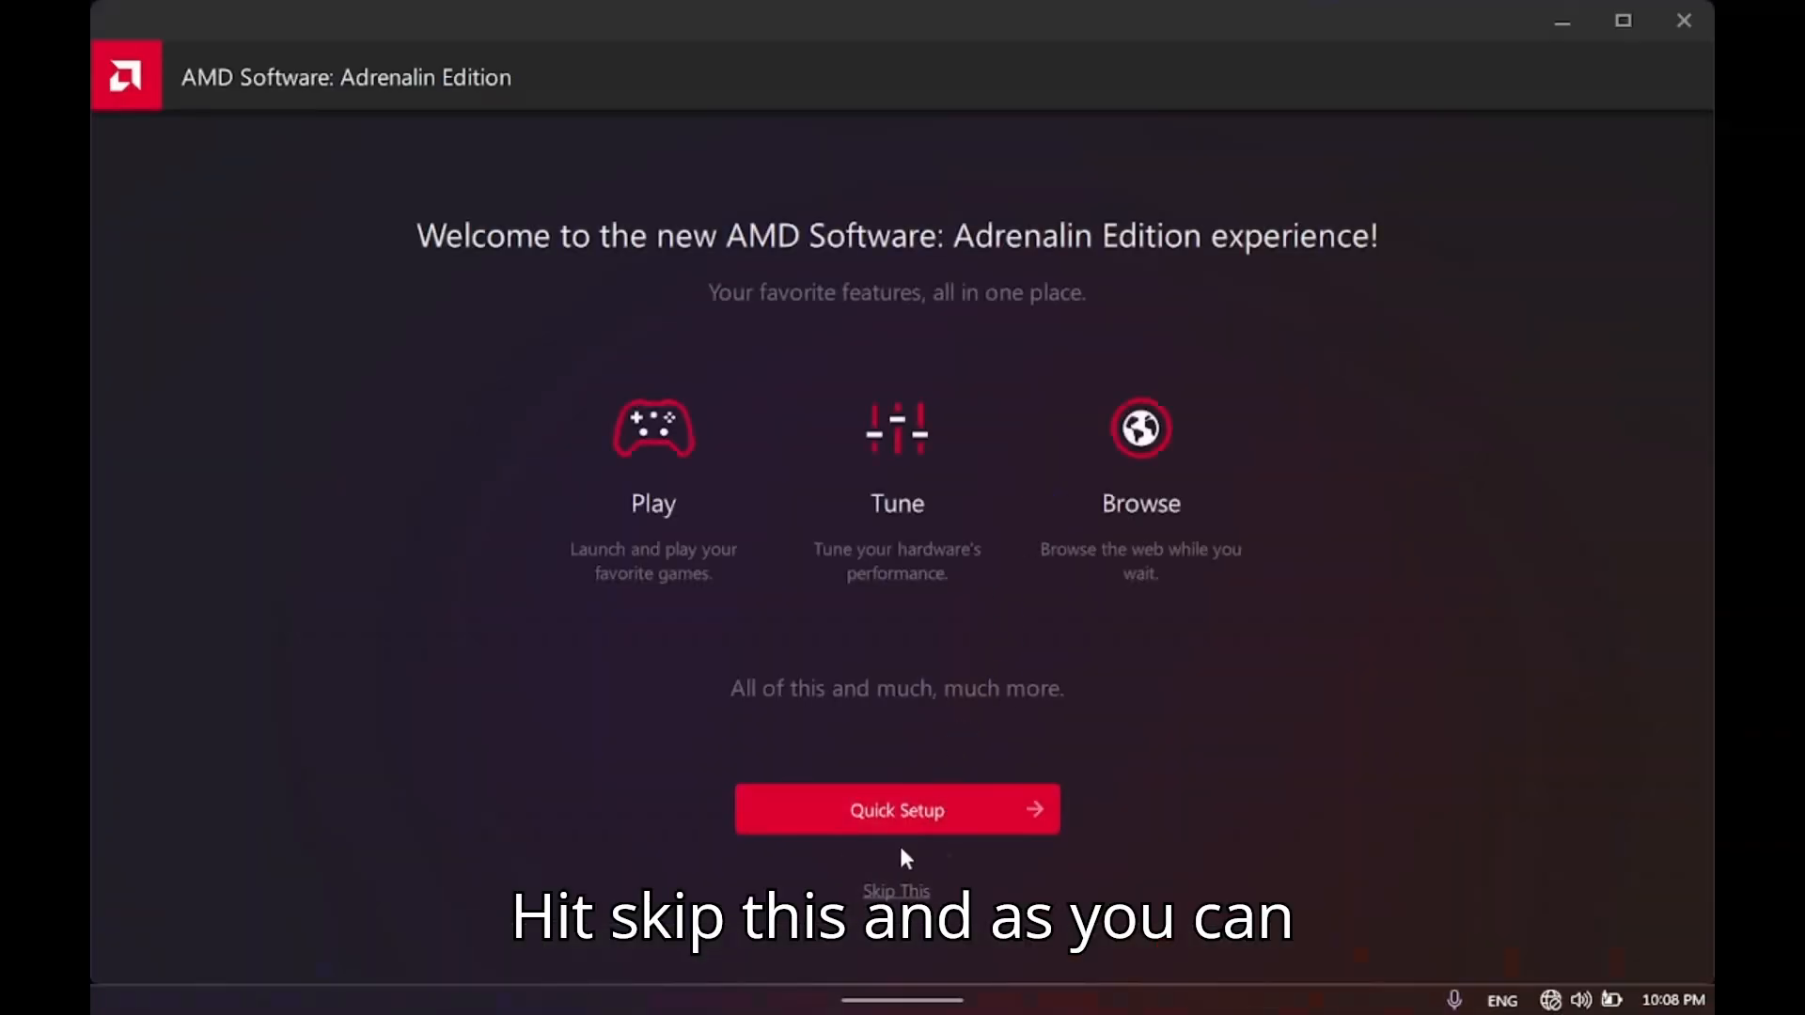
pyautogui.click(898, 879)
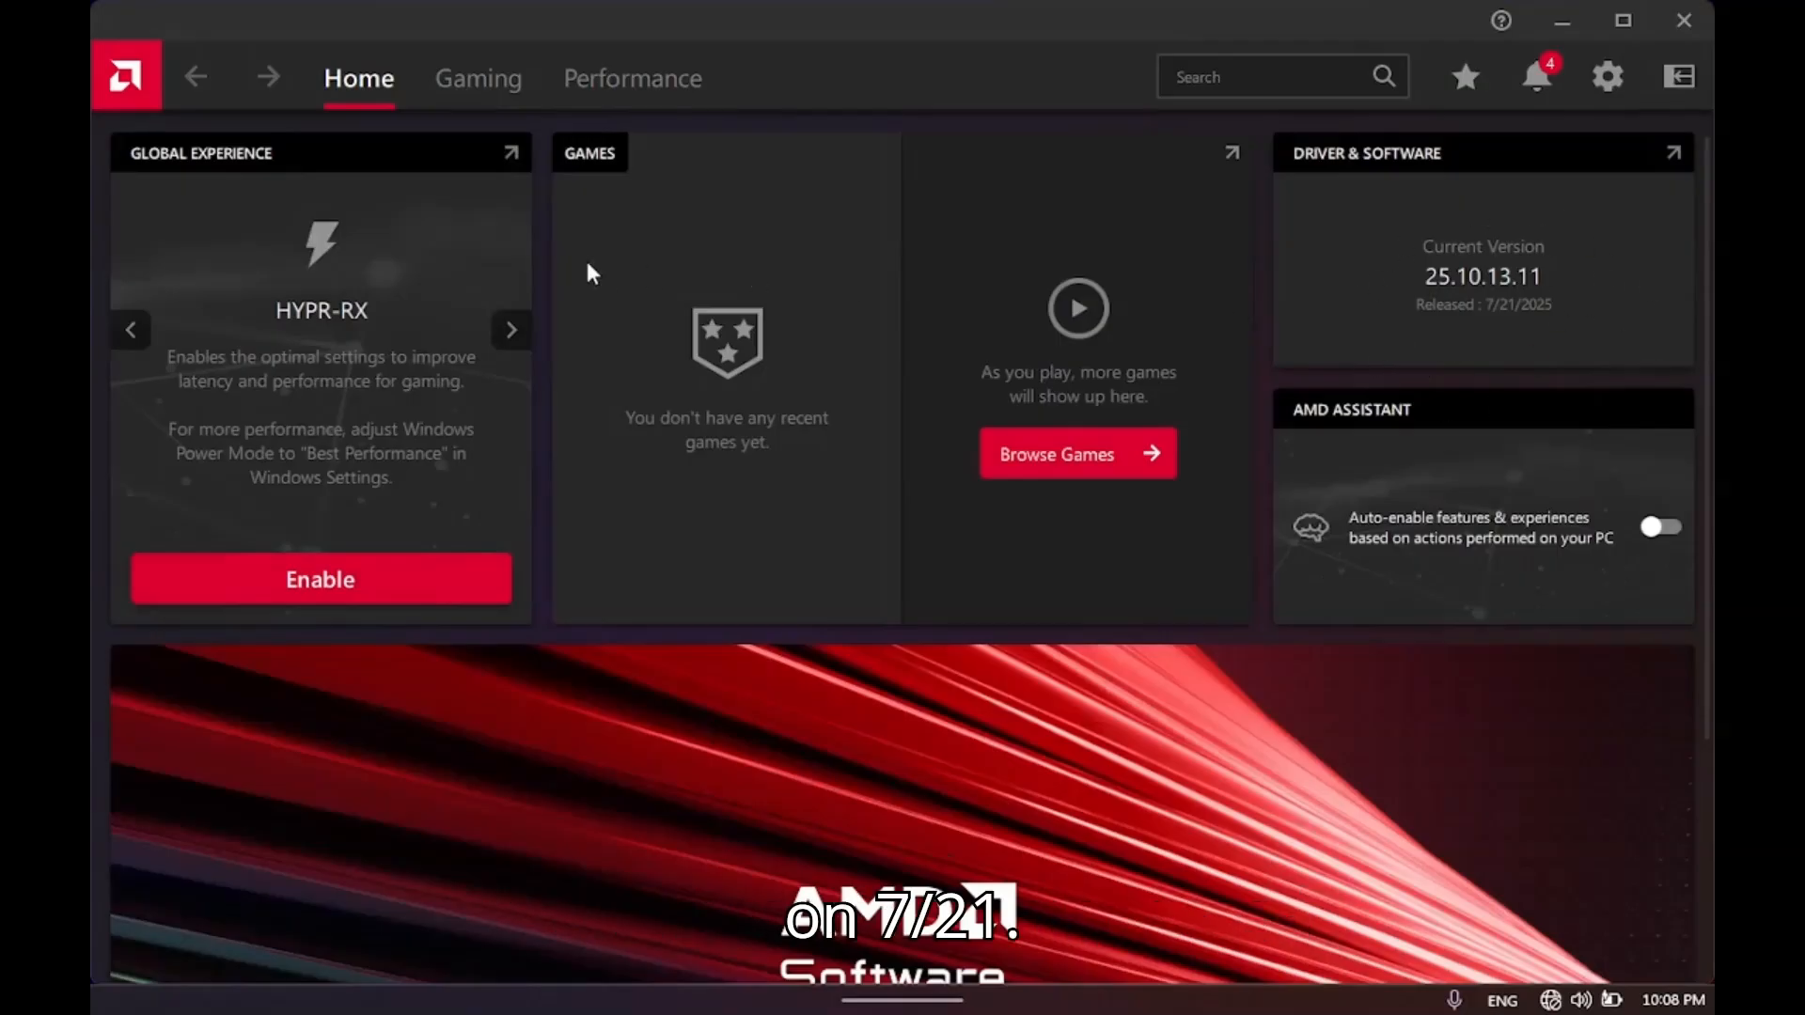
# Examine the Performance page, the Gaming graphics settings and the driver version on the Home page, and close AMD Software.
pyautogui.click(484, 80)
pyautogui.click(632, 78)
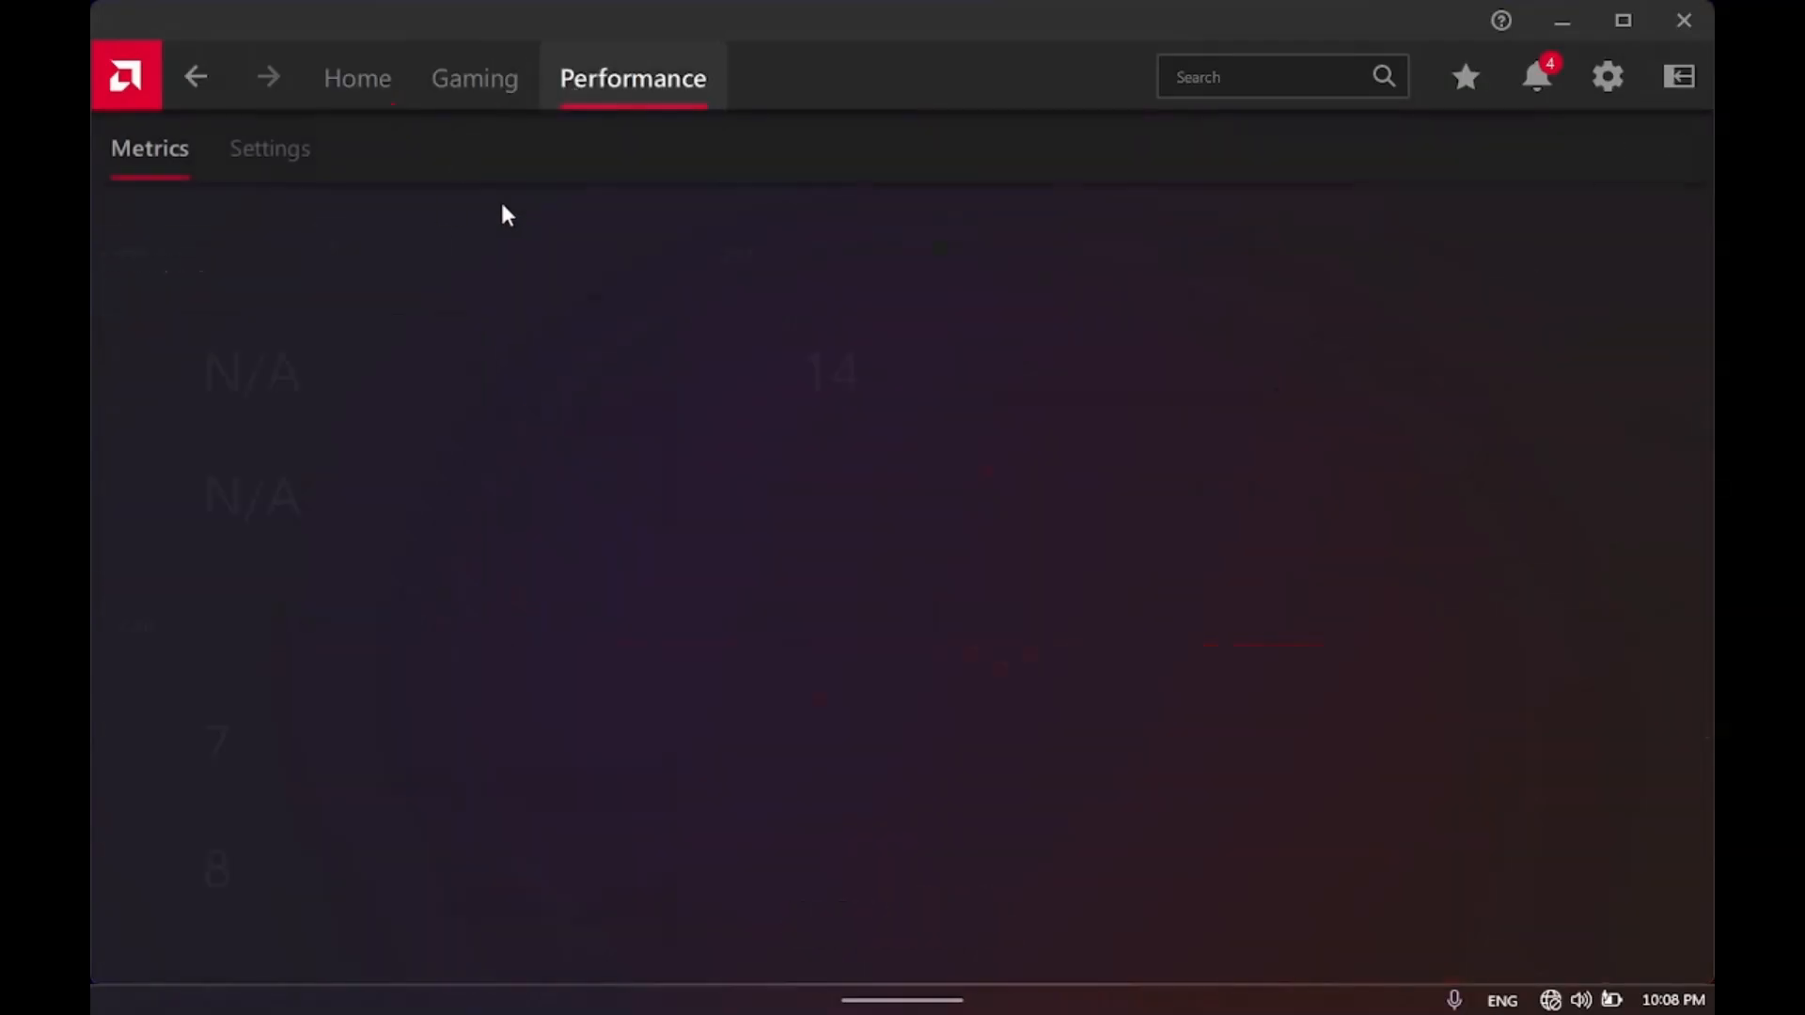
pyautogui.click(470, 81)
pyautogui.click(297, 167)
pyautogui.scroll(-8, 1049, 684)
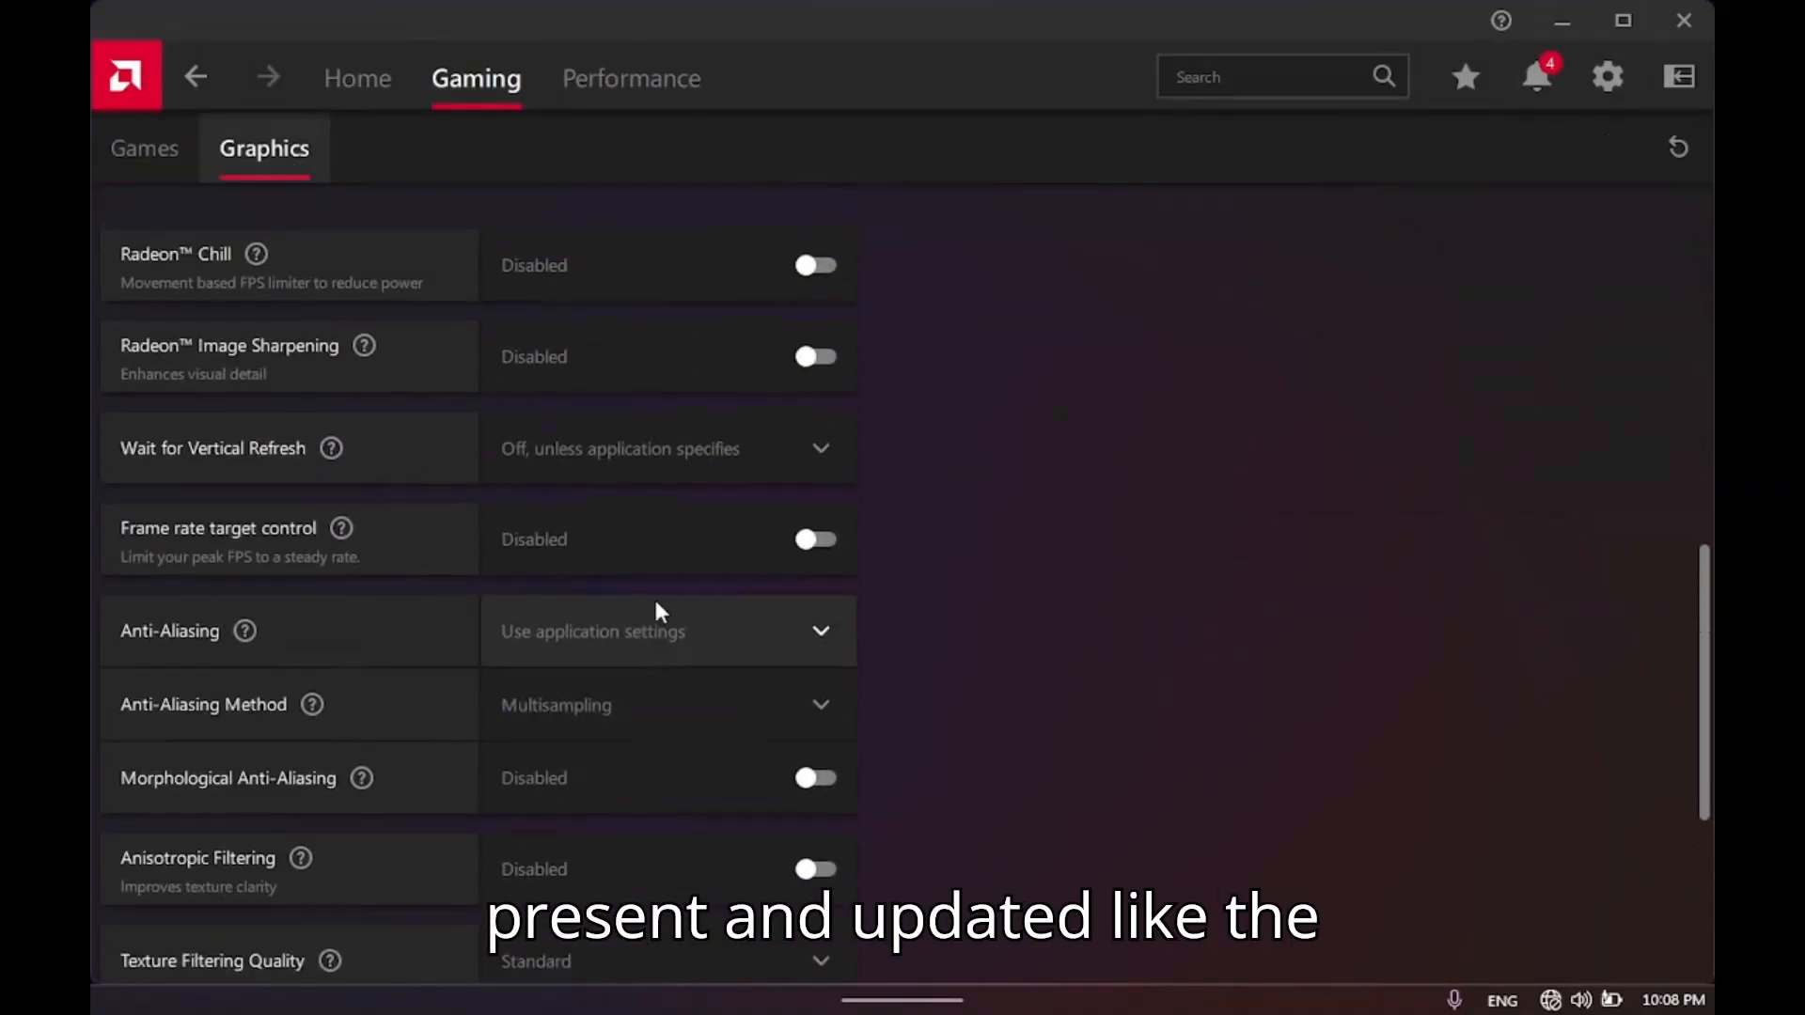
pyautogui.scroll(10, 621, 573)
pyautogui.scroll(-10, 355, 764)
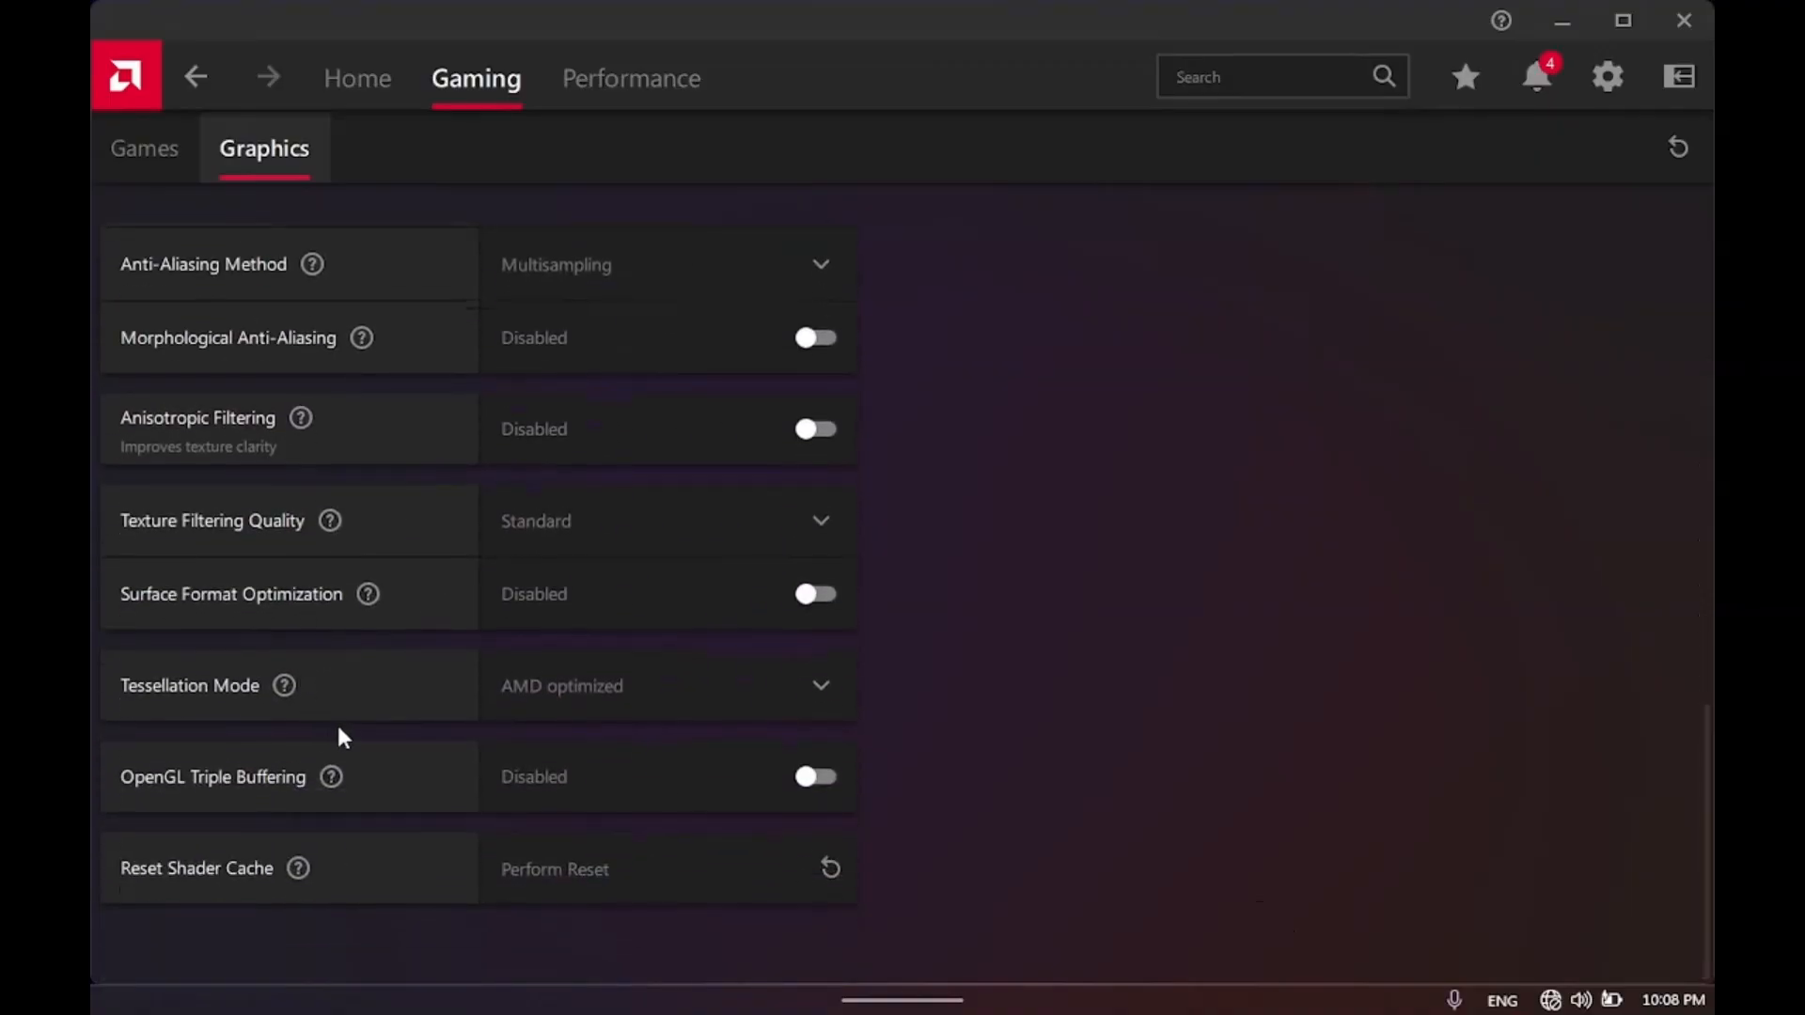
pyautogui.scroll(10, 282, 423)
pyautogui.click(357, 90)
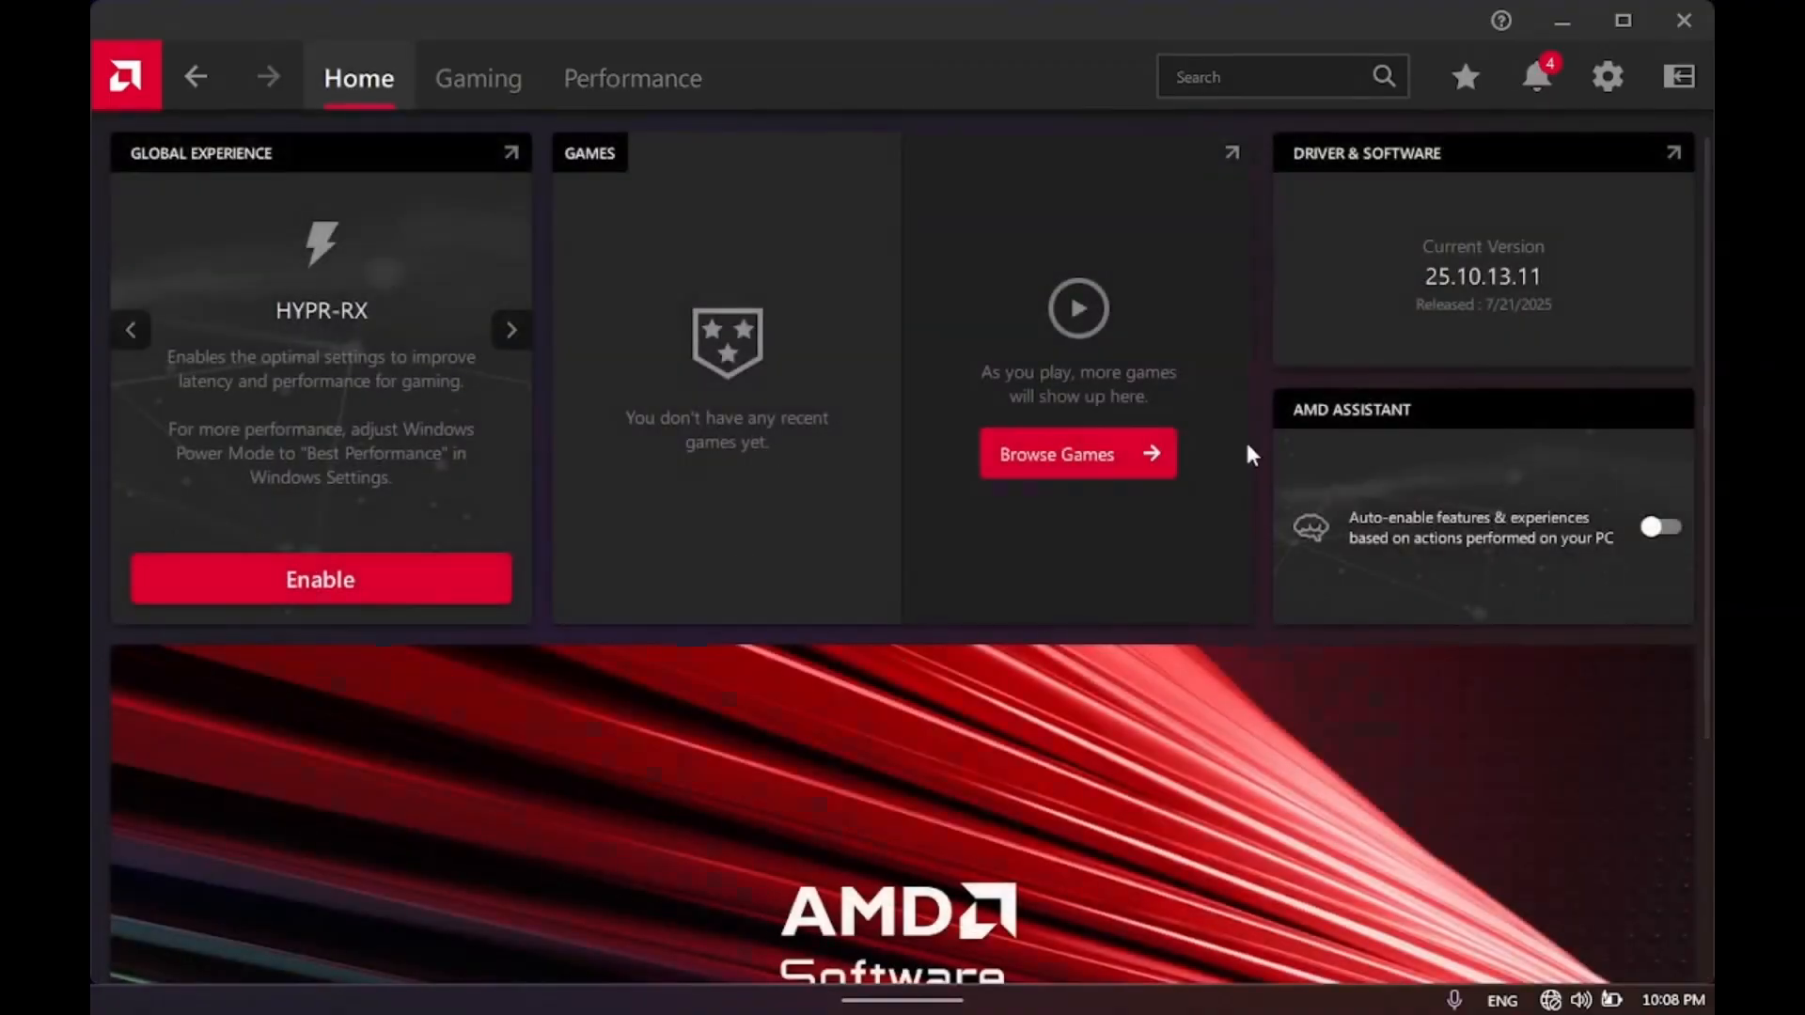
pyautogui.click(1684, 20)
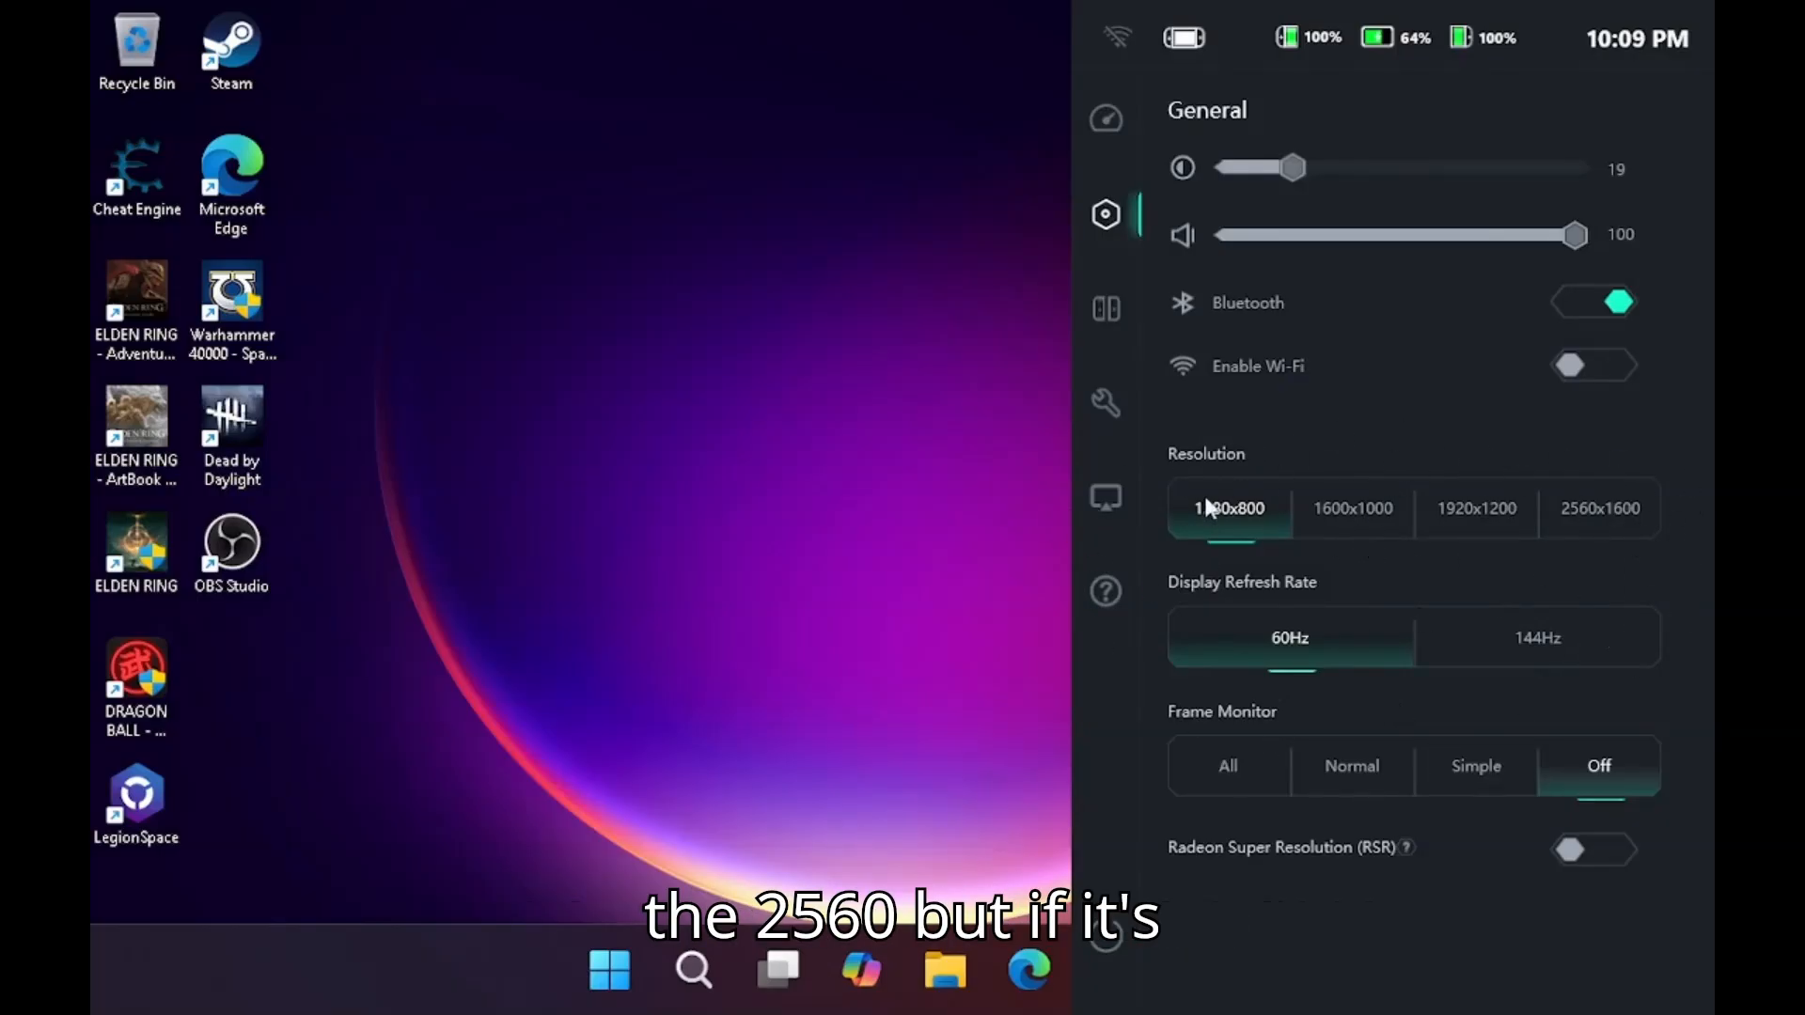
# Dismiss the Legion side panel and open the Downloads folder in File Explorer.
pyautogui.click(738, 434)
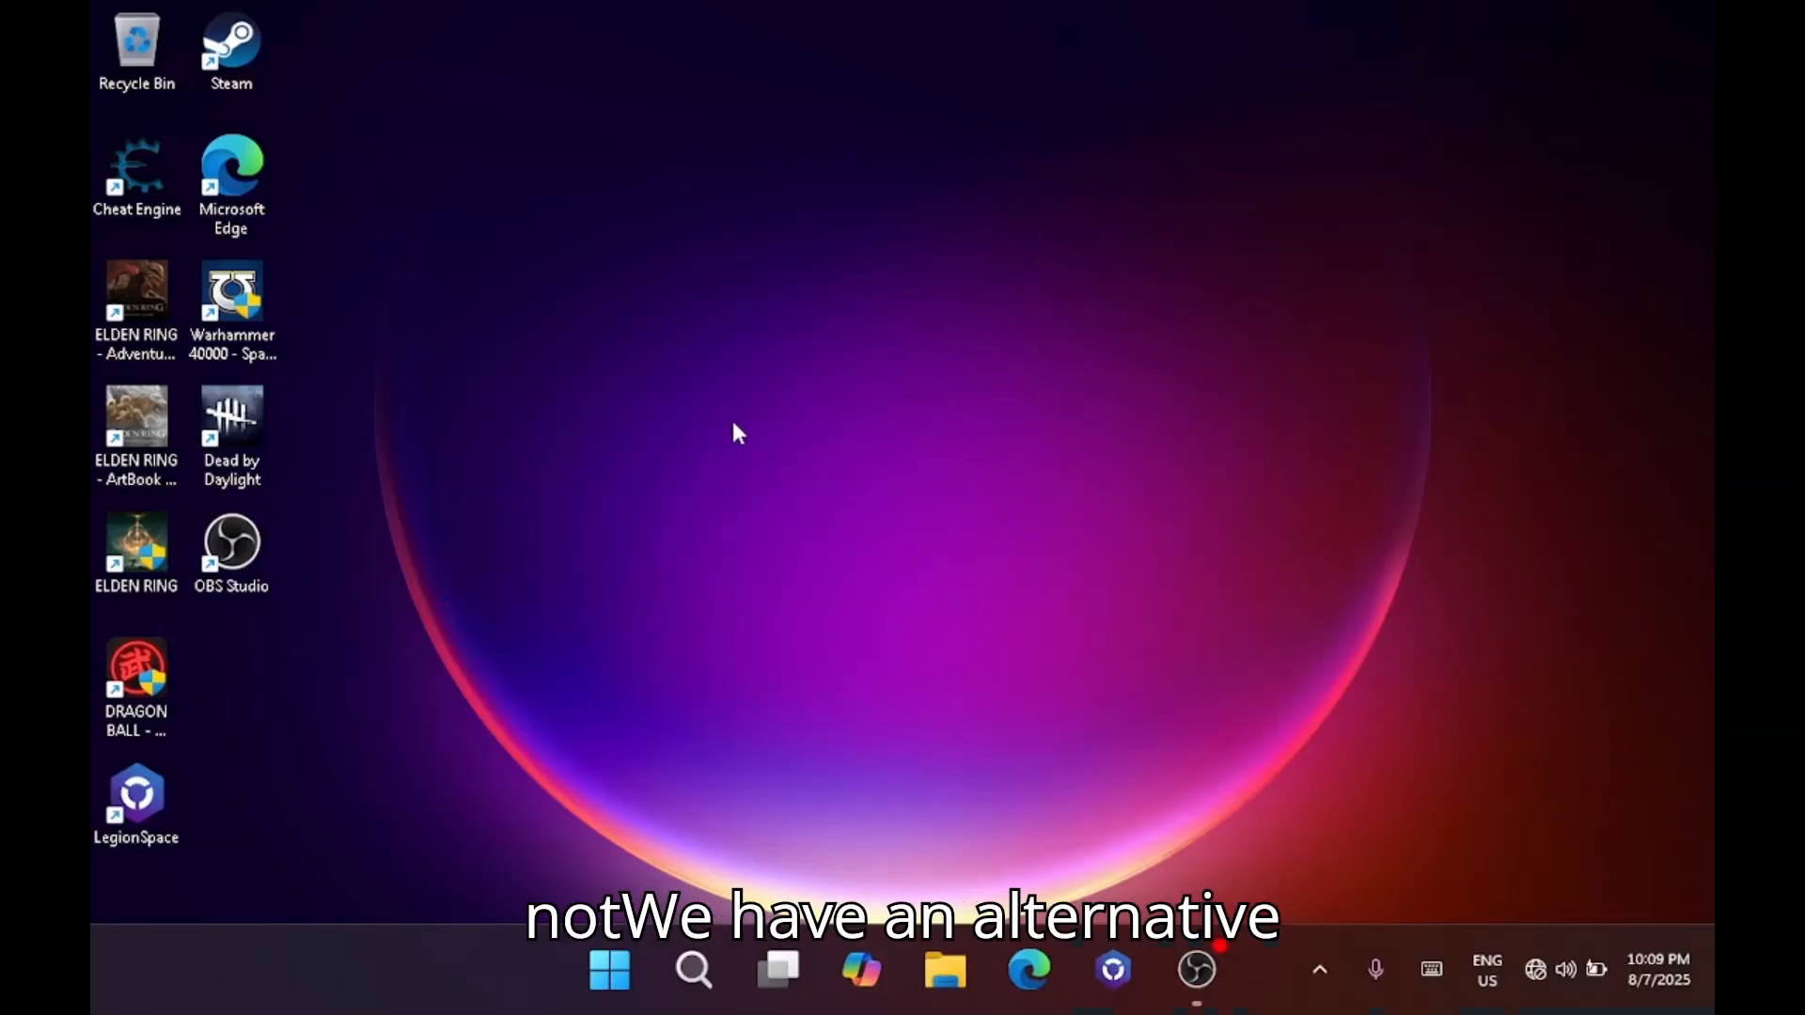
pyautogui.click(945, 968)
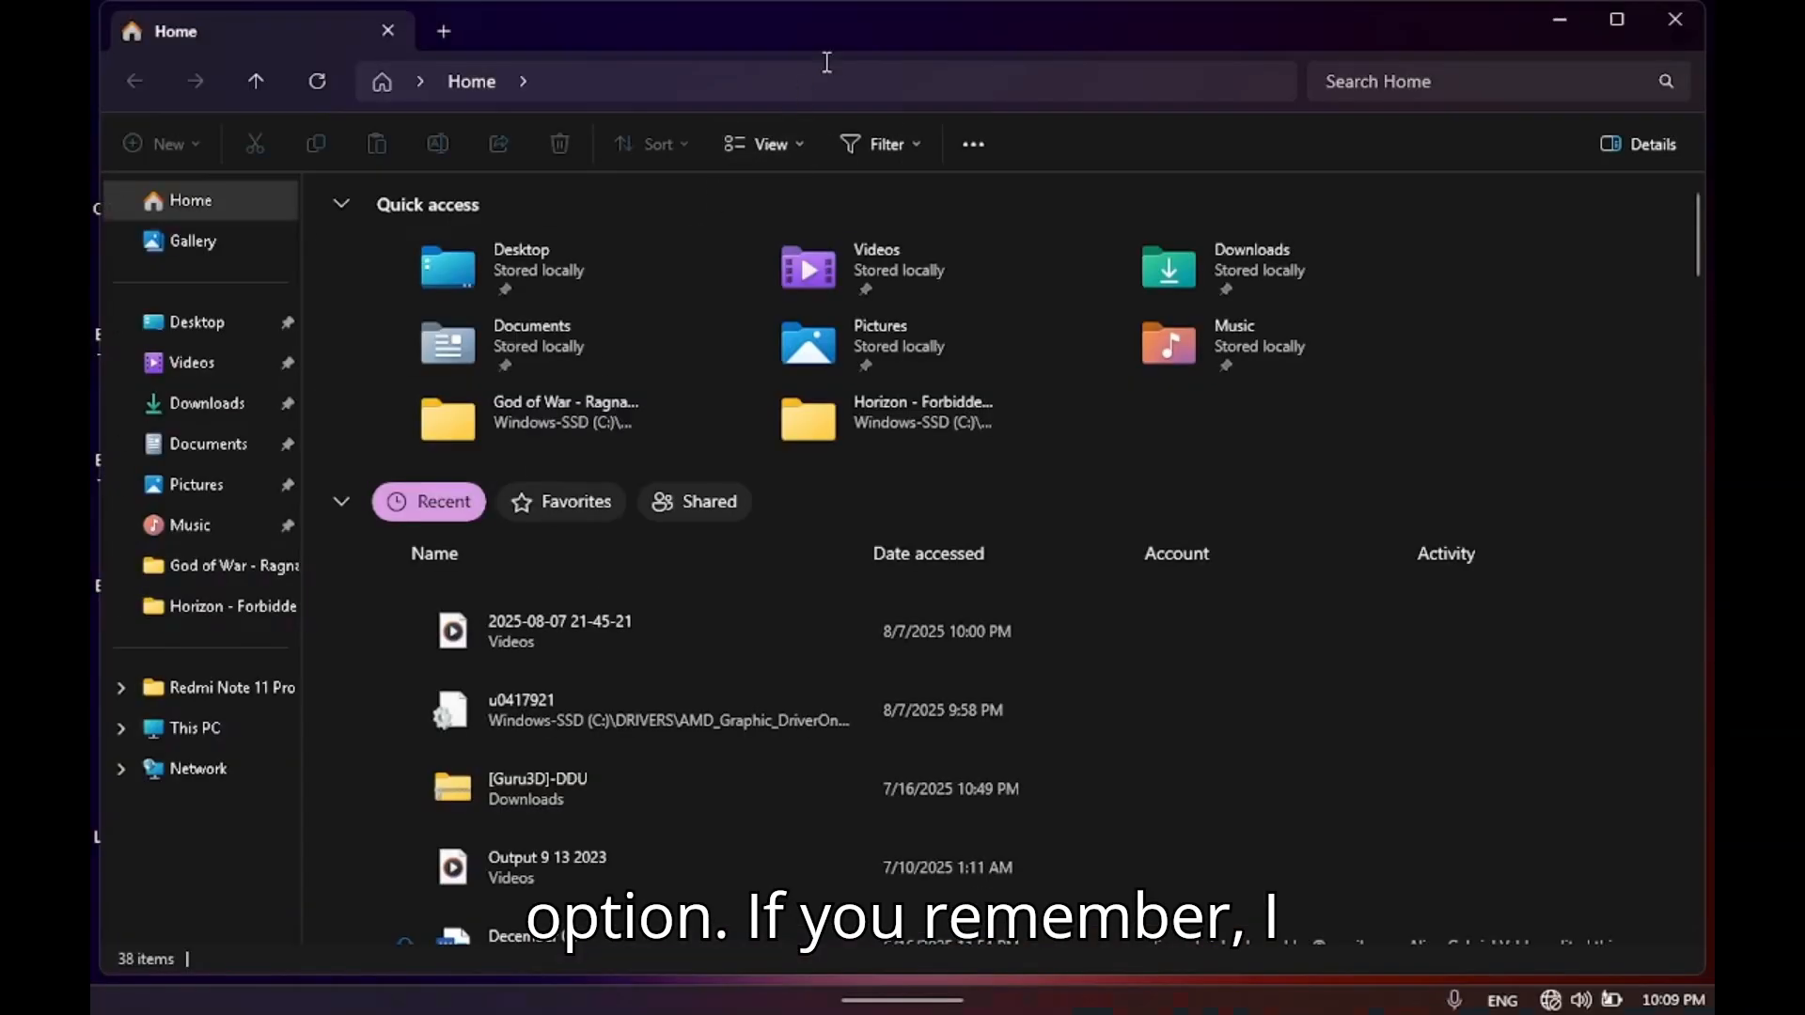
pyautogui.click(216, 399)
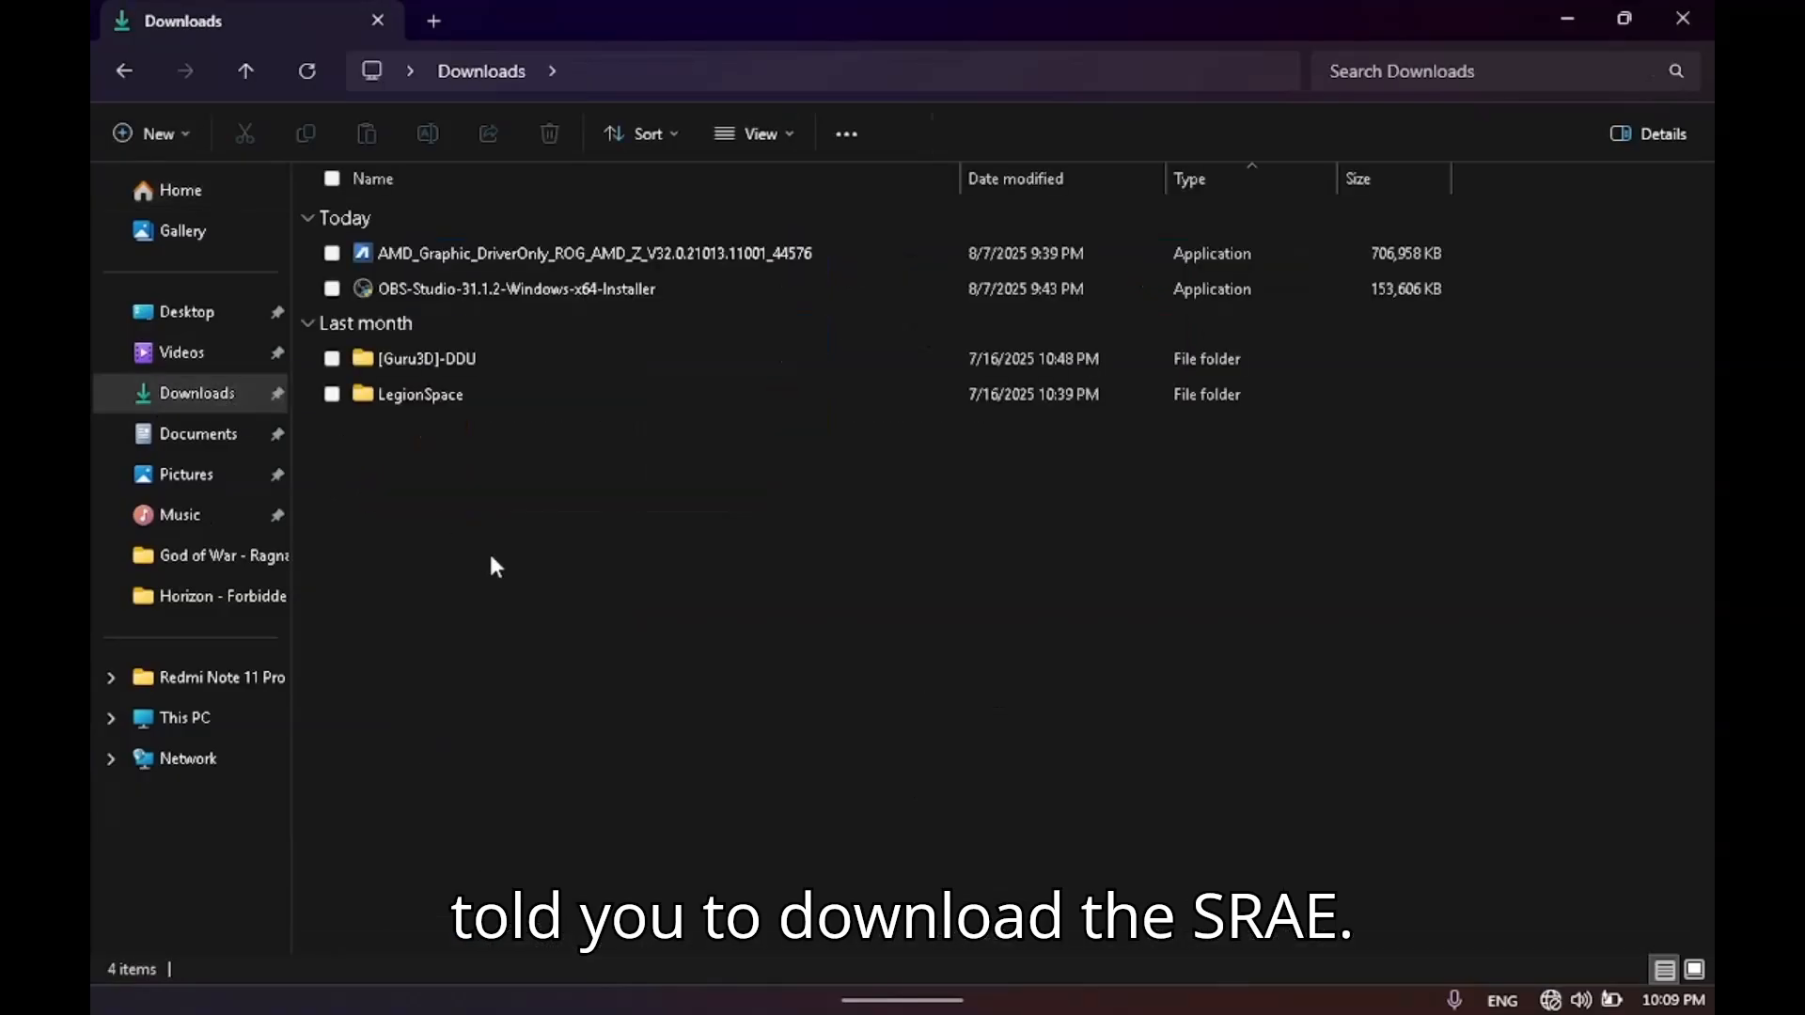
# Switch to Microsoft Edge, enter sre and go to the Scaled Resolution Editor (SRE) thread on monitortests.com.
pyautogui.moveTo(897, 973)
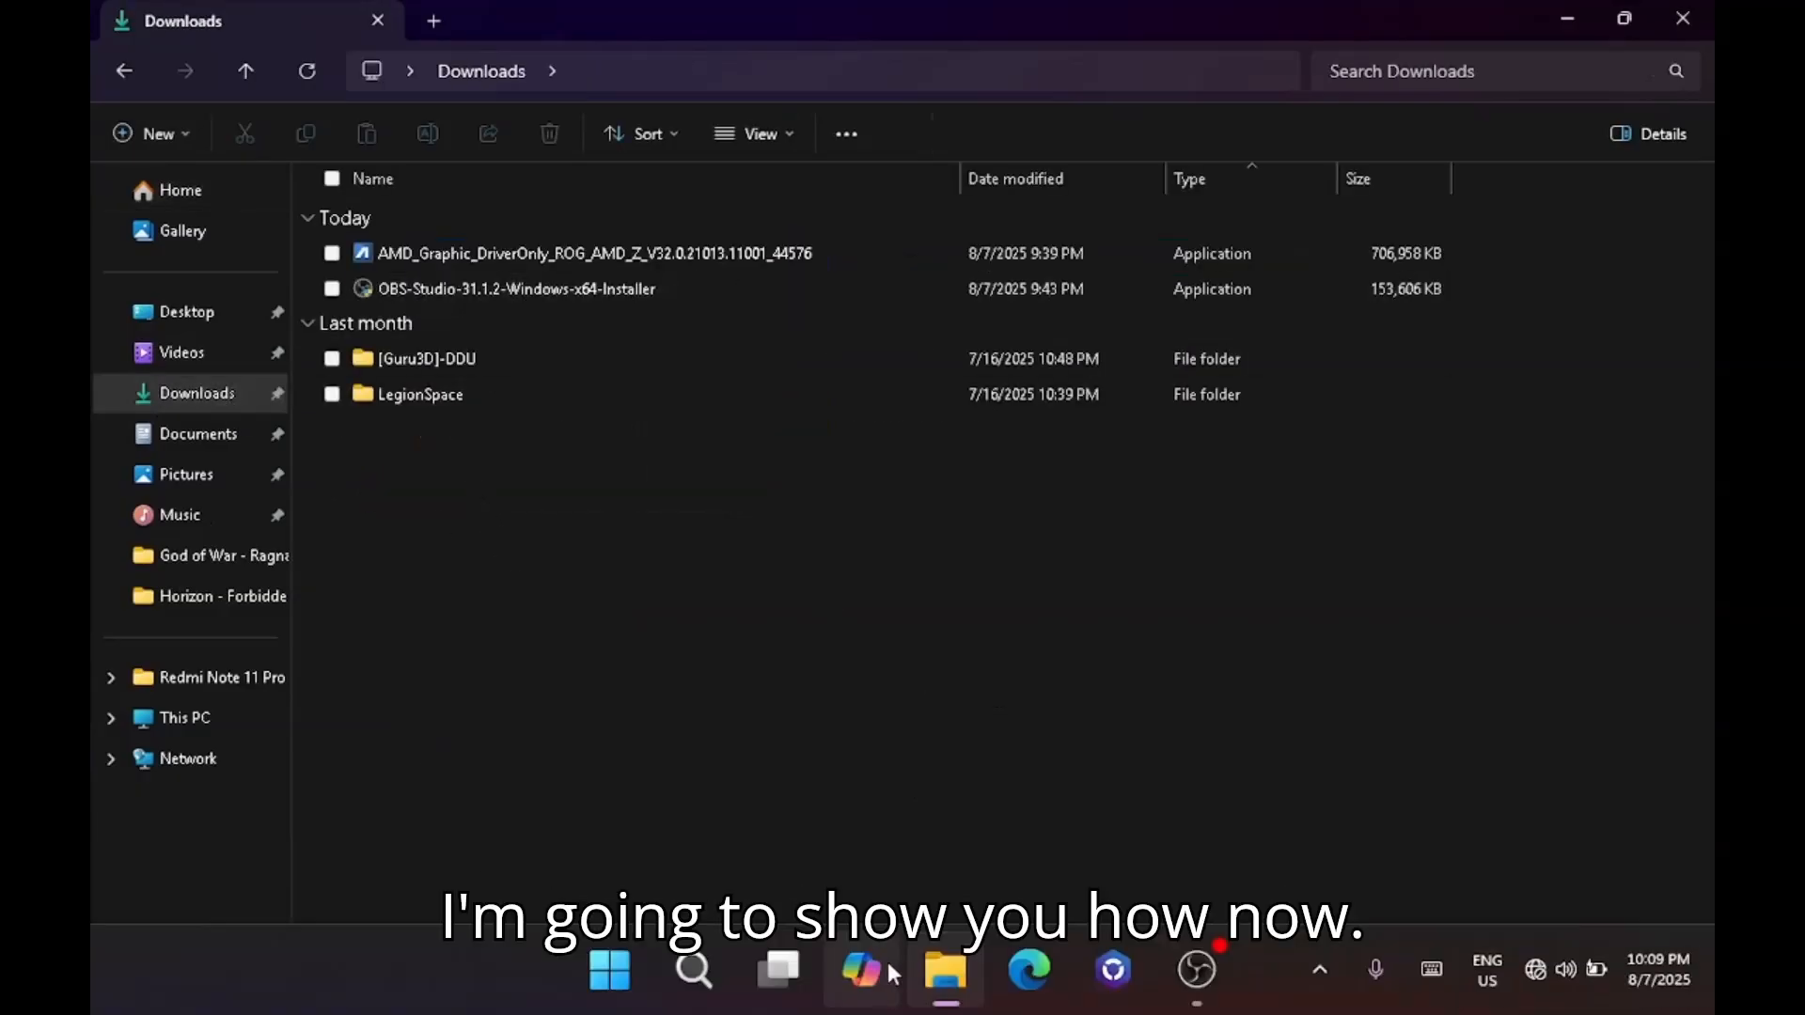
pyautogui.click(1029, 968)
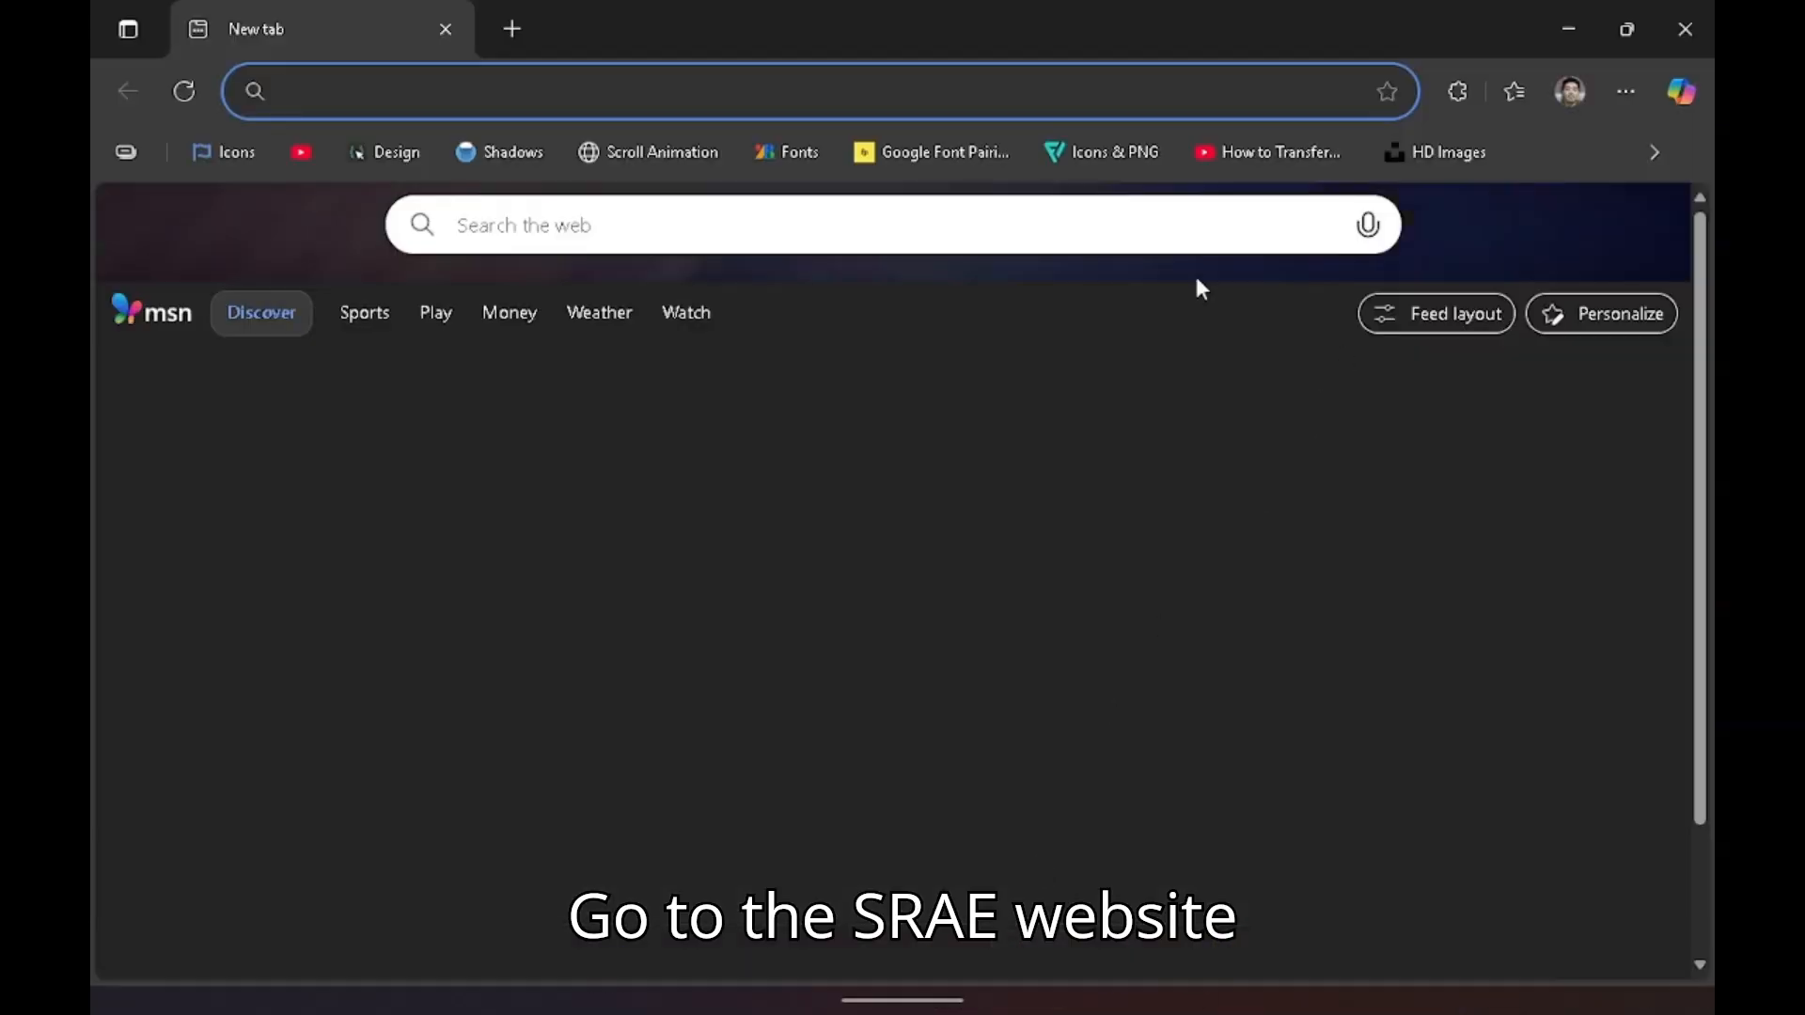
pyautogui.click(672, 91)
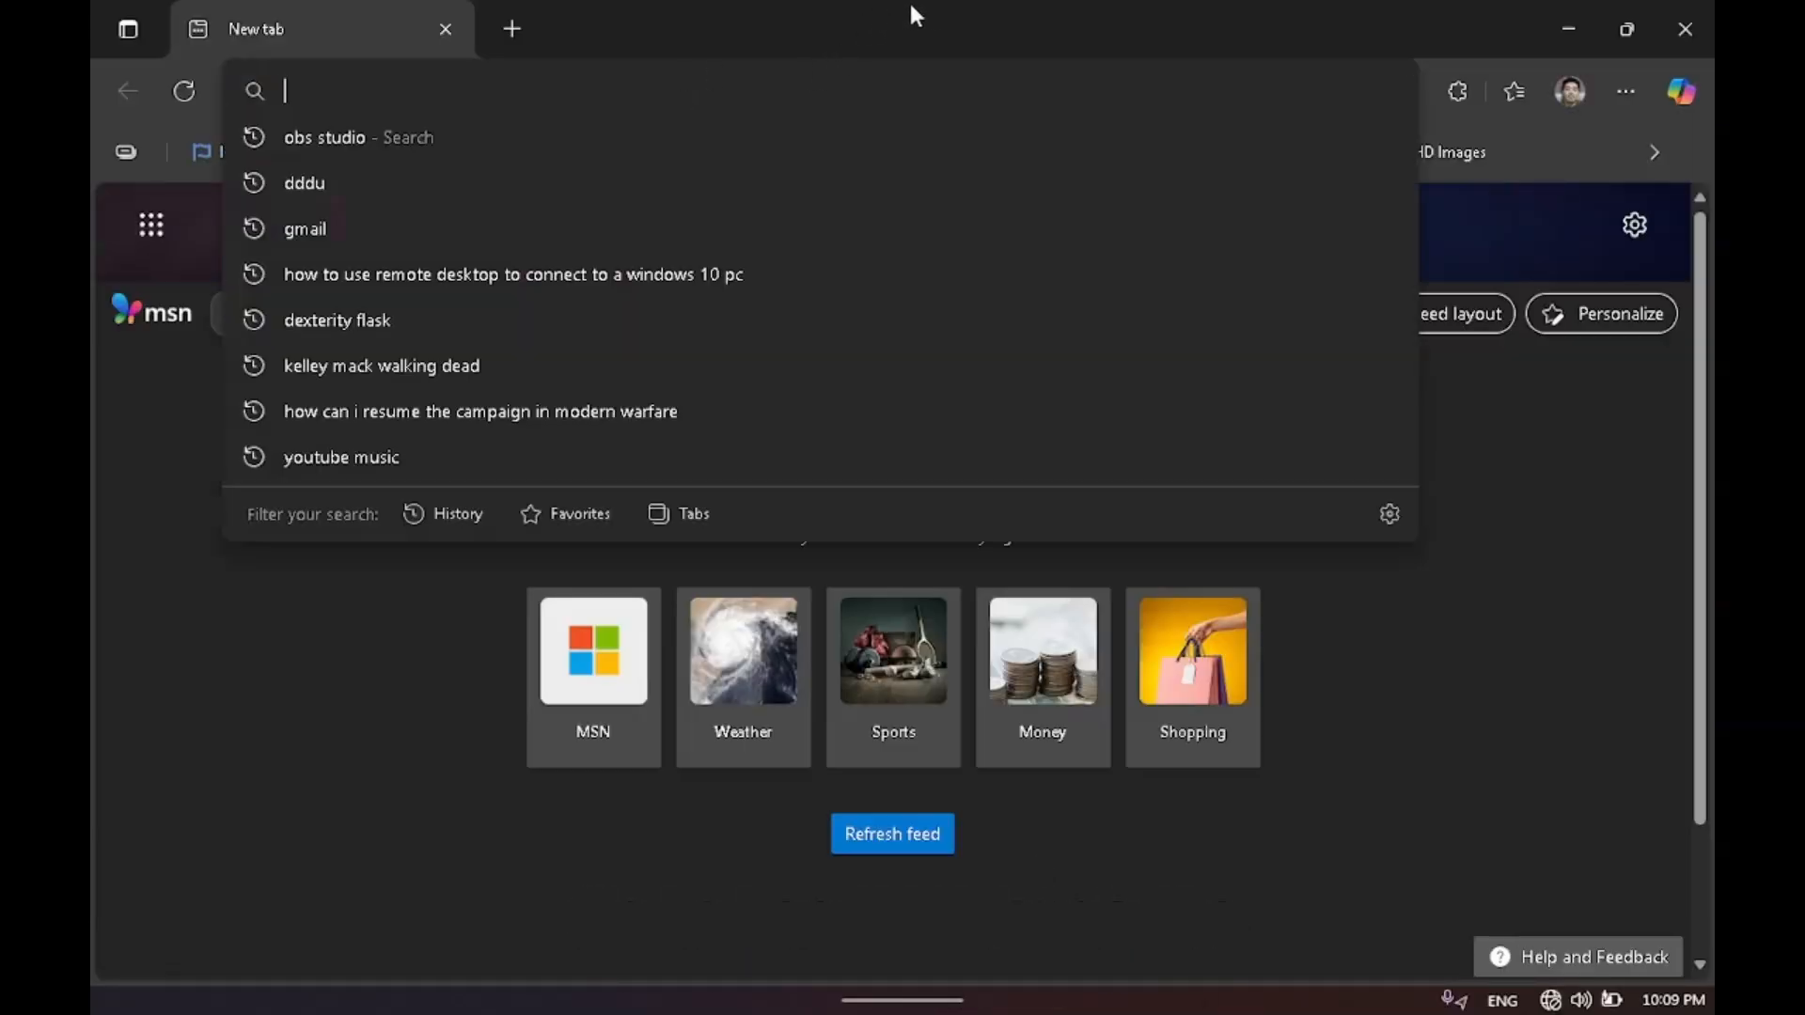
pyautogui.click(1483, 978)
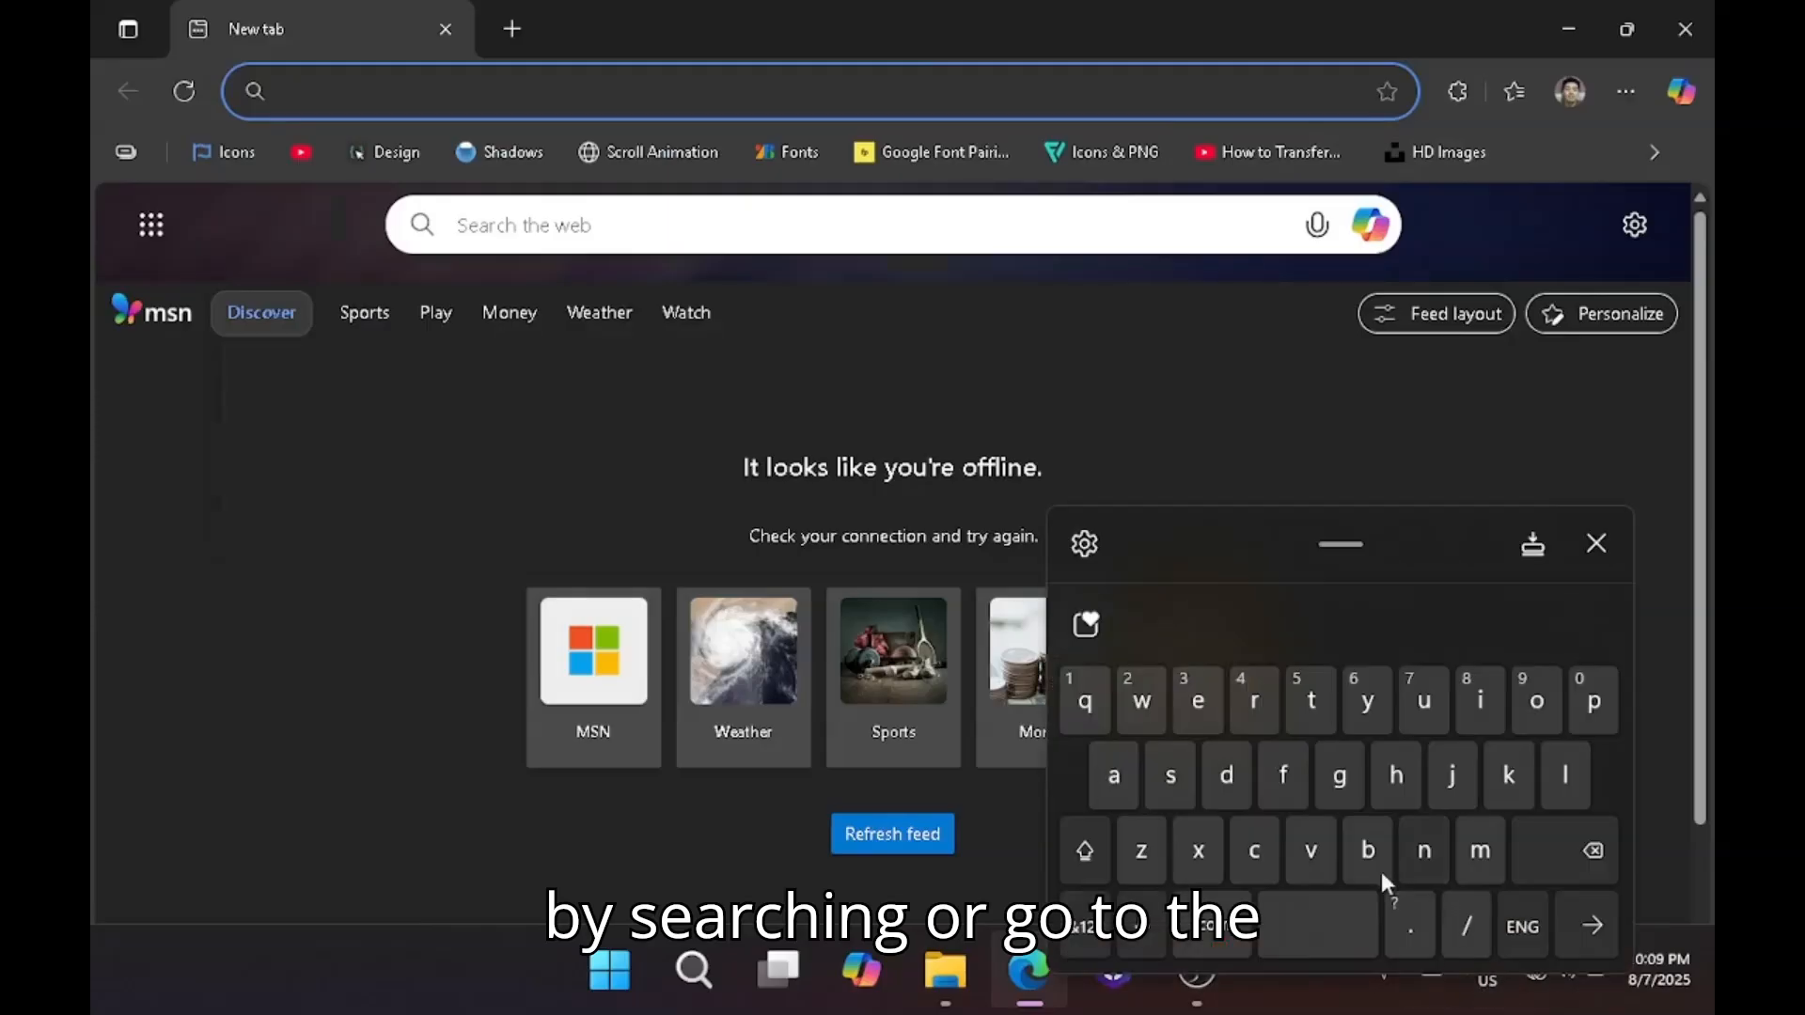
pyautogui.click(1170, 776)
pyautogui.click(1254, 701)
pyautogui.click(1197, 700)
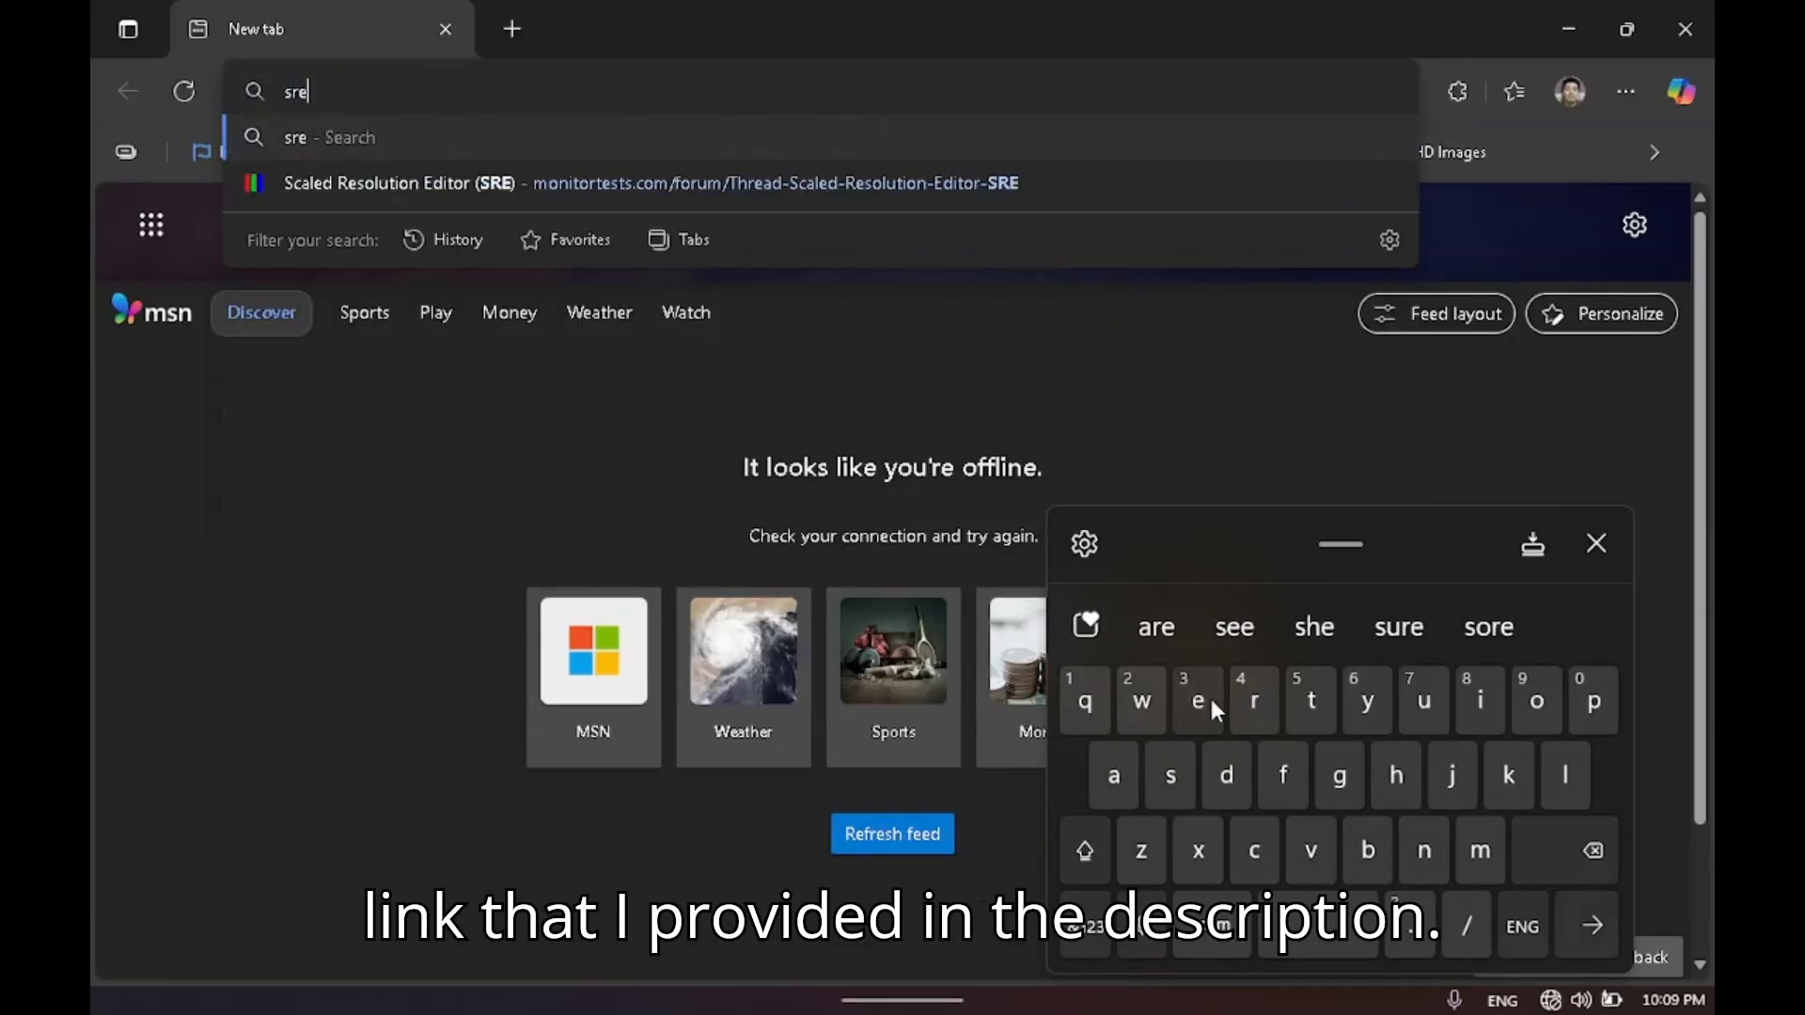
pyautogui.click(466, 188)
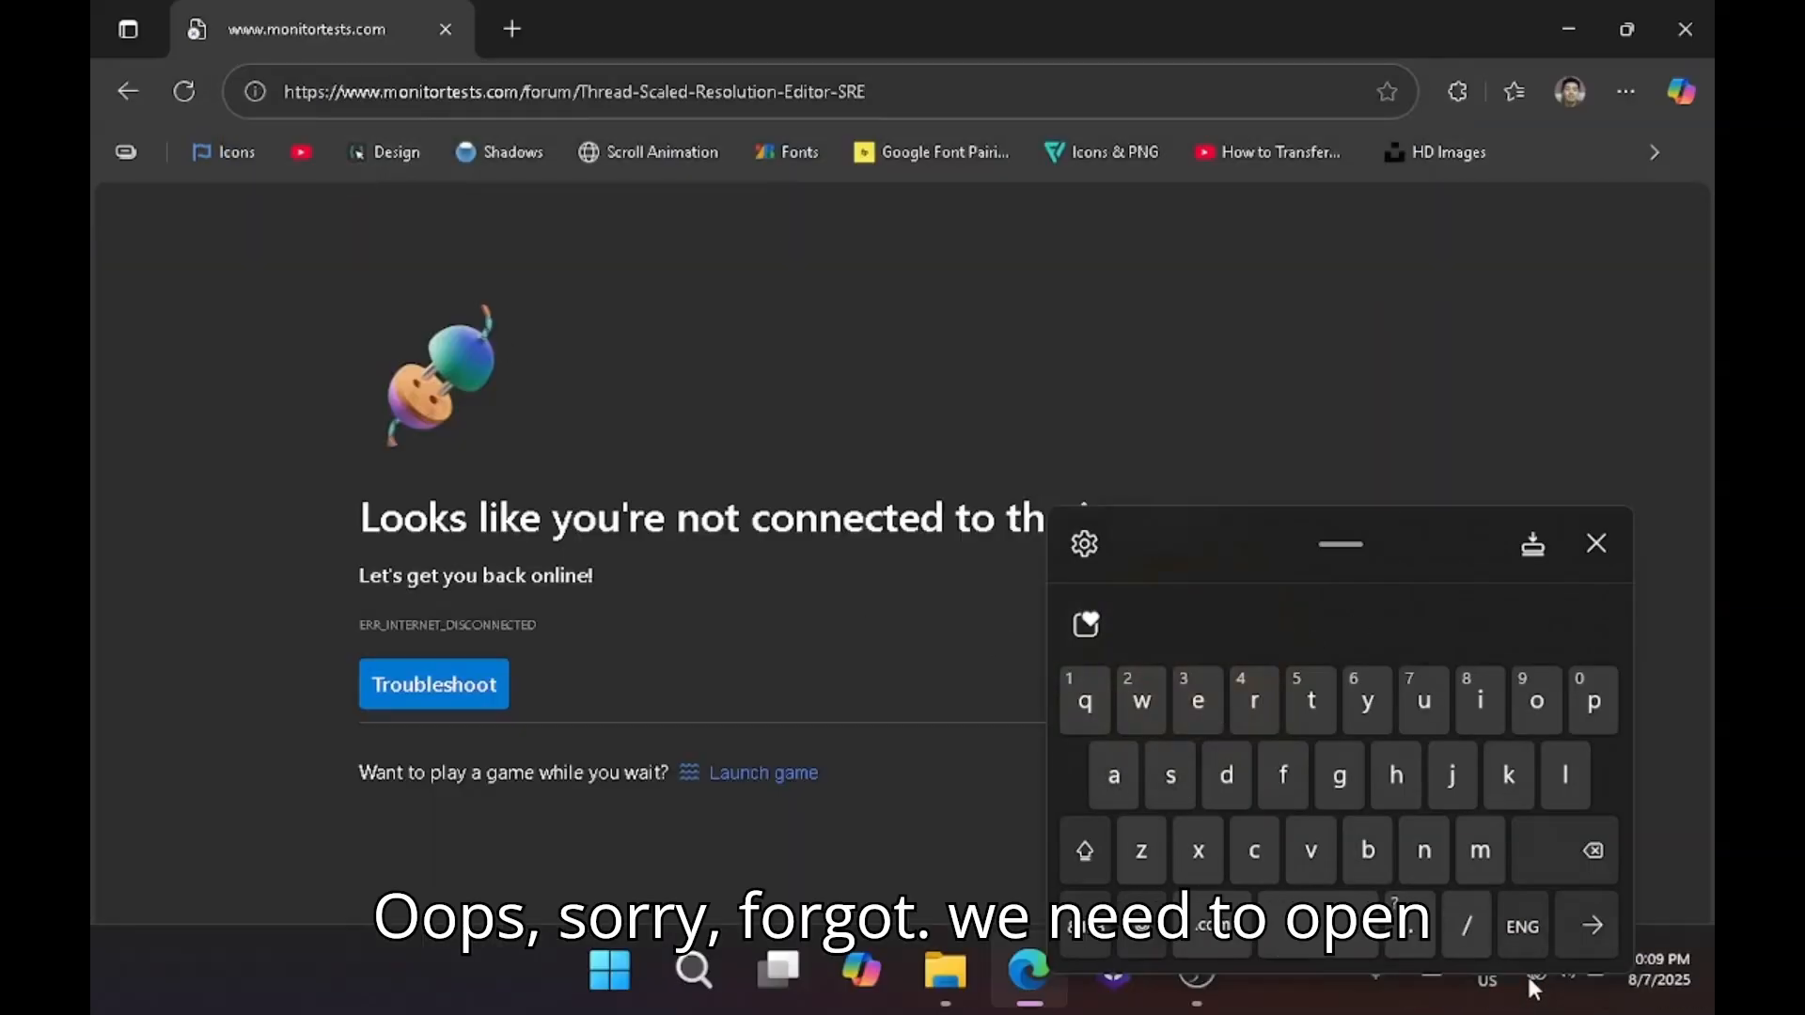
# Move the on-screen keyboard out of the way and turn on Wi-Fi.
pyautogui.moveTo(1406, 532); pyautogui.dragTo(979, 384)
pyautogui.click(1556, 971)
pyautogui.click(1316, 497)
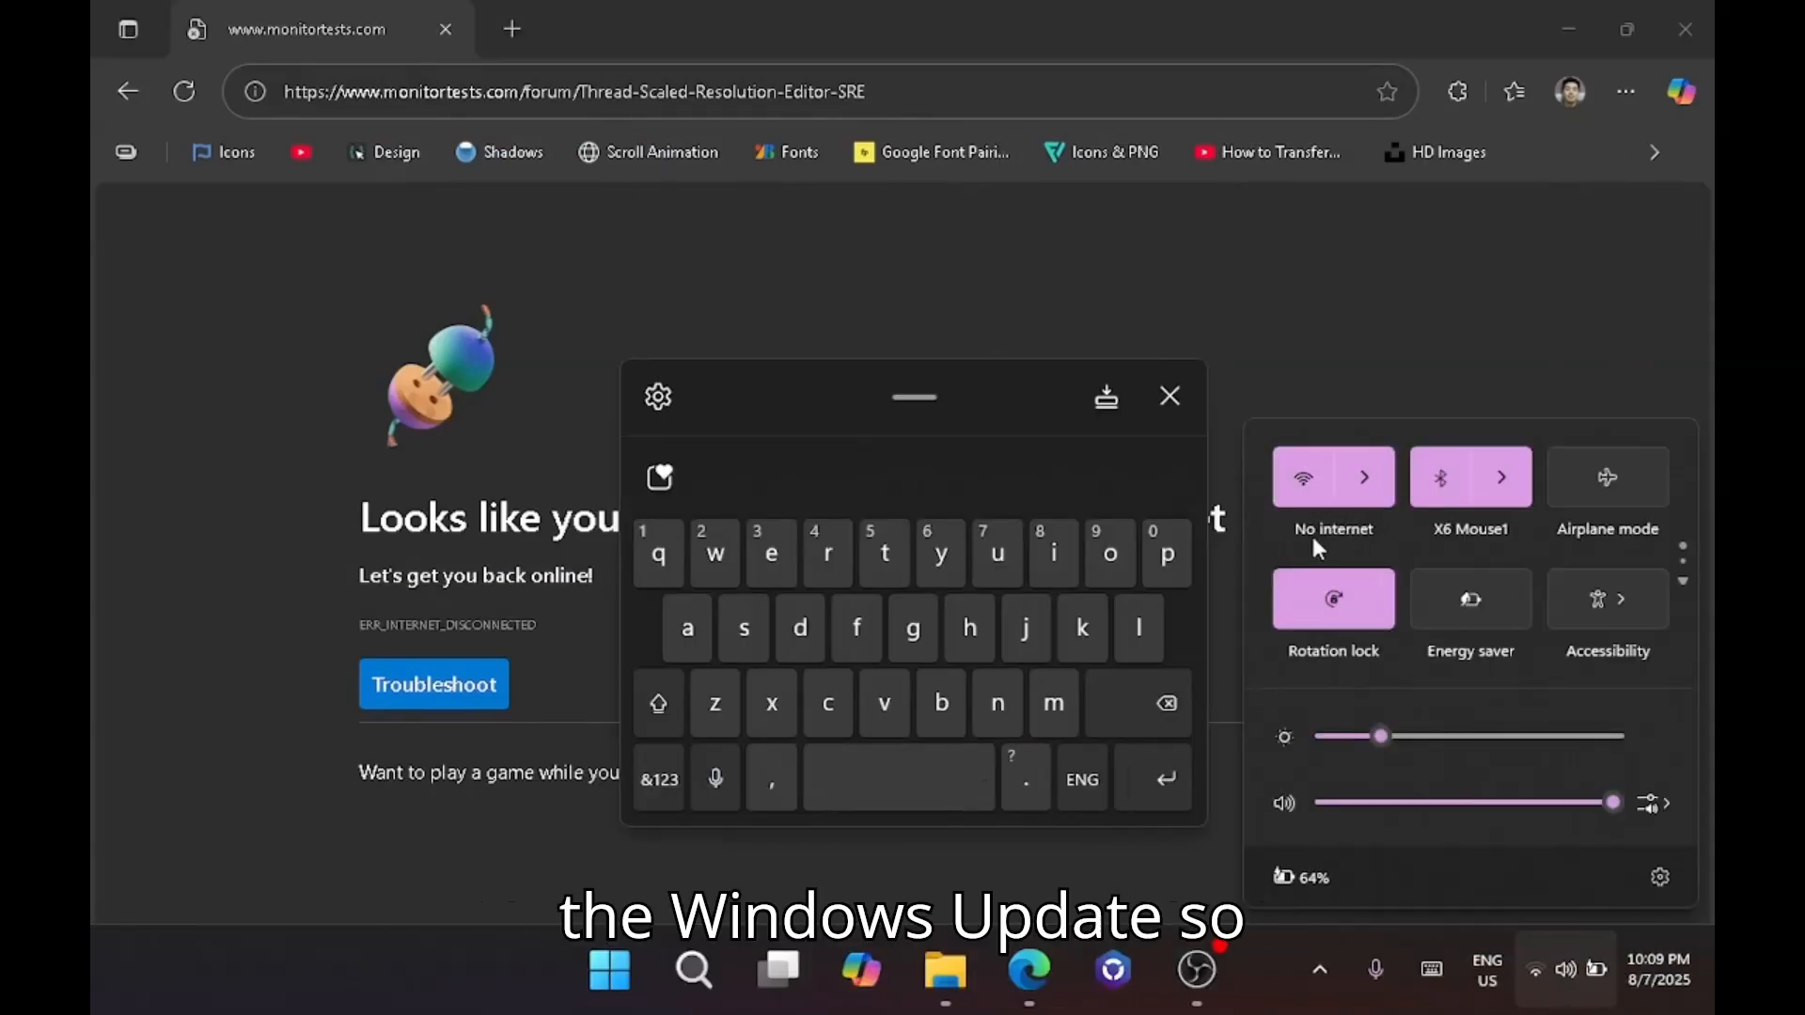
# Pause Windows Update until 9/11/2025 in the Settings app and close Settings.
pyautogui.click(609, 970)
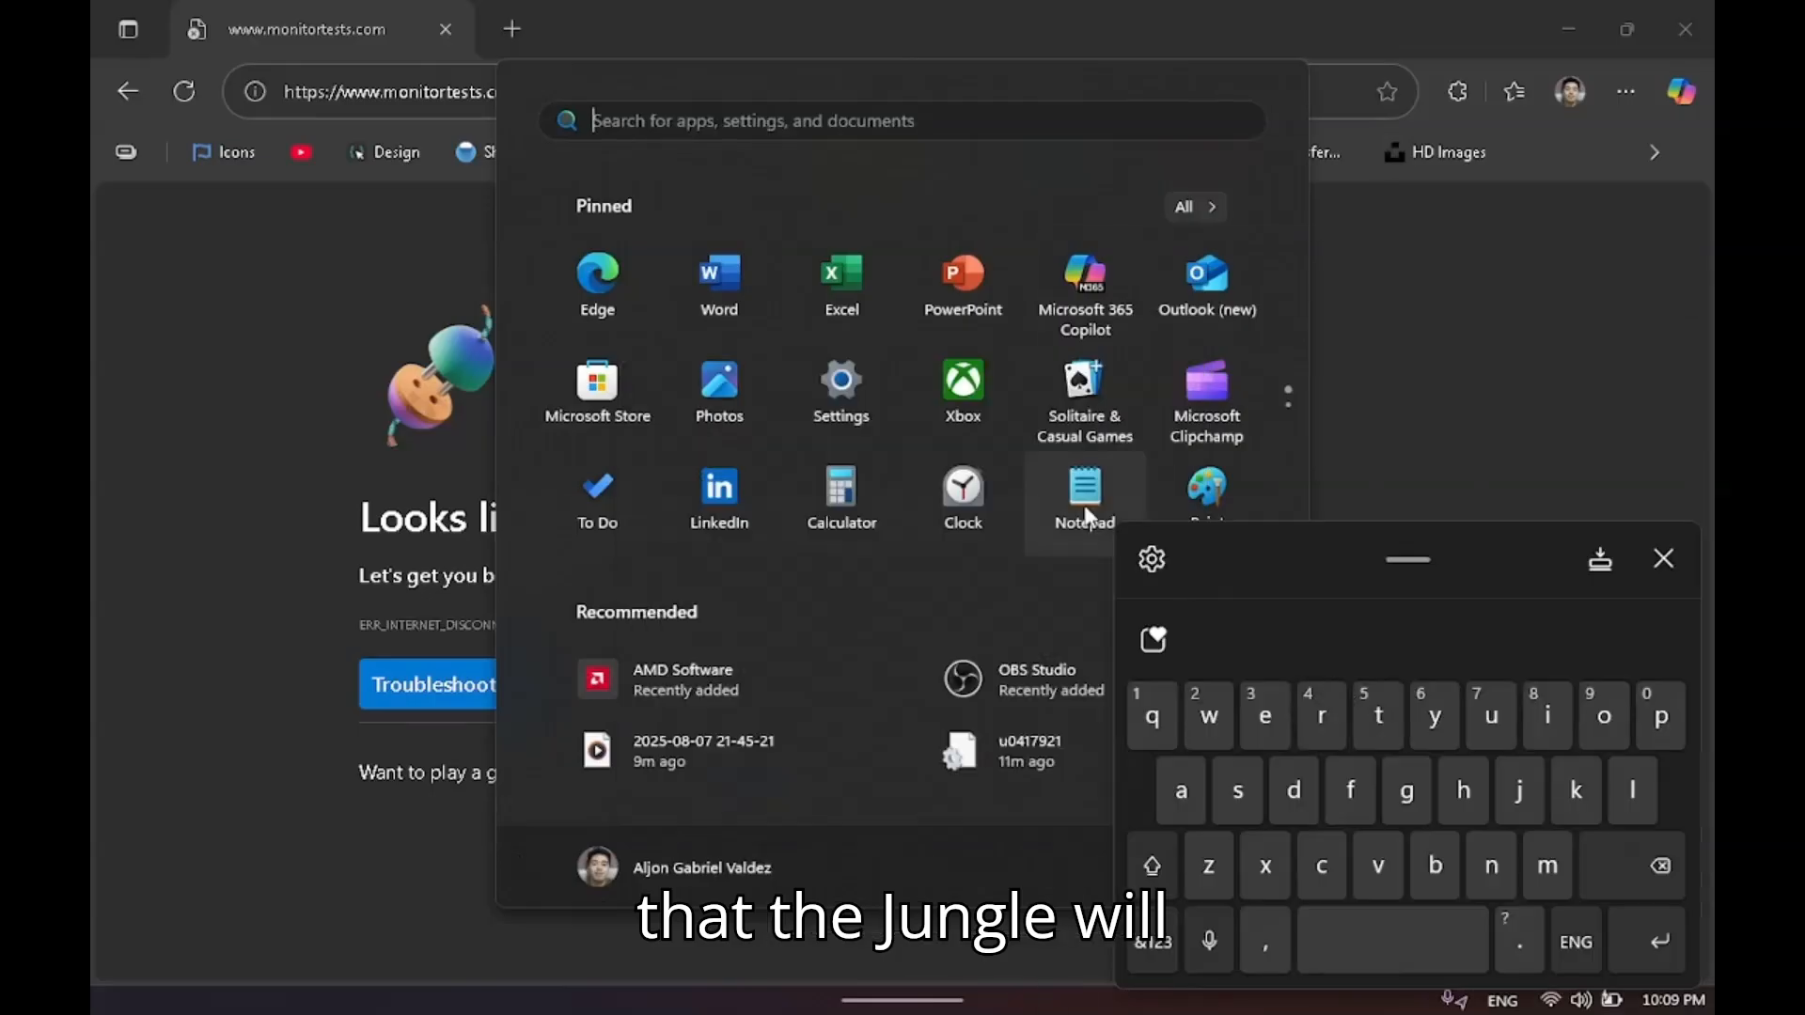
pyautogui.click(846, 386)
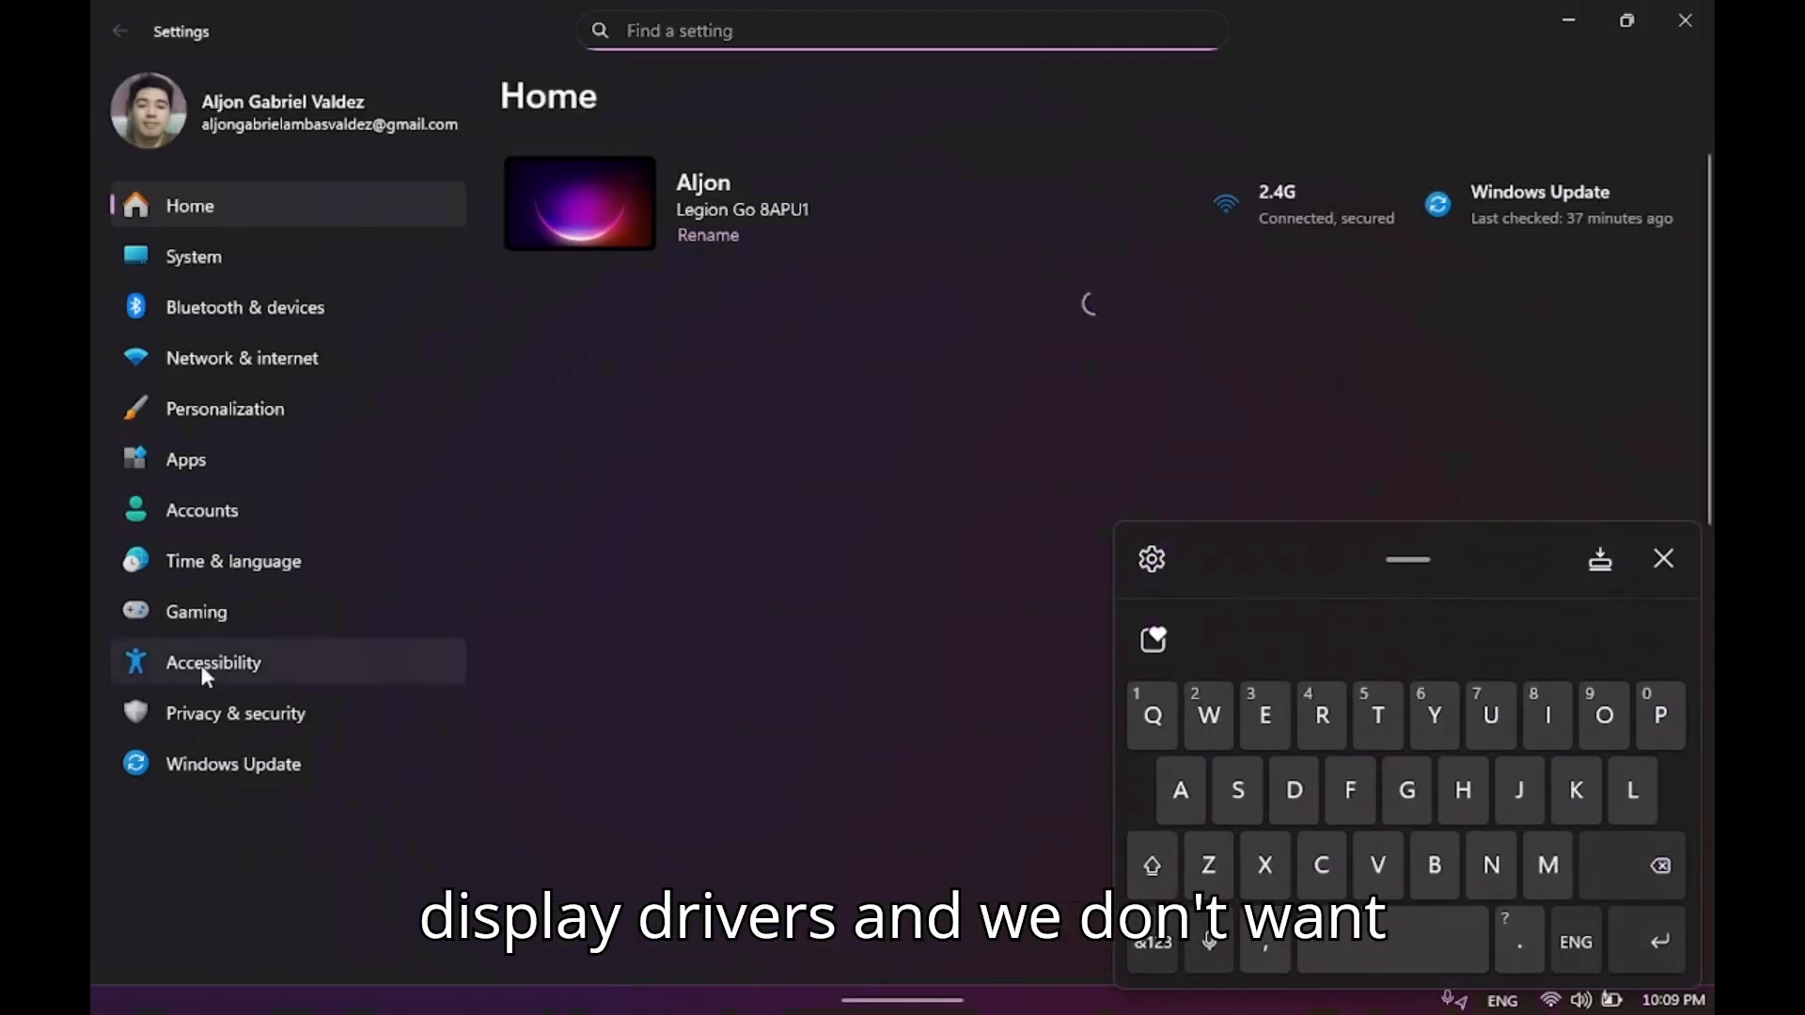
pyautogui.click(216, 762)
pyautogui.click(1601, 451)
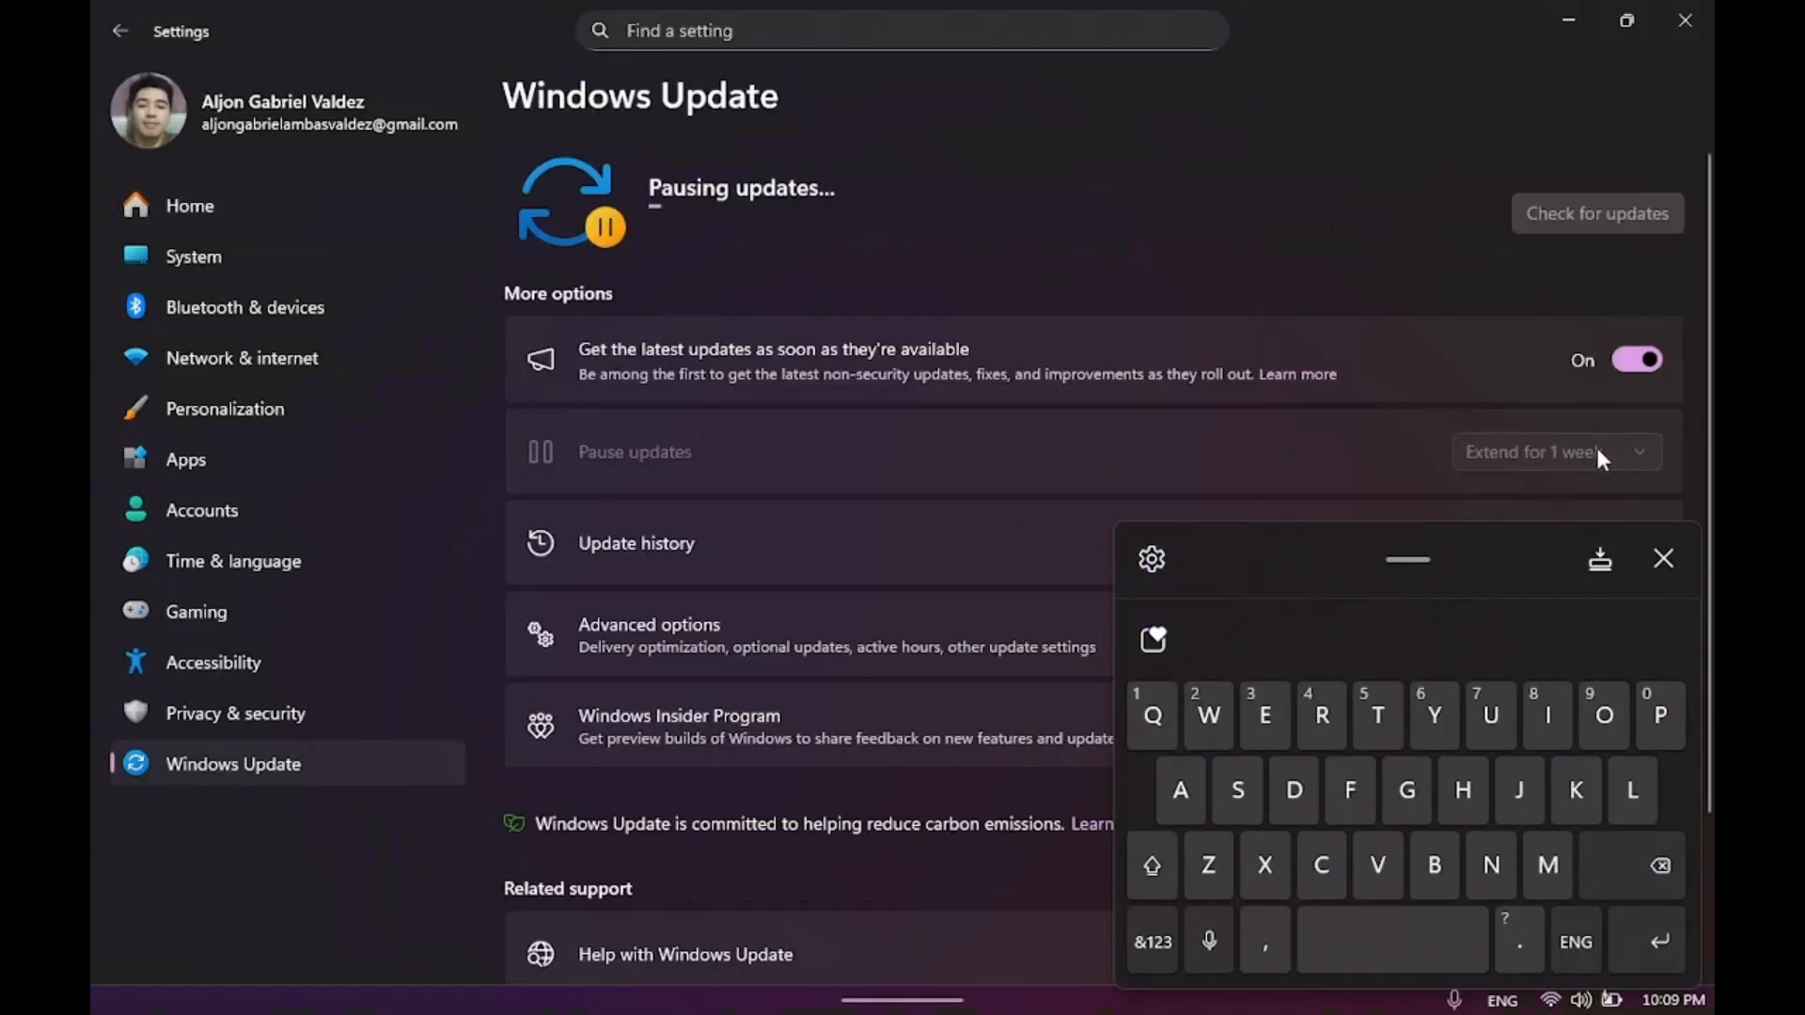
pyautogui.click(1640, 453)
pyautogui.click(1624, 616)
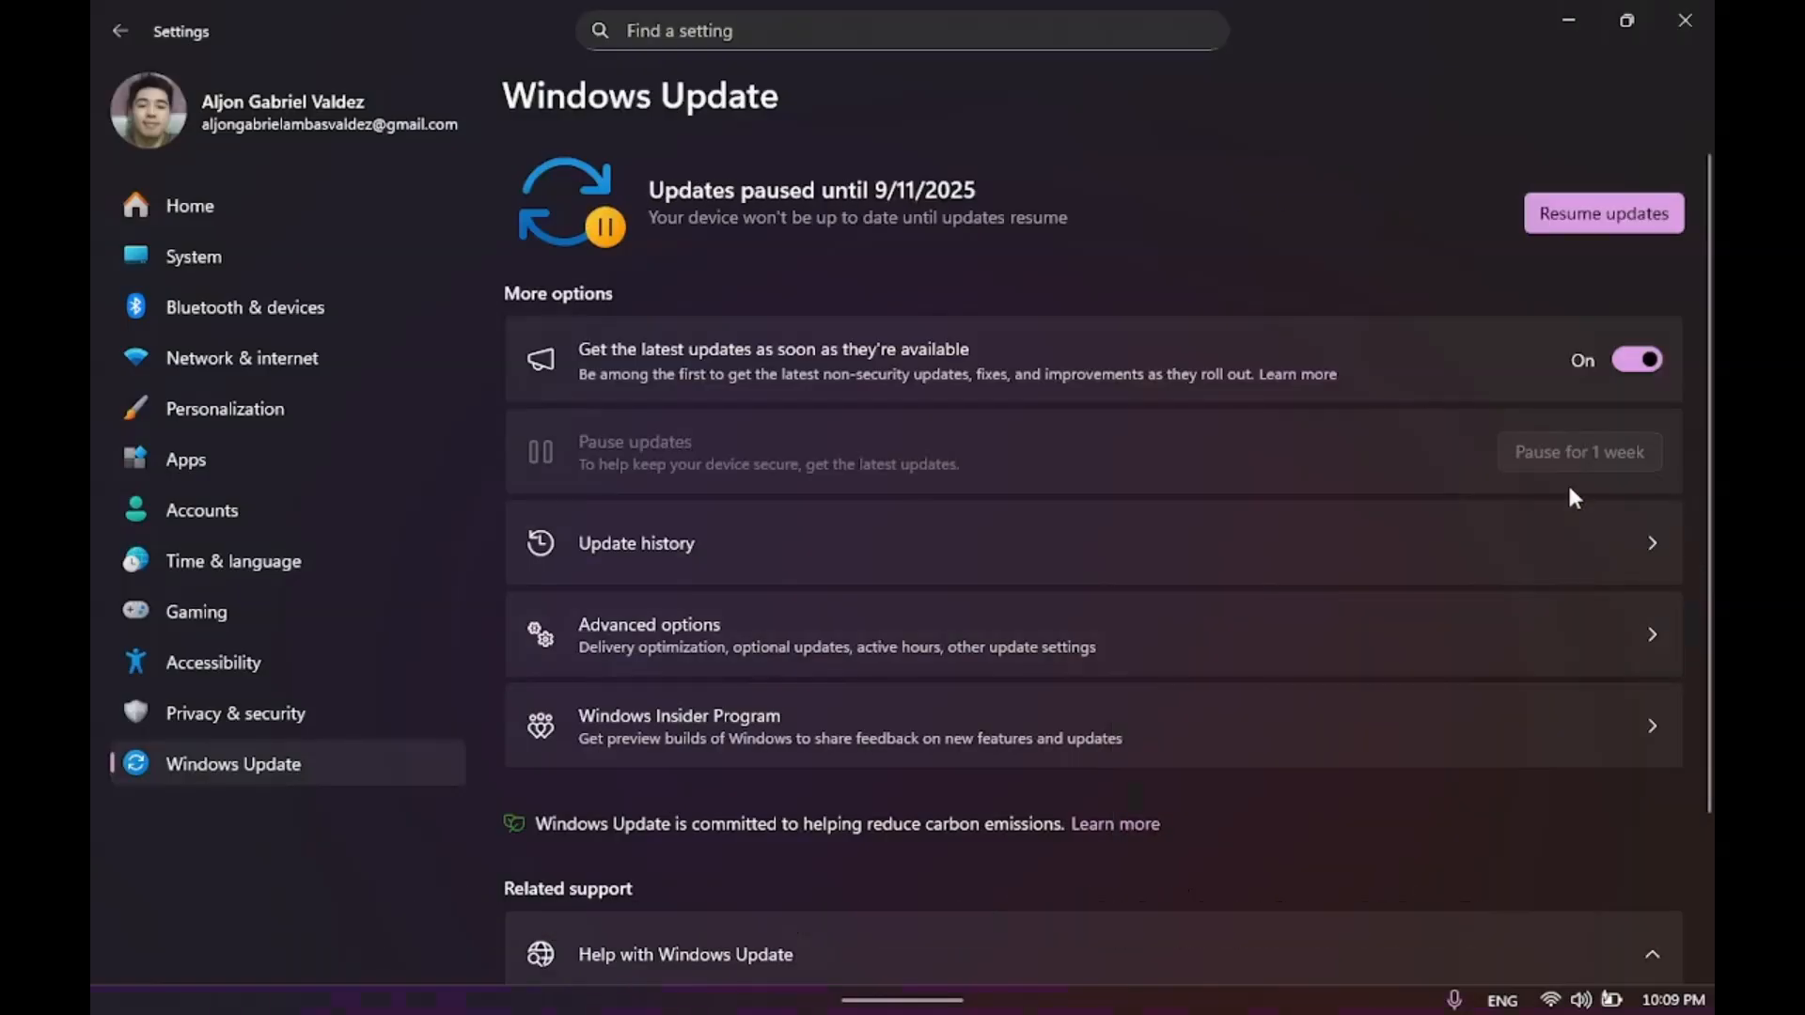
pyautogui.click(1684, 20)
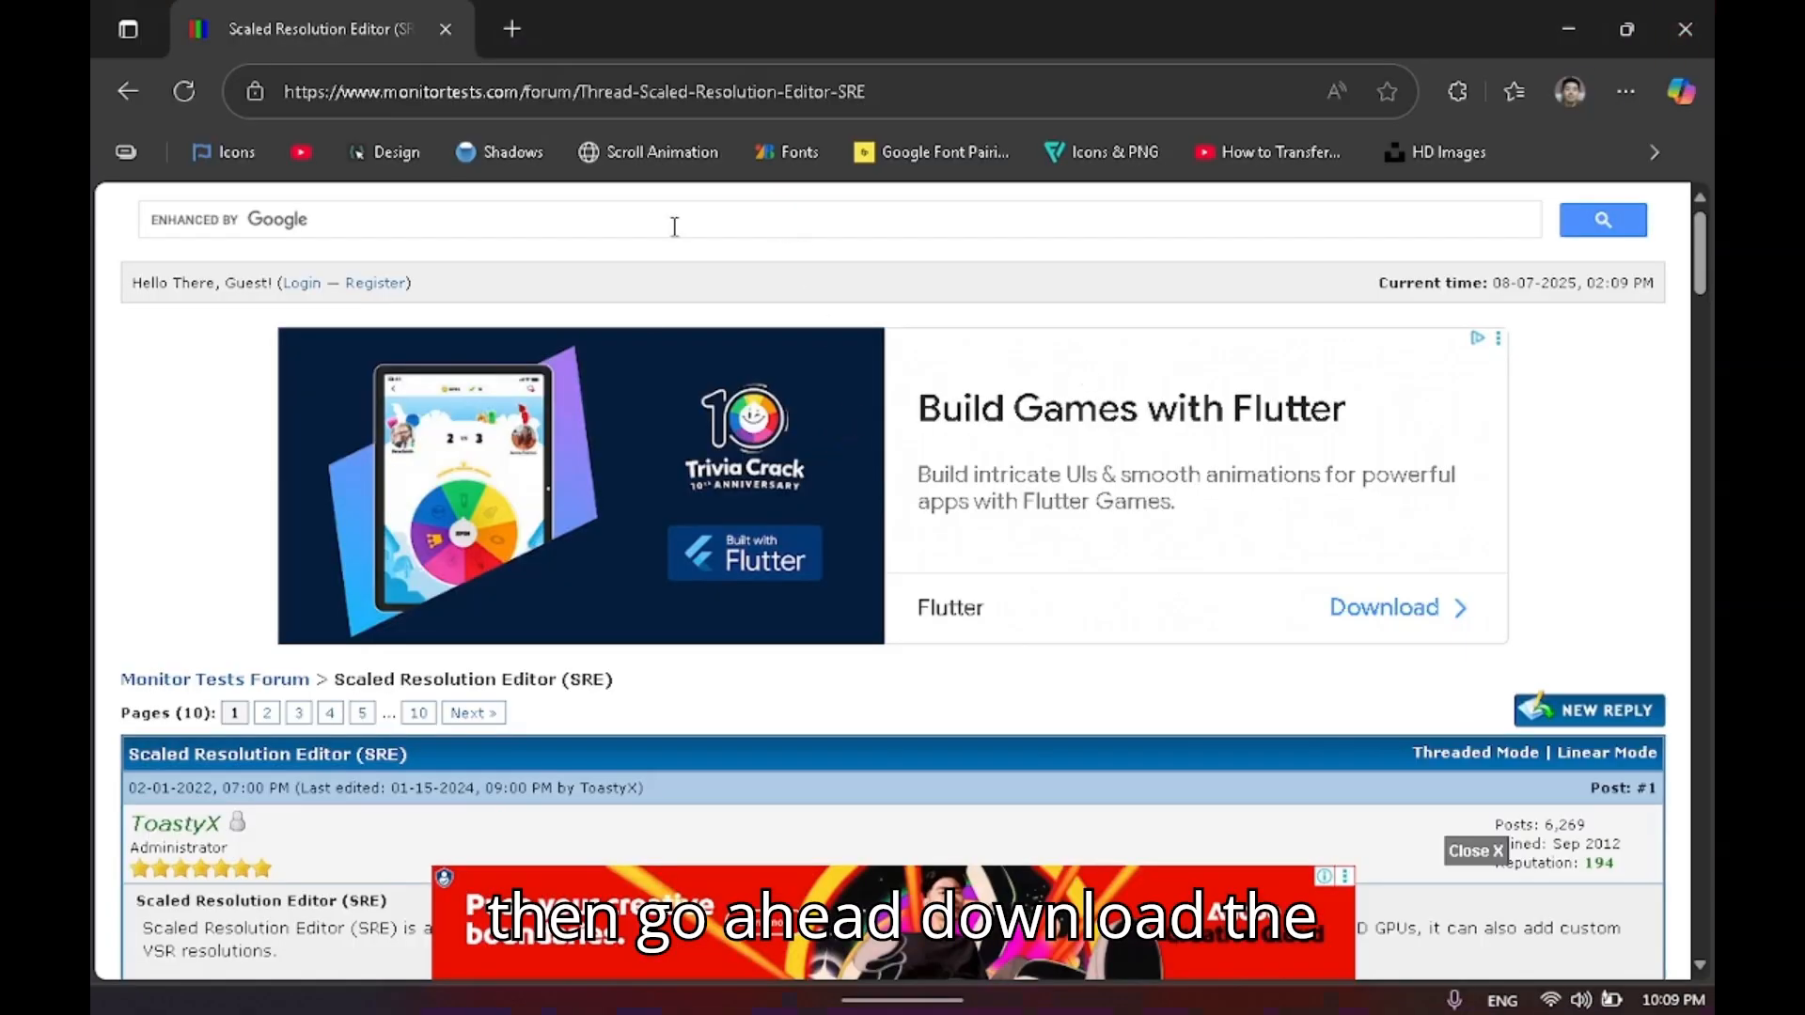
# Download sre-1.0.zip from the Scaled Resolution Editor thread and close the browser.
pyautogui.scroll(-4, 1079, 592)
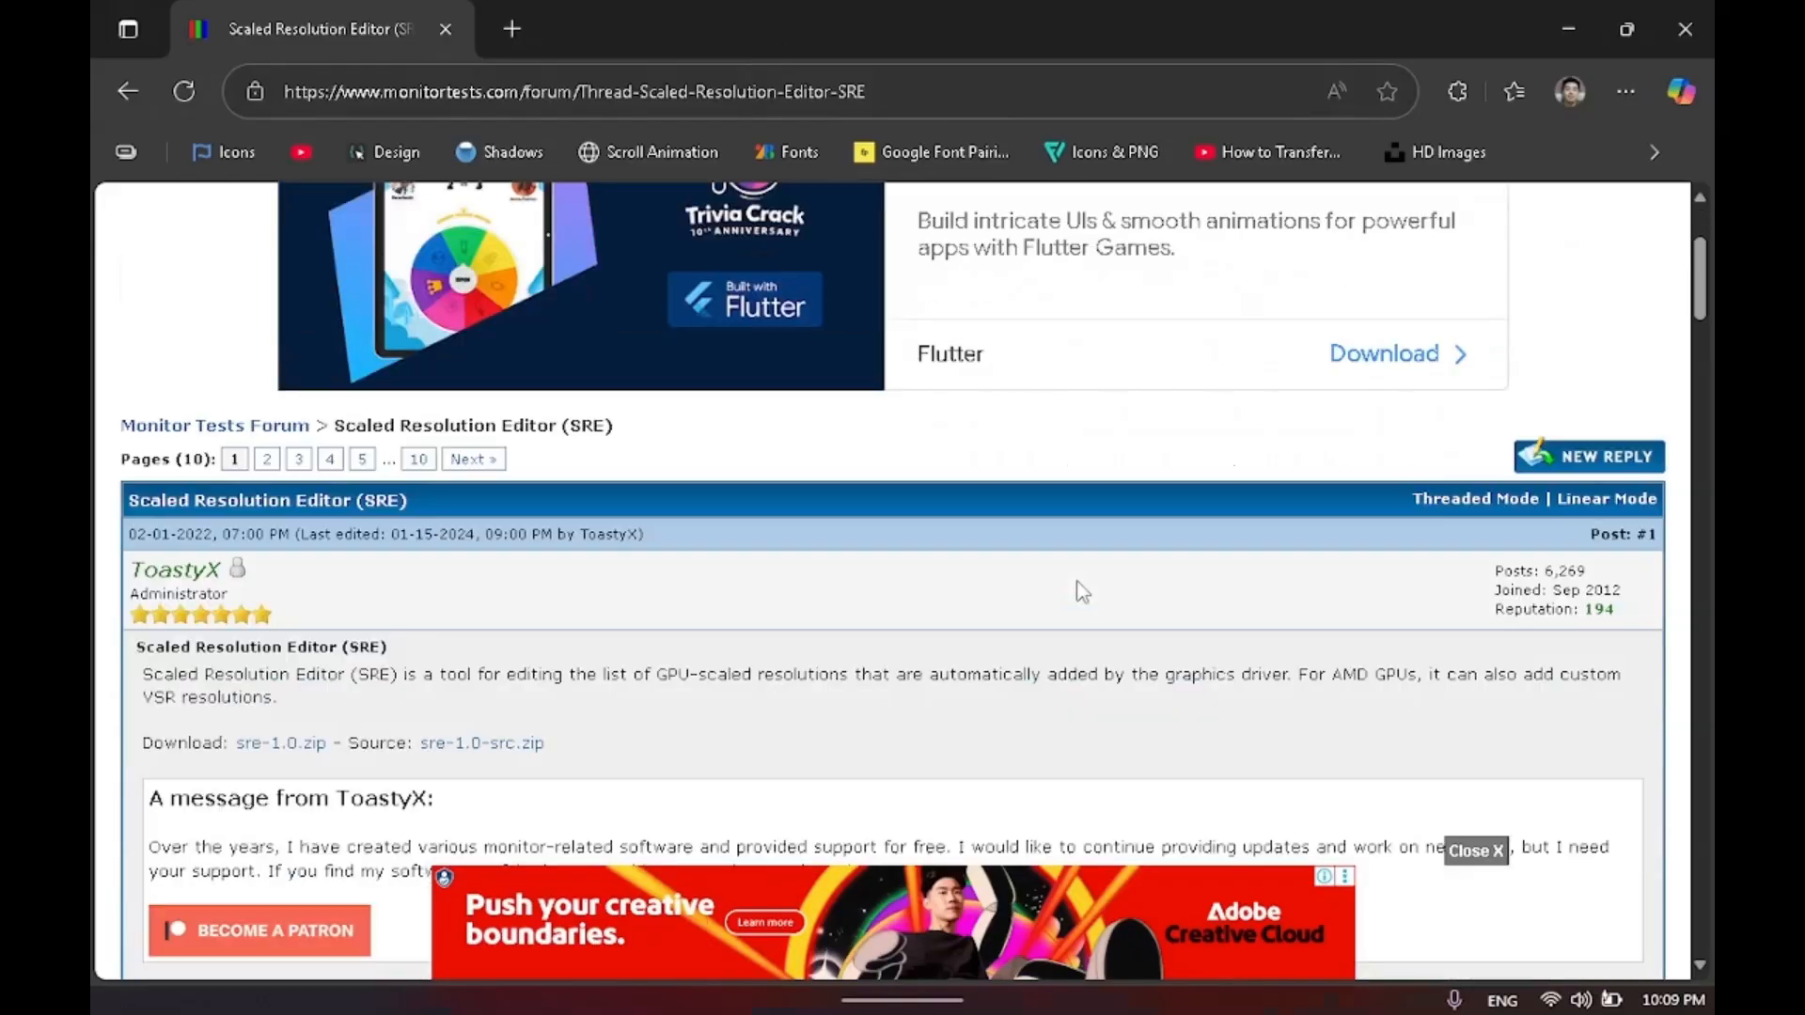
pyautogui.moveTo(866, 92); pyautogui.dragTo(203, 98)
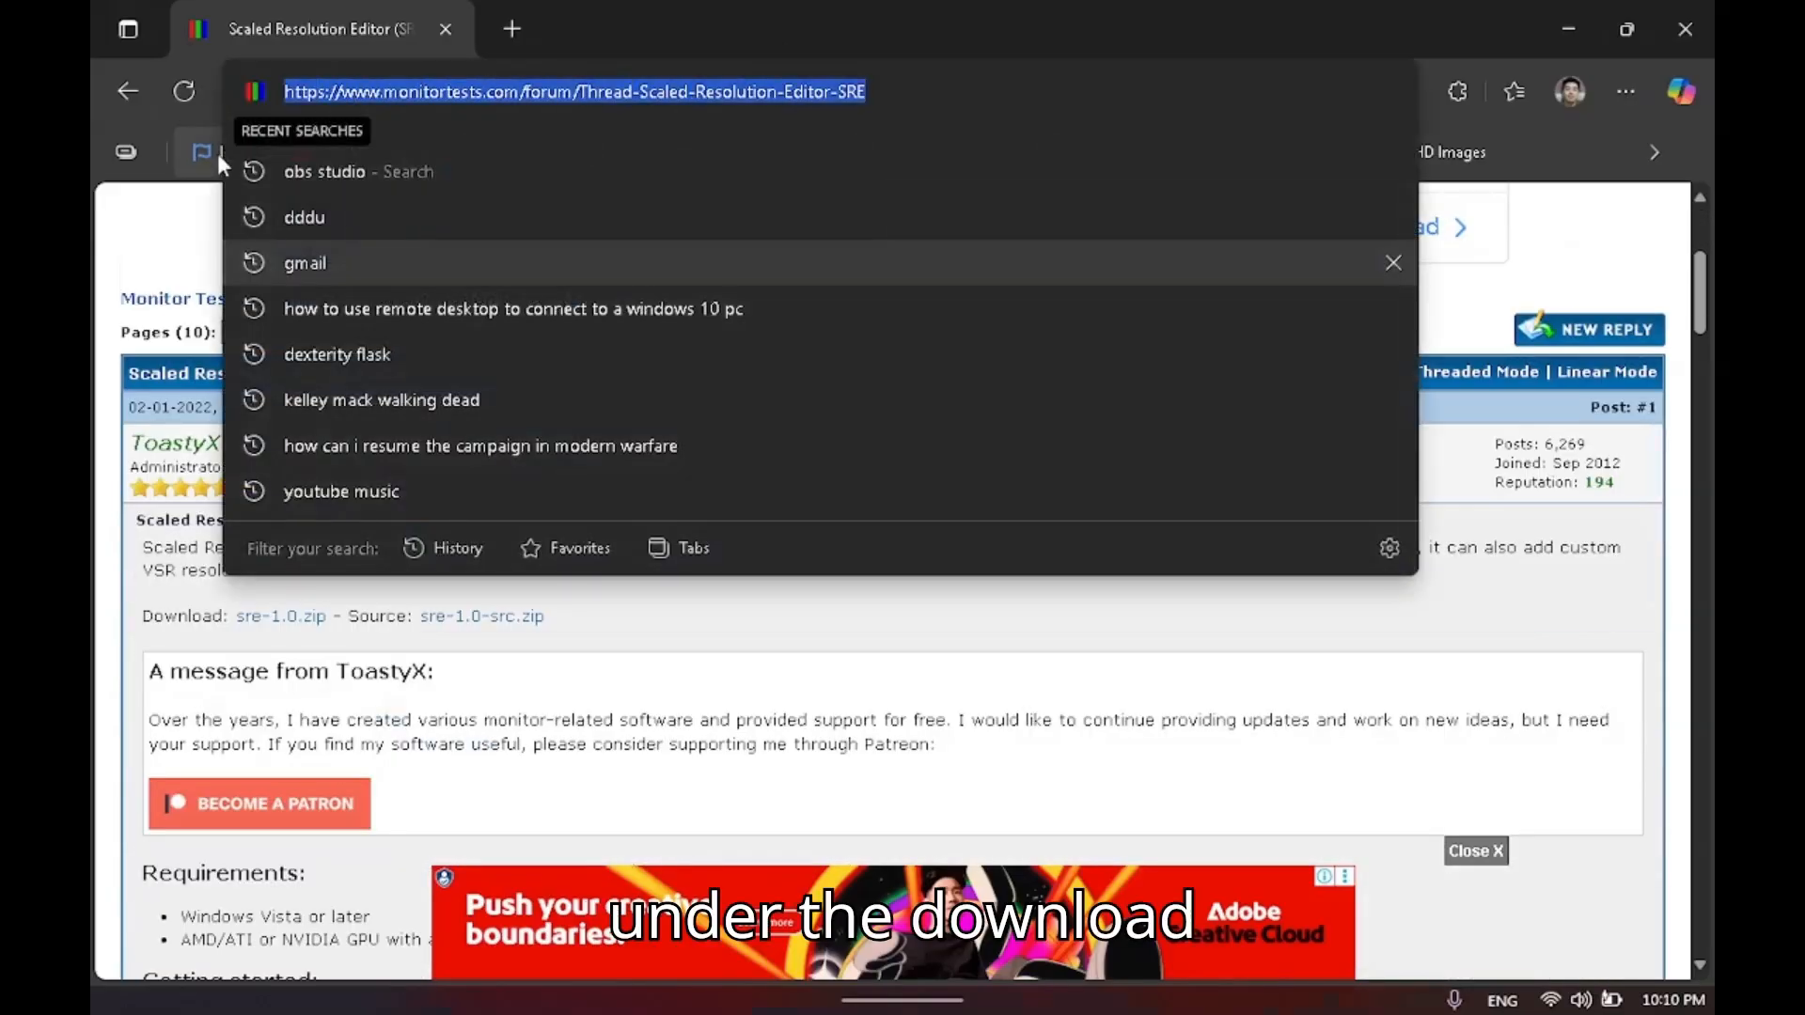
pyautogui.click(149, 207)
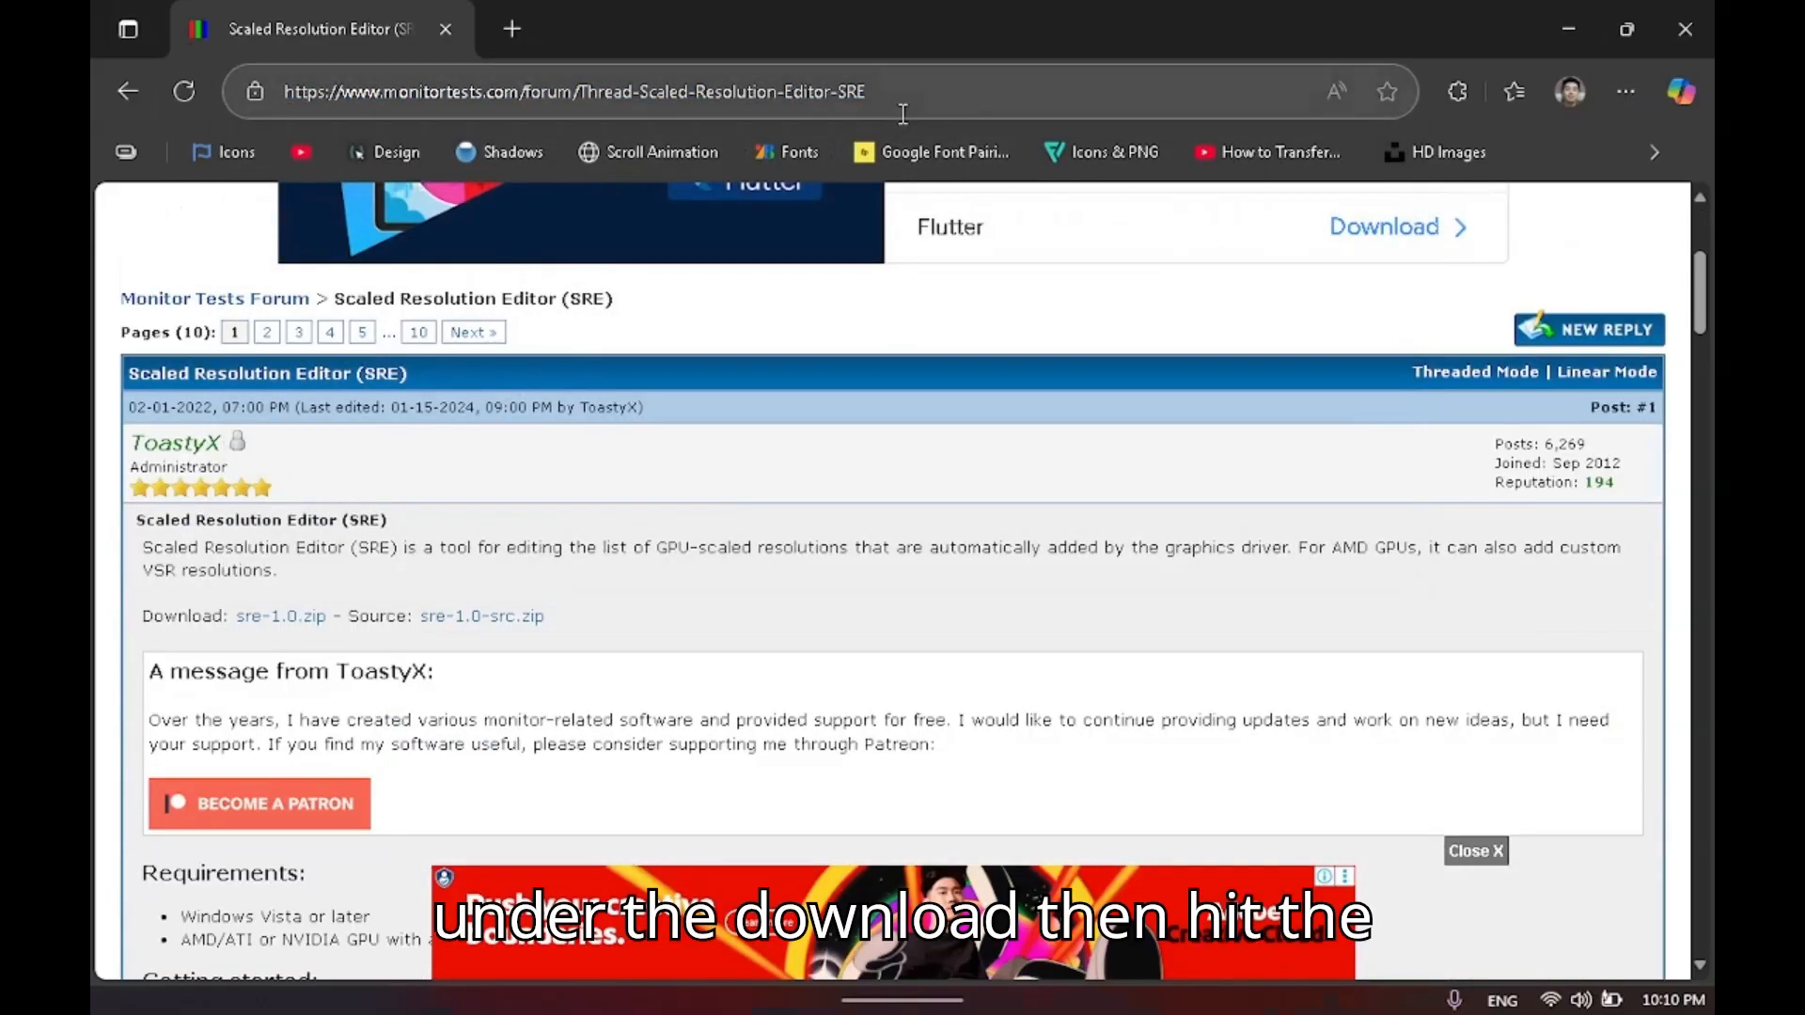
pyautogui.scroll(-1, 884, 358)
pyautogui.scroll(-1, 831, 434)
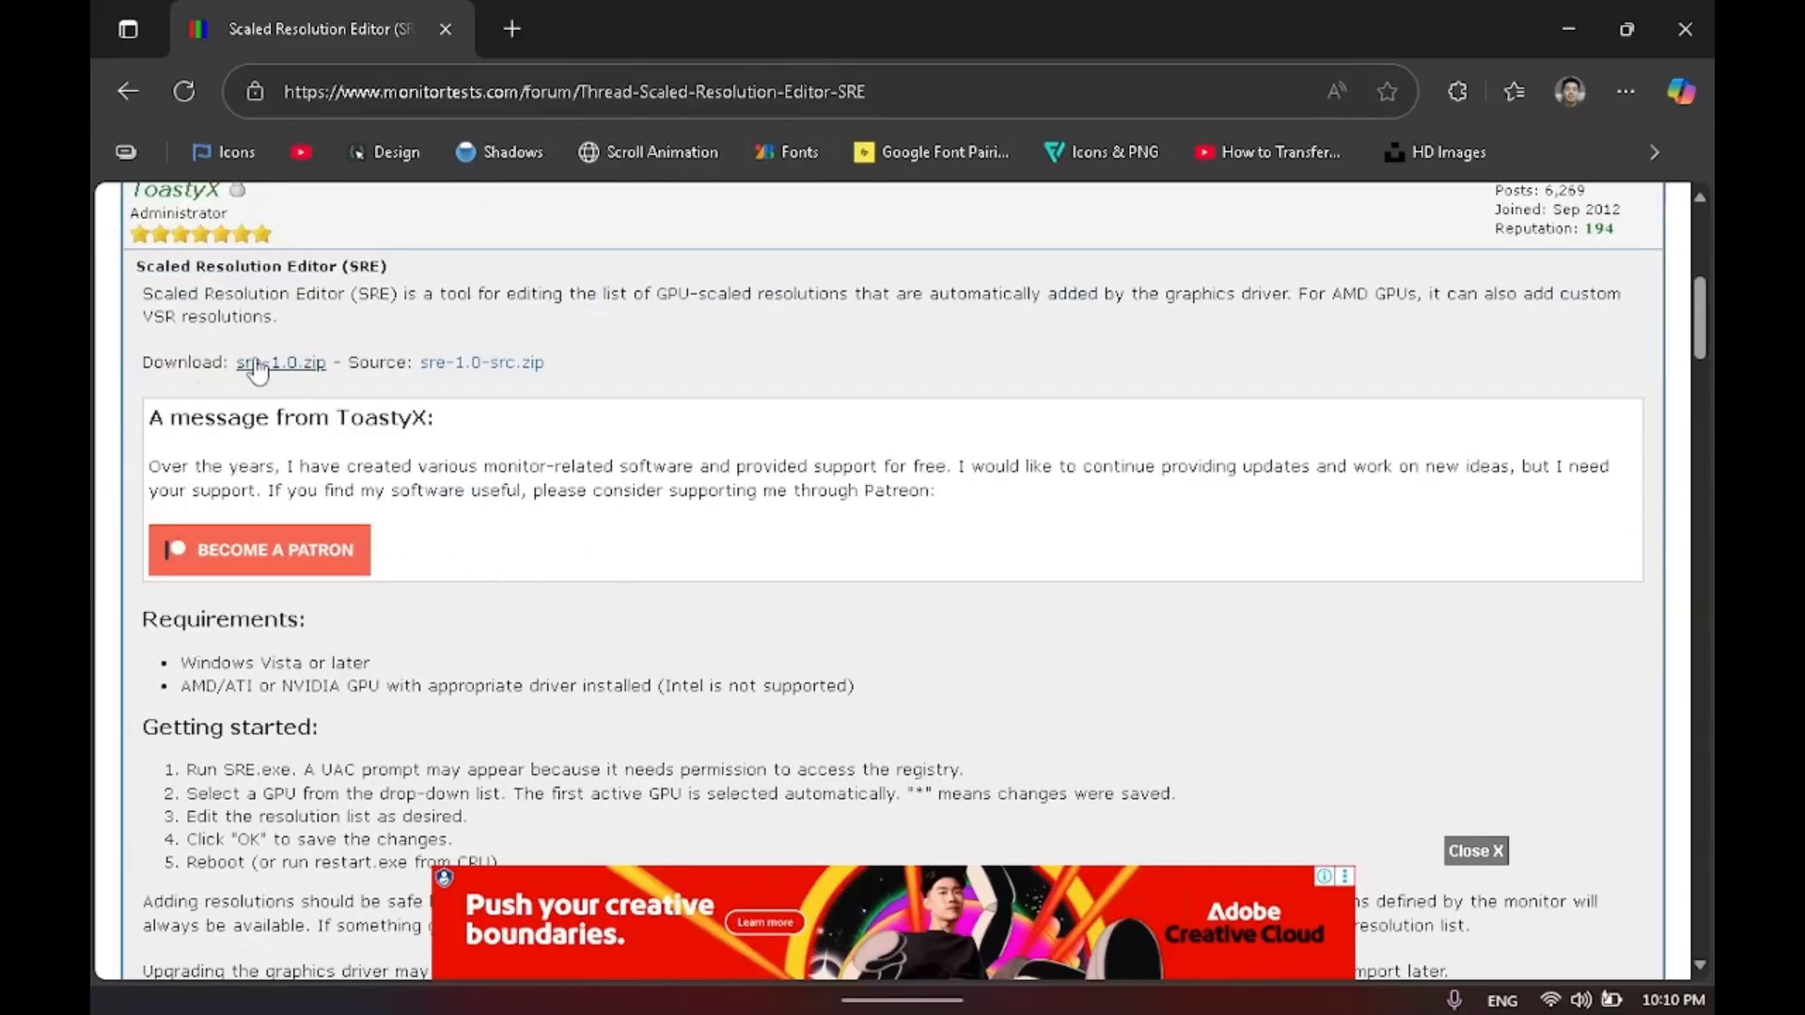
pyautogui.click(273, 373)
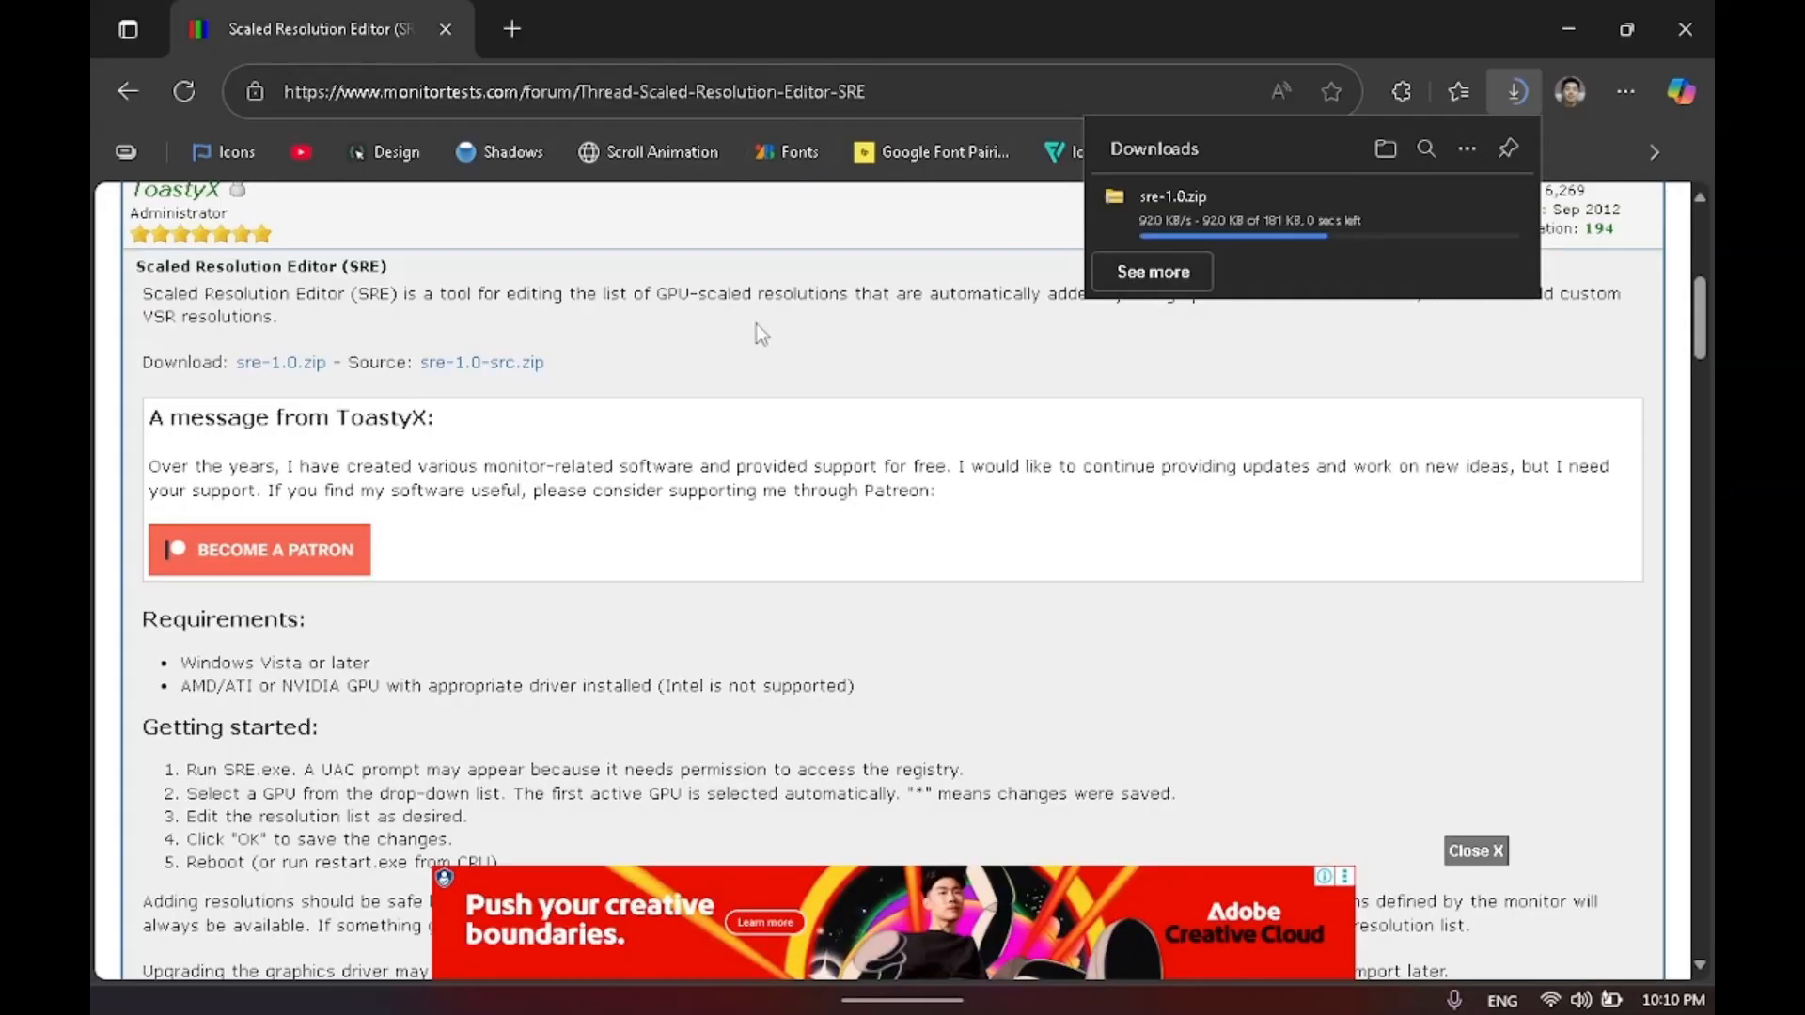
pyautogui.click(1684, 29)
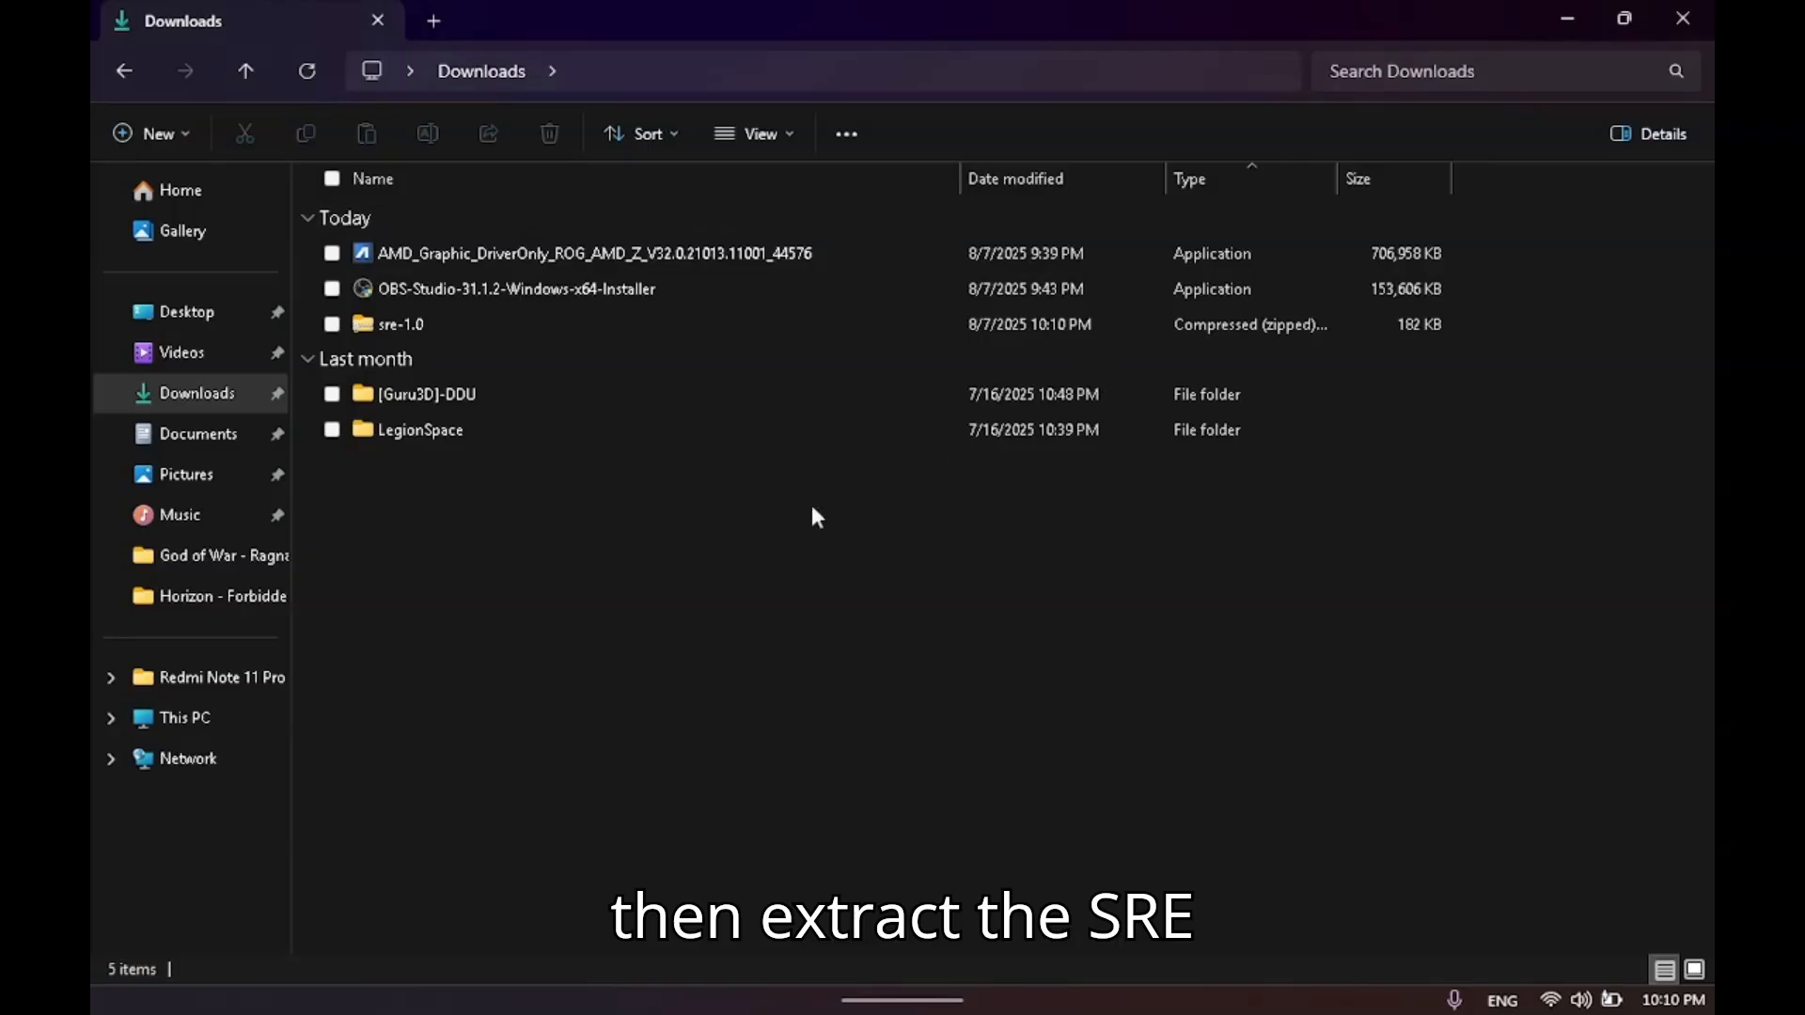
# Extract the sre-1.0 archive in the Downloads folder into its own sre-1.0 folder.
pyautogui.click(404, 329)
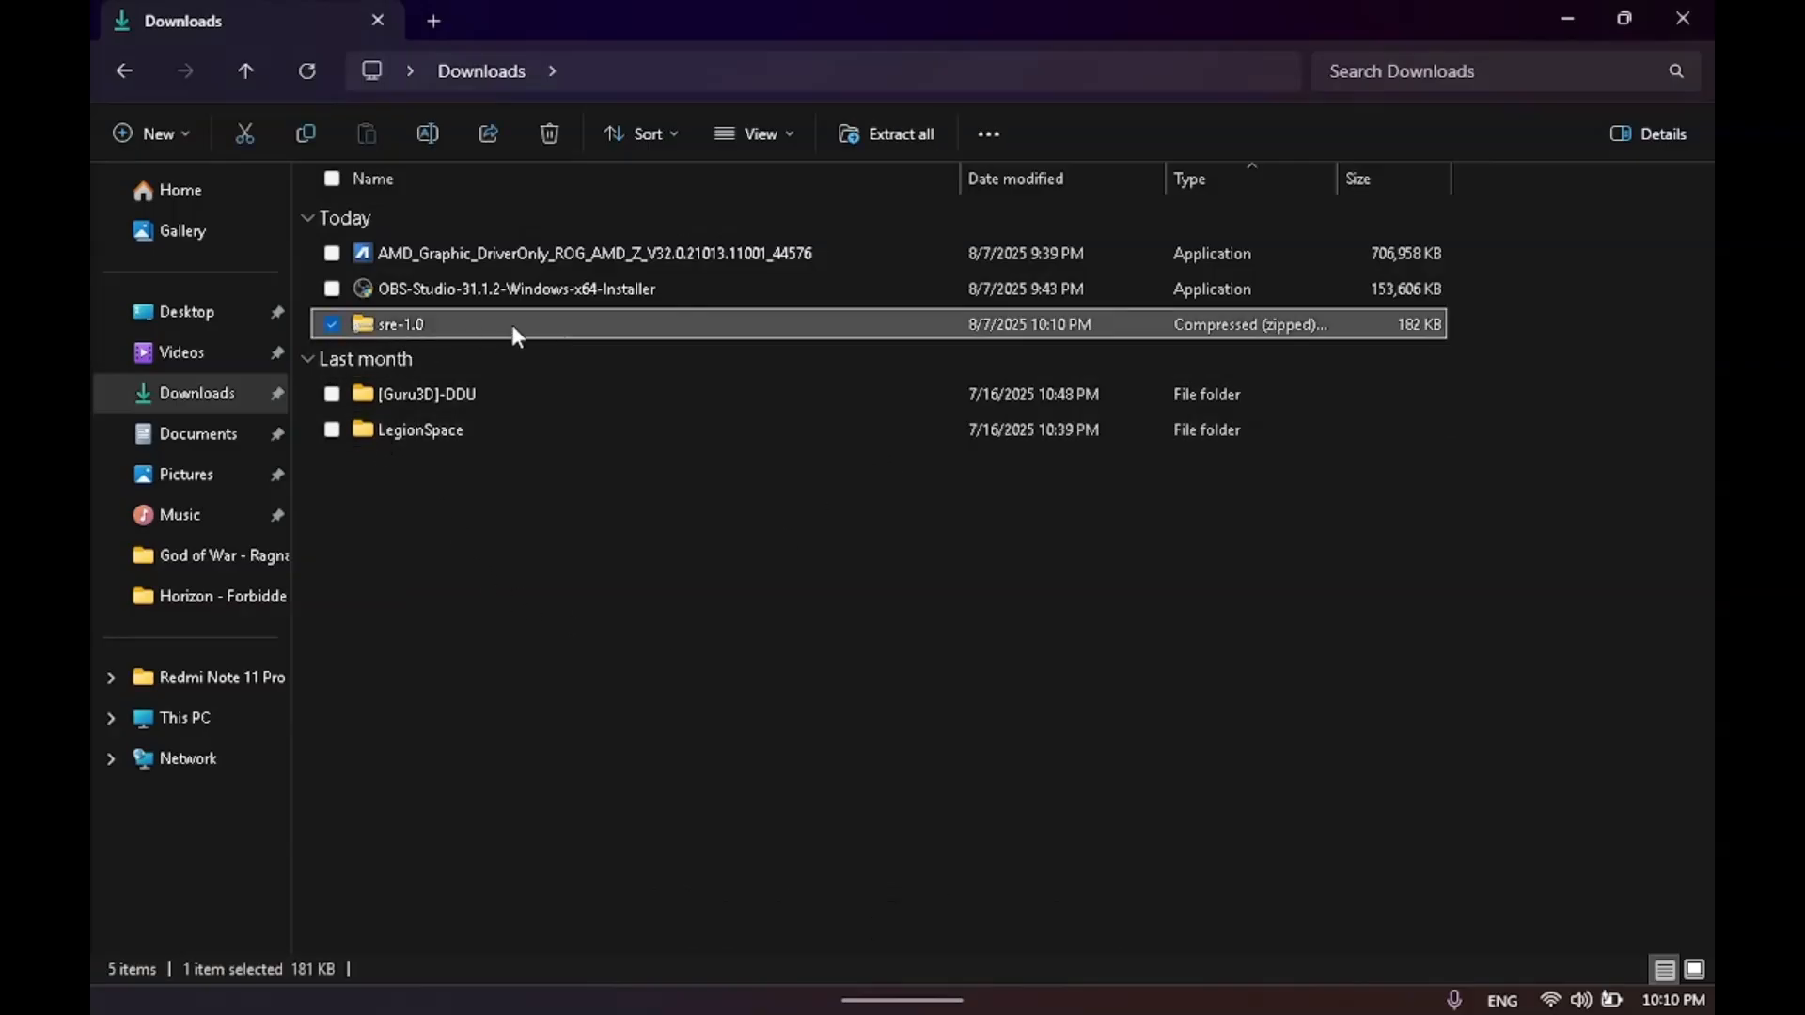
pyautogui.rightClick(509, 325)
pyautogui.click(609, 471)
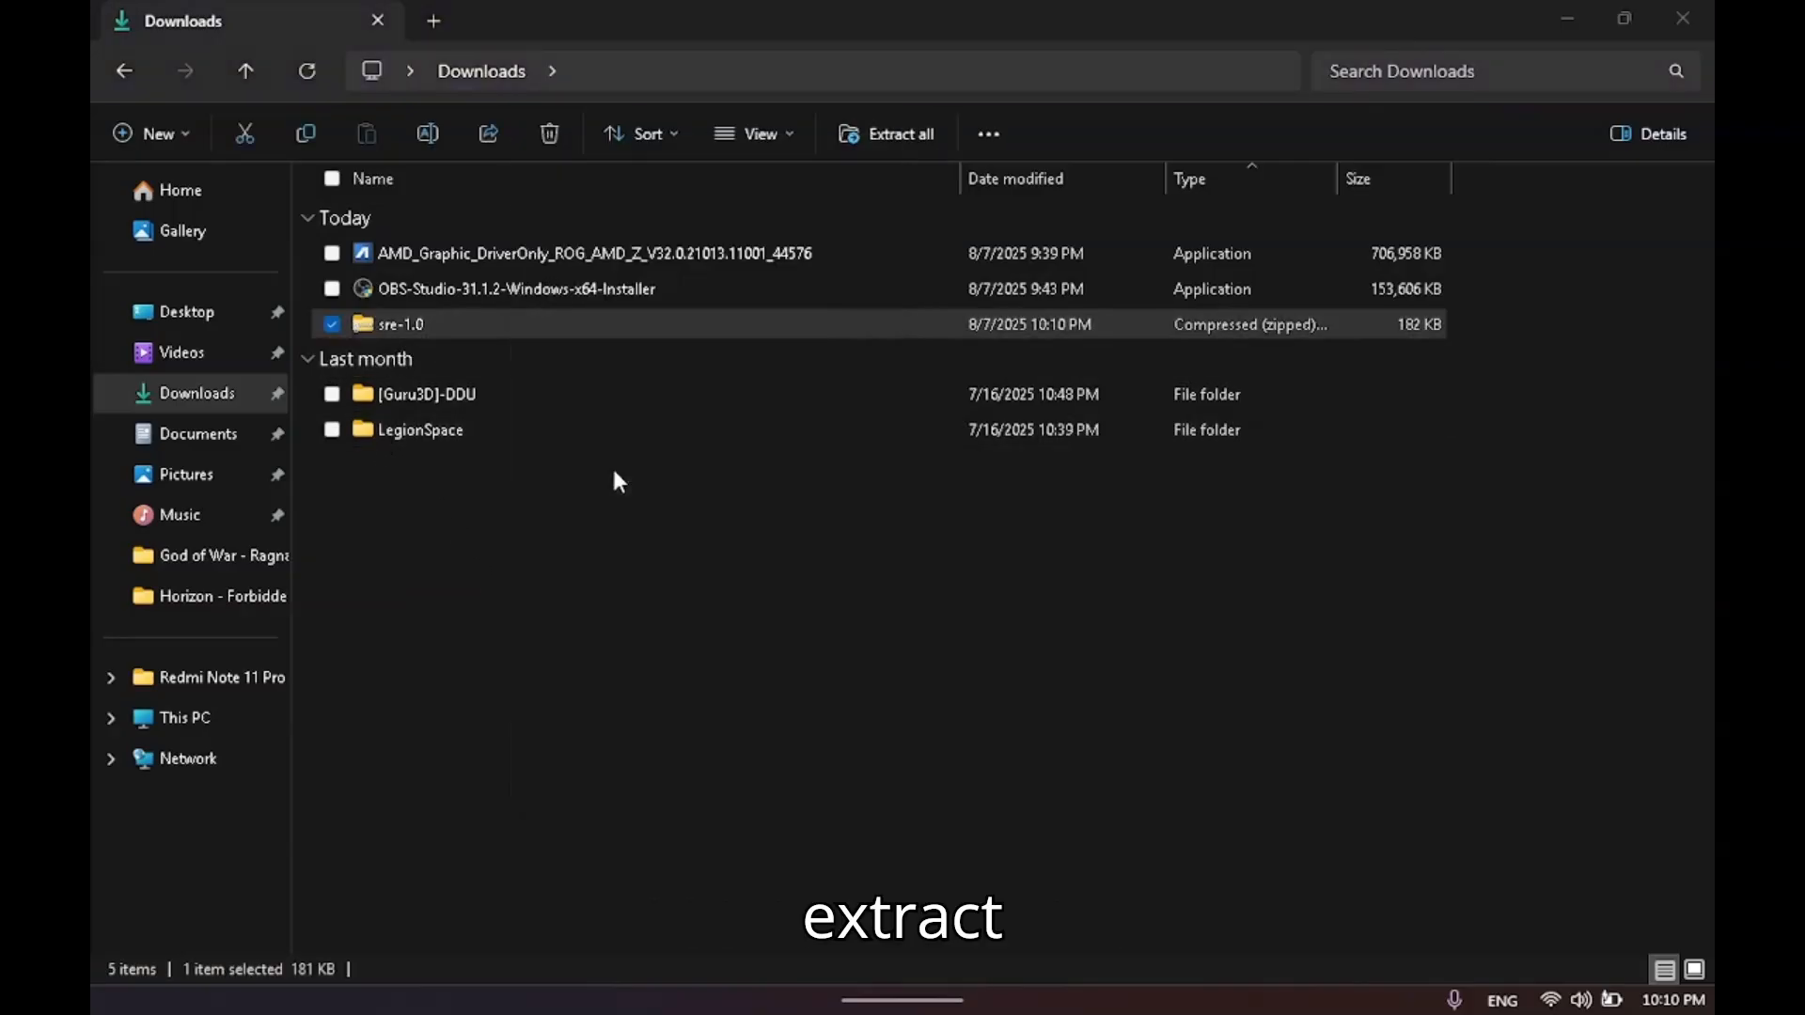
pyautogui.click(1131, 749)
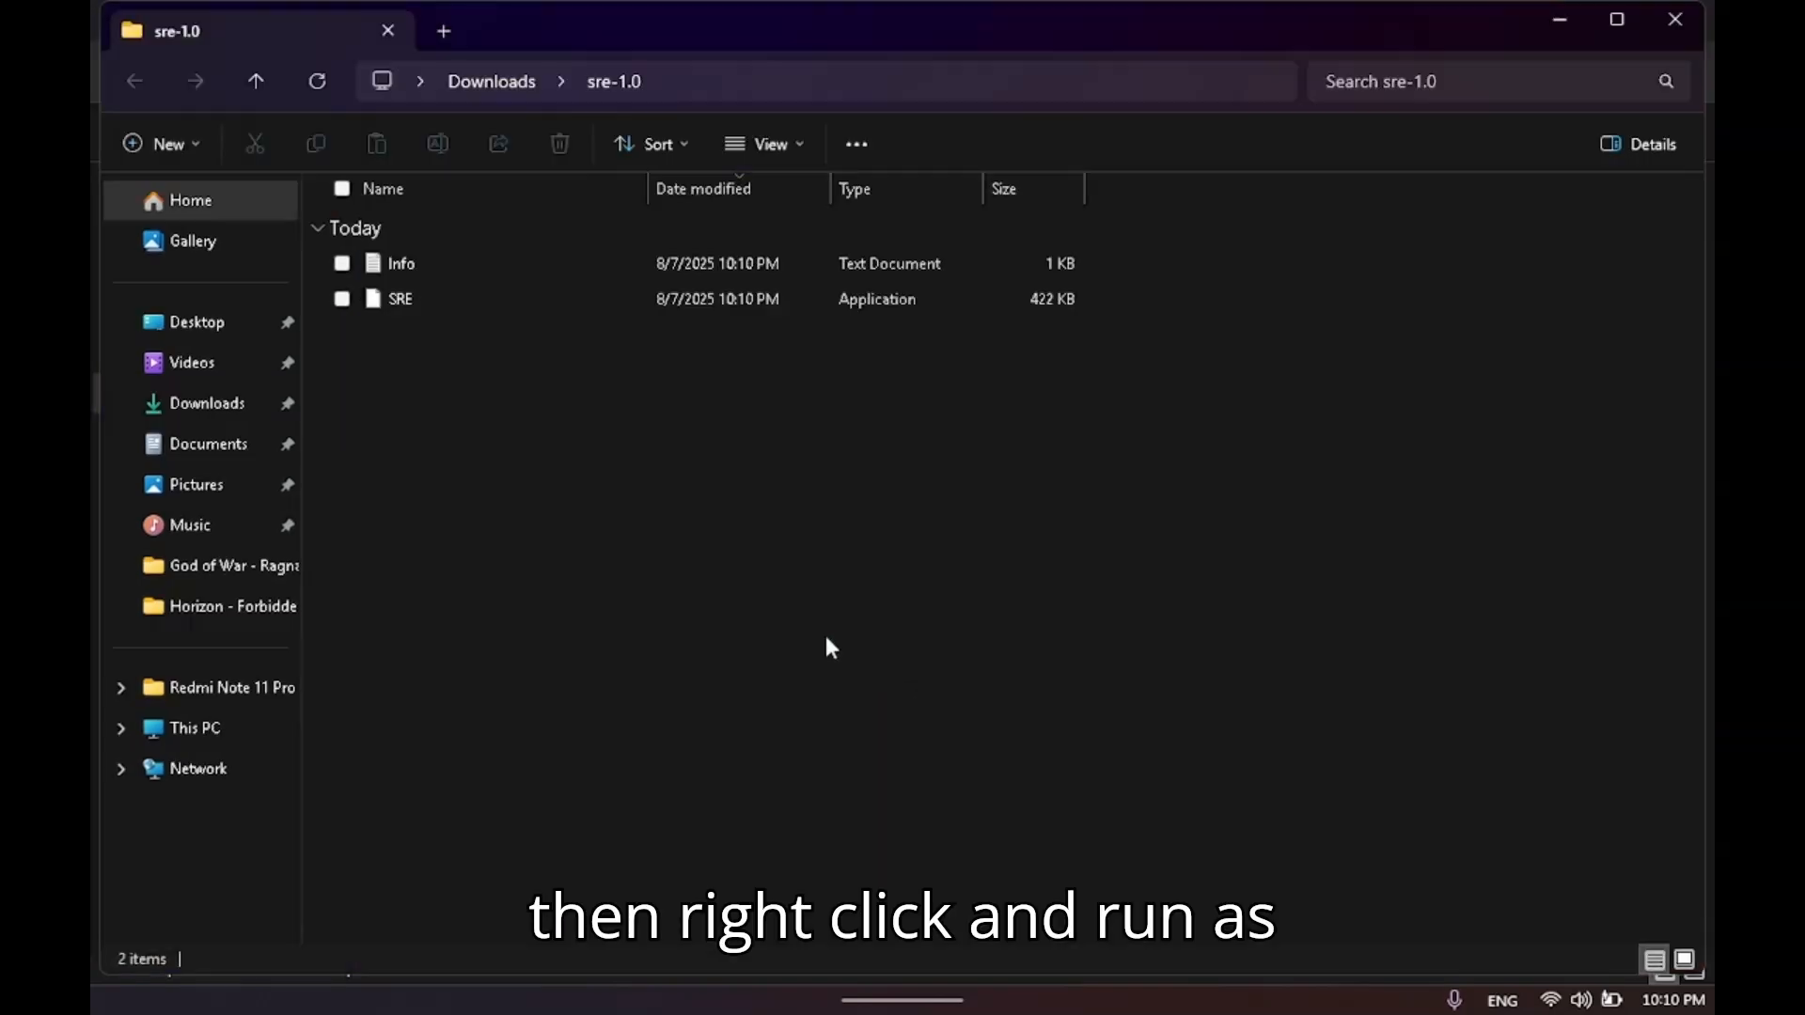
# Run SRE as administrator from the extracted folder and allow it past the SmartScreen warning.
pyautogui.rightClick(443, 301)
pyautogui.click(526, 499)
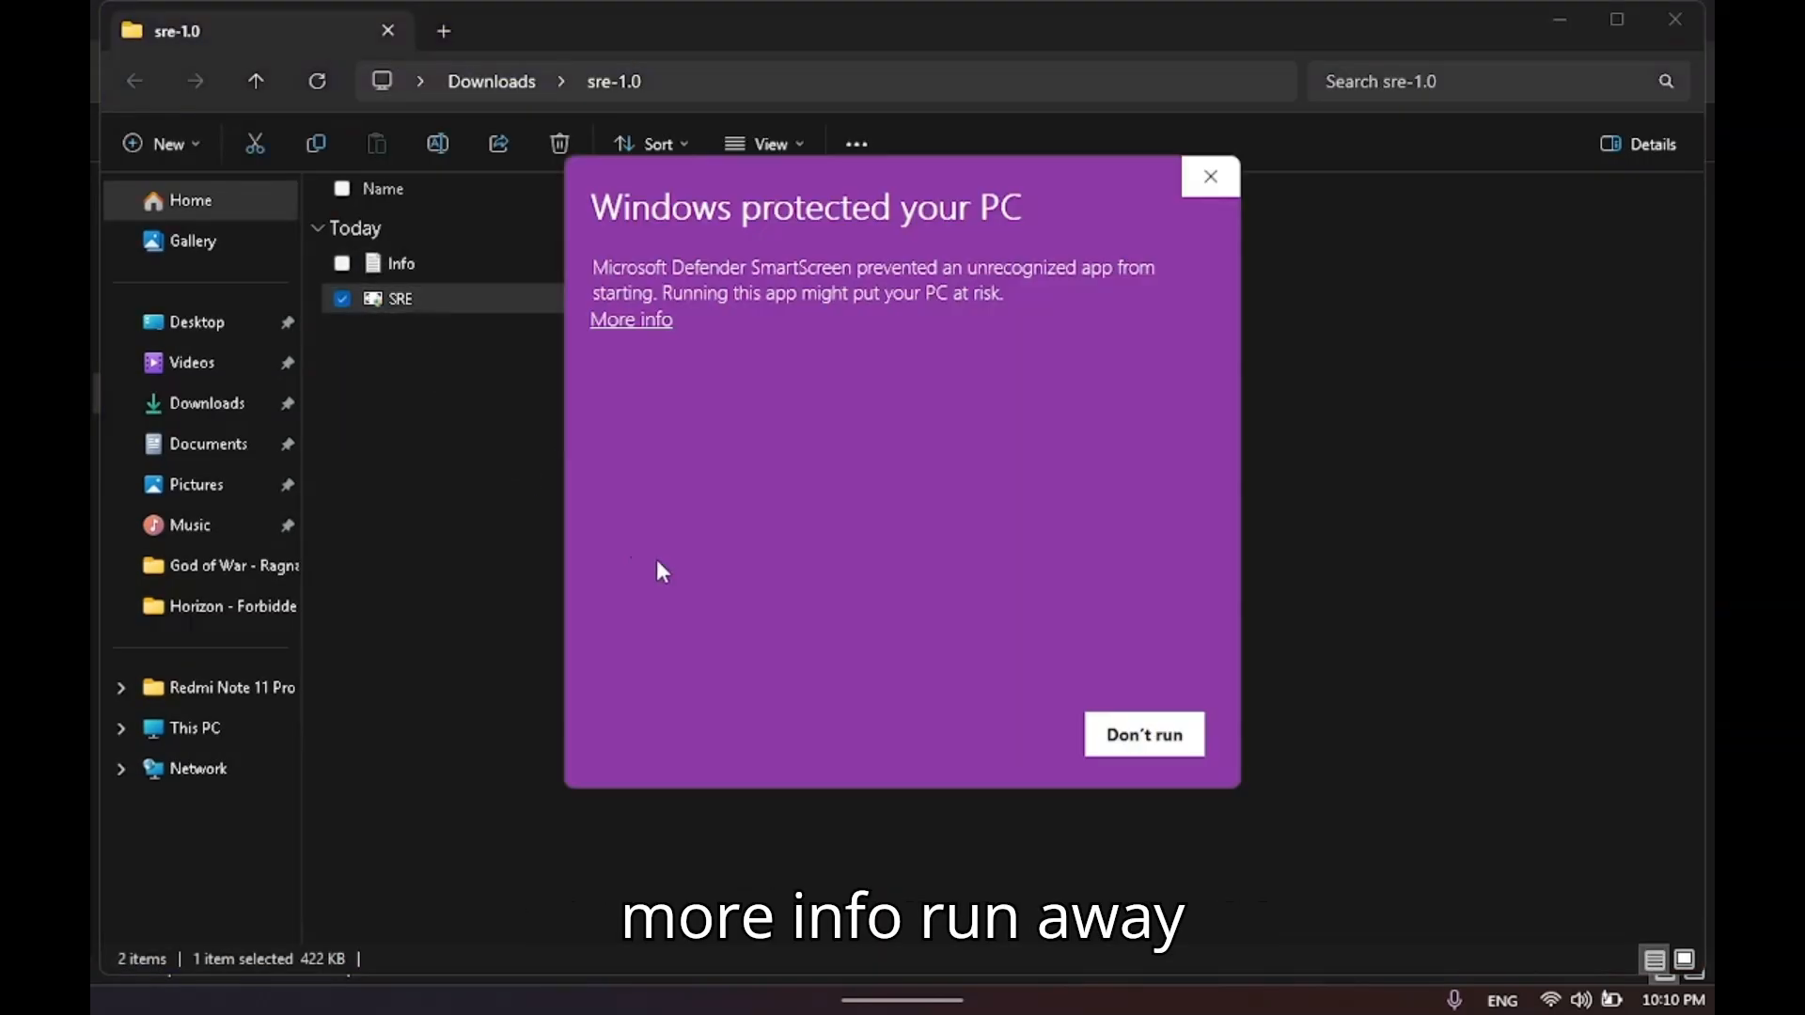
pyautogui.click(626, 320)
pyautogui.click(987, 734)
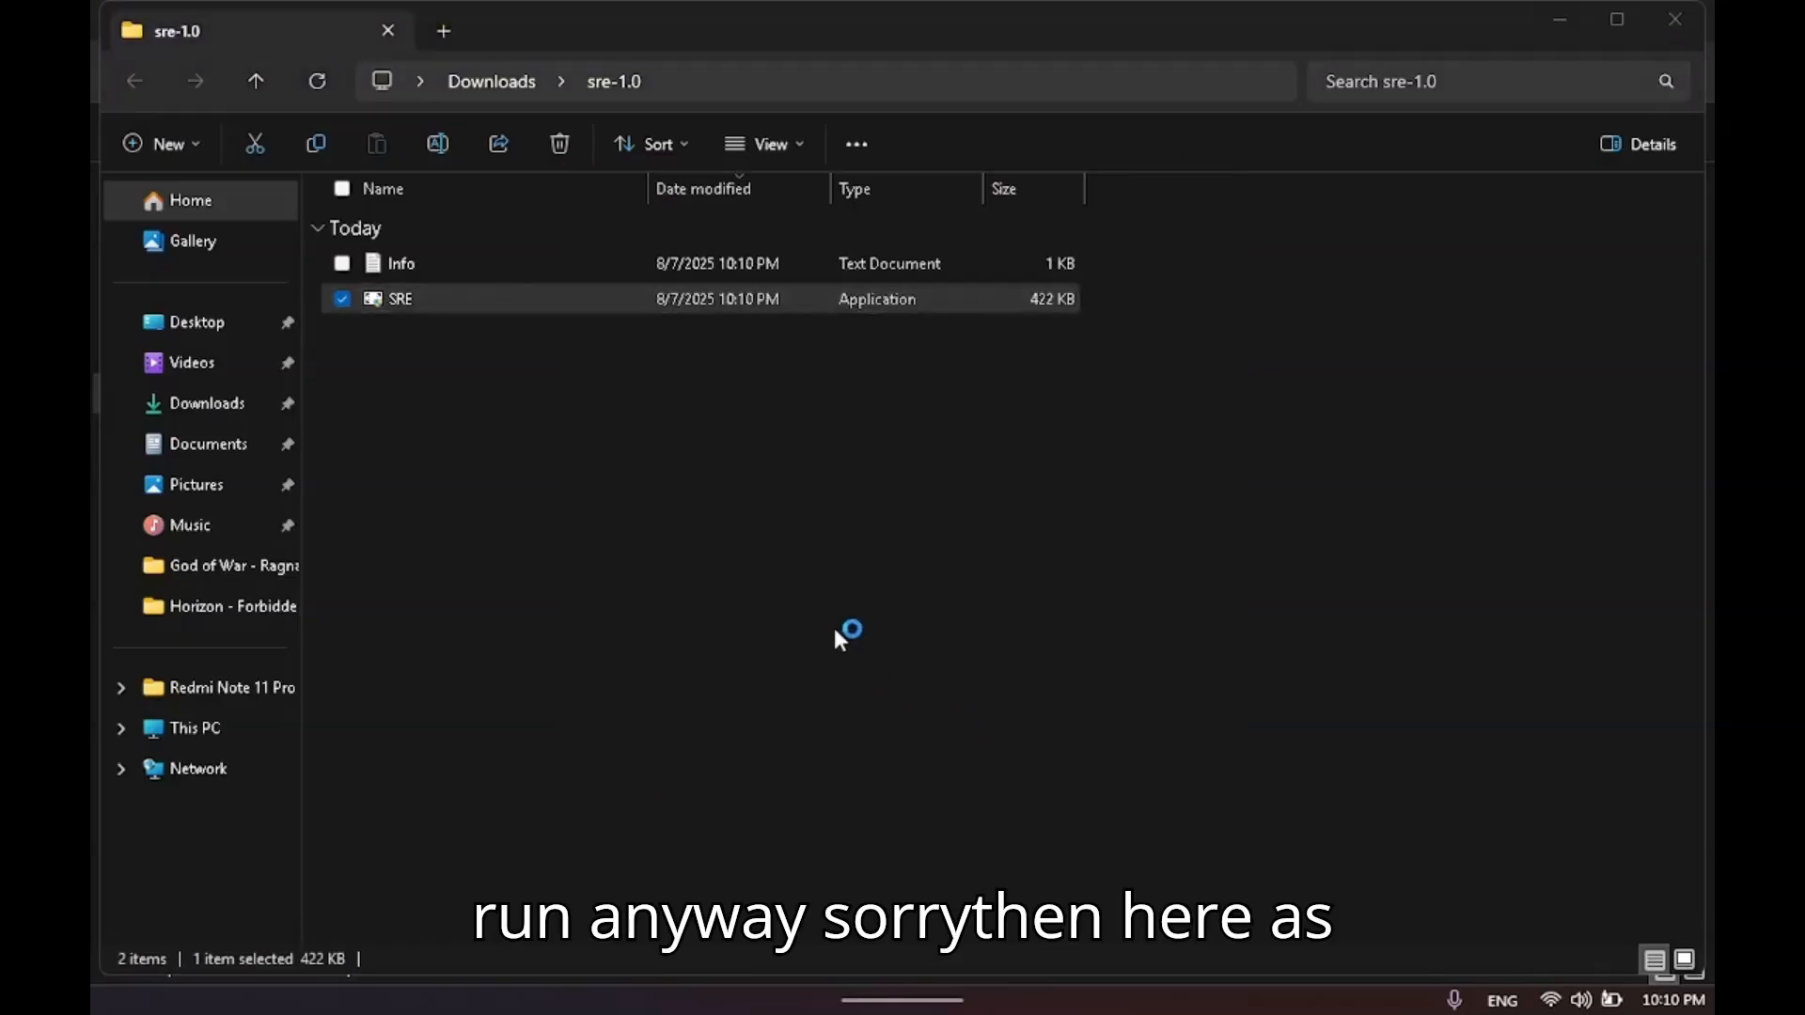
# Look through the 2048x1536, 1920x1200 and 1920x1080 entries in the resolution list and compare them with the Legion side panel's options.
pyautogui.scroll(-1, 604, 633)
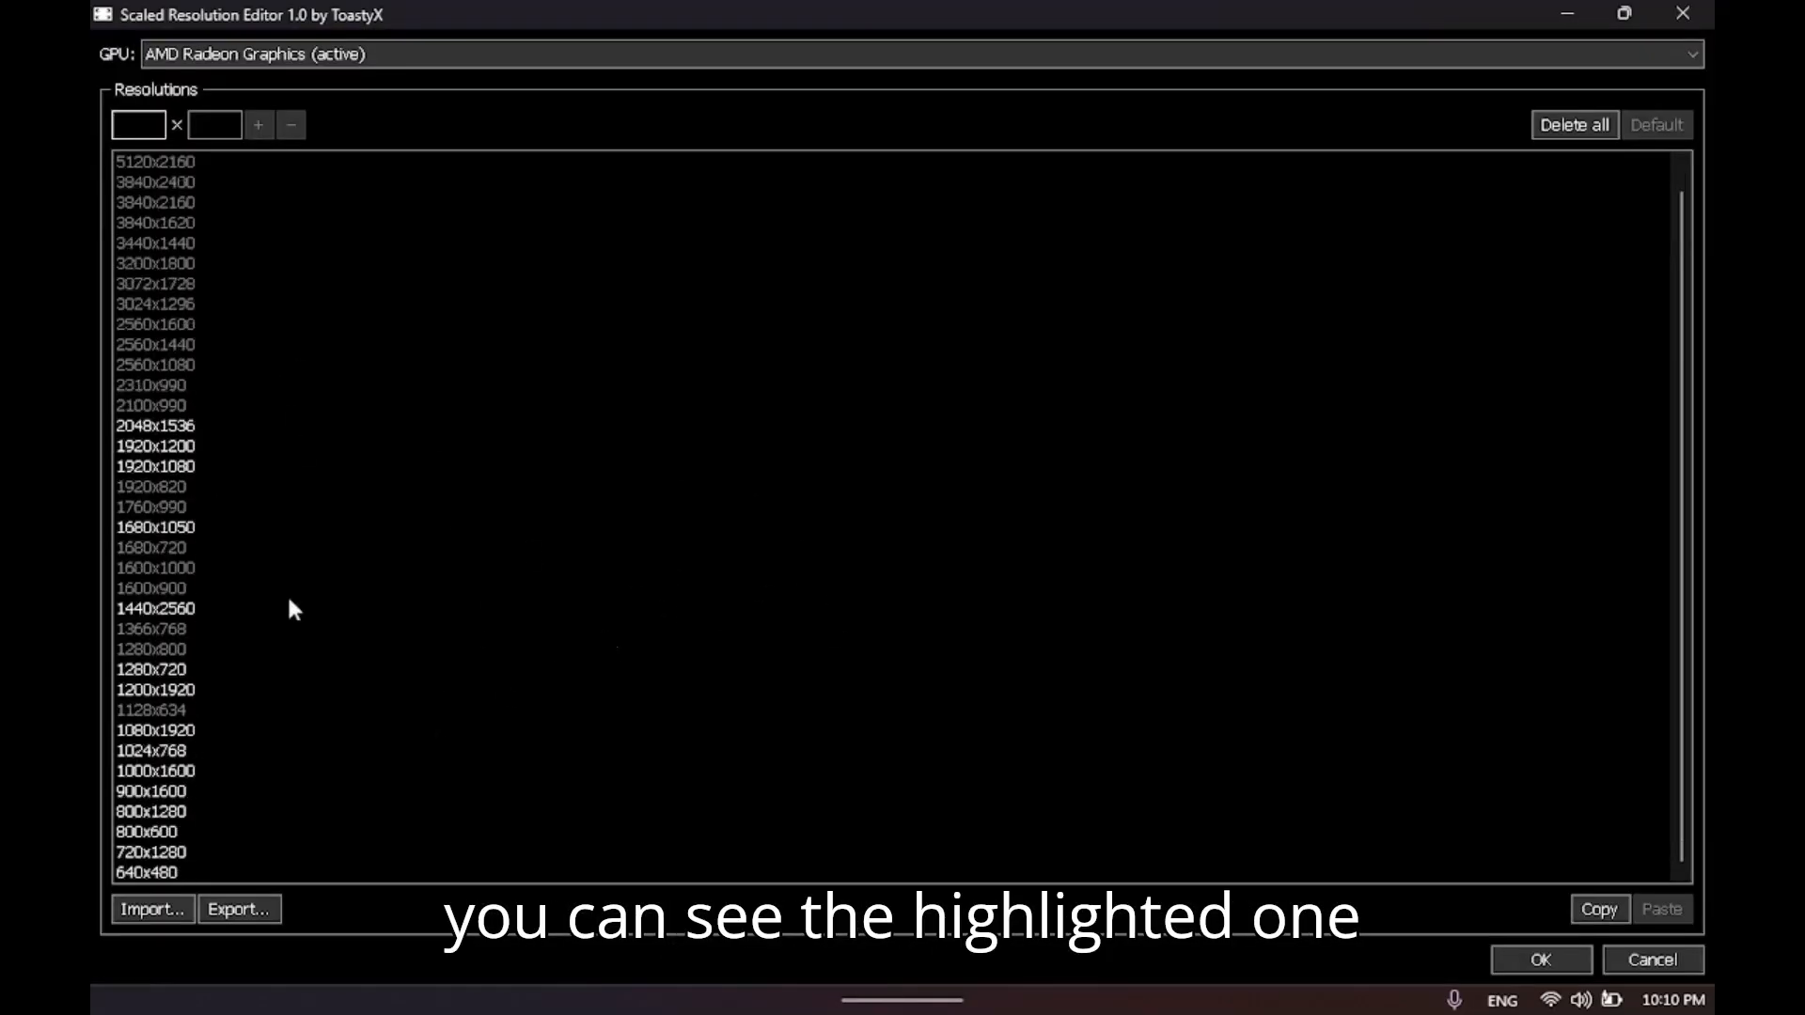
pyautogui.click(180, 429)
pyautogui.click(184, 447)
pyautogui.click(185, 467)
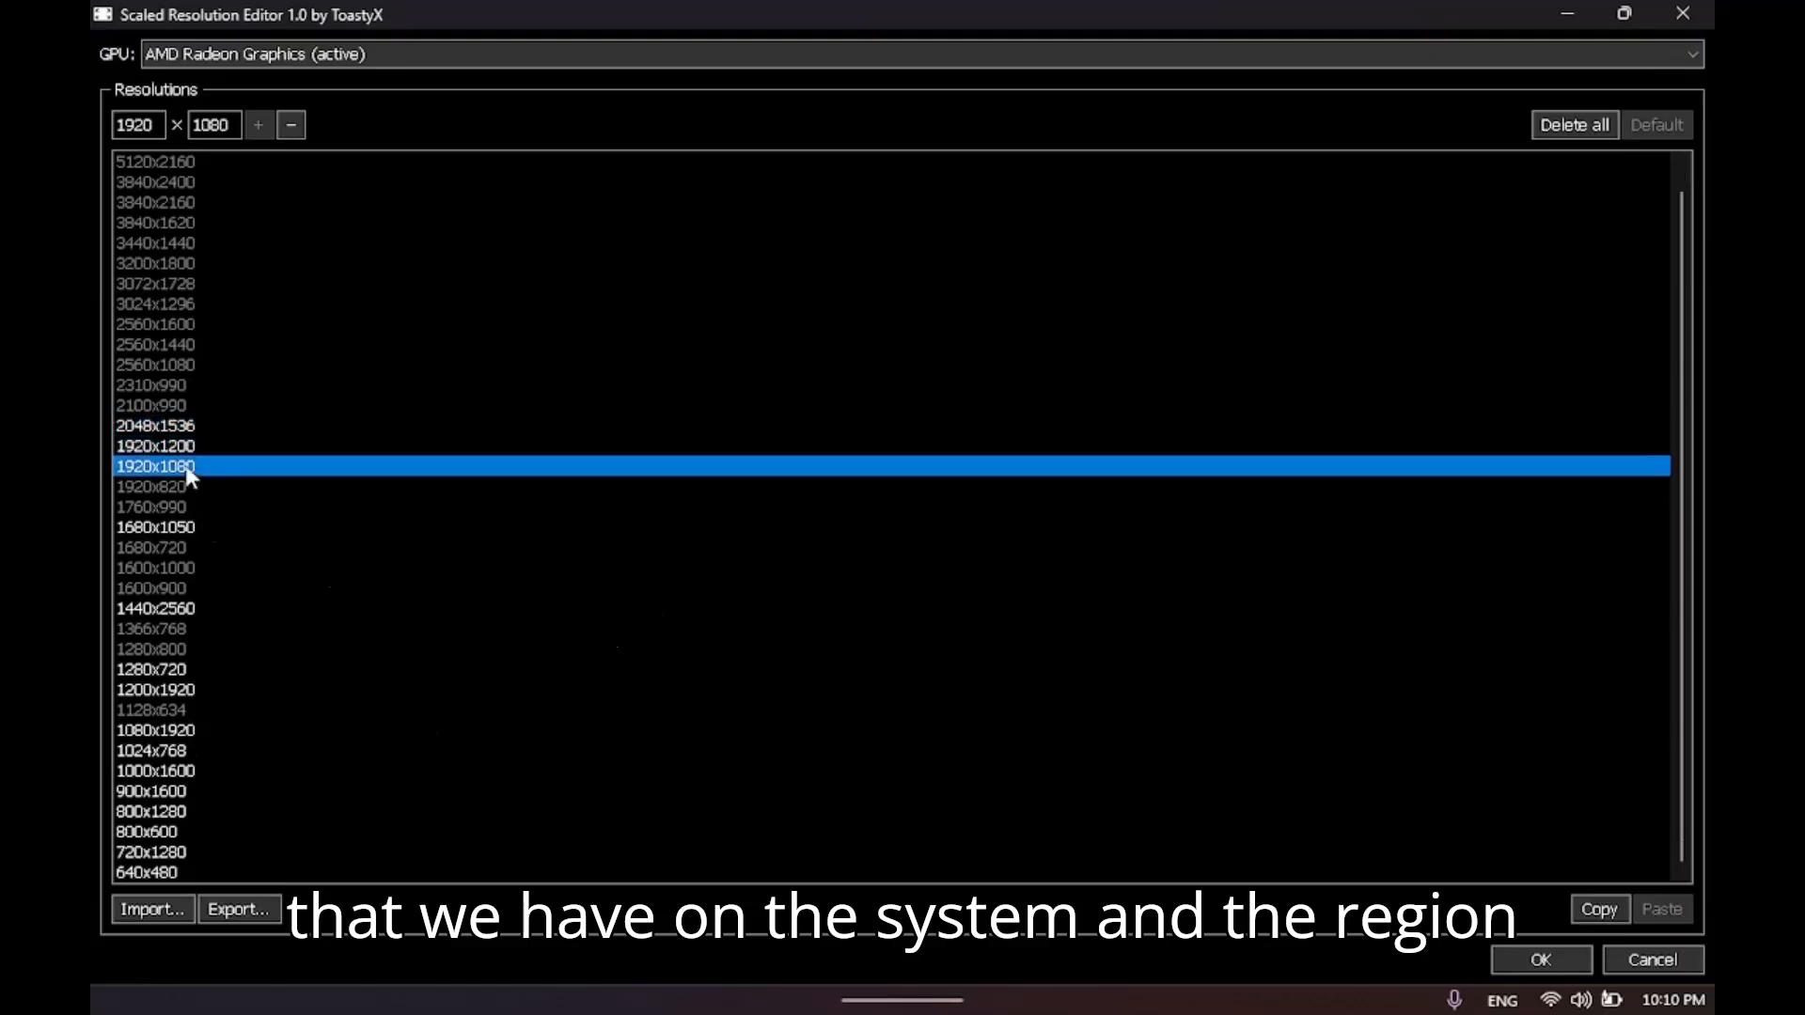
pyautogui.press('XF86Launch1')
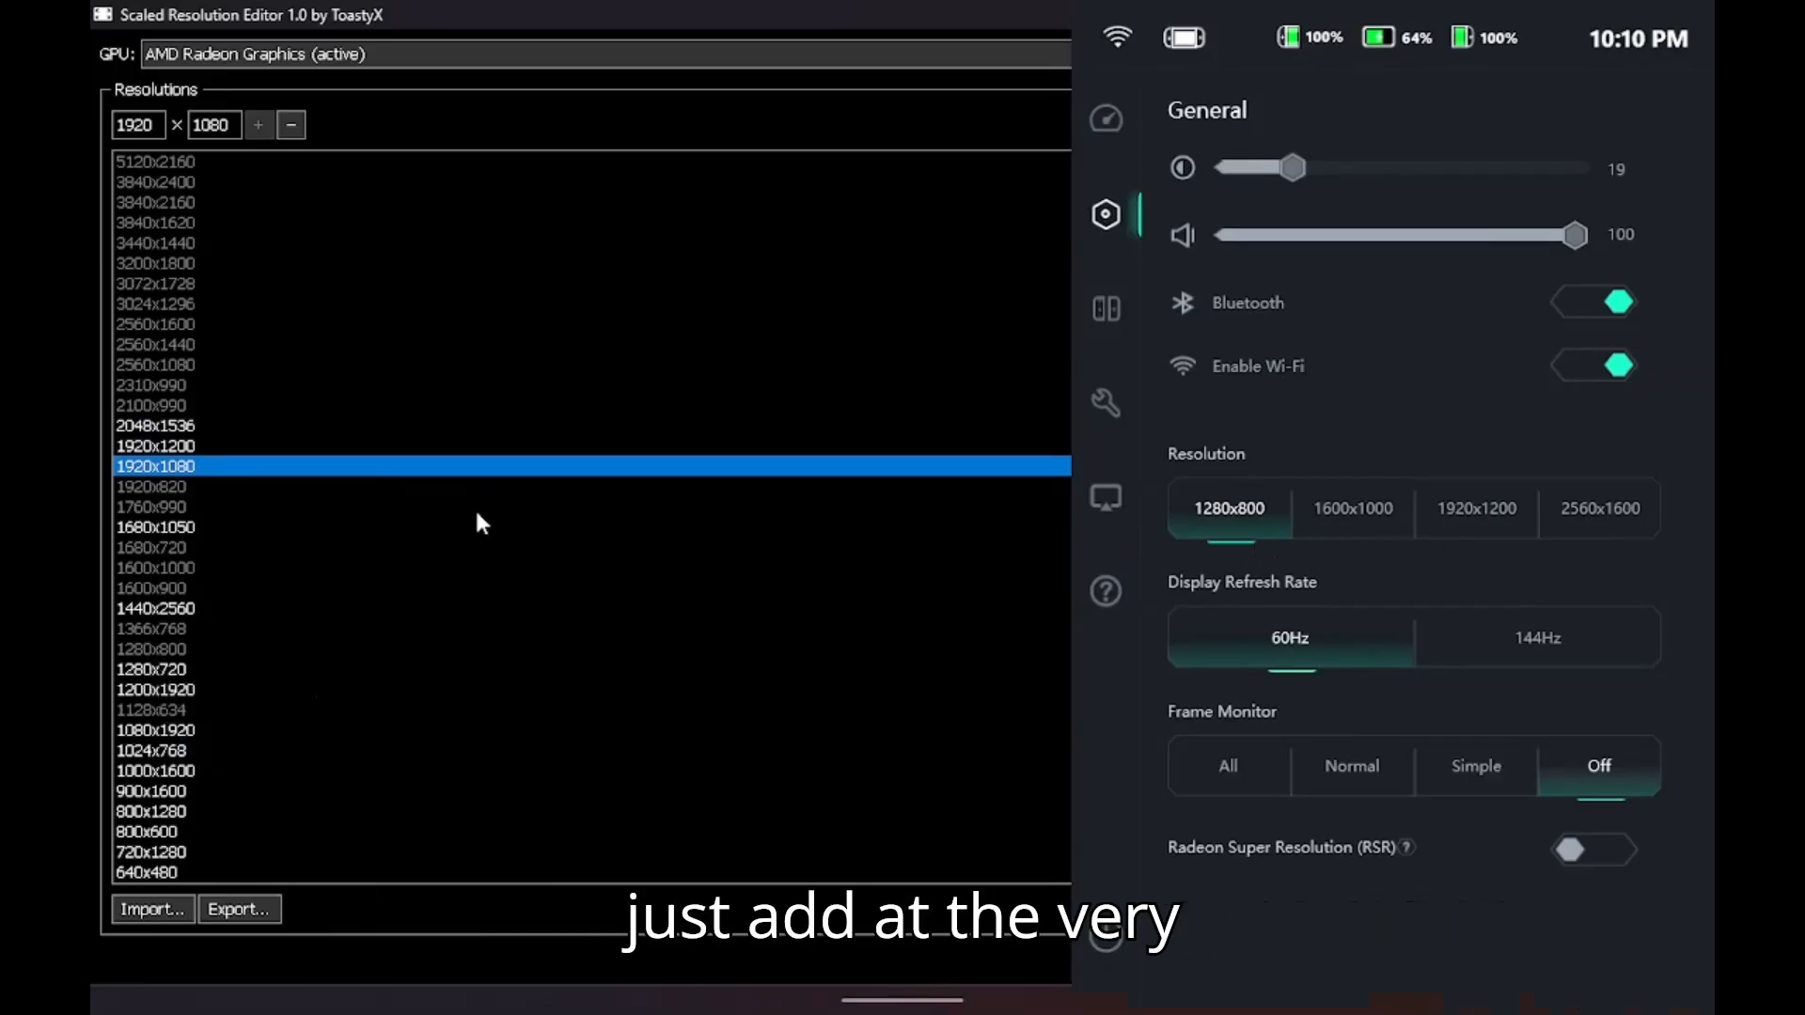
pyautogui.press('XF86Launch1')
# Clear both resolution values and enter 800 as the new width using the on-screen keyboard.
pyautogui.moveTo(158, 125); pyautogui.dragTo(91, 128)
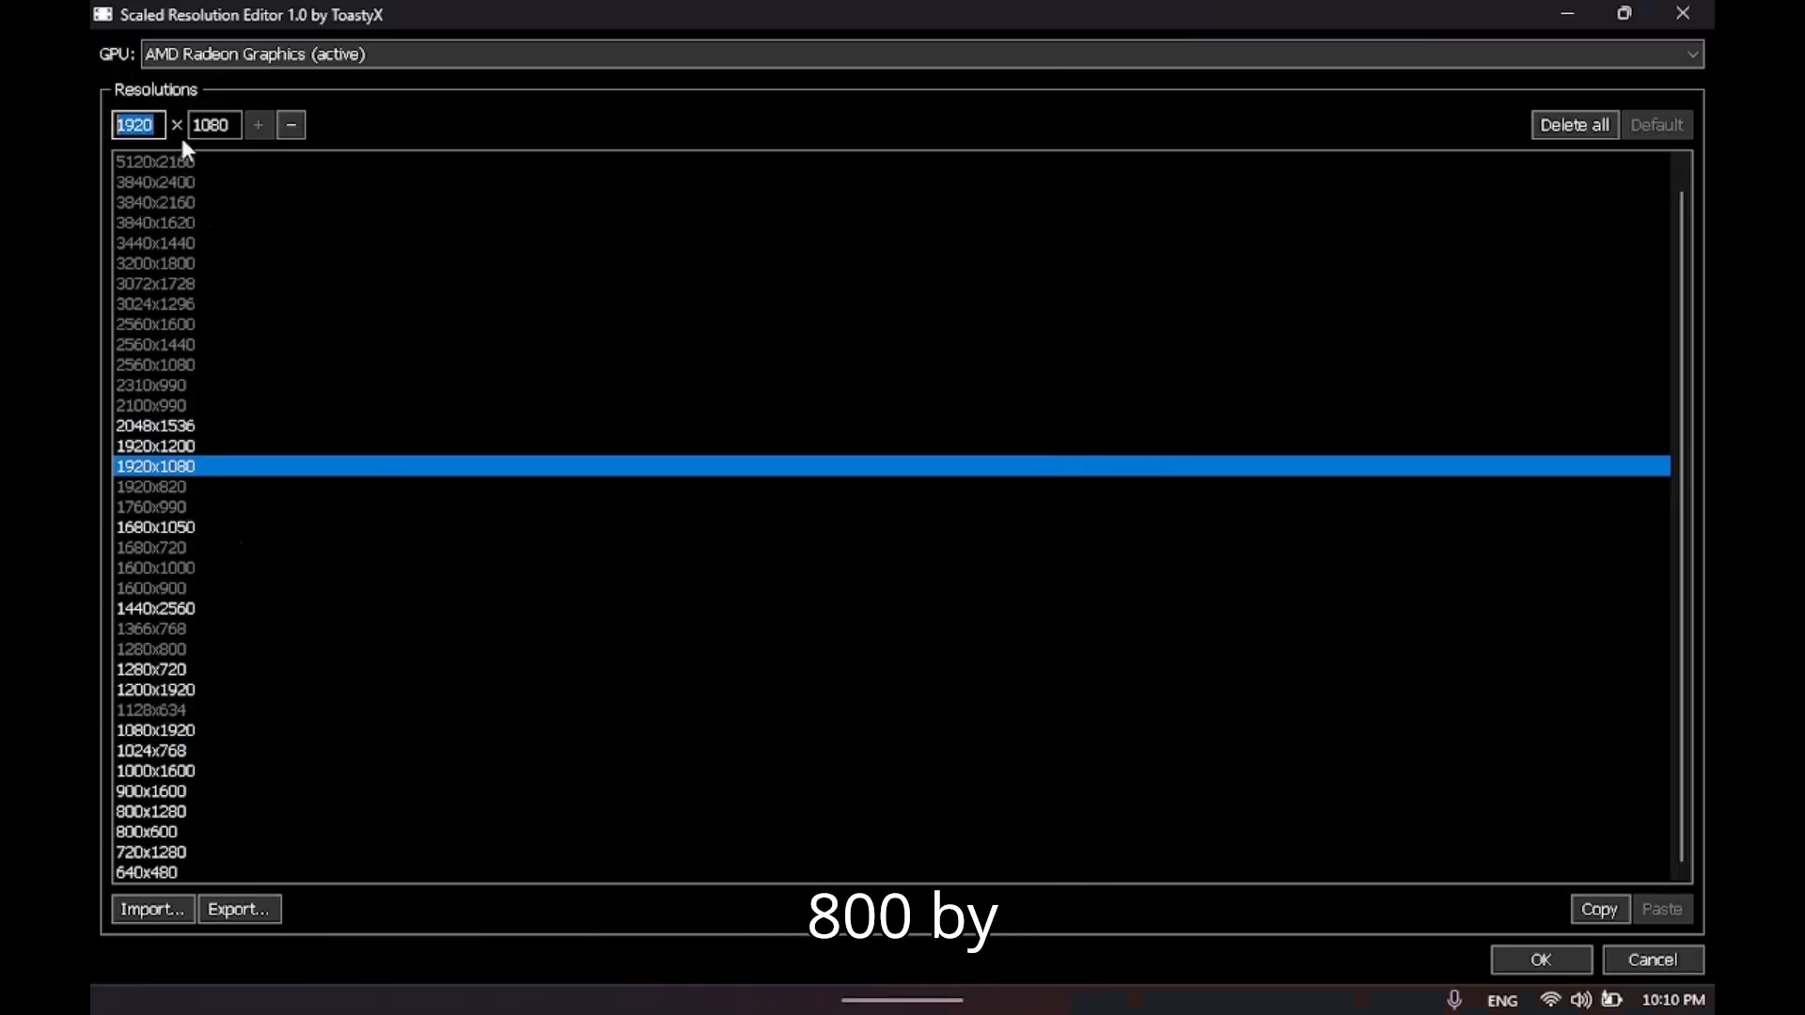
pyautogui.moveTo(227, 125); pyautogui.dragTo(97, 126)
pyautogui.click(1444, 978)
pyautogui.click(1625, 866)
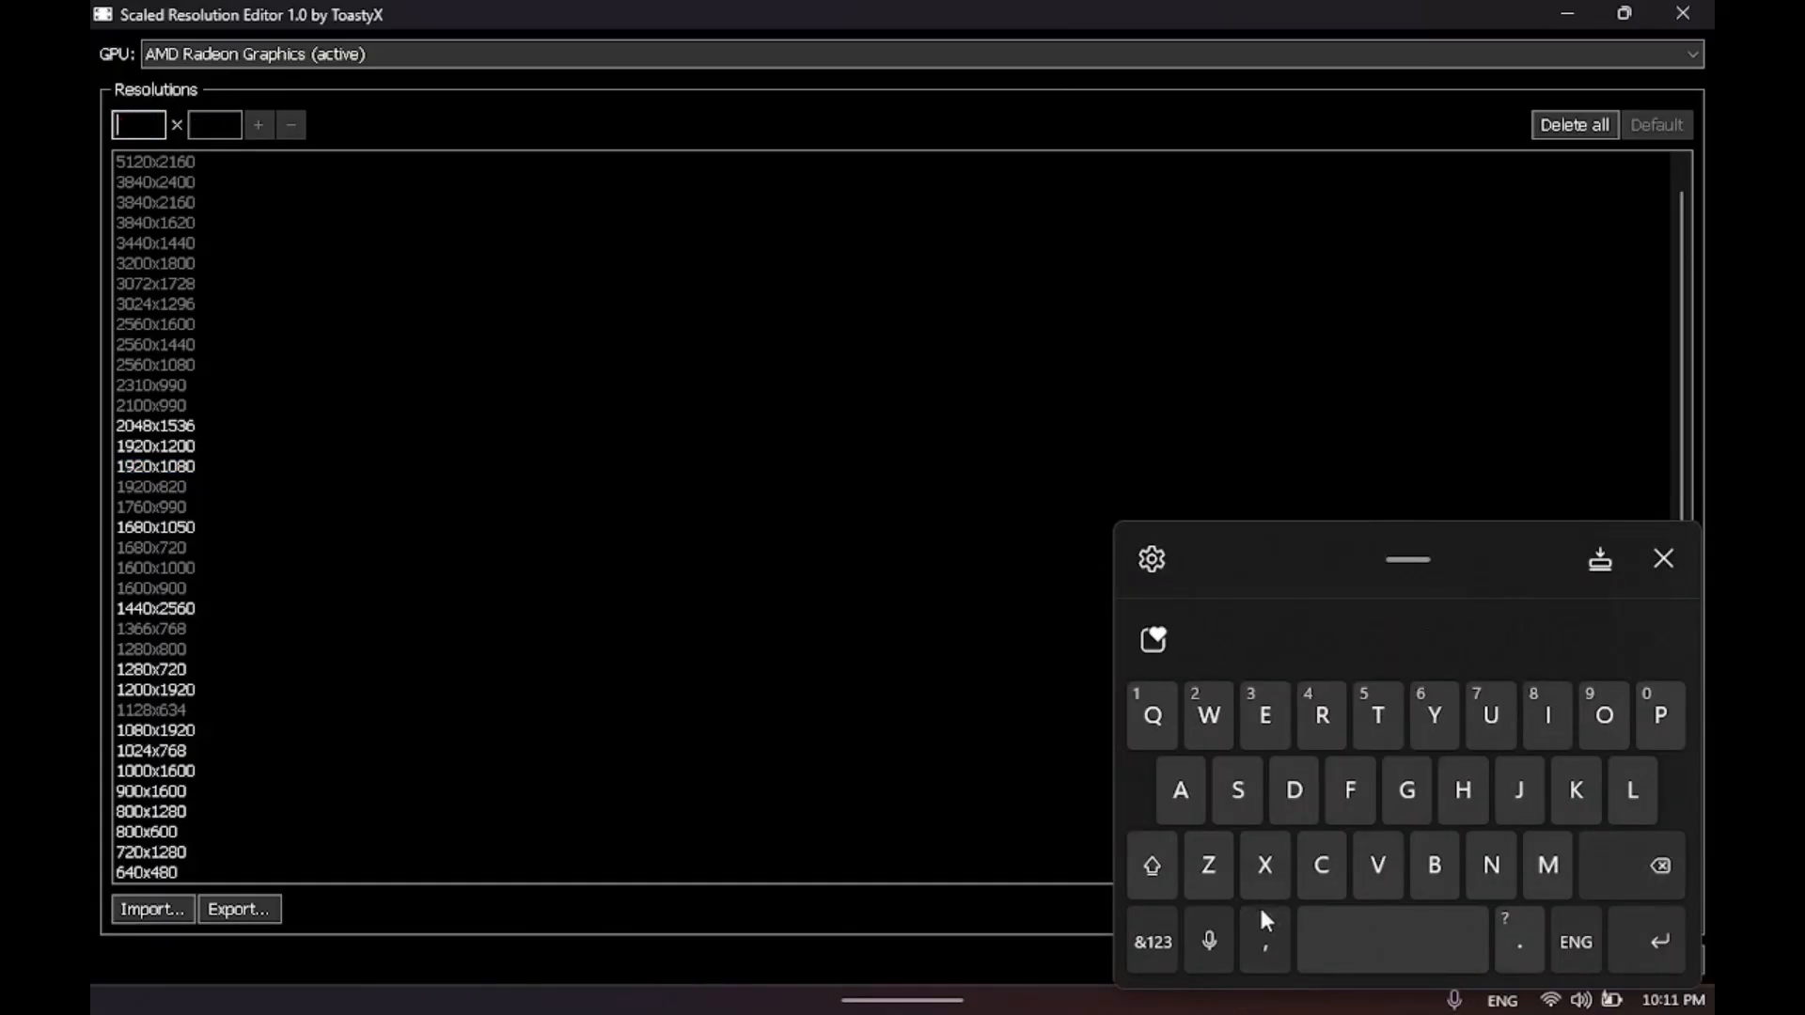
pyautogui.click(1152, 940)
pyautogui.doubleClick(1651, 714)
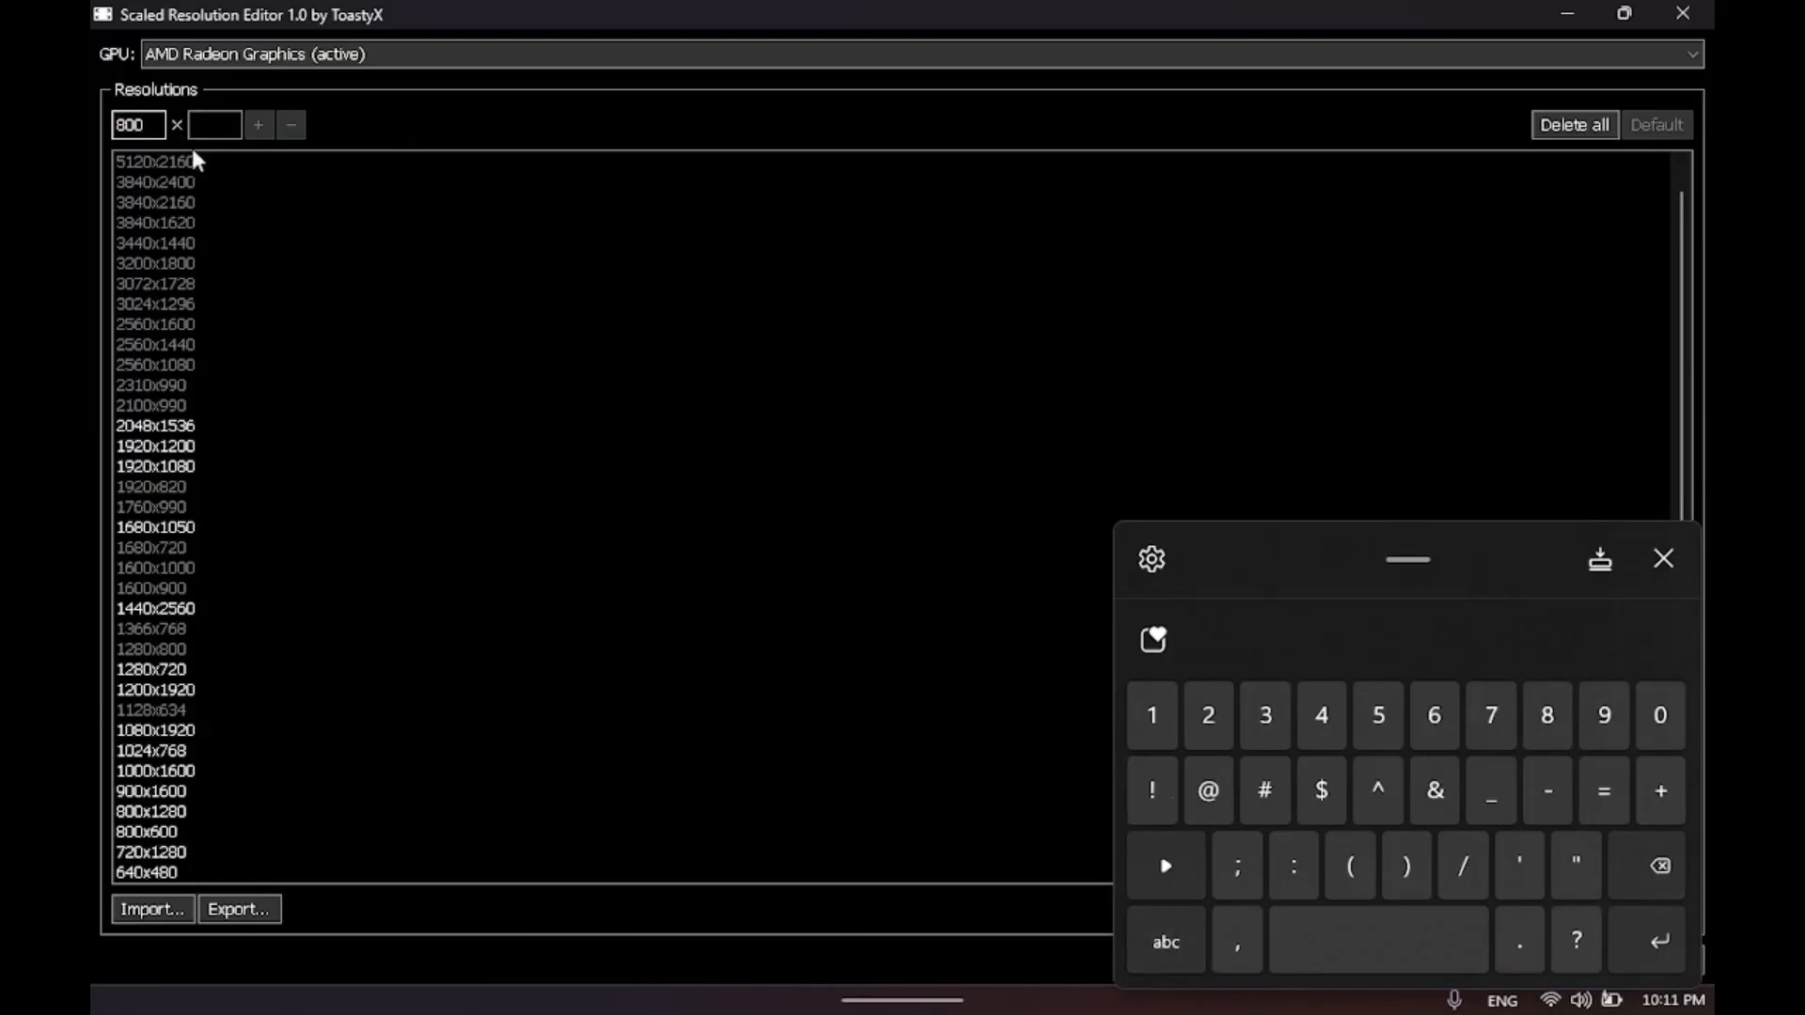
# Enter 2280 as the height, add the 800x2280 resolution to the list and dismiss the on-screen keyboard.
pyautogui.click(232, 118)
pyautogui.click(1156, 935)
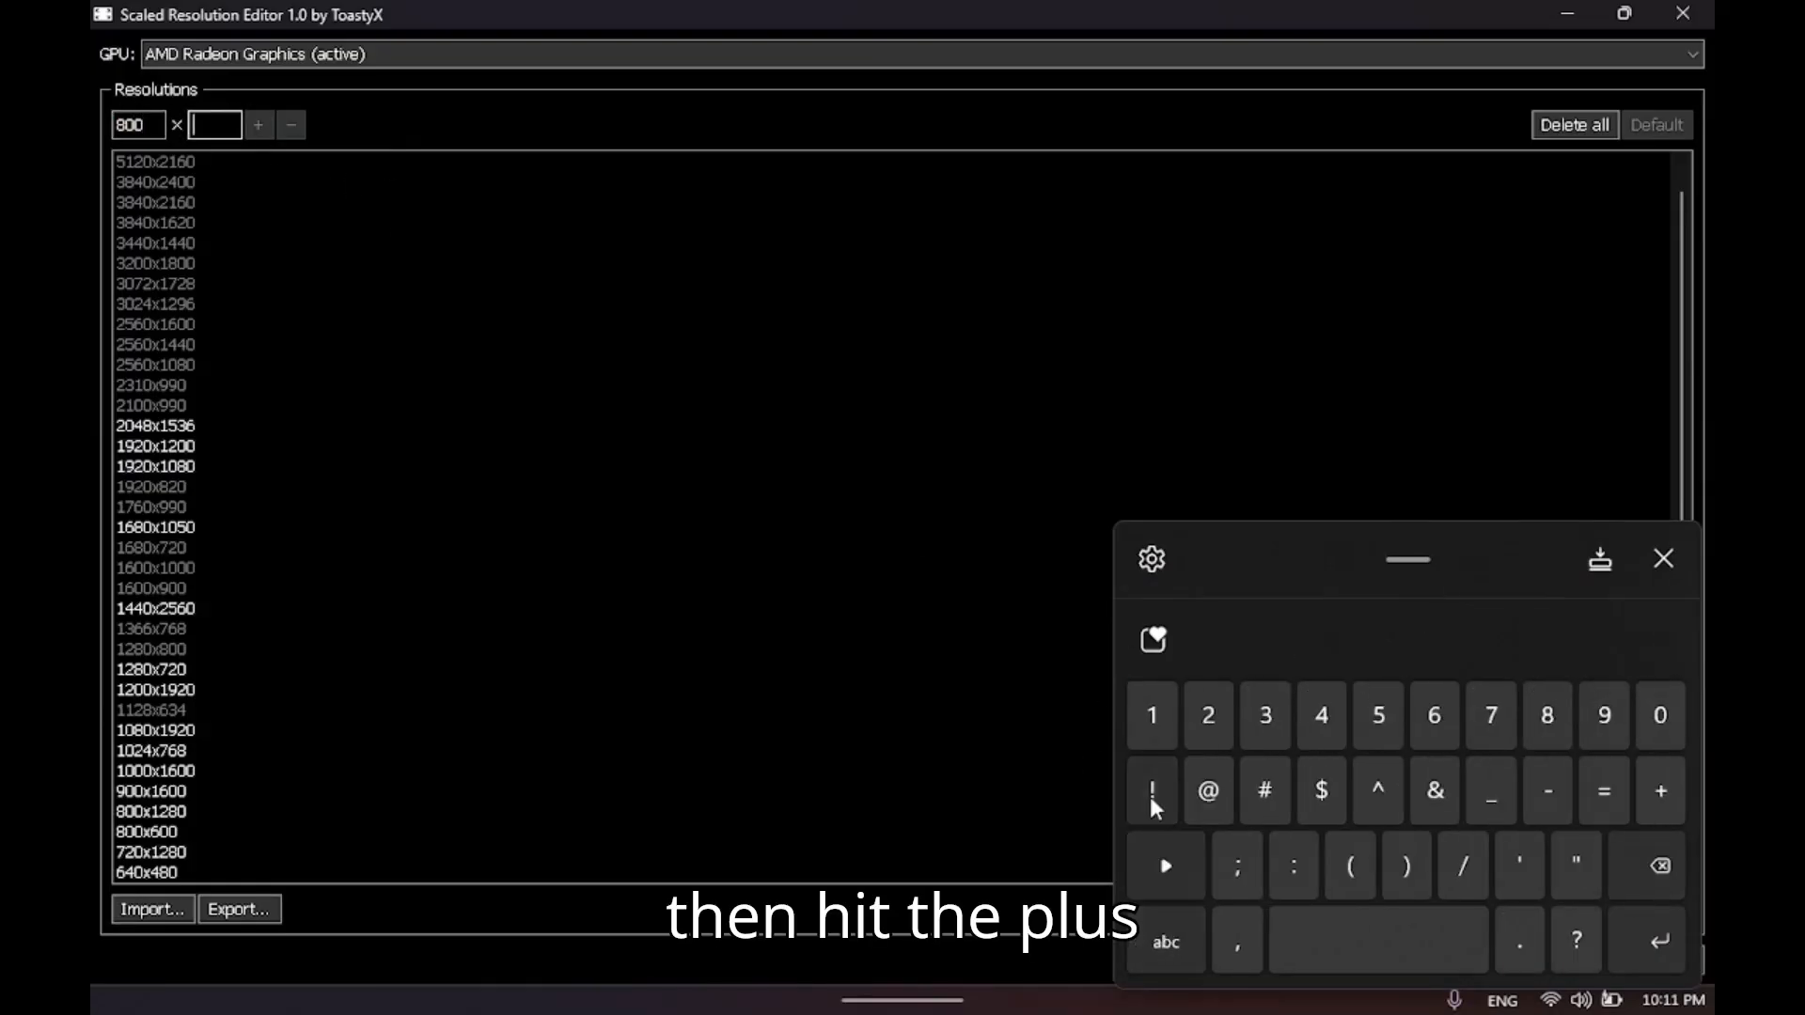
pyautogui.click(1225, 726)
pyautogui.click(1546, 719)
pyautogui.write('0')
pyautogui.click(1657, 950)
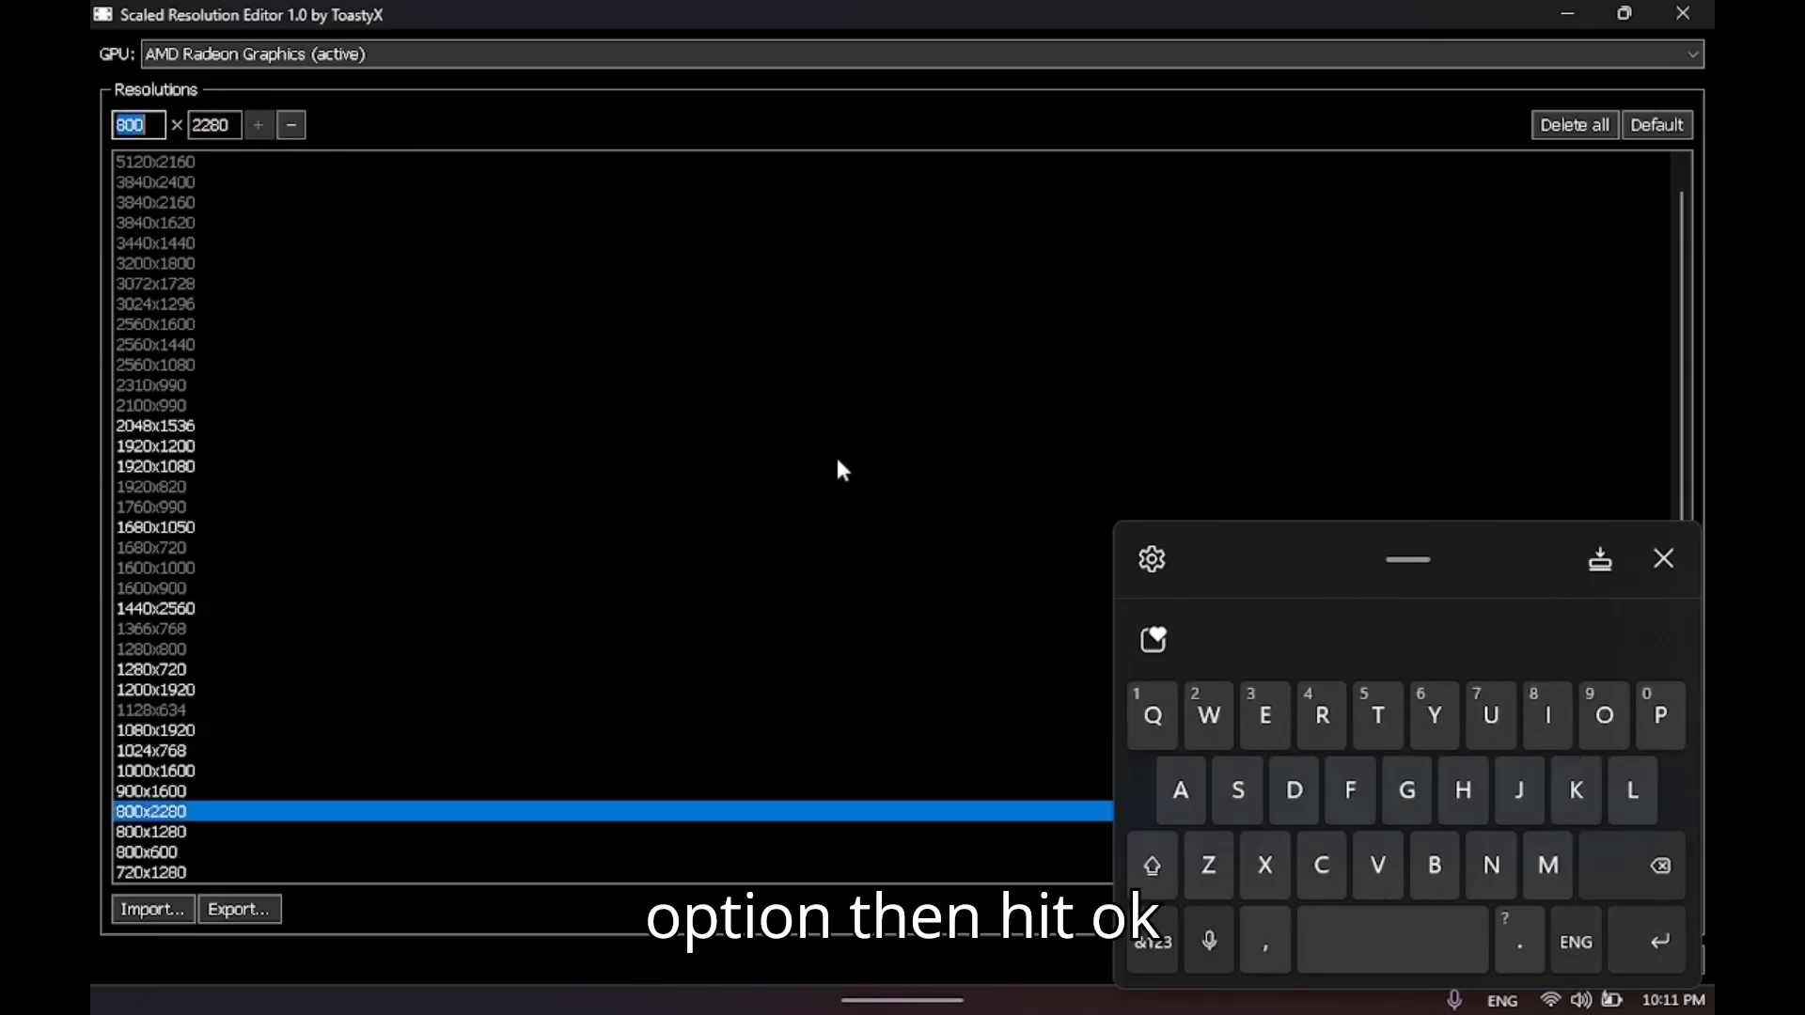
pyautogui.click(1660, 561)
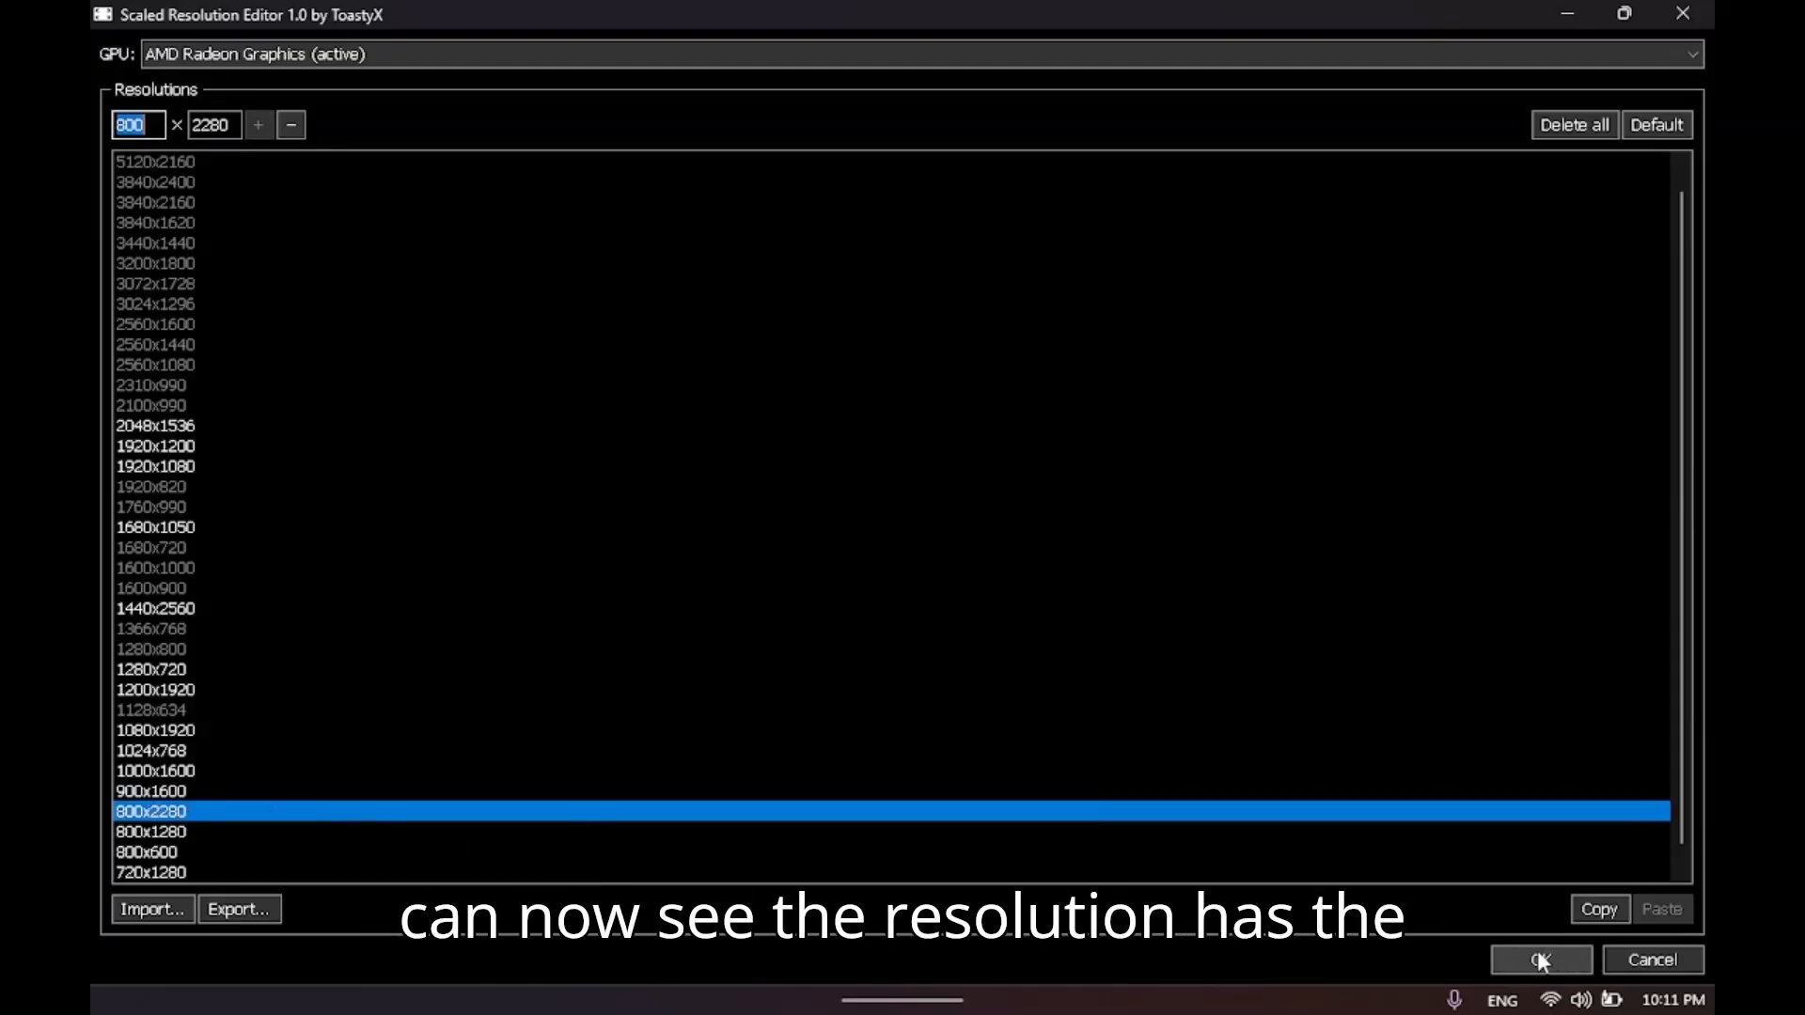
# Check the resolution options in the Legion side panel, dismiss it and close Scaled Resolution Editor.
pyautogui.press('super+a')
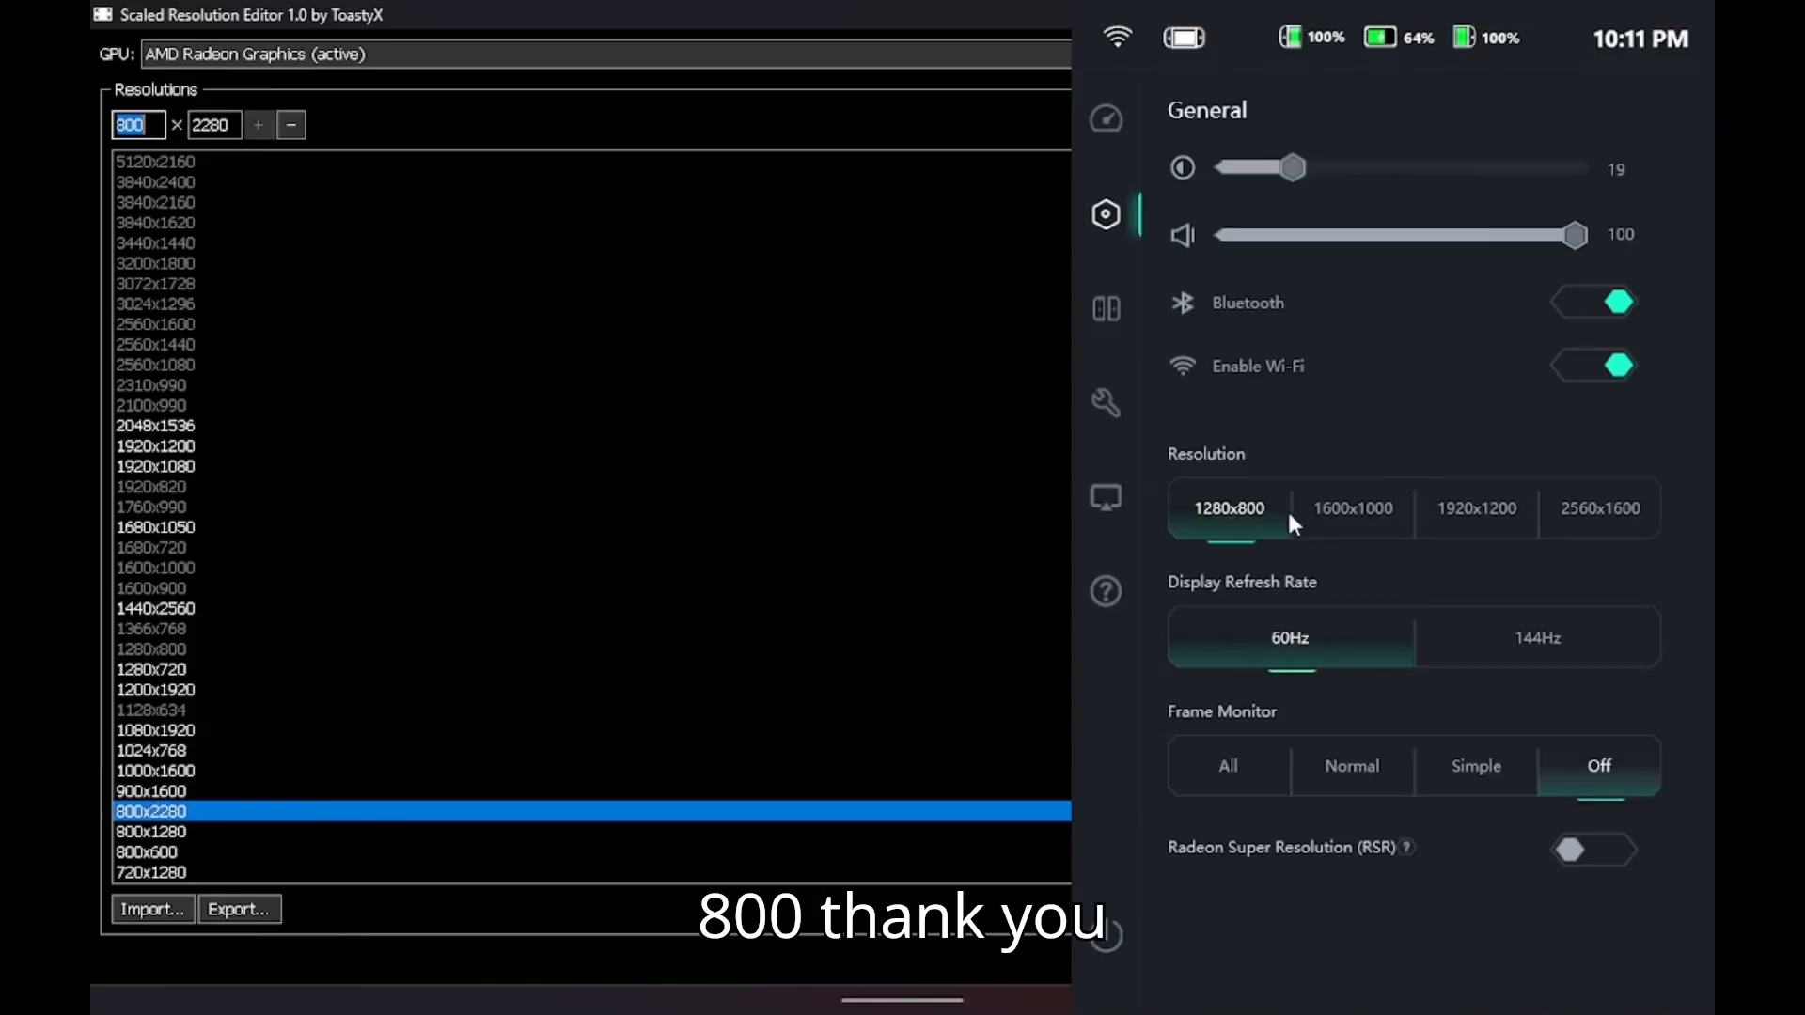
pyautogui.click(261, 609)
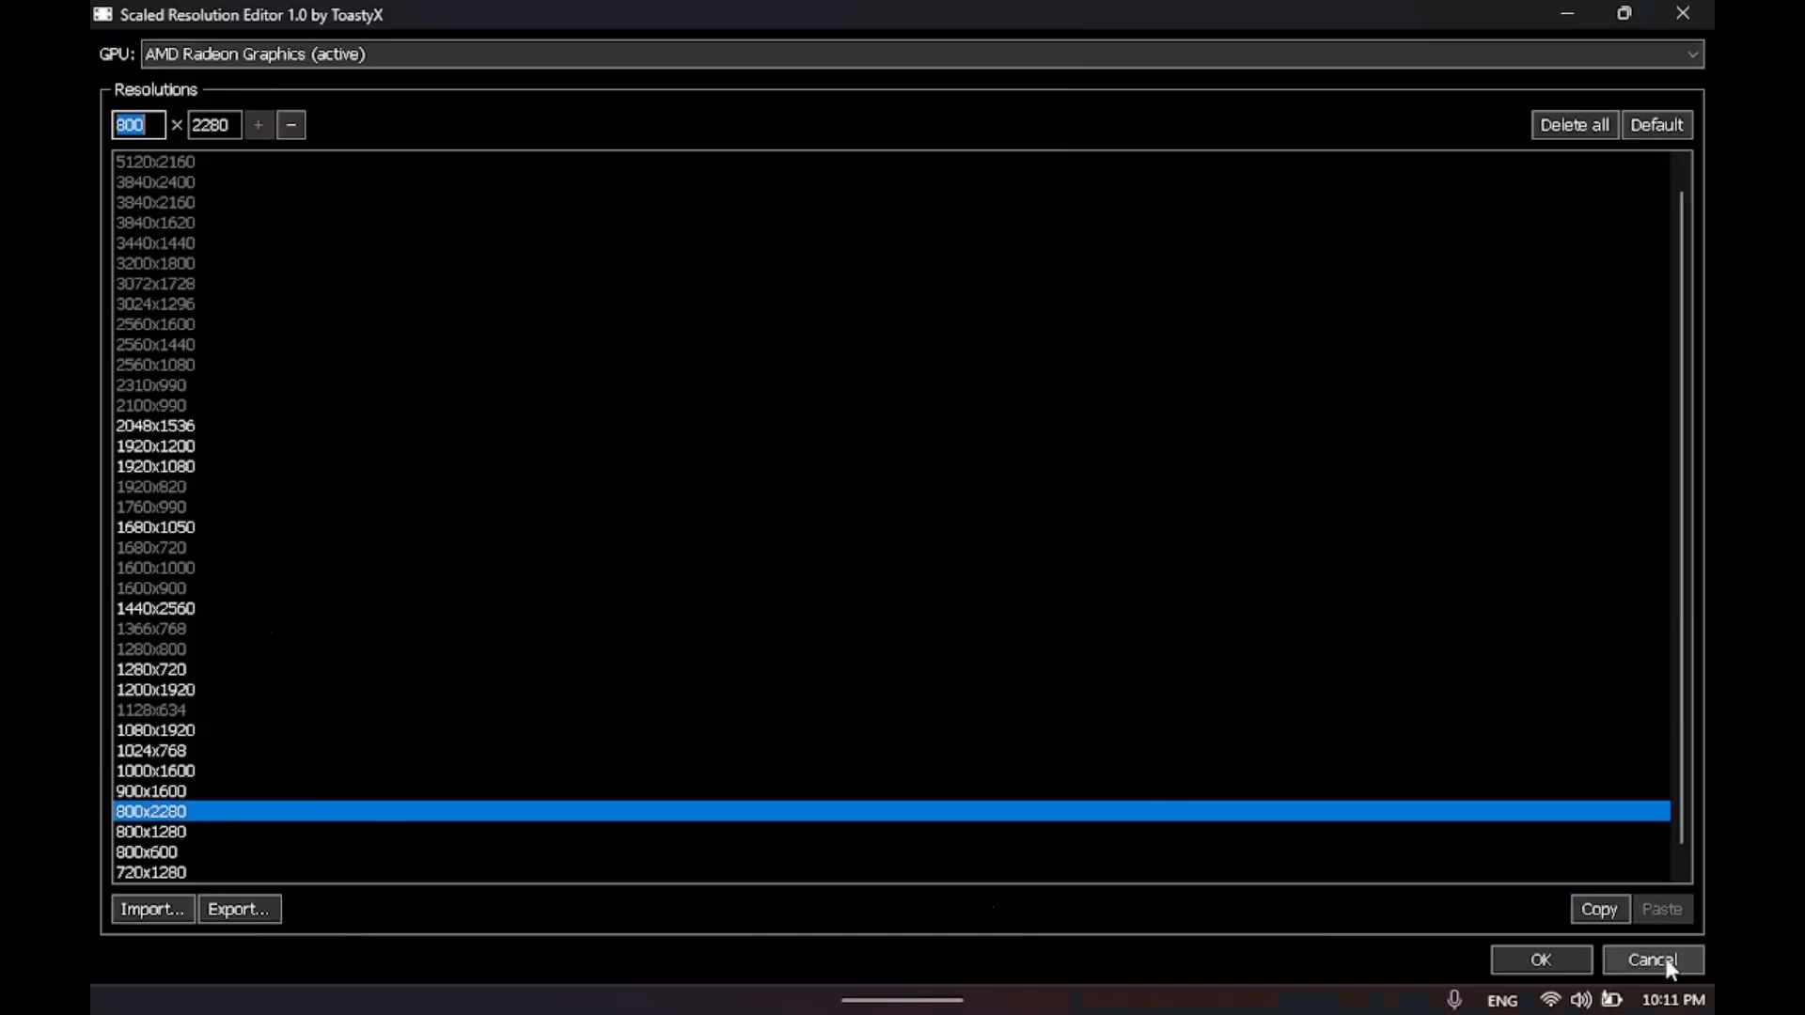
pyautogui.click(1684, 15)
pyautogui.click(943, 531)
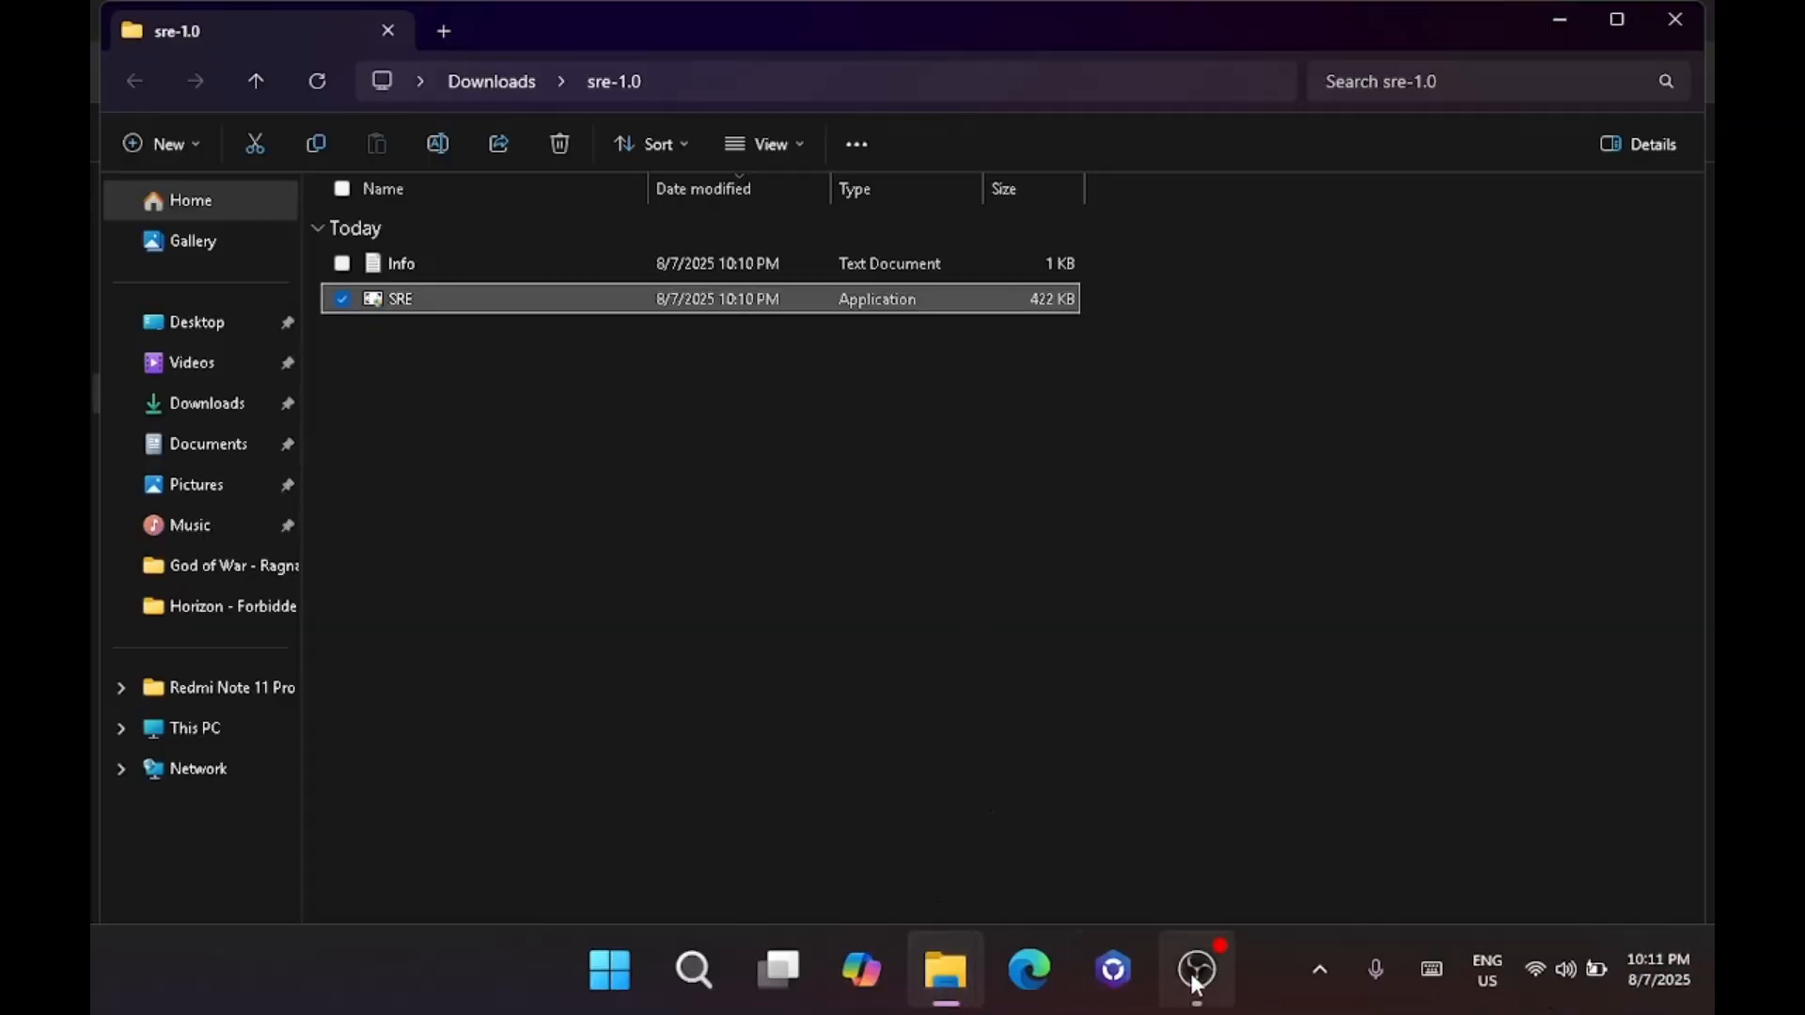